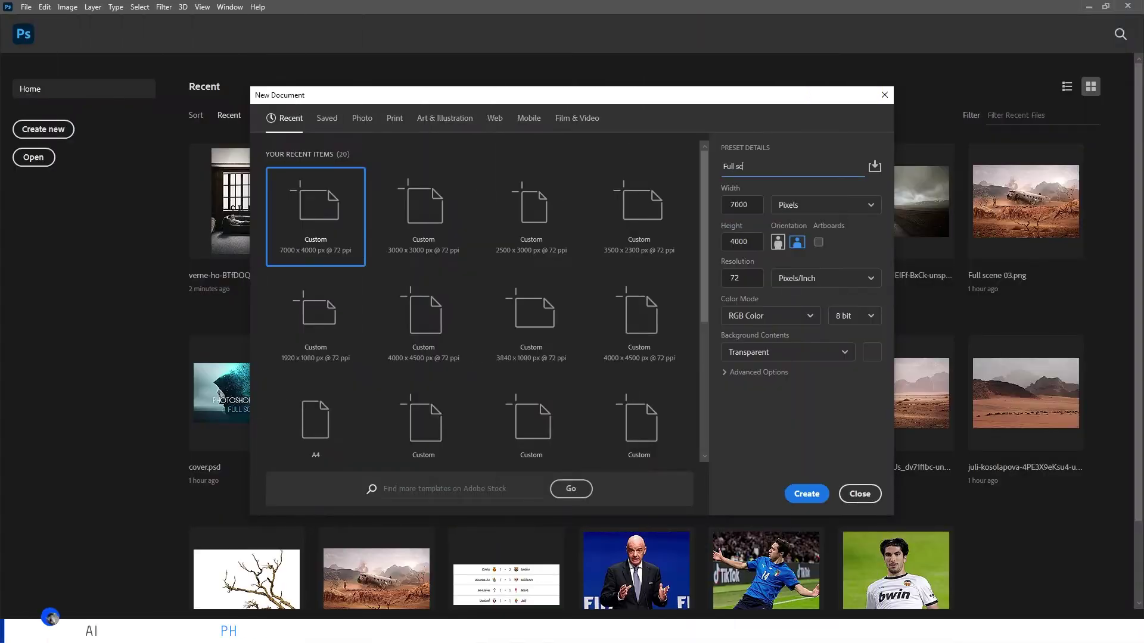
Step: Create the 7000 × 4000 px transparent document 'Full scene 04' and clear all guides
text(we)
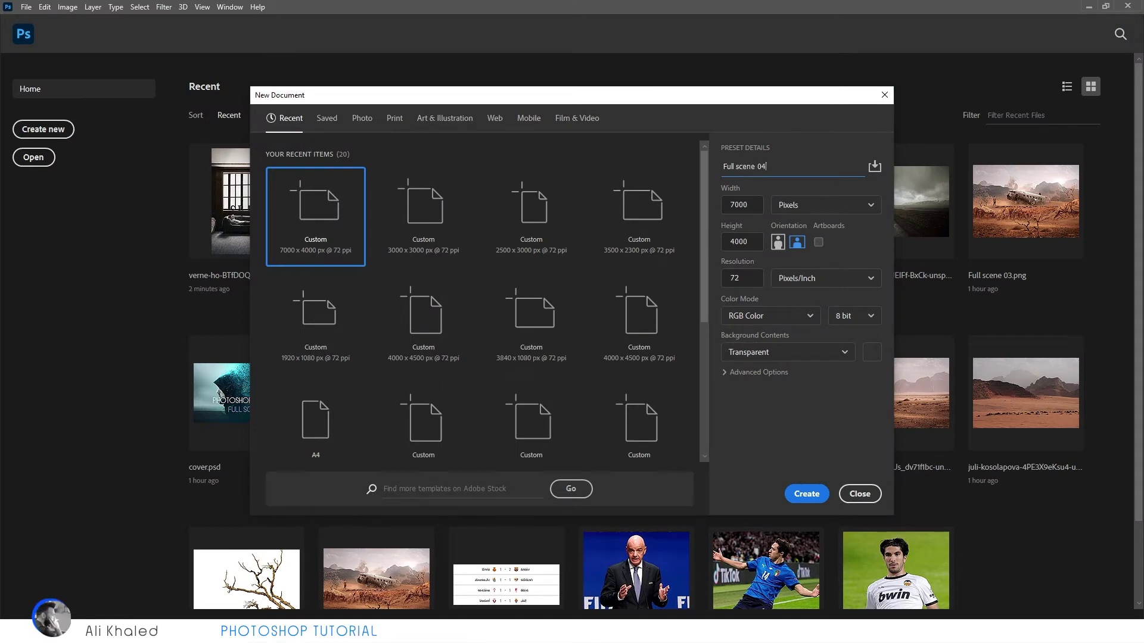
click(830, 493)
click(202, 7)
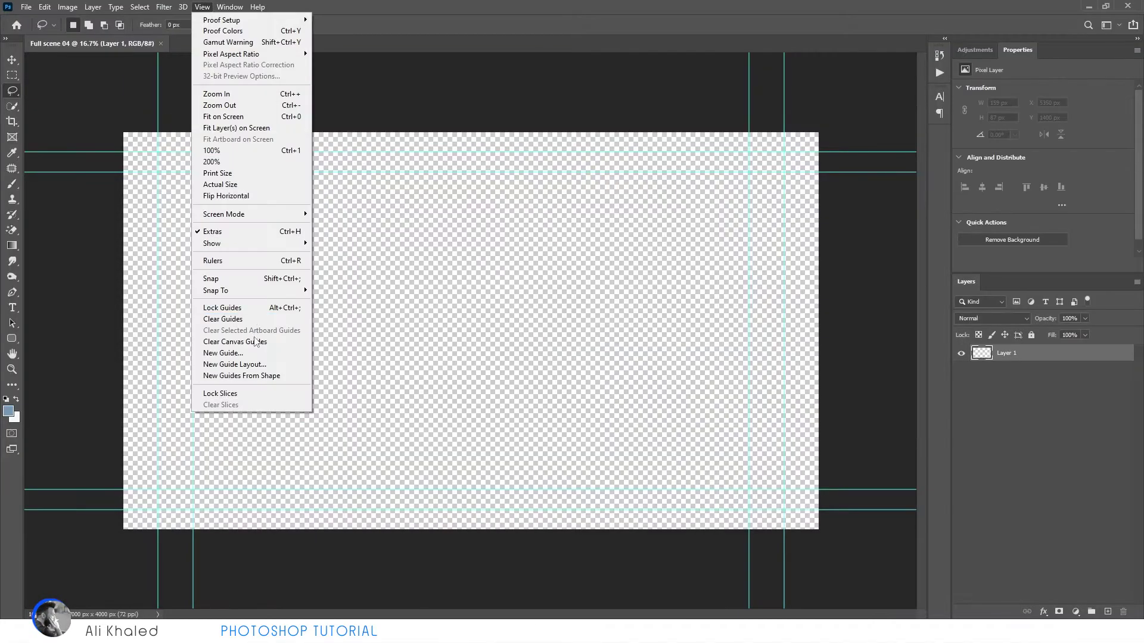
click(238, 320)
Step: Pick the grassy landscape photo from folder 04 in the Open dialog
click(27, 6)
click(42, 33)
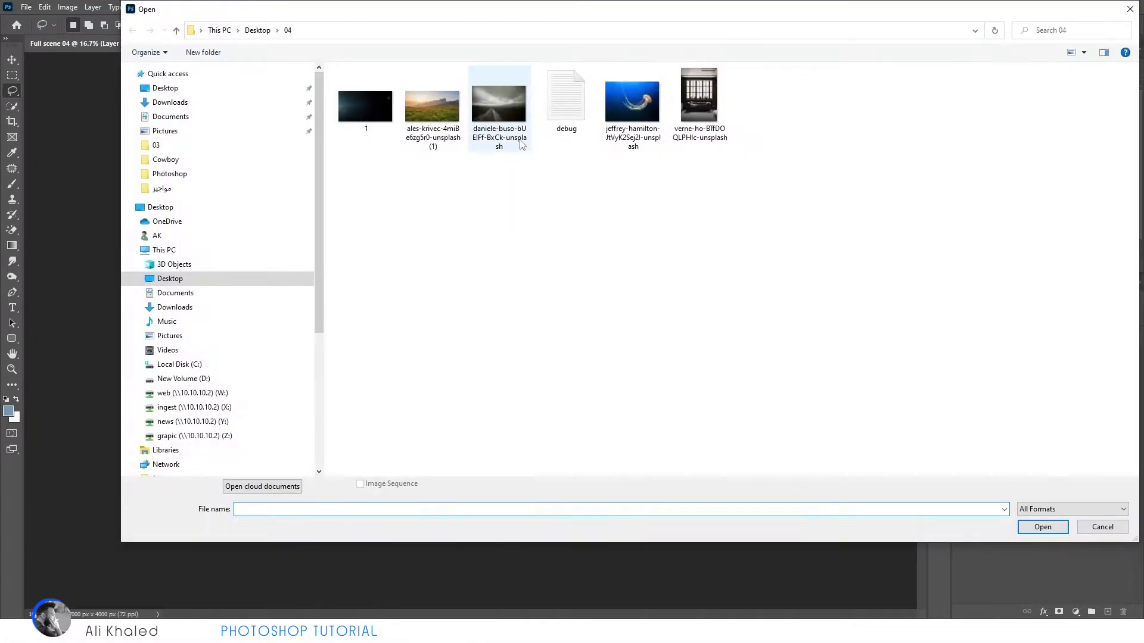
click(437, 119)
Step: Paste the landscape photo into Full scene 04 and nudge it slightly down-right
double_click(437, 119)
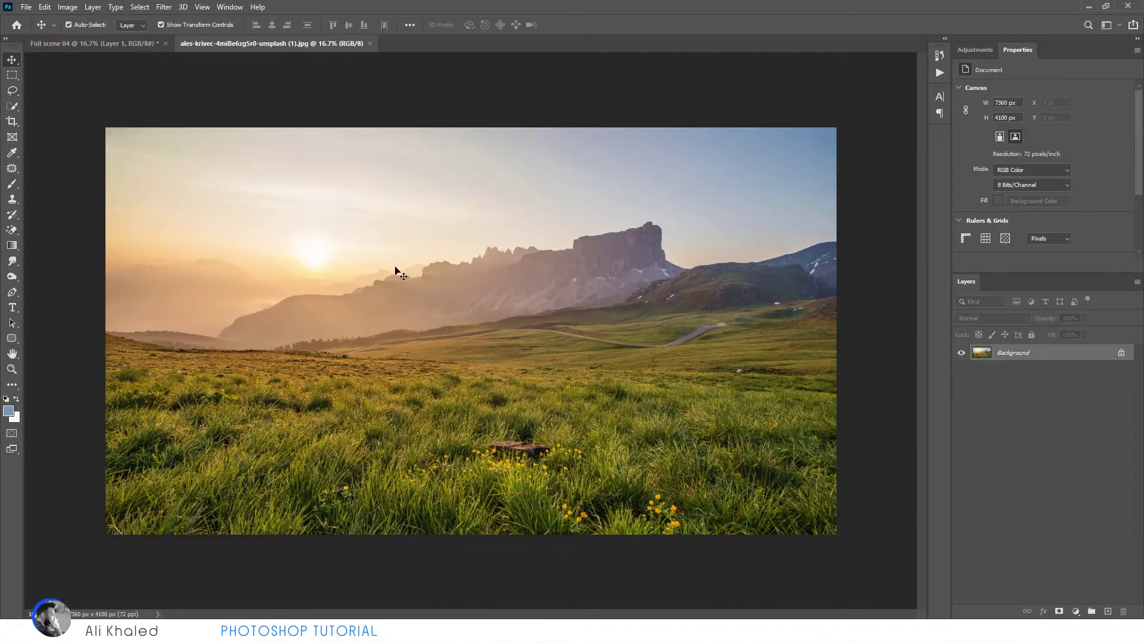
click(100, 44)
key(ctrl+v)
drag(556, 295, 573, 322)
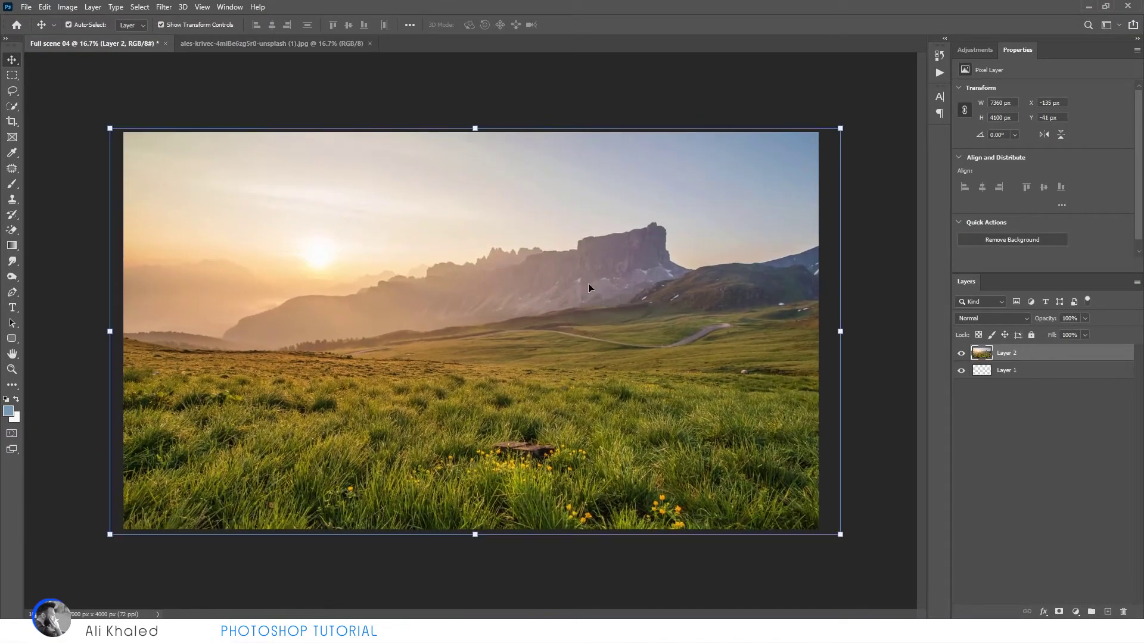
Step: Quick Select the grass and hills below the sky, then refine it in Select and Mask
click(9, 108)
mouse_move(193, 397)
mouse_down()
mouse_move(796, 428)
mouse_move(173, 389)
mouse_move(649, 373)
mouse_up()
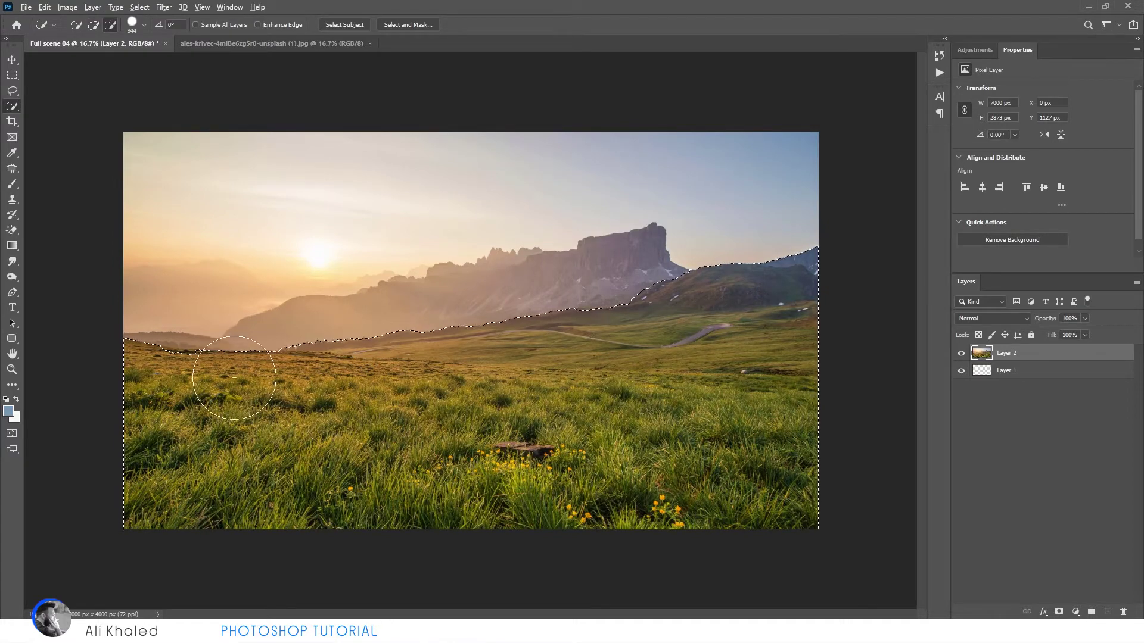
scroll(197, 370, up, 2)
scroll(196, 370, up, 2)
drag(133, 390, 36, 387)
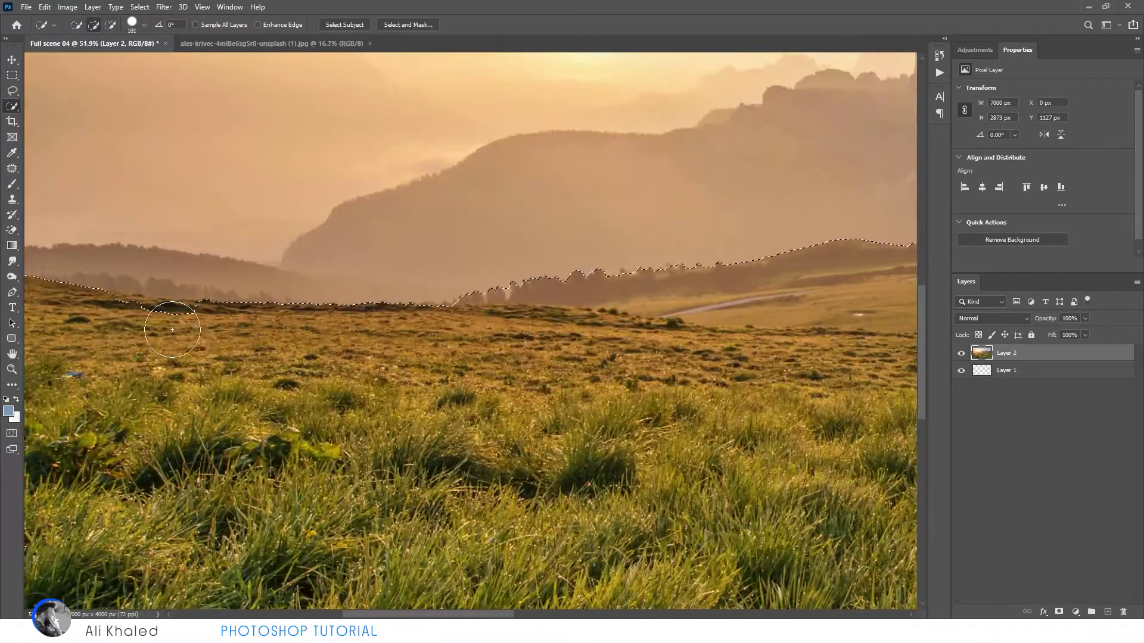
scroll(158, 331, down, 5)
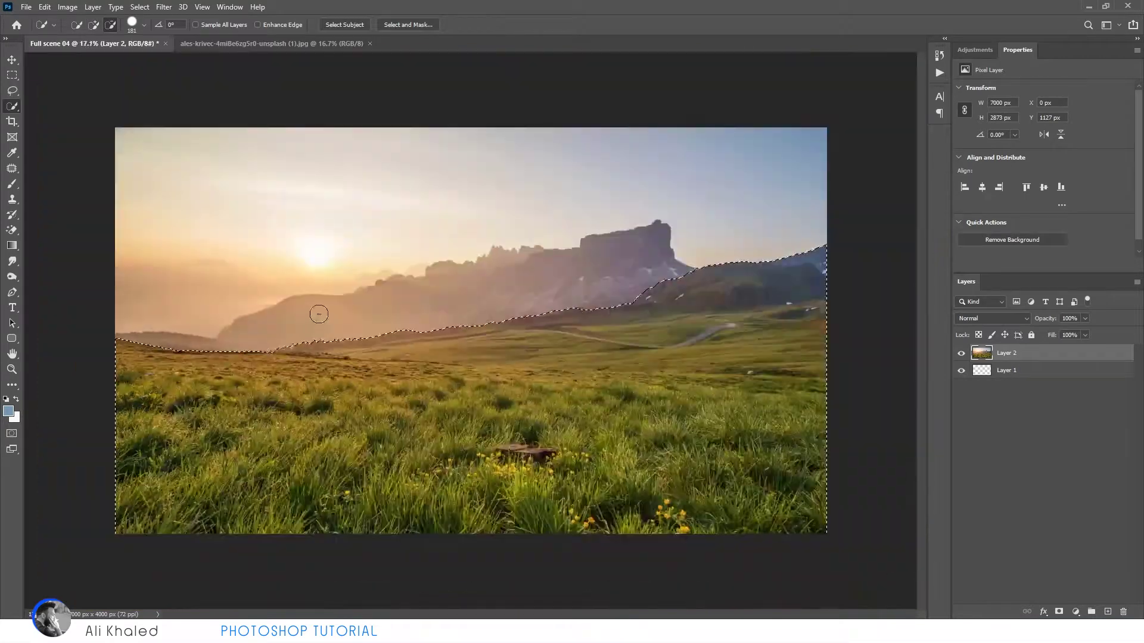
click(409, 25)
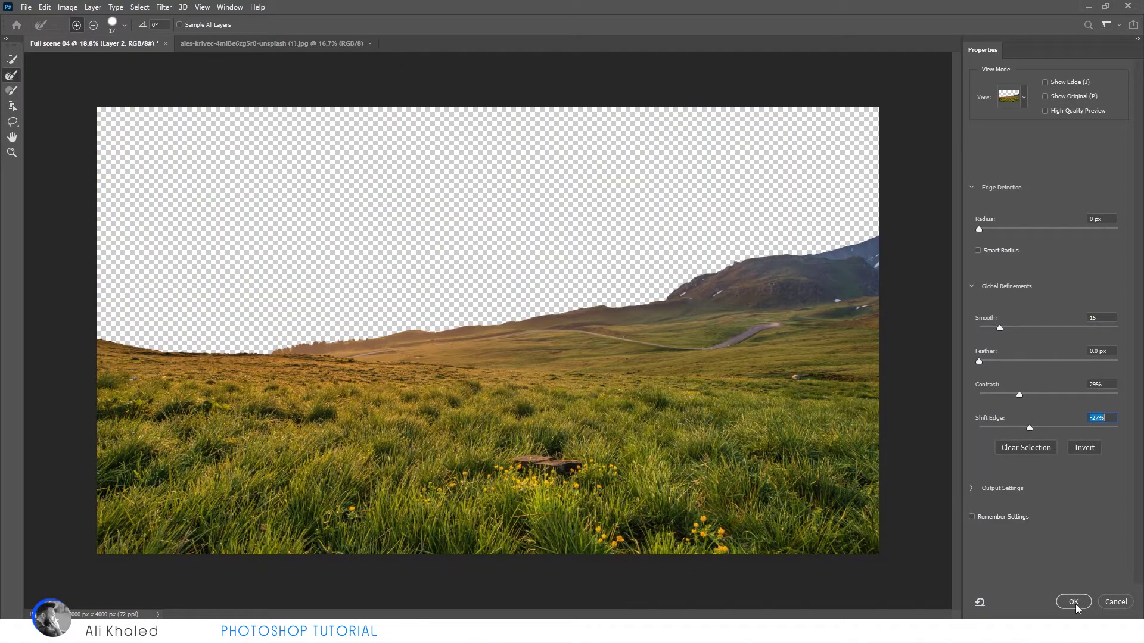
click(1073, 603)
Step: Copy the grass to a new layer, then select the mountain ridge, trimming the grass edge with Lasso
key(ctrl+j)
click(1006, 370)
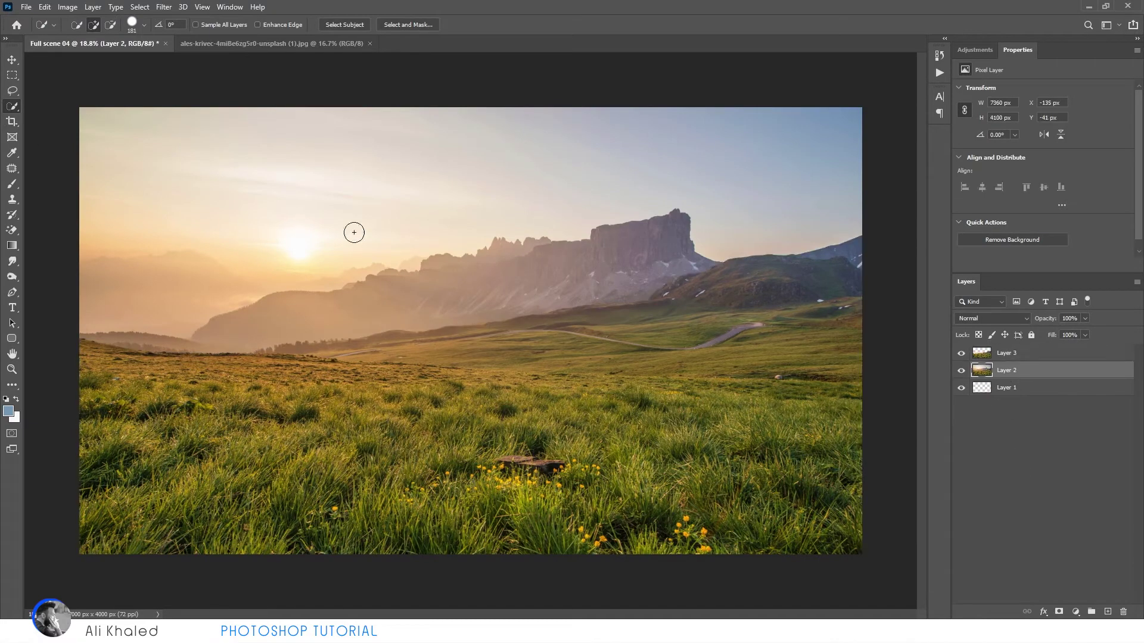
key(bracketright)
mouse_move(685, 239)
mouse_down()
mouse_move(607, 268)
mouse_move(174, 333)
mouse_up()
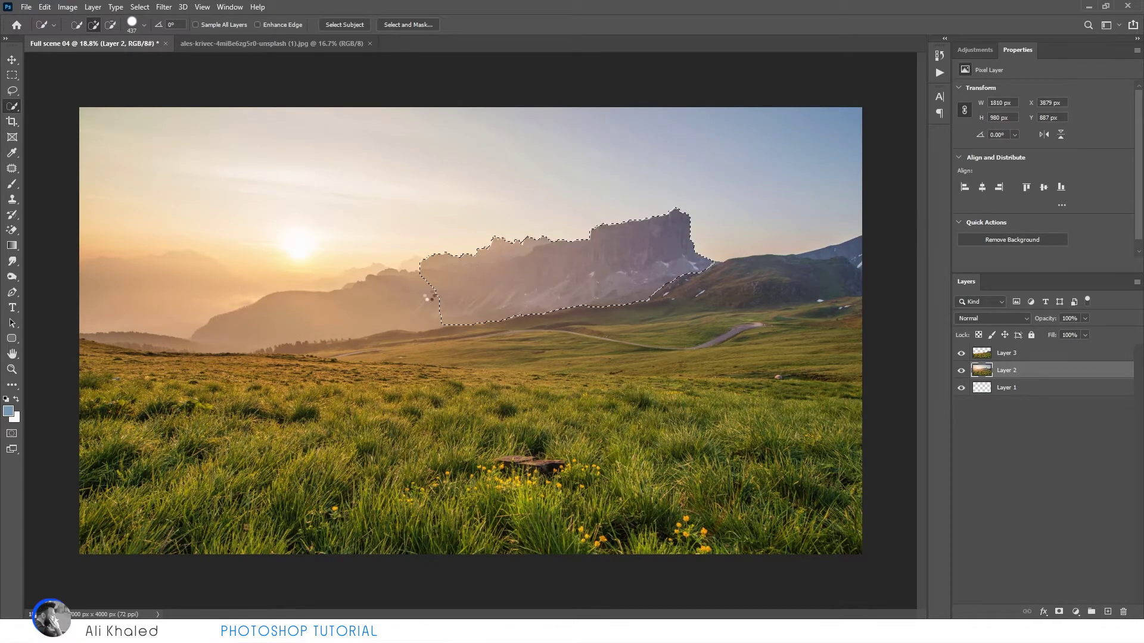
scroll(175, 333, up, 2)
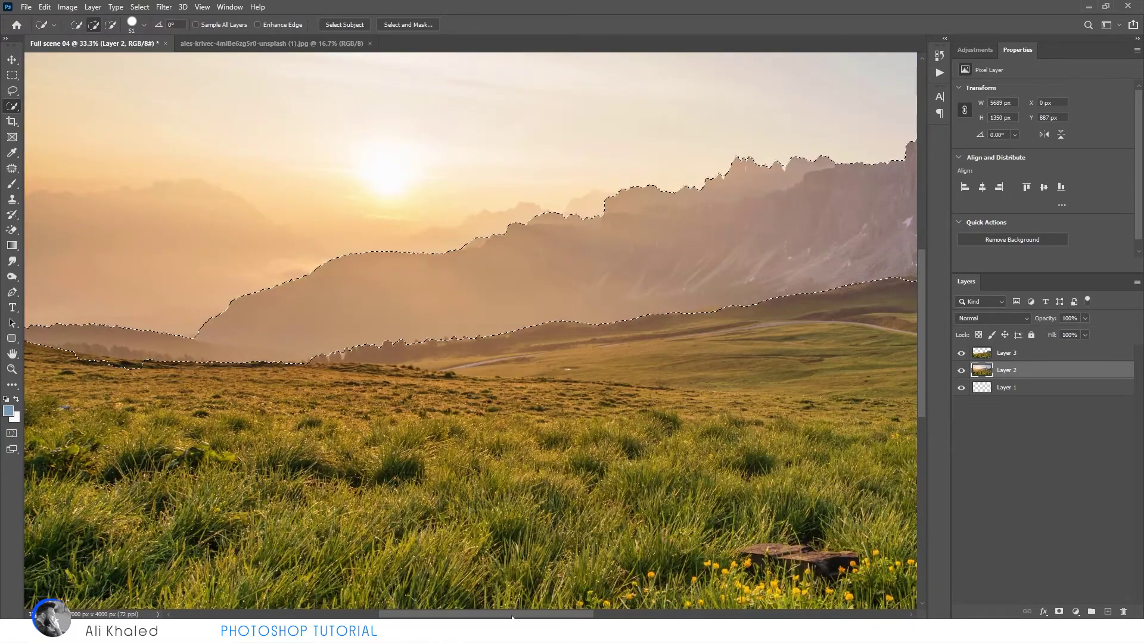
scroll(59, 238, up, 3)
click(12, 90)
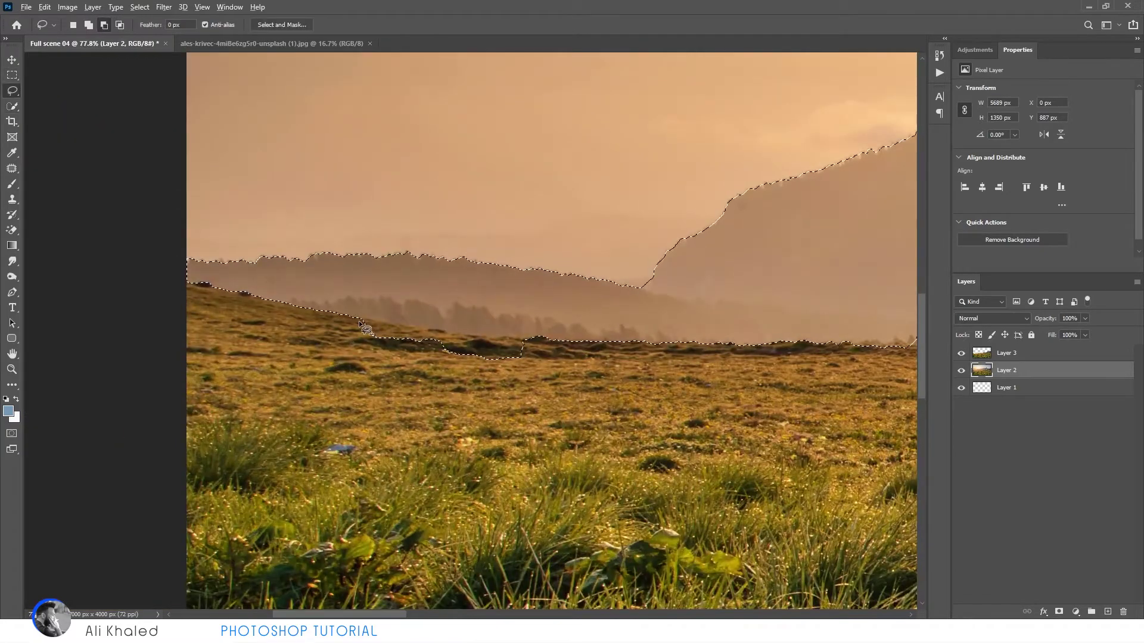
drag(330, 353, 345, 335)
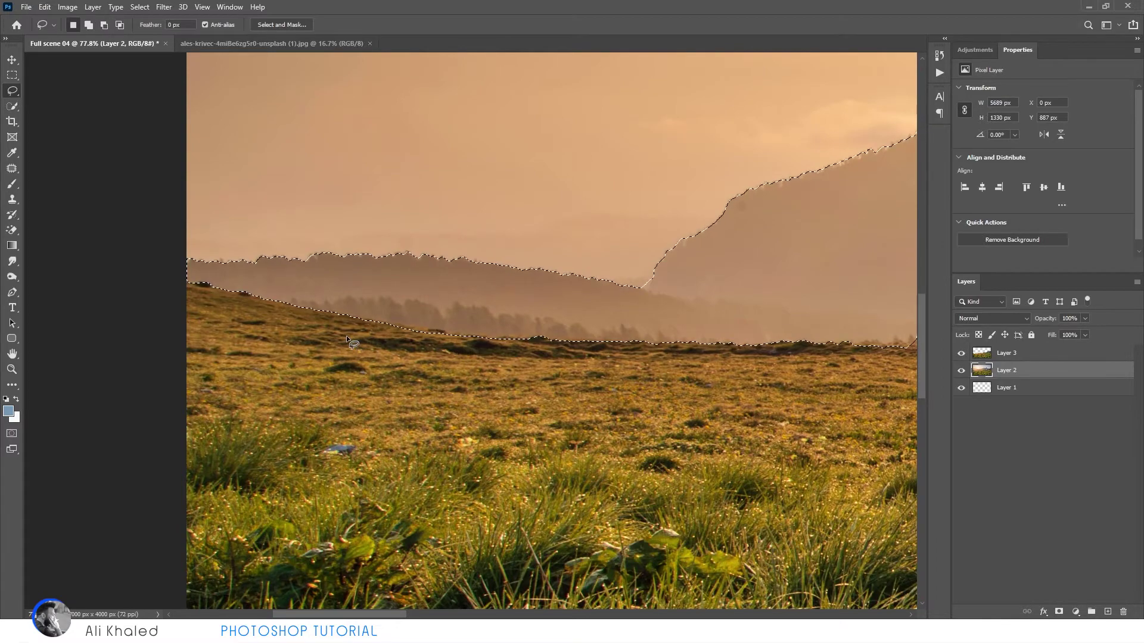
scroll(222, 250, down, 2)
scroll(413, 259, down, 3)
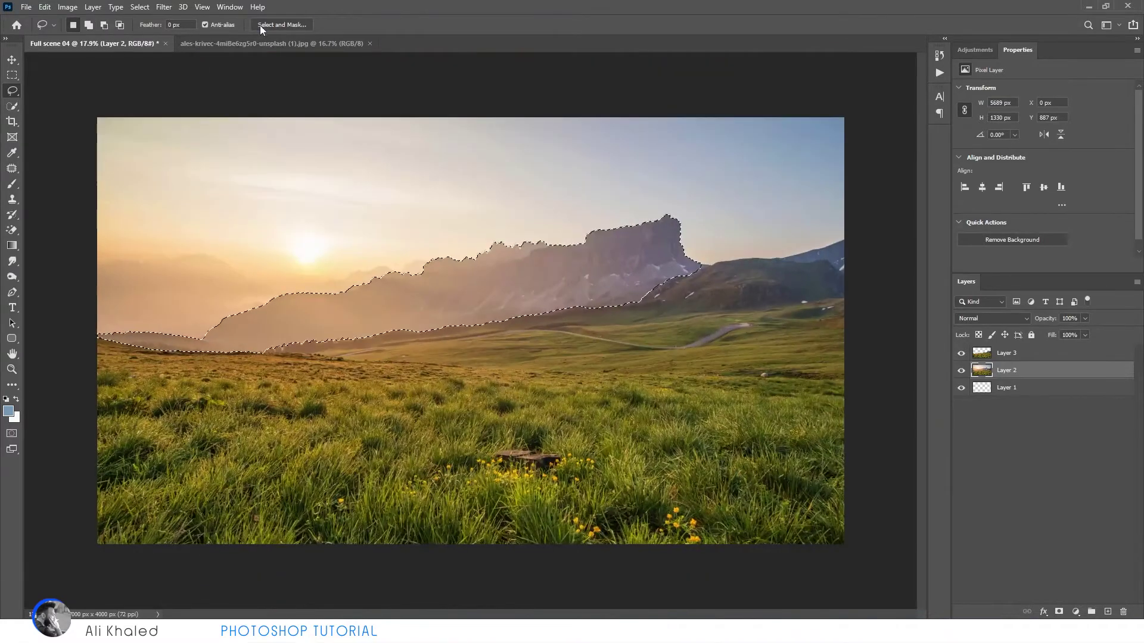
Step: Refine the mountain selection, copy it to its own layer, and delete the original landscape layer
click(259, 25)
key(p)
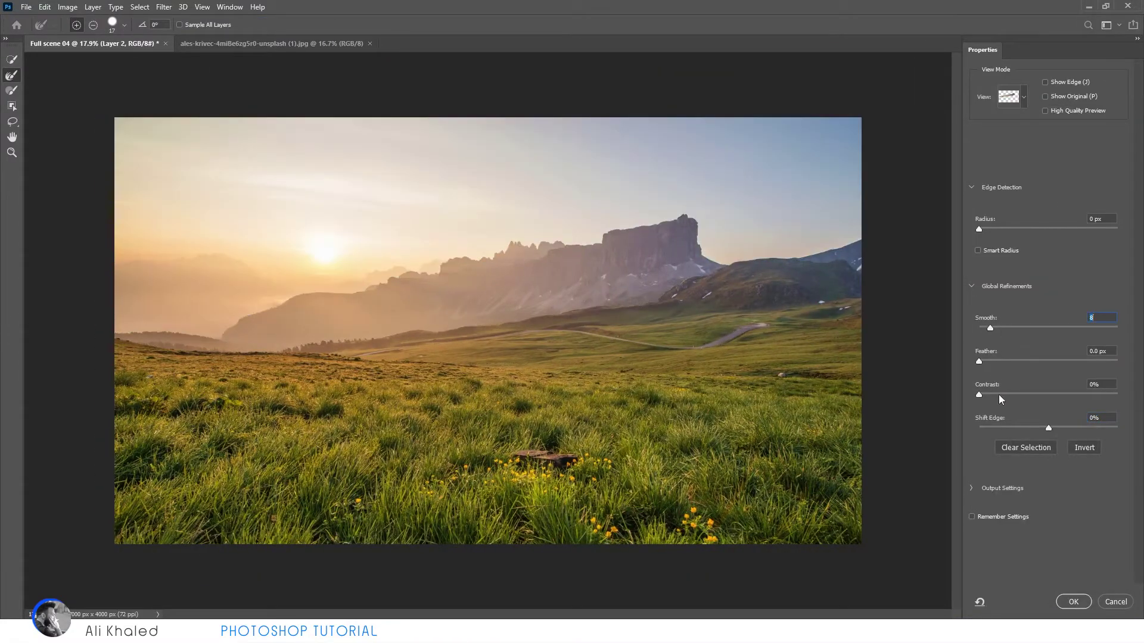
key(p)
key(Return)
key(ctrl+j)
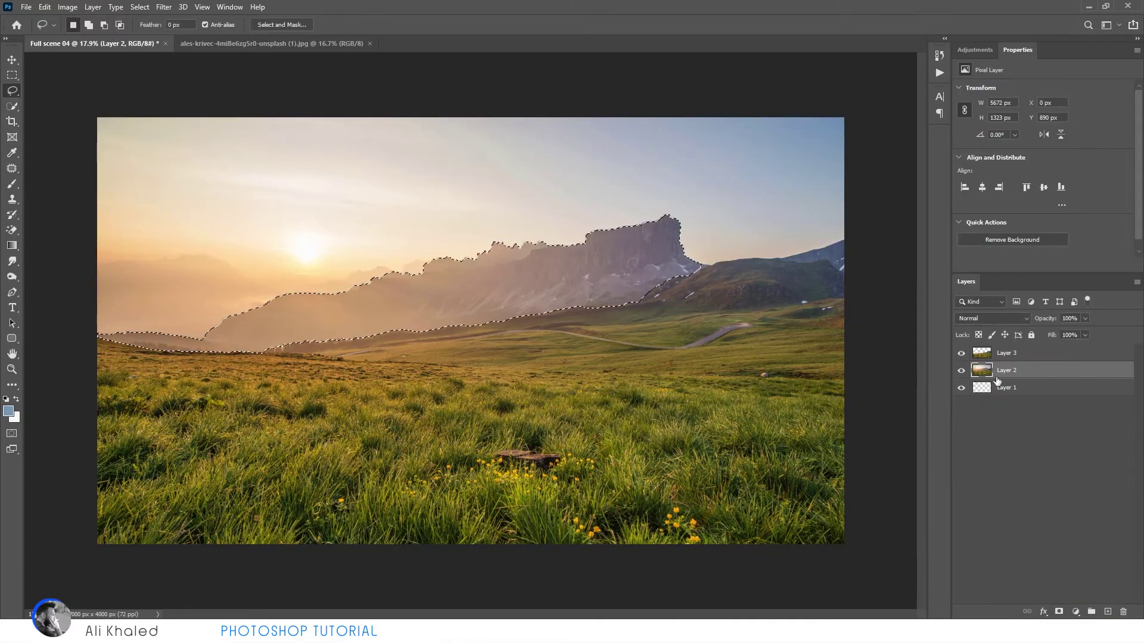
key(alt+bracketleft)
key(Delete)
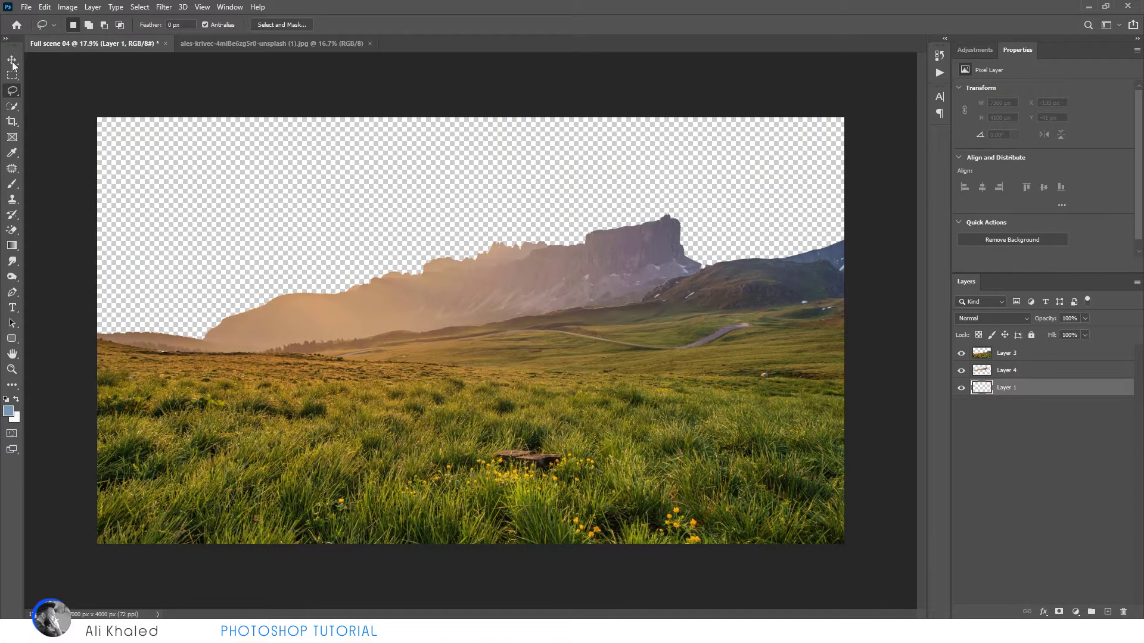
click(12, 62)
Step: Open the stormy road photo and drag its cloudy top half into Full scene 04
click(26, 7)
click(35, 30)
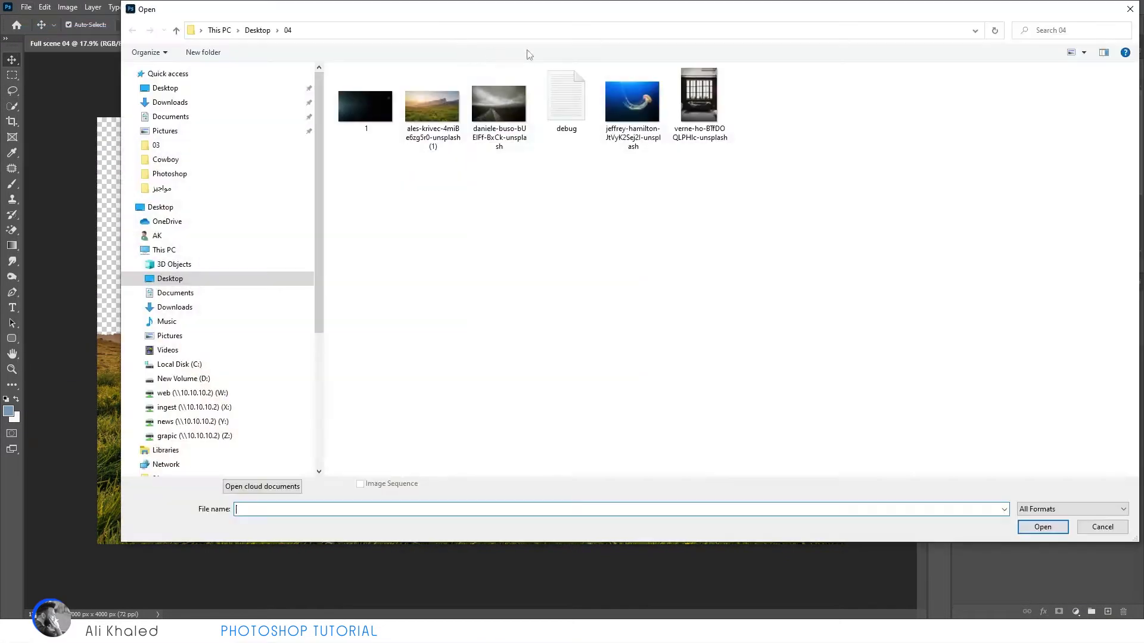
double_click(431, 106)
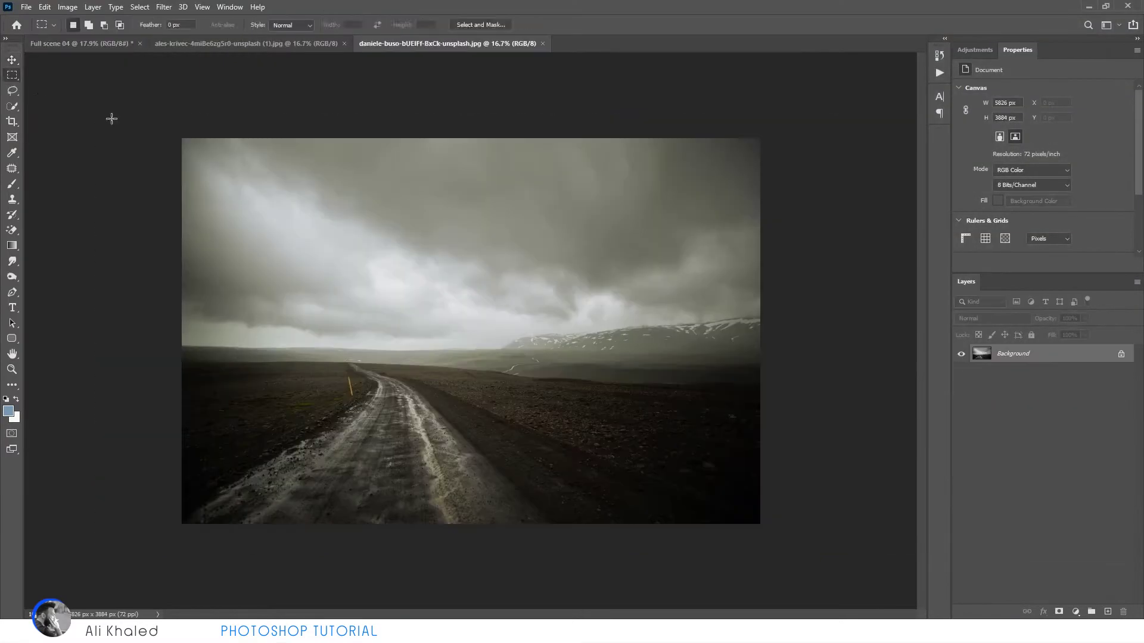
key(m)
drag(110, 115, 786, 325)
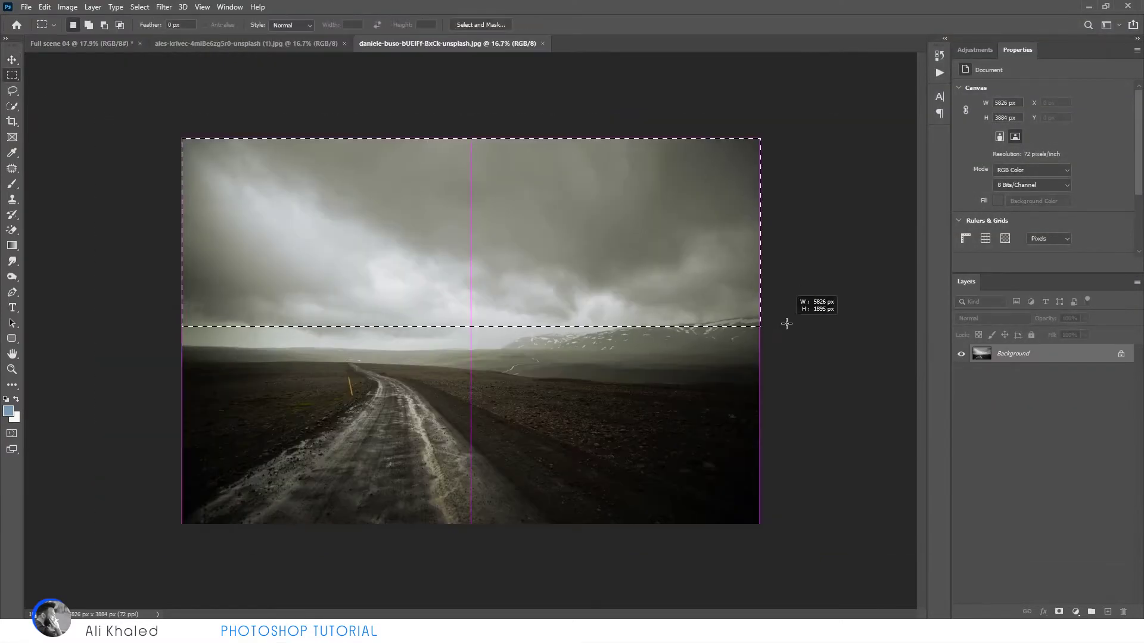
key(v)
mouse_move(358, 239)
mouse_down()
mouse_move(95, 37)
mouse_move(99, 45)
mouse_up()
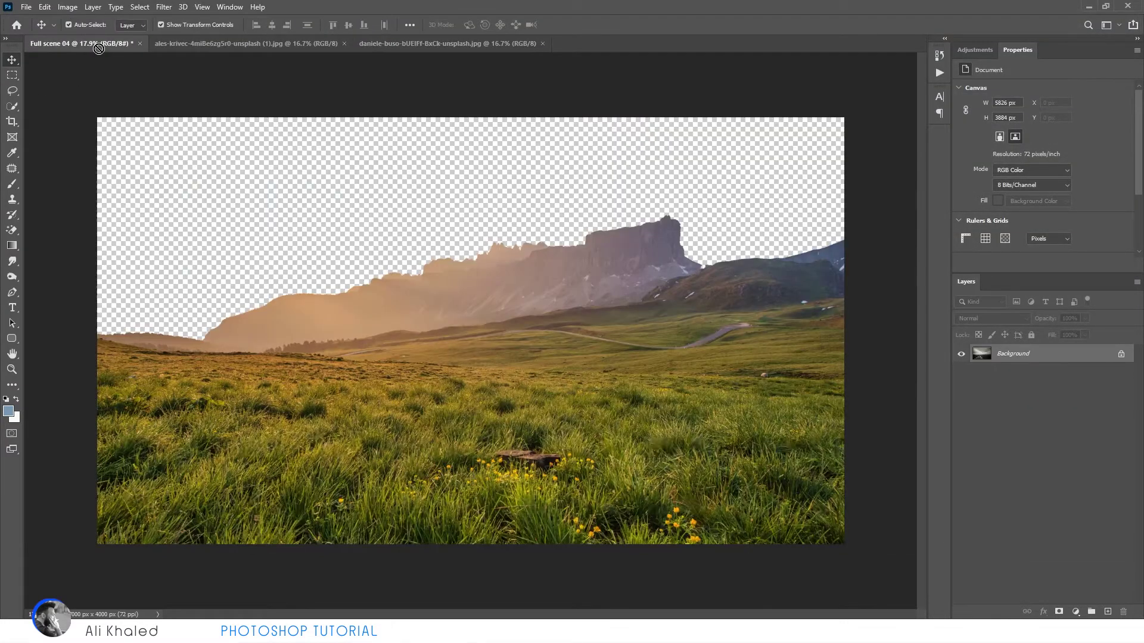
Step: Scale the clouds to span the canvas top and send them behind the mountains and grass
drag(586, 239, 457, 148)
key(ctrl+t)
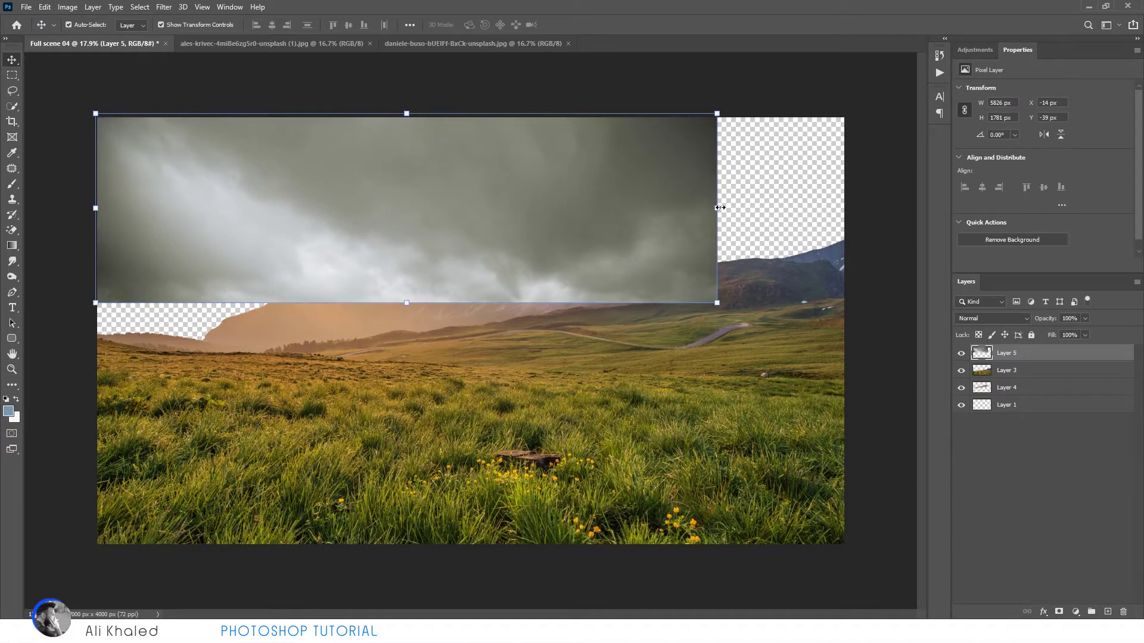
drag(715, 210, 858, 209)
drag(460, 154, 477, 173)
key(Return)
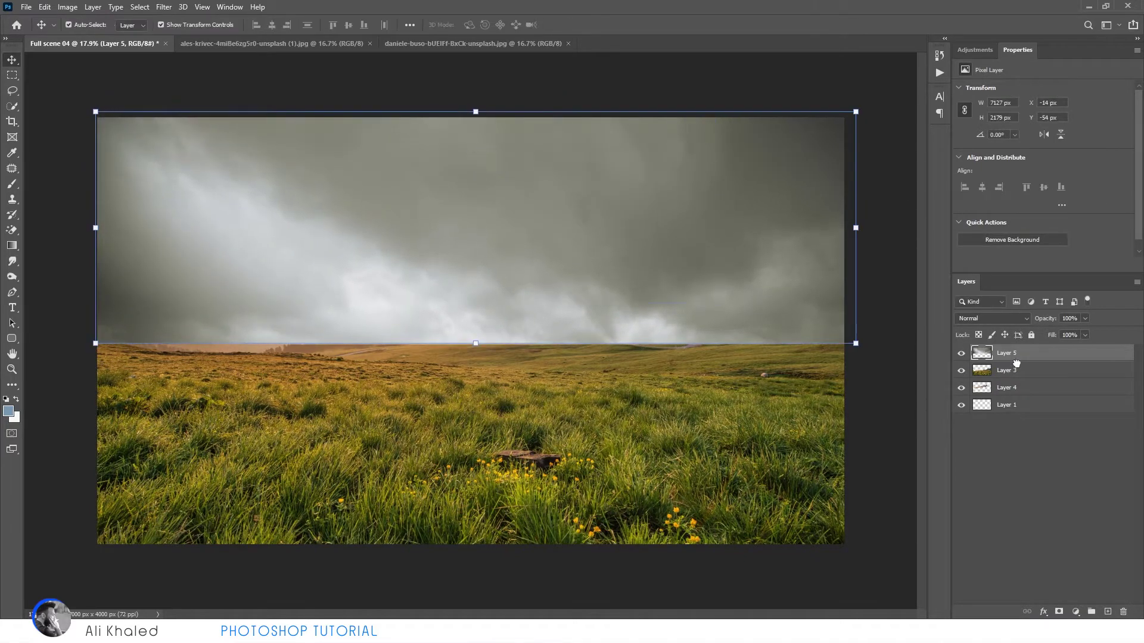
key(ctrl+bracketleft)
key(ctrl+bracketleft)
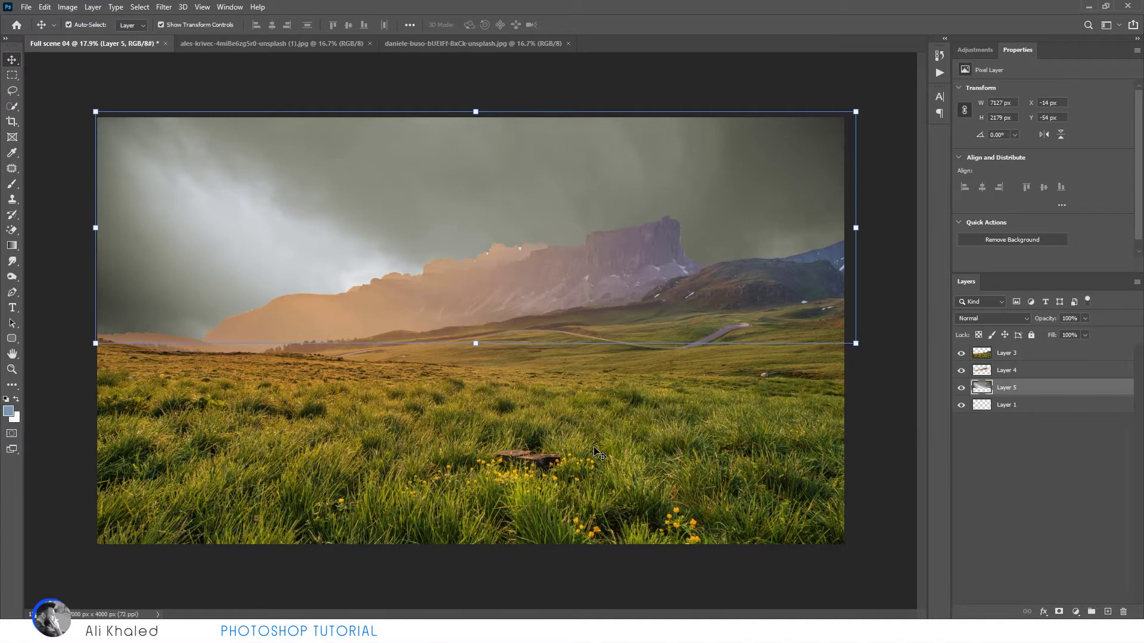
Step: Desaturate the grass and mountain layers with Hue/Saturation
click(682, 487)
key(ctrl+u)
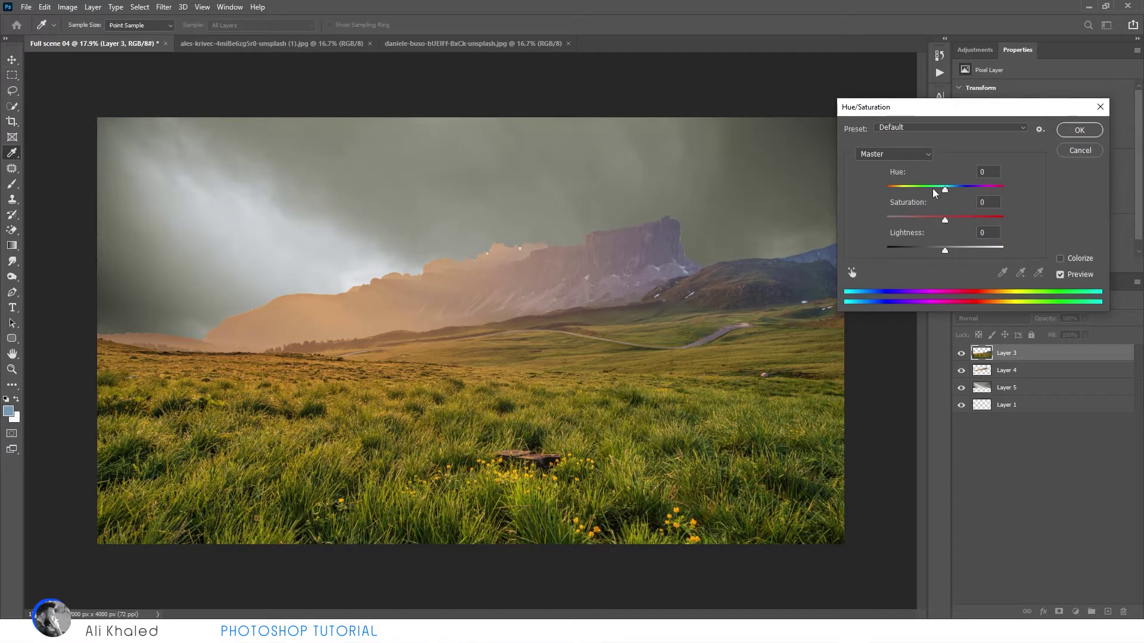
drag(907, 220, 903, 218)
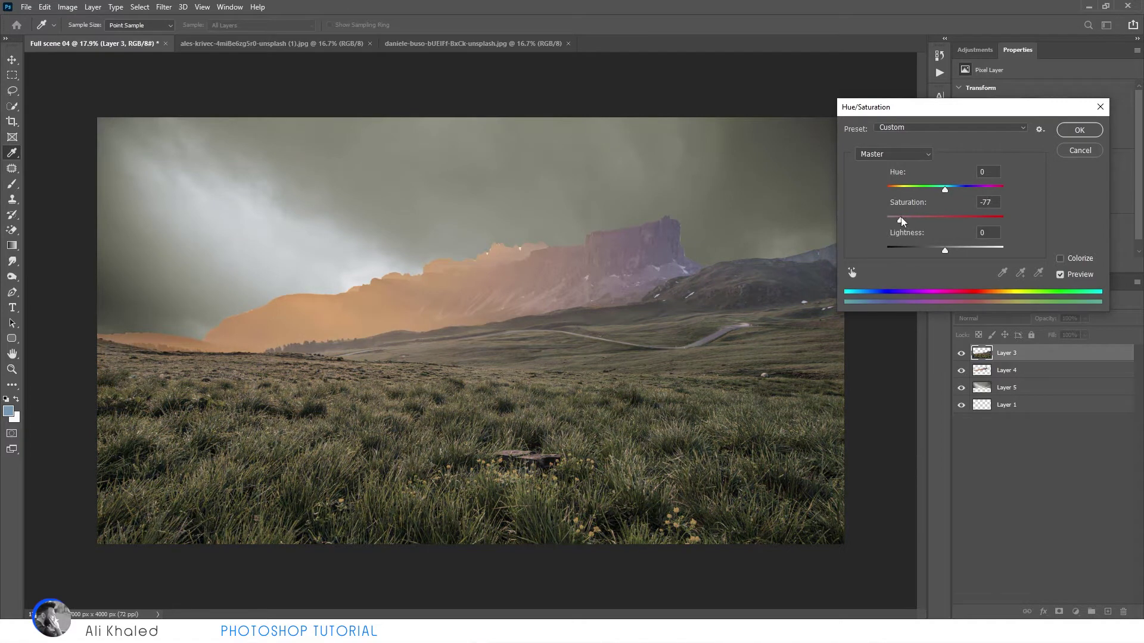
key(Return)
click(621, 269)
key(ctrl+u)
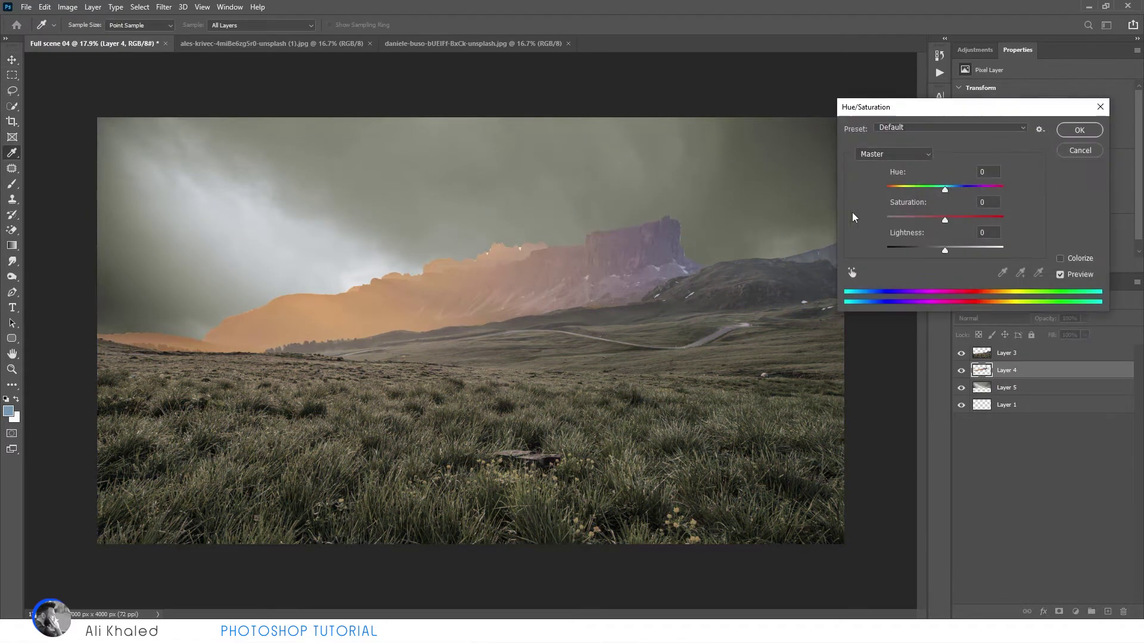
click(901, 217)
key(Return)
Step: Desaturate the stormy sky layer to saturation -59
click(643, 149)
key(ctrl+u)
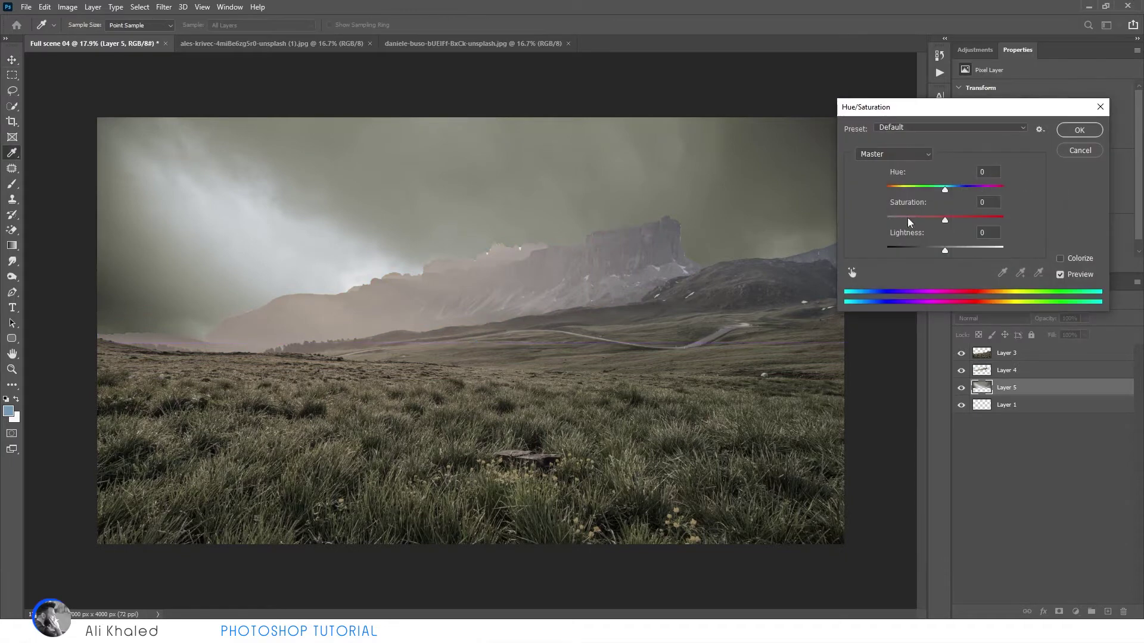
drag(894, 218, 910, 219)
key(Return)
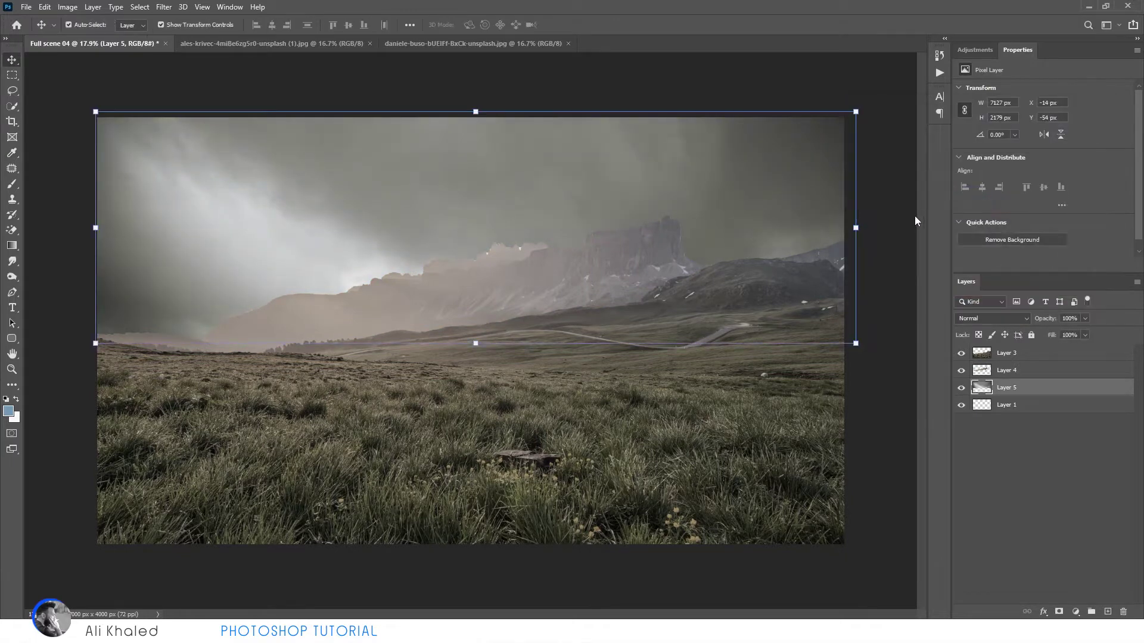
Step: Rename the landscape layers Grass, LS and Sky from top to bottom
click(1012, 405)
key(Delete)
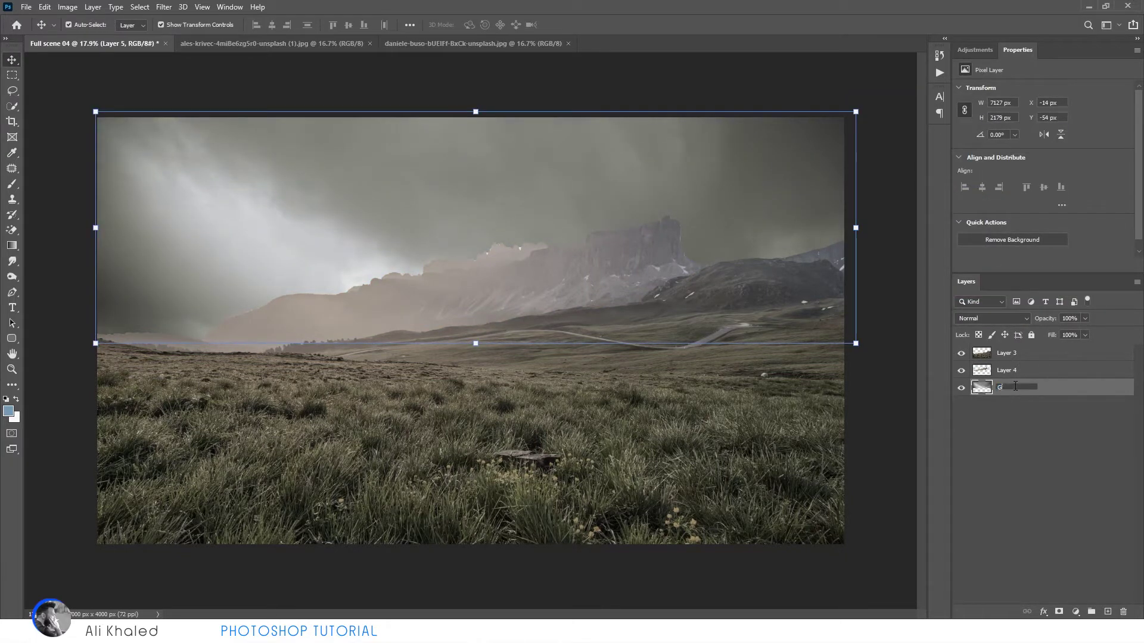
text(rass)
key(Return)
double_click(1015, 371)
text(LS)
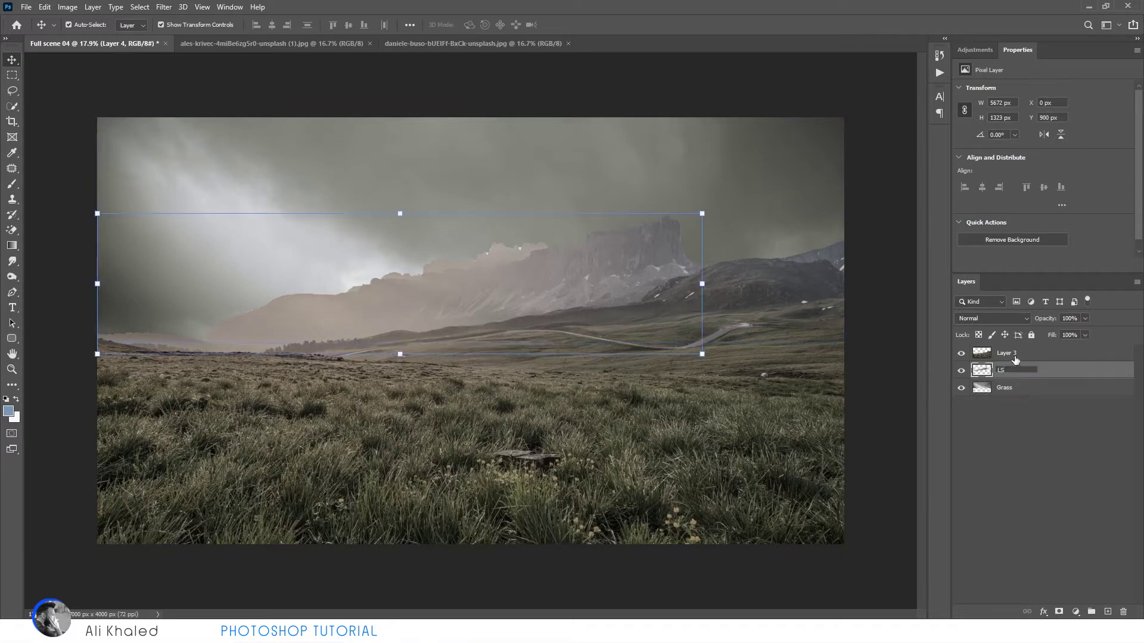
double_click(1016, 353)
text(Gr)
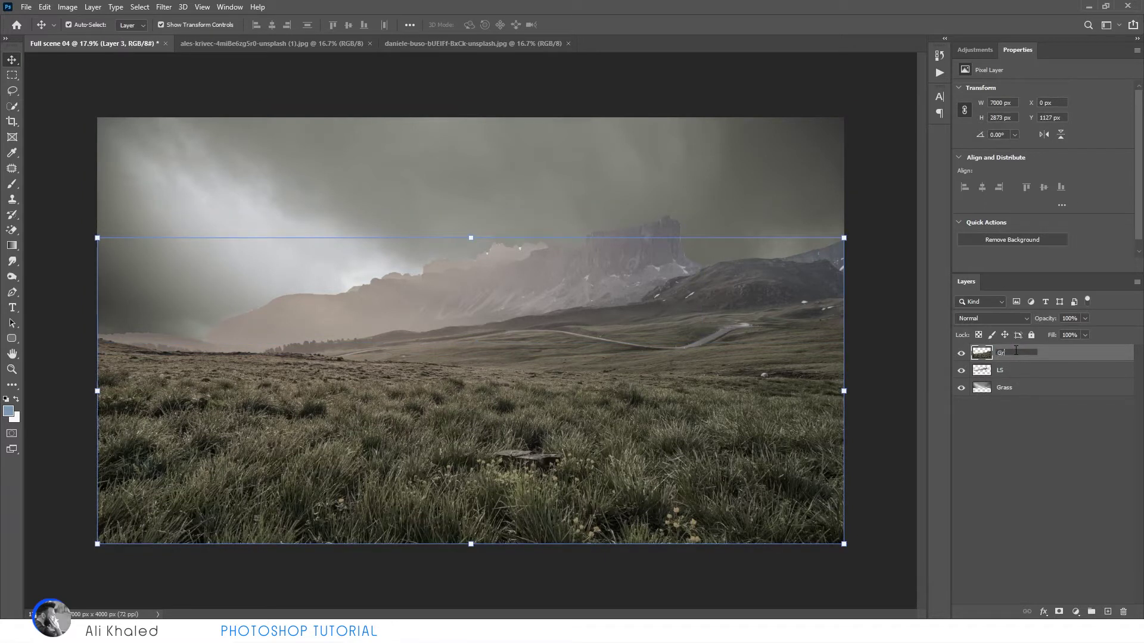
text(ass)
key(Return)
double_click(1010, 387)
text(Sky)
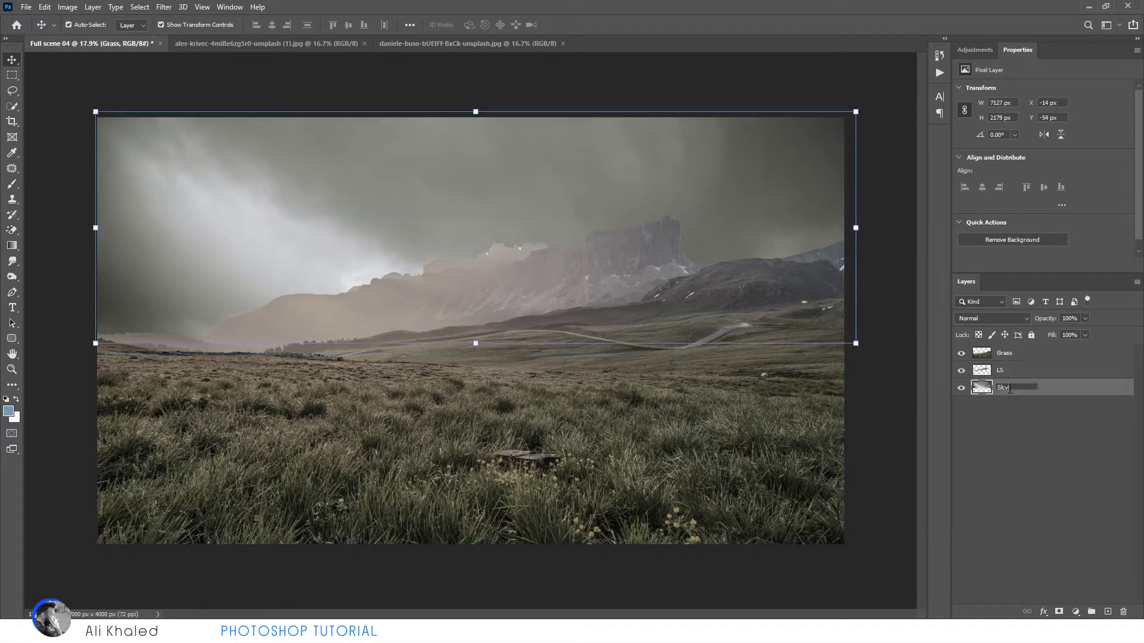
key(Return)
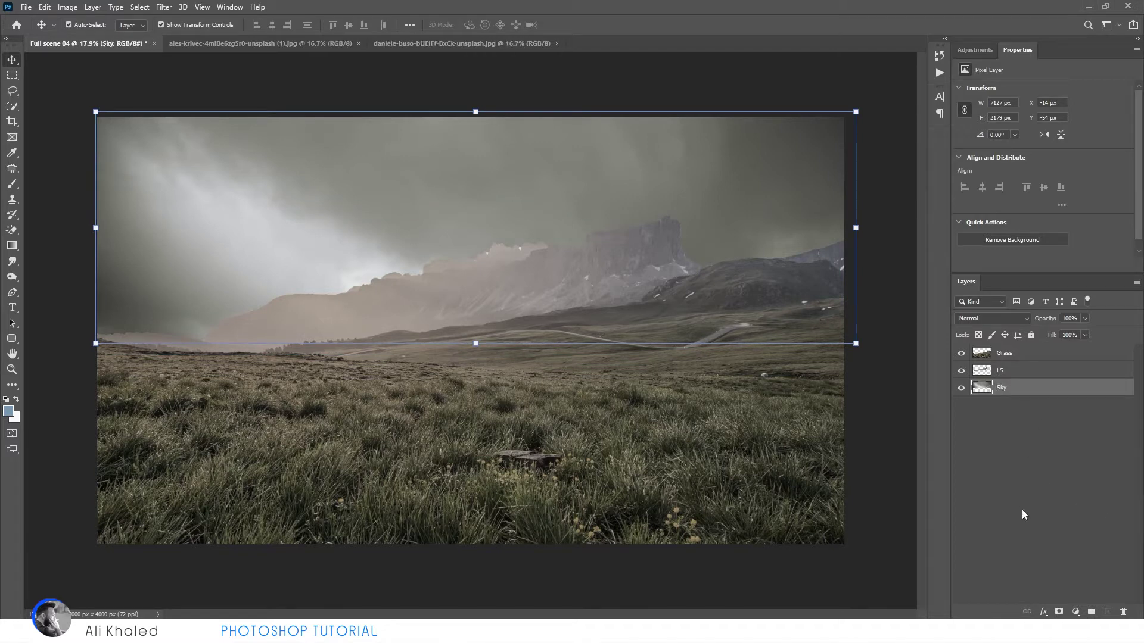
Step: Add a Color Balance layer pushing midtones toward cyan and blue, clipped to Grass
click(819, 468)
click(1076, 613)
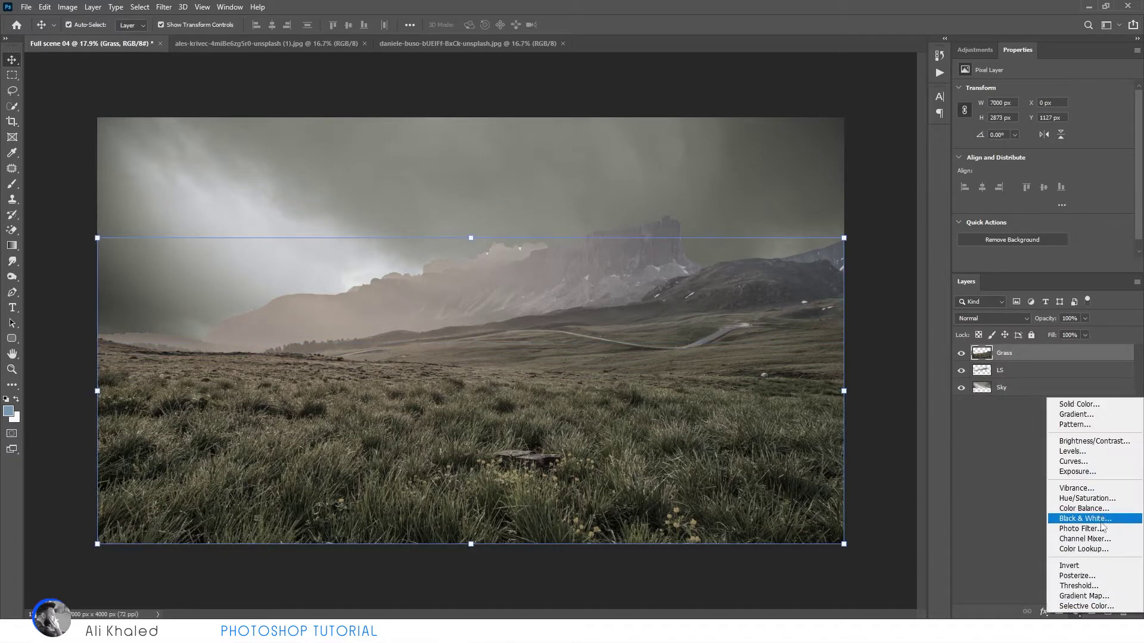
click(1072, 507)
drag(1027, 115, 1010, 114)
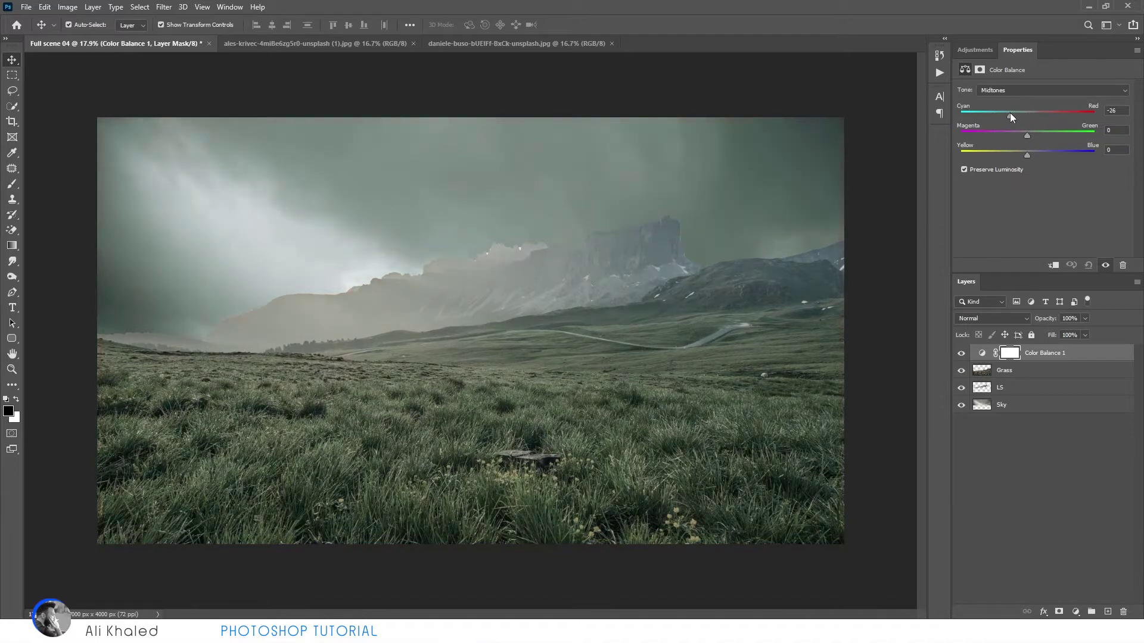
drag(1027, 155, 1055, 156)
click(1007, 372)
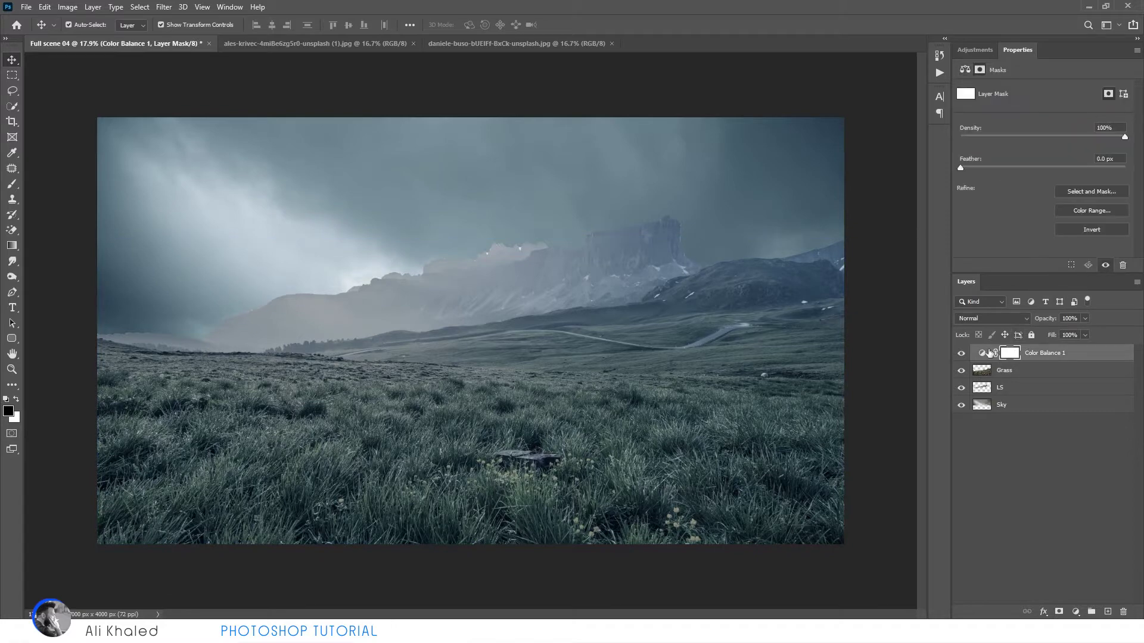
click(982, 353)
Step: Try darkening the Grass lightness with Hue/Saturation, then cancel it
key(ctrl+alt+g)
click(1007, 370)
key(ctrl+u)
drag(945, 247, 910, 249)
click(1079, 150)
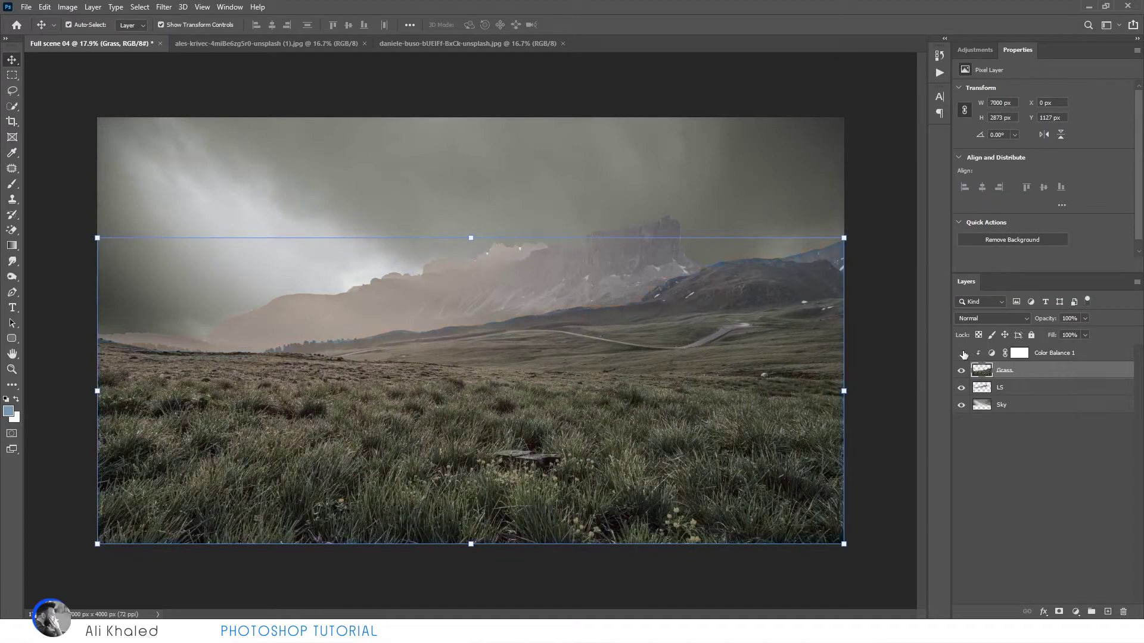
Step: Add another Color Balance and a Hue/Saturation layer darkening Lightness to about -51
click(1074, 612)
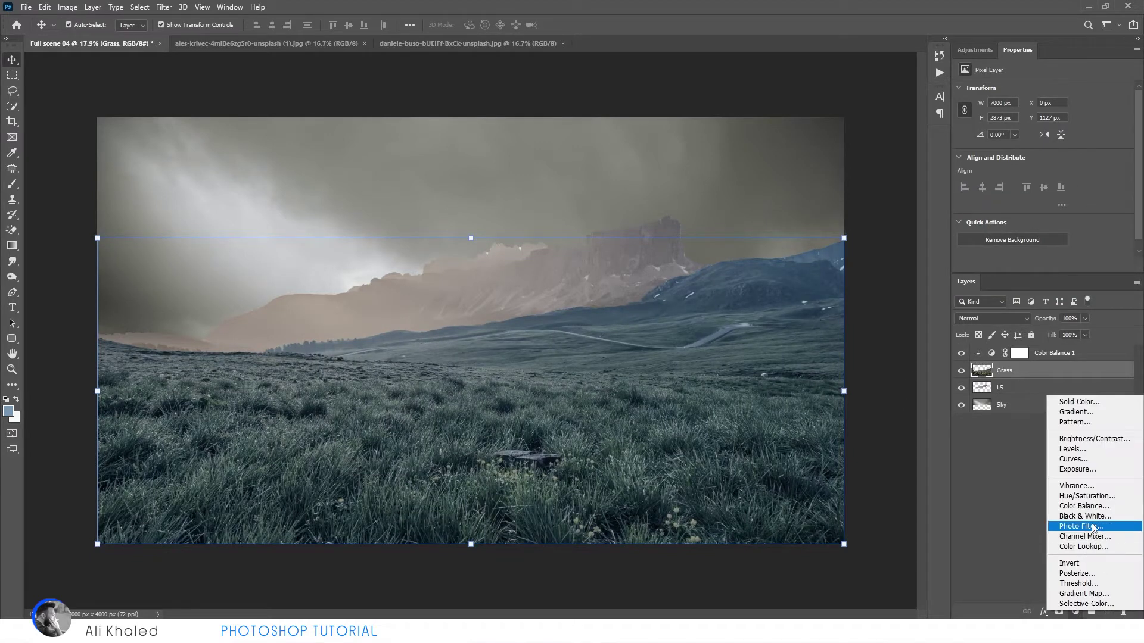
click(1075, 525)
click(1075, 612)
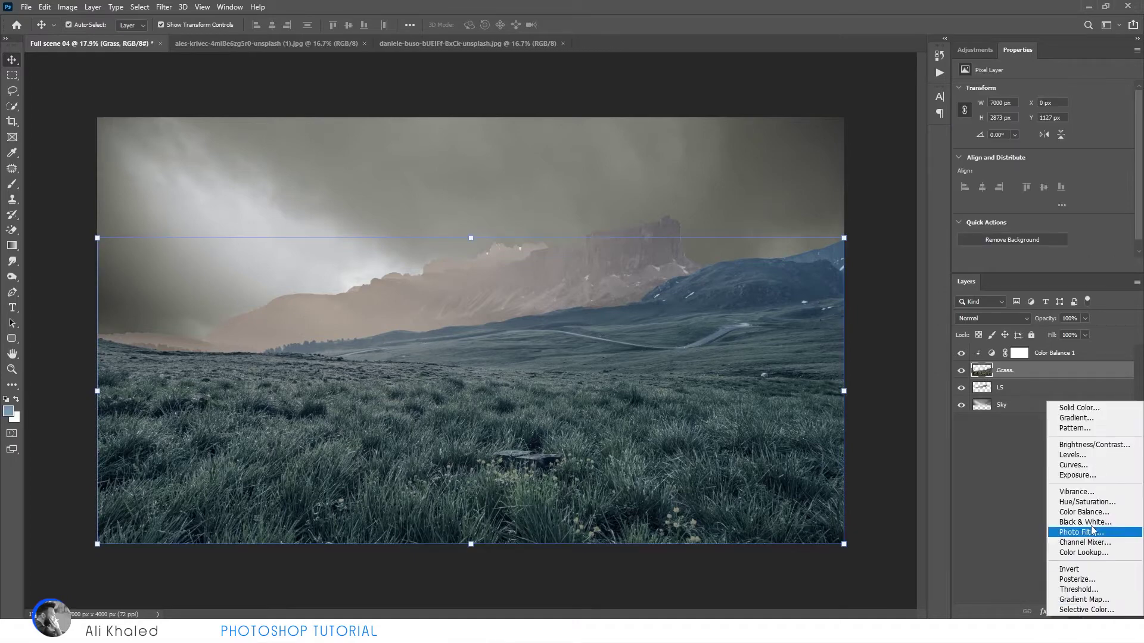
click(1075, 512)
drag(1042, 178, 996, 183)
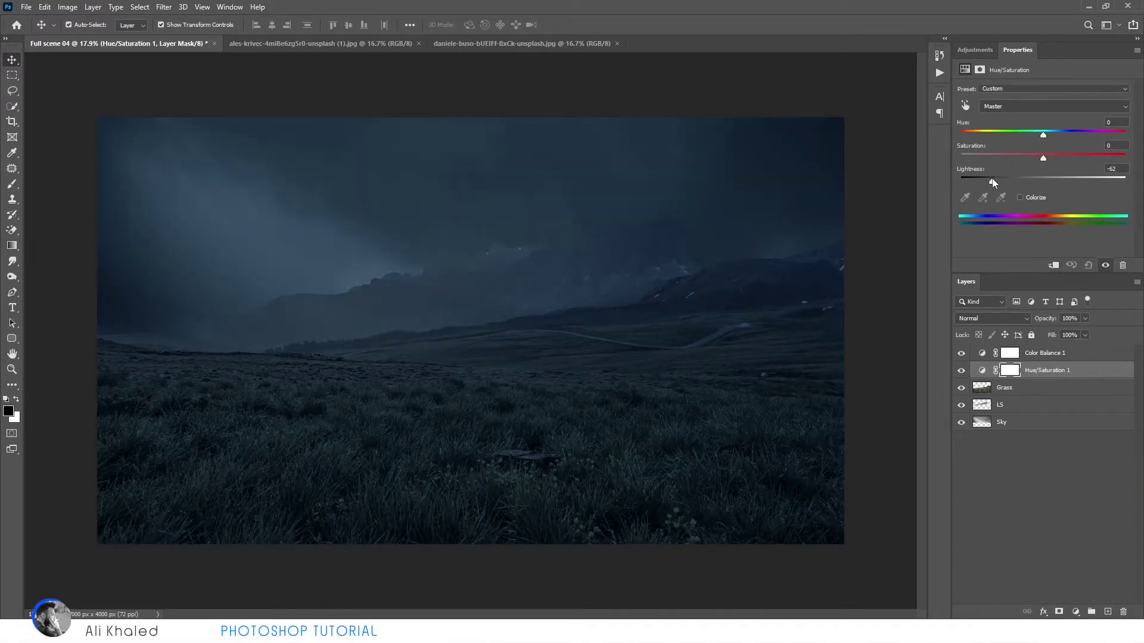
click(986, 354)
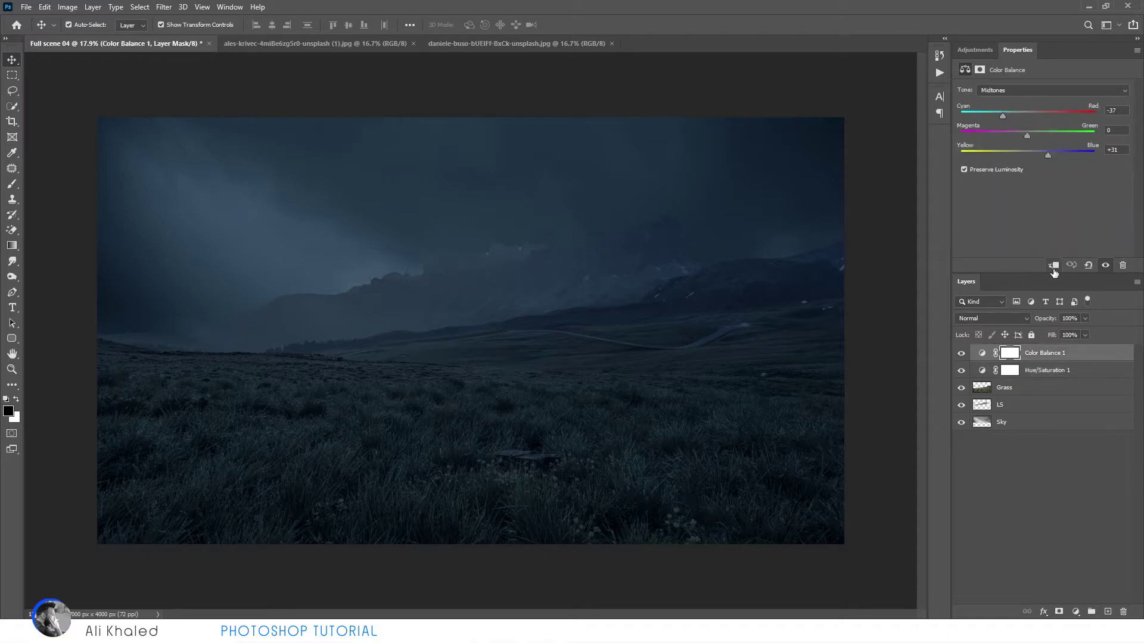
Step: Clean up the LS mountain ridge with the Magic Eraser
click(630, 345)
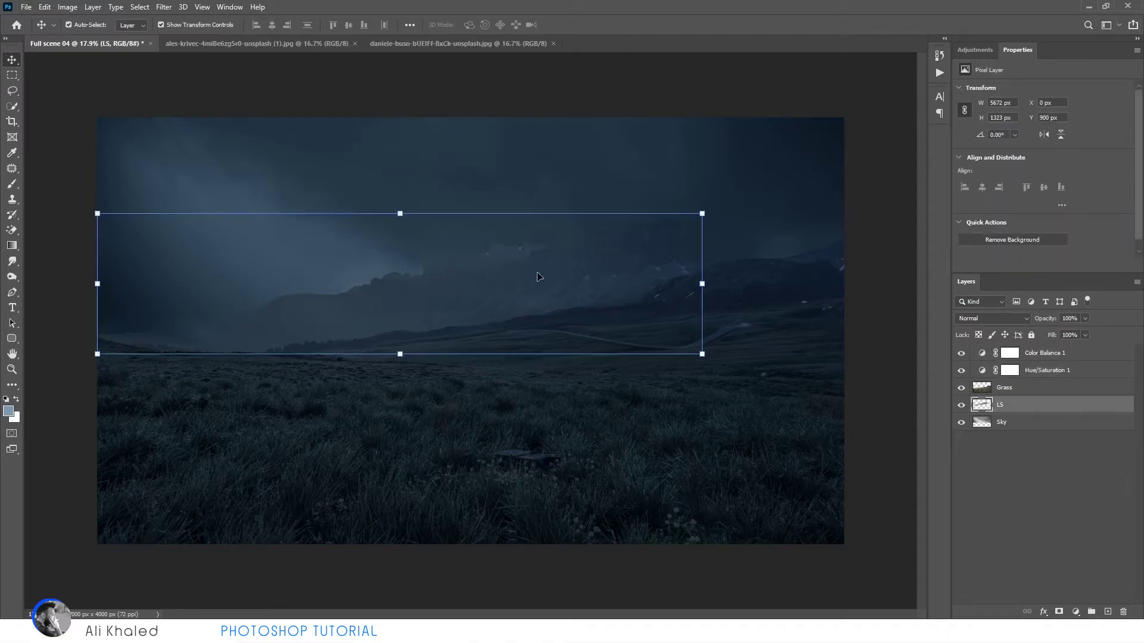
click(12, 106)
click(11, 231)
scroll(556, 225, up, 3)
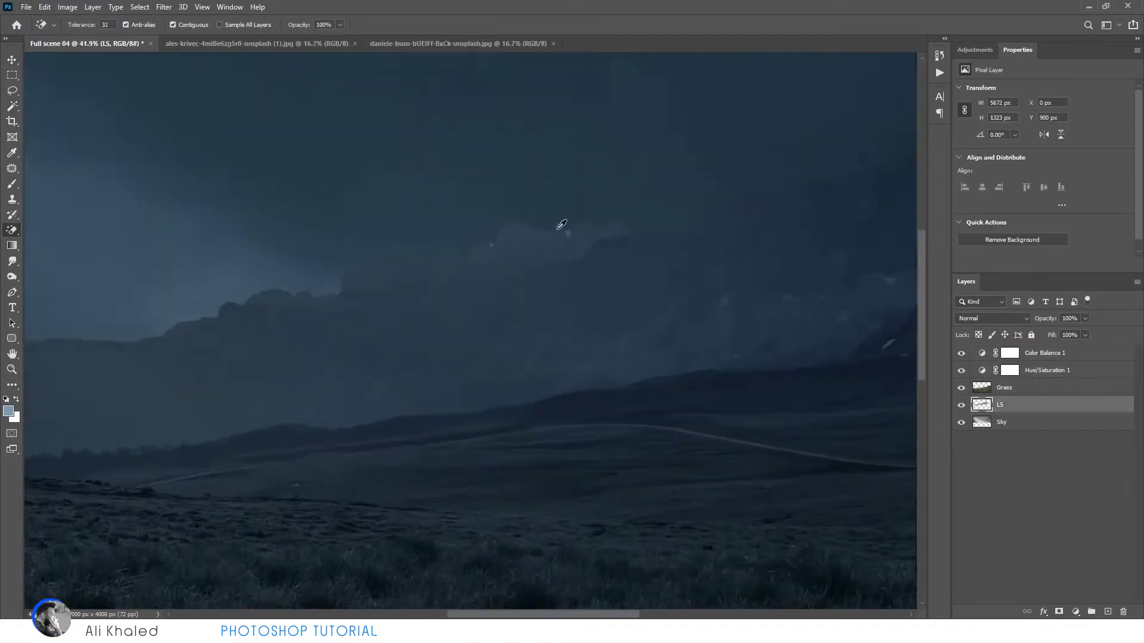
scroll(574, 221, up, 3)
scroll(370, 233, up, 2)
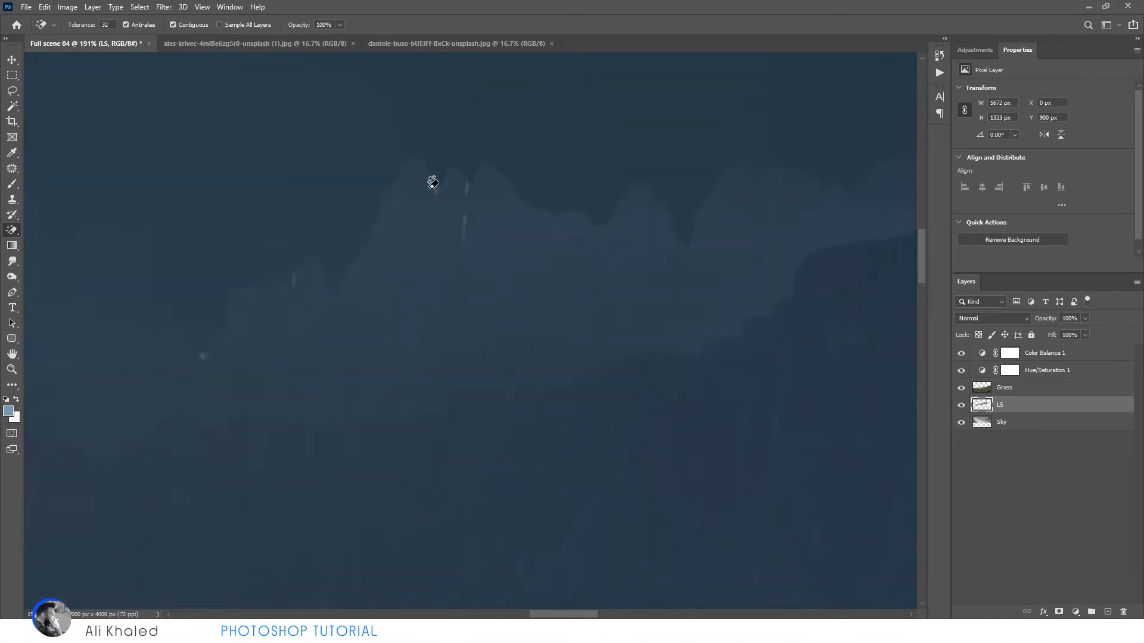
scroll(292, 280, down, 2)
scroll(240, 332, down, 2)
scroll(204, 350, down, 2)
scroll(531, 306, down, 3)
Step: Shift the LS mountains slightly down and preview Hue/Saturation Lightness at -15
key(ctrl+t)
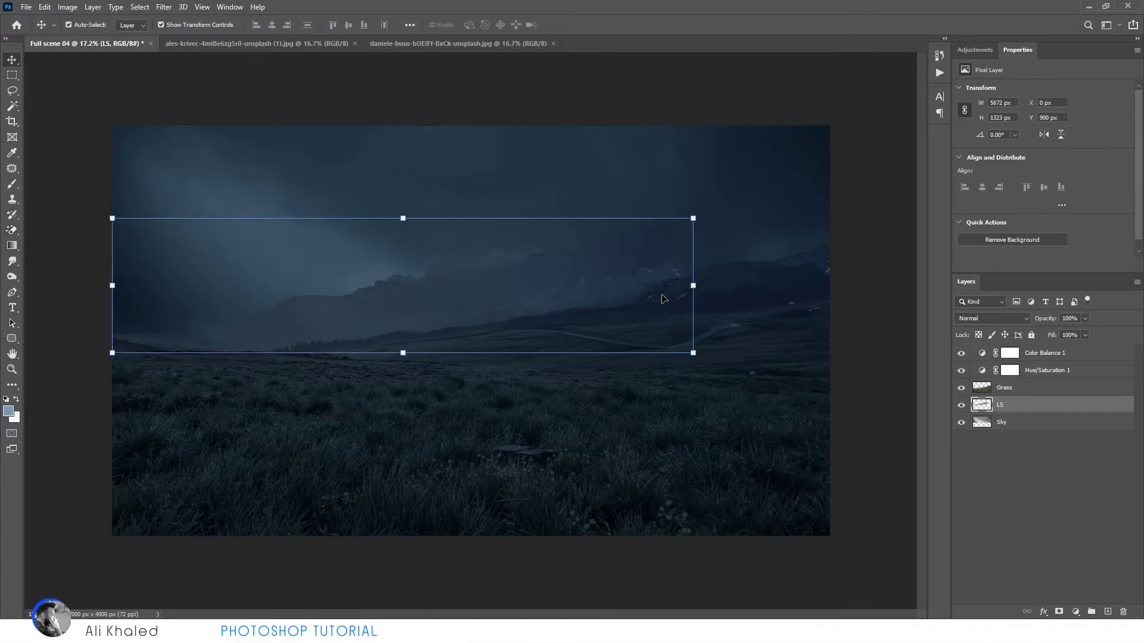
drag(664, 294, 663, 301)
key(Return)
key(ctrl+u)
drag(944, 246, 938, 252)
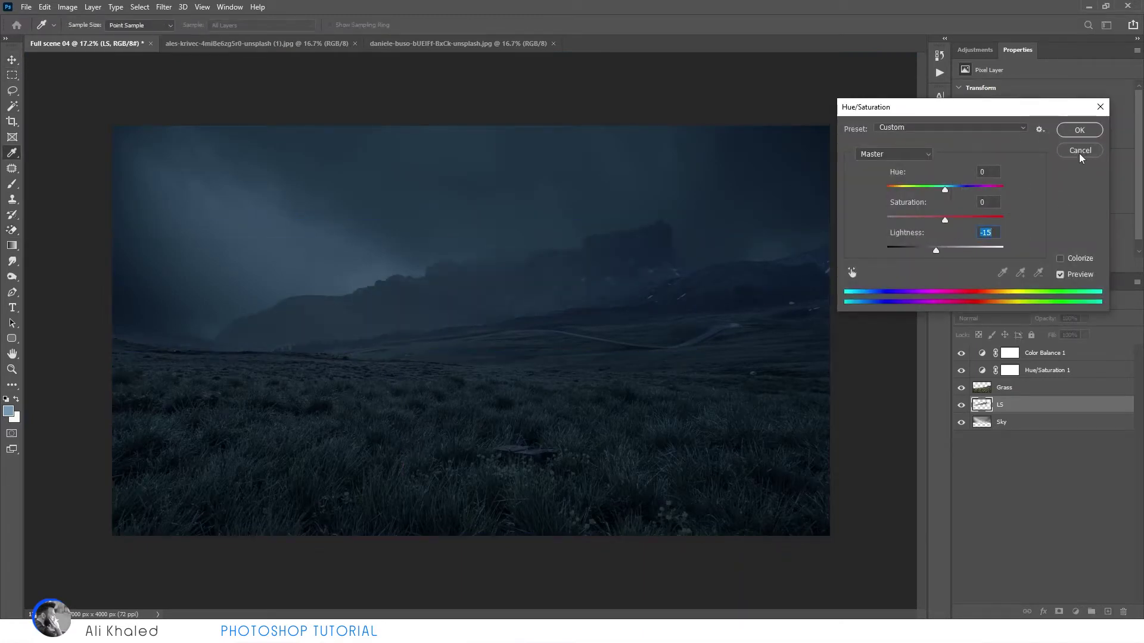
Step: Add a Curves 1 layer above Sky with an S-curve boosting the sky's contrast
click(992, 422)
click(1075, 610)
click(1007, 459)
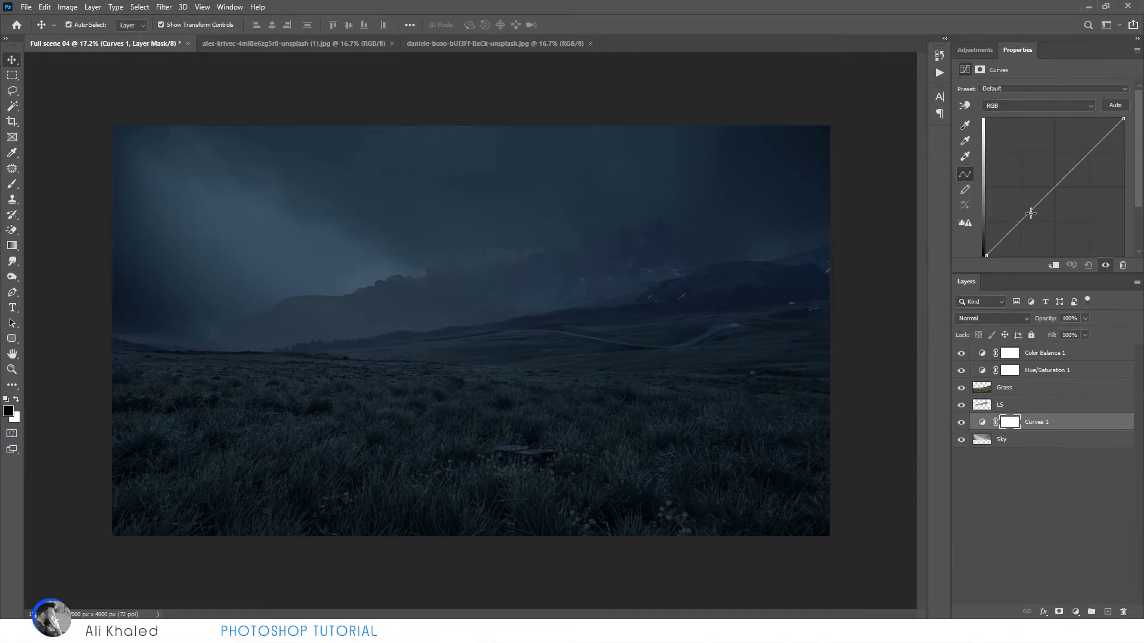
drag(1026, 216, 1025, 226)
click(1084, 162)
drag(1083, 161, 1075, 157)
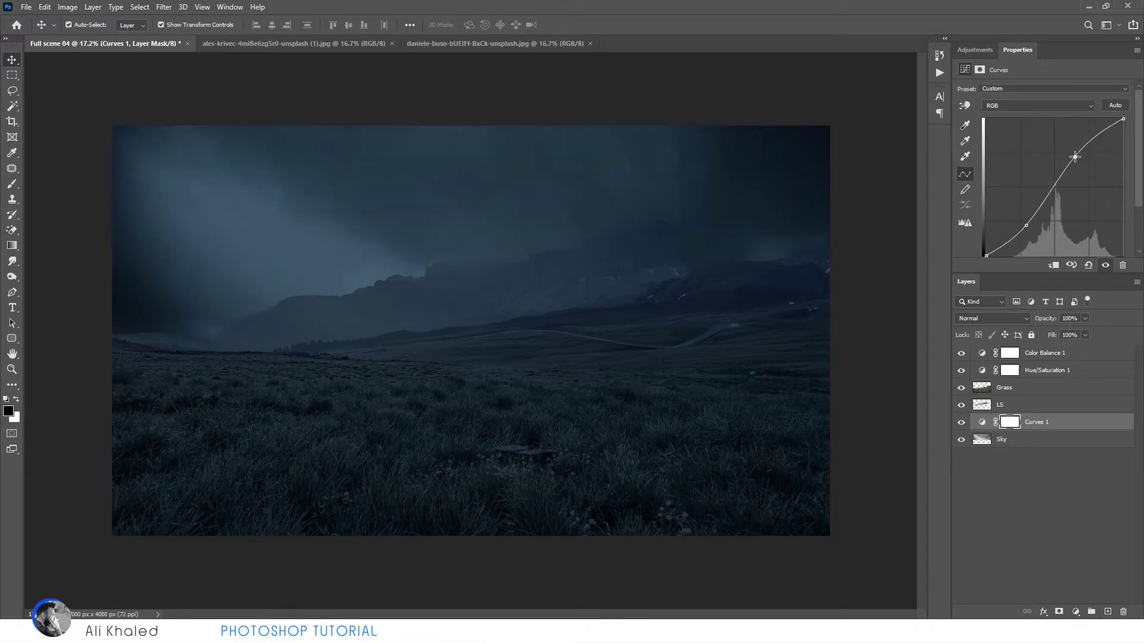
click(1001, 404)
click(1076, 611)
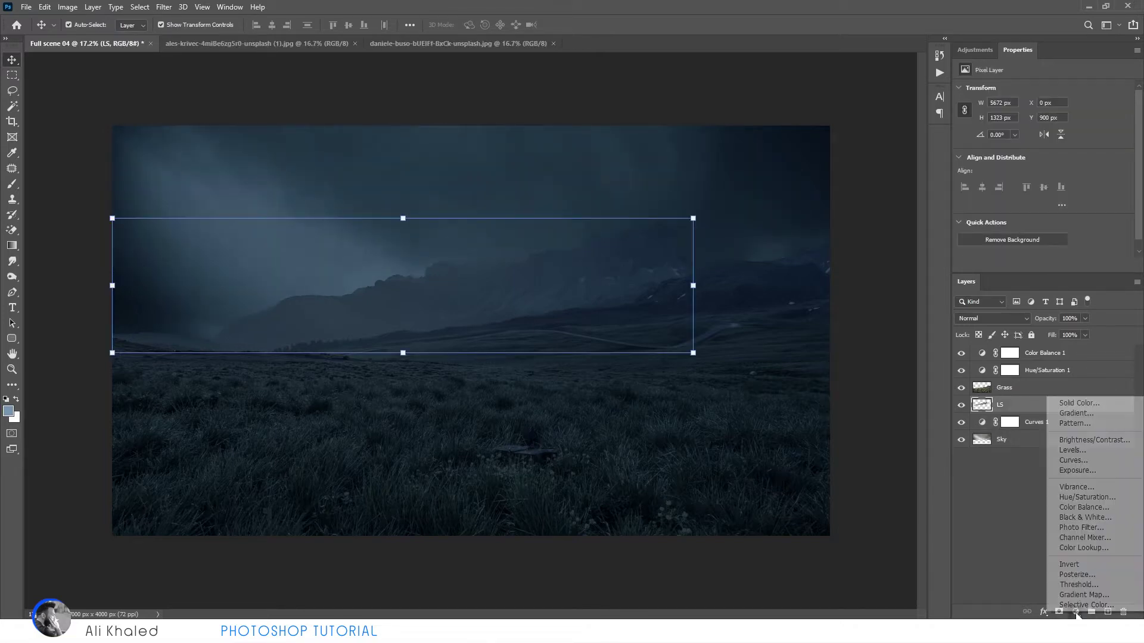
Step: Add a Color Balance 2 layer on LS with Cyan-Red -22 and Yellow-Blue 0
click(1067, 519)
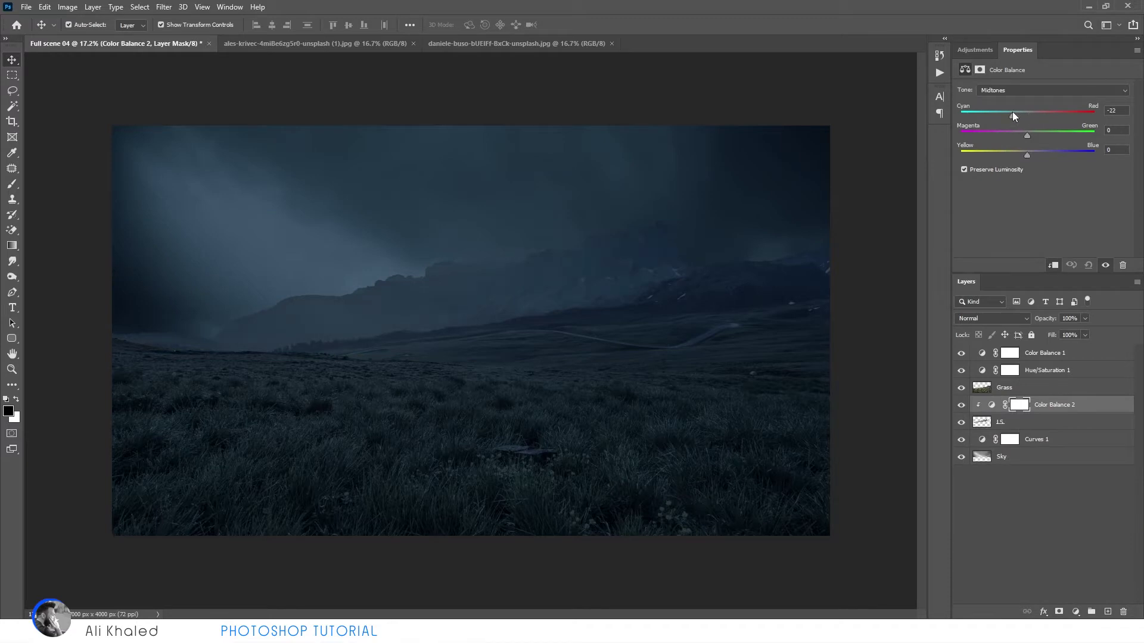
drag(1032, 156, 1027, 153)
click(1028, 389)
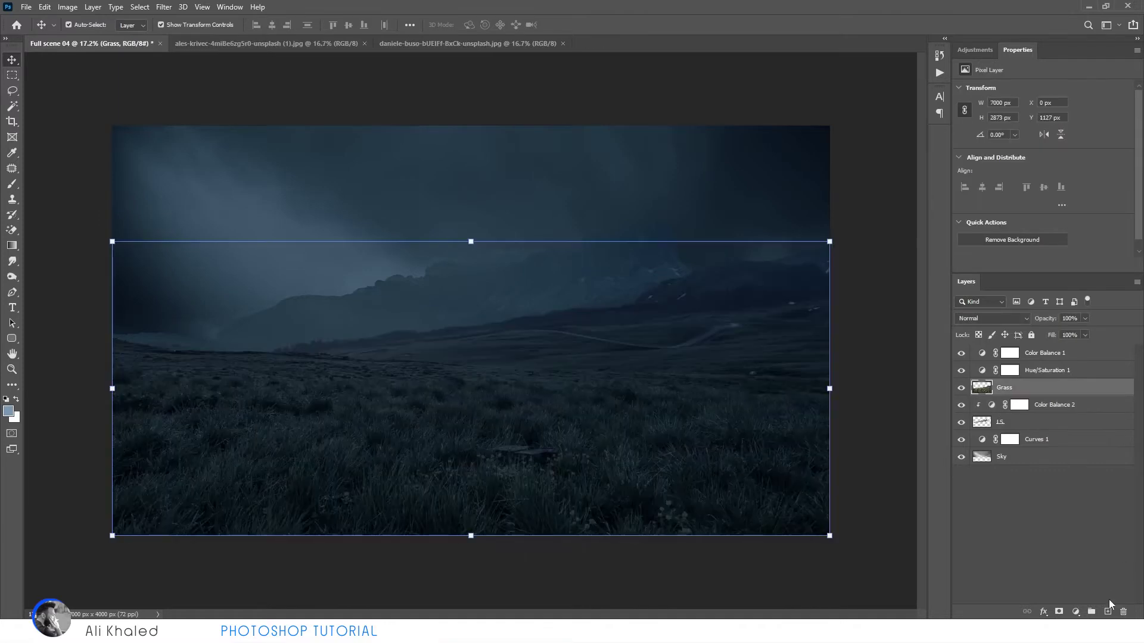
click(12, 183)
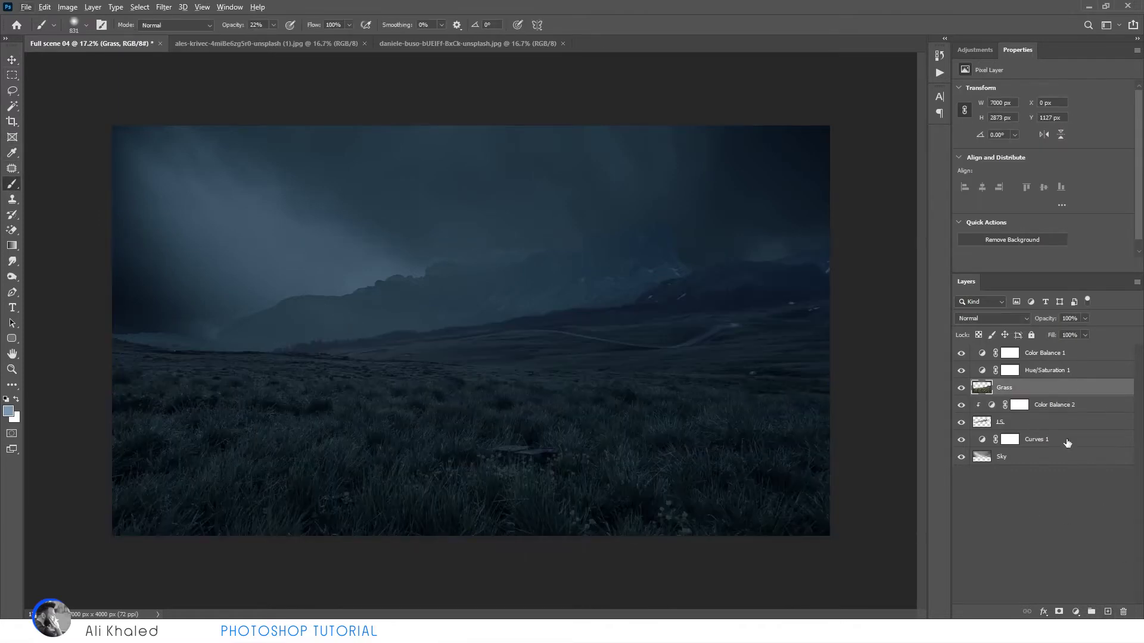
Step: Create a new layer named FOG above Grass and hide the Hue/Saturation darkening
click(1109, 611)
double_click(1006, 387)
text(Fo)
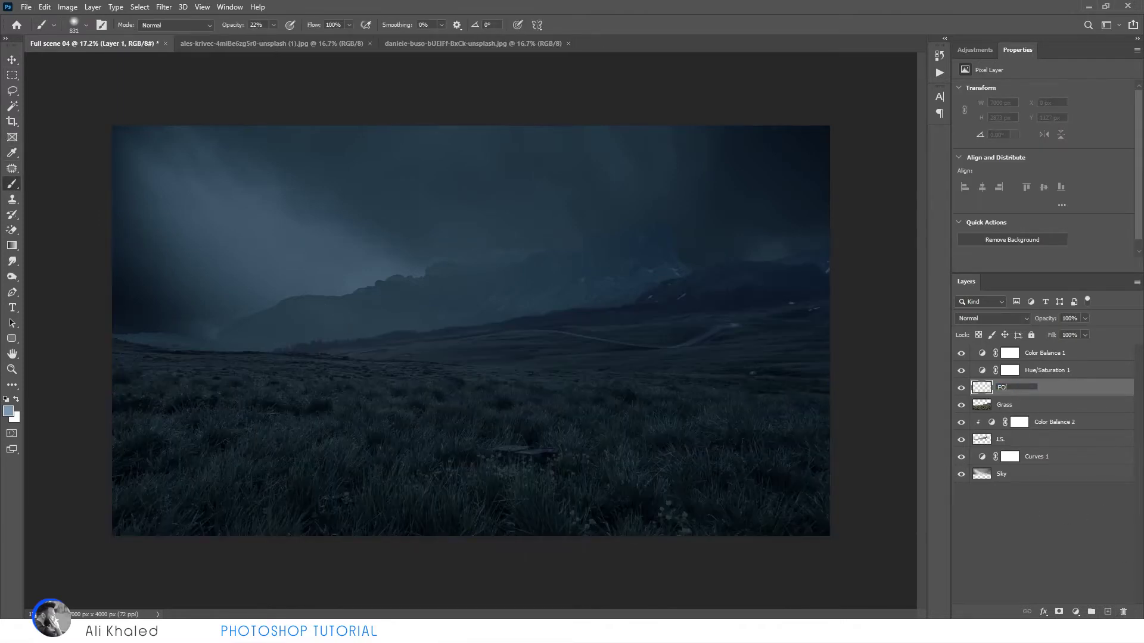
text(G)
key(Return)
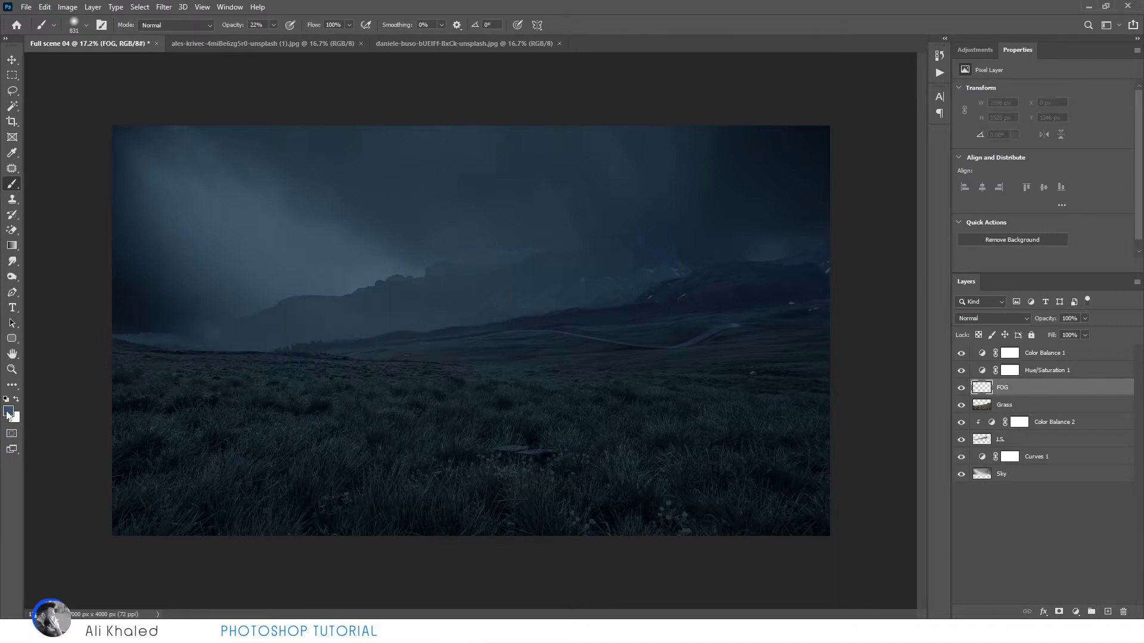
click(961, 371)
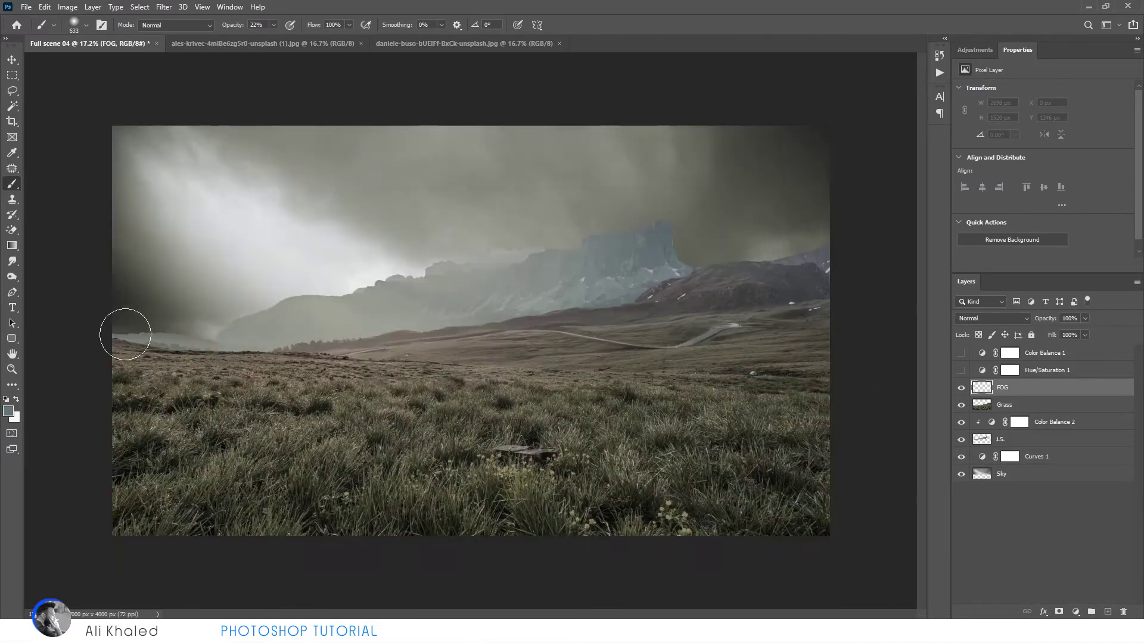
Step: Brush soft fog along the mountain horizon and into the upper-right sky
click(145, 339)
mouse_move(113, 345)
mouse_down()
mouse_move(297, 348)
mouse_move(643, 310)
mouse_move(887, 261)
mouse_up()
mouse_move(810, 273)
mouse_down()
mouse_move(506, 306)
mouse_move(602, 298)
mouse_up()
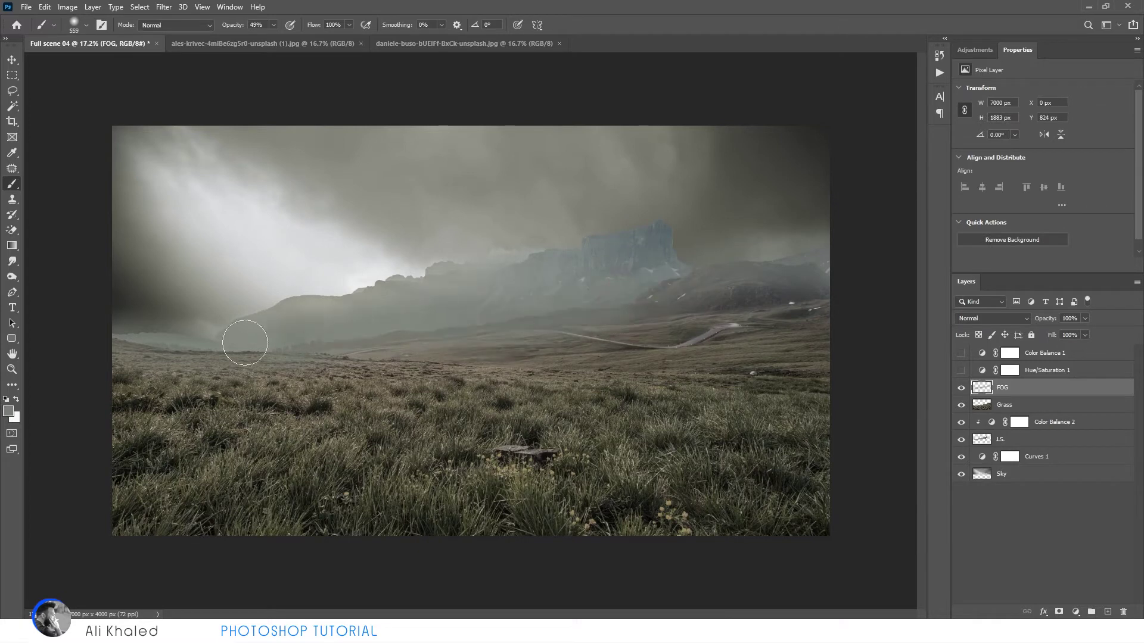
drag(128, 319, 675, 290)
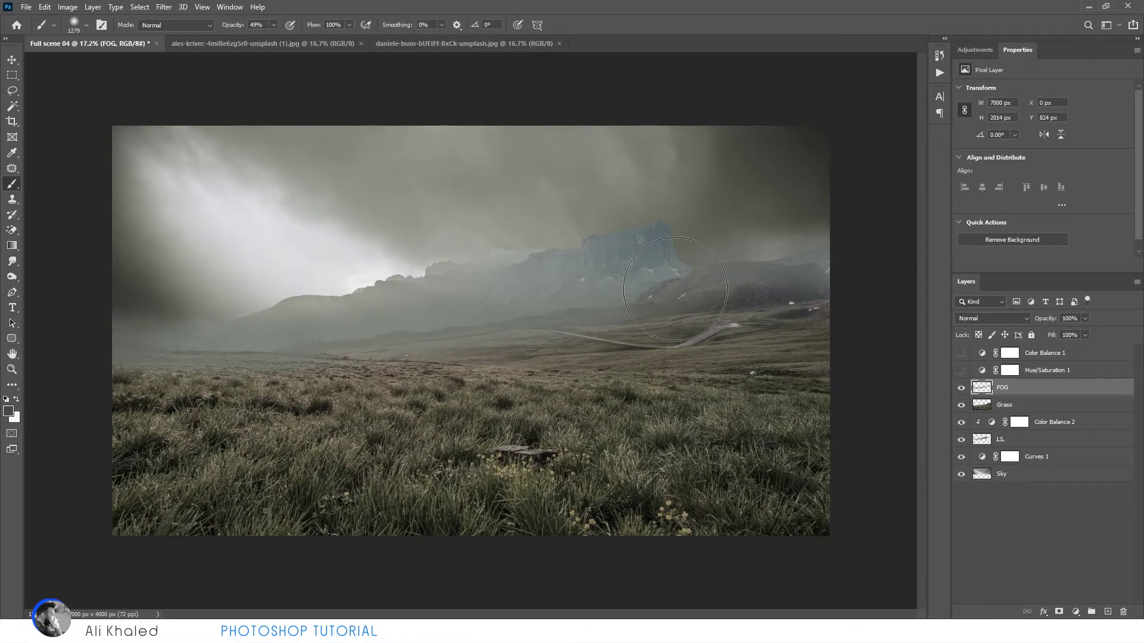
drag(823, 221, 725, 243)
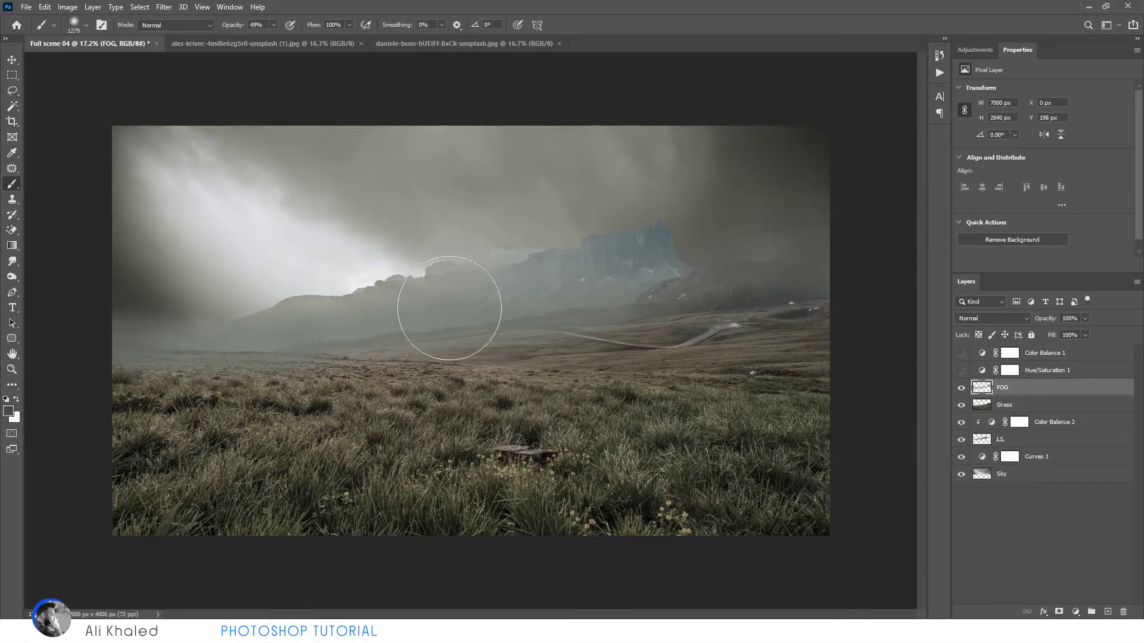
Step: Sample lighter sky tones and paint 22% opacity fog top-right, then re-enable the blue grade
key(bracketleft)
key(bracketleft)
key(bracketleft)
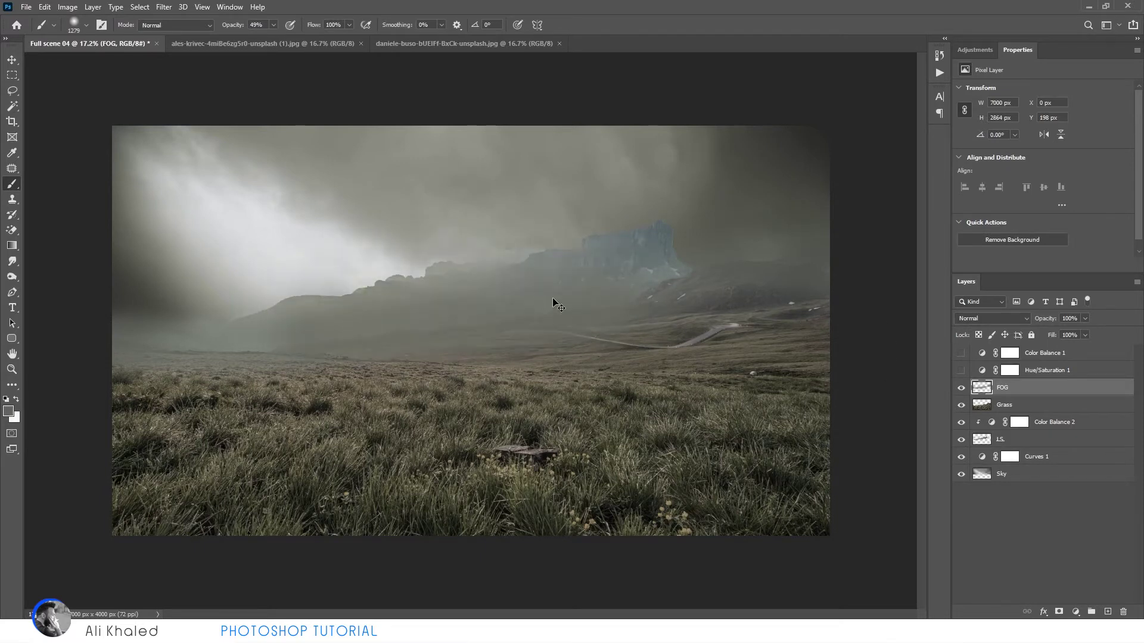
alt+click(647, 291)
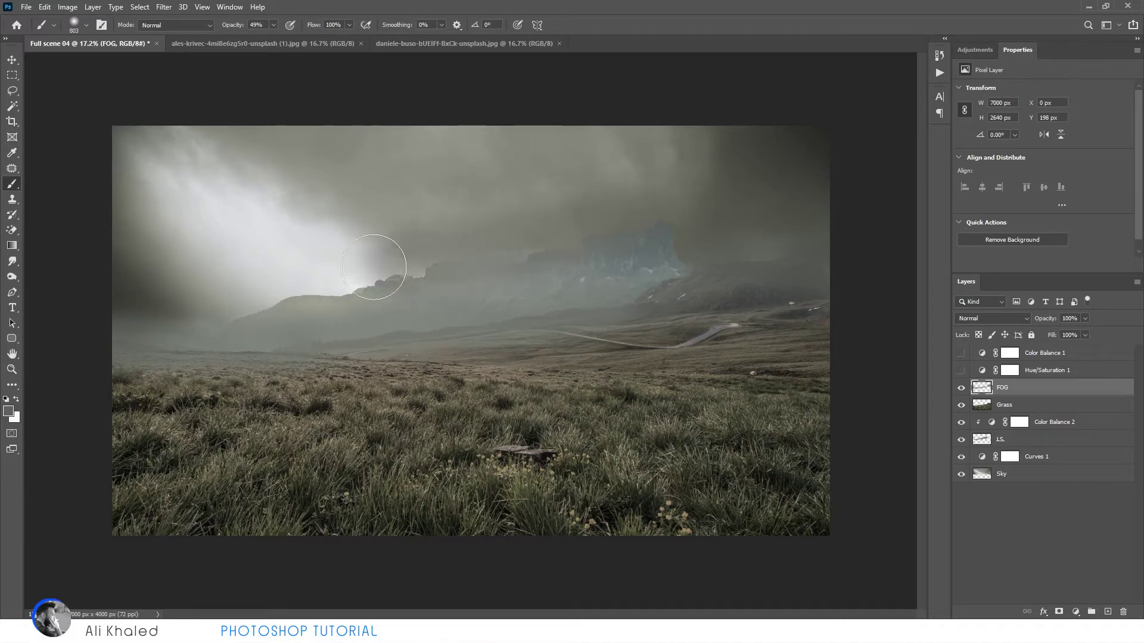
alt+click(225, 304)
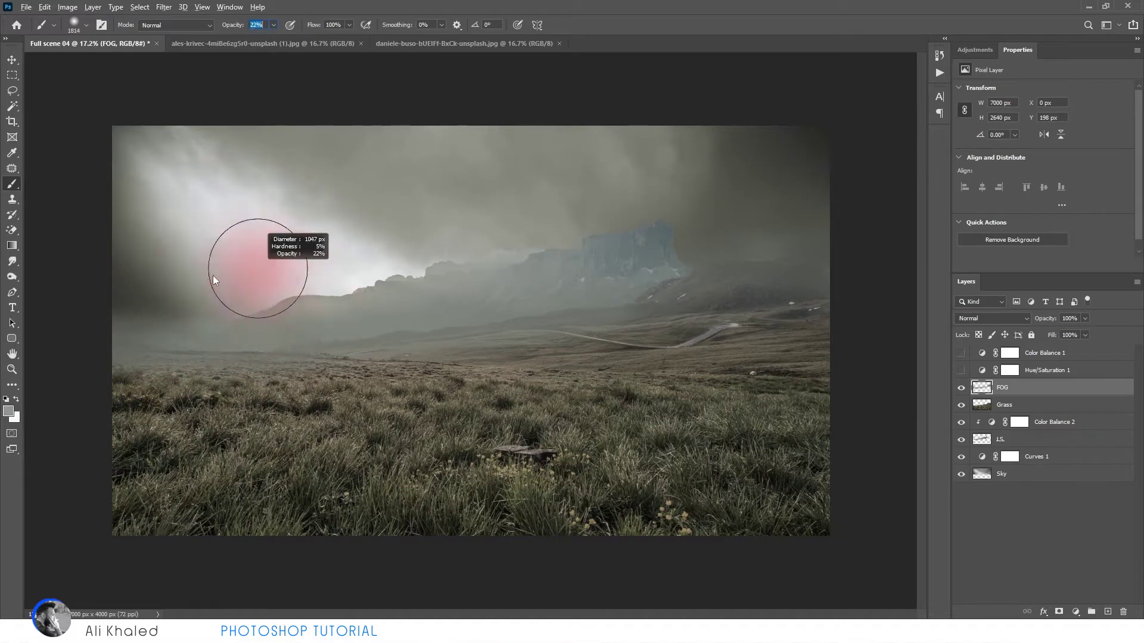
key(2)
key(2)
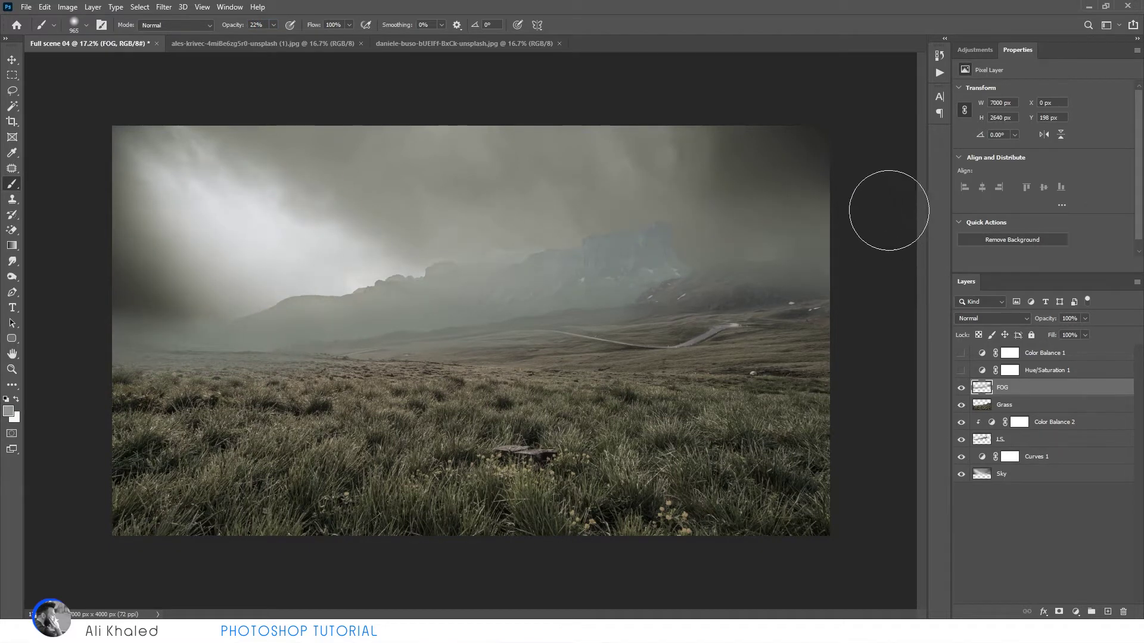
drag(898, 212, 825, 220)
click(961, 353)
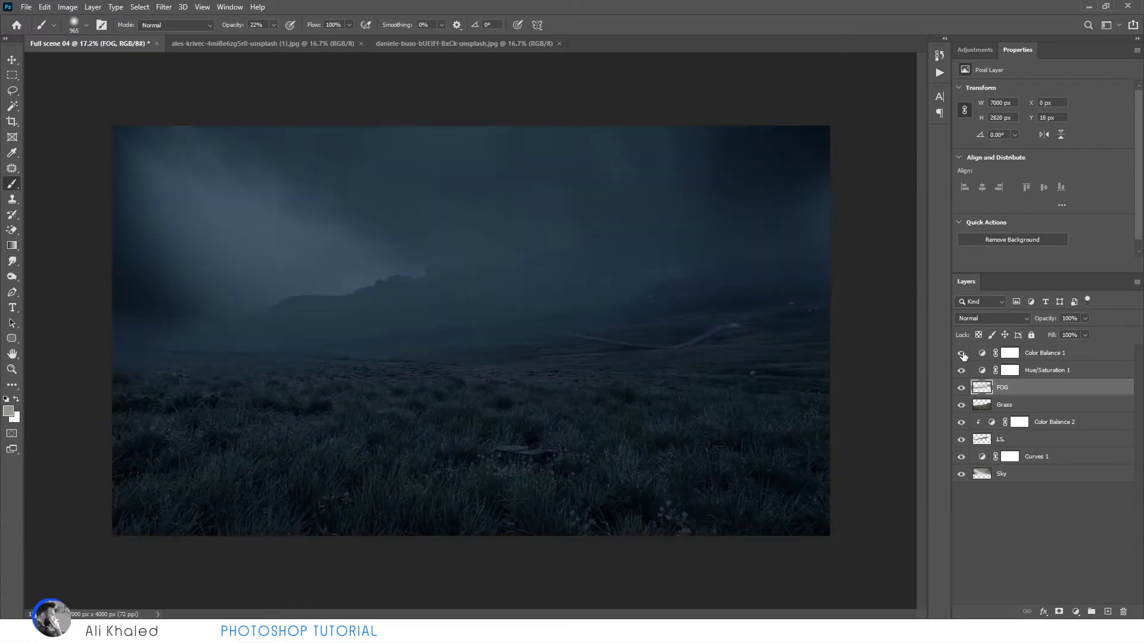
scroll(915, 350, up, 1)
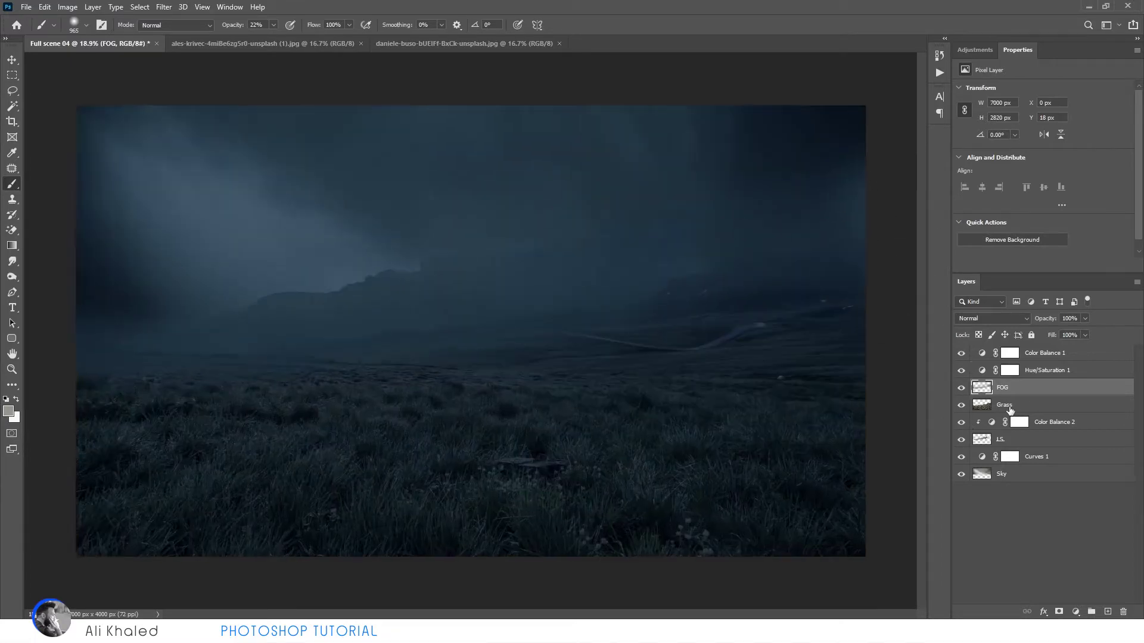
click(963, 355)
Step: Apply a Gaussian Blur to the Sky layer to soften it
click(1001, 473)
click(164, 7)
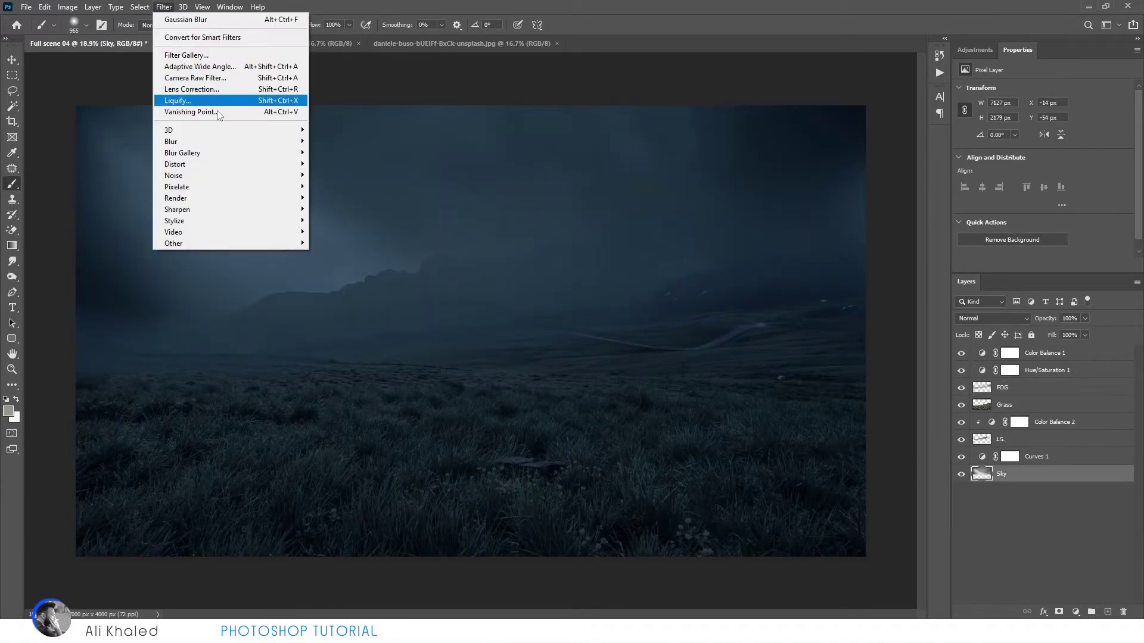
click(333, 193)
drag(774, 143, 814, 173)
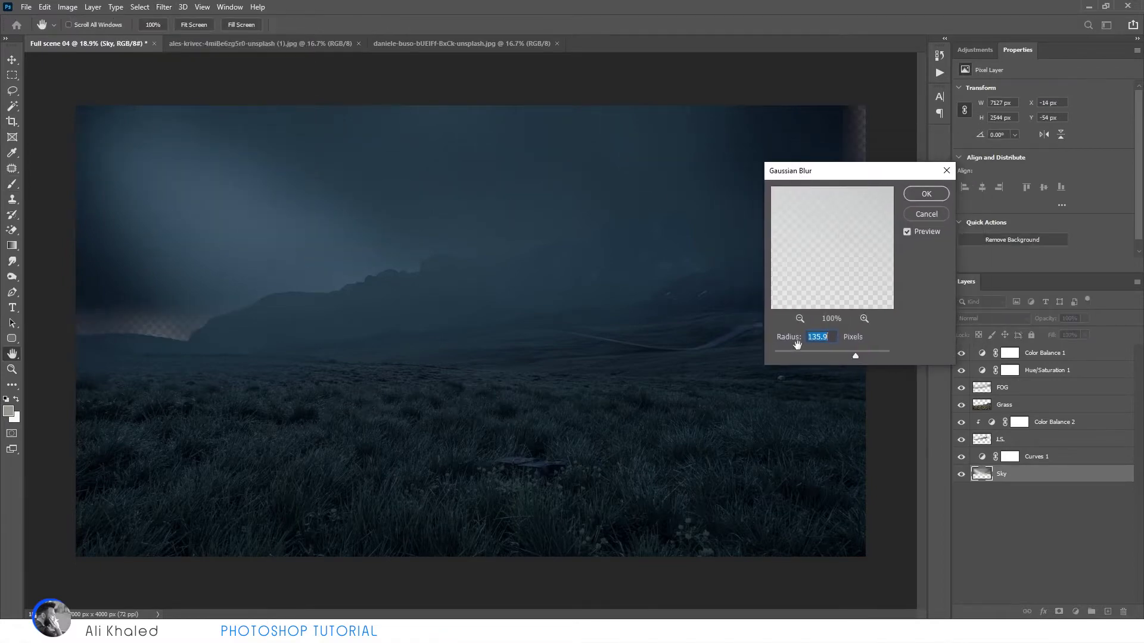
drag(856, 356, 791, 356)
click(926, 193)
Step: Clone-stamp darker clouds over the sky above the mountains, with the colour adjustments temporarily hidden
key(b)
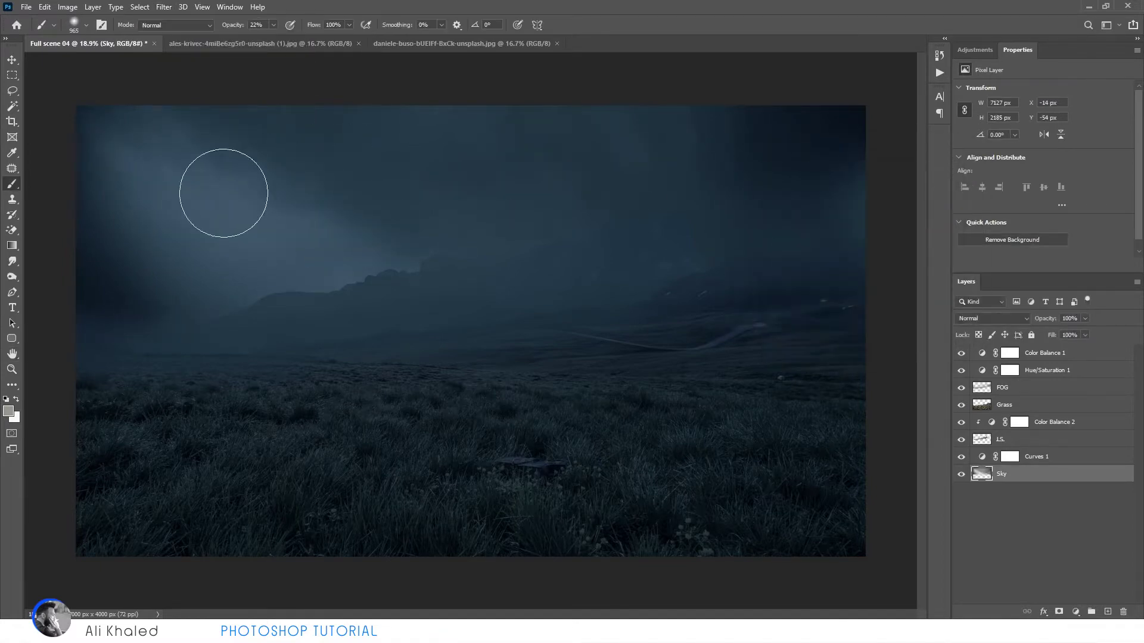
key(s)
click(960, 370)
click(961, 352)
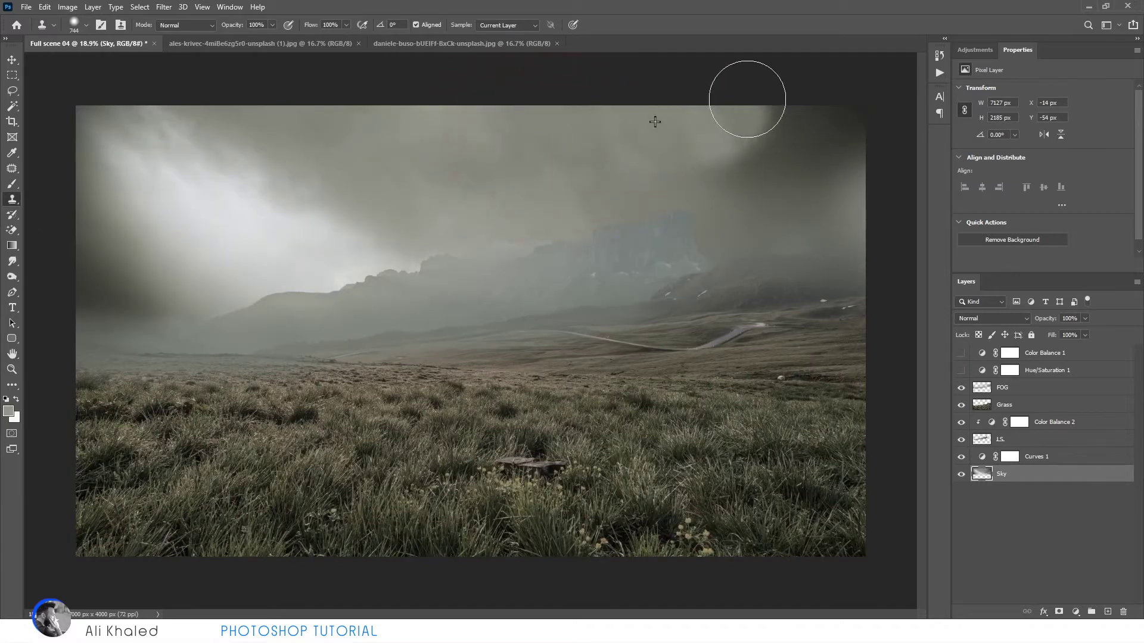
drag(653, 145, 736, 145)
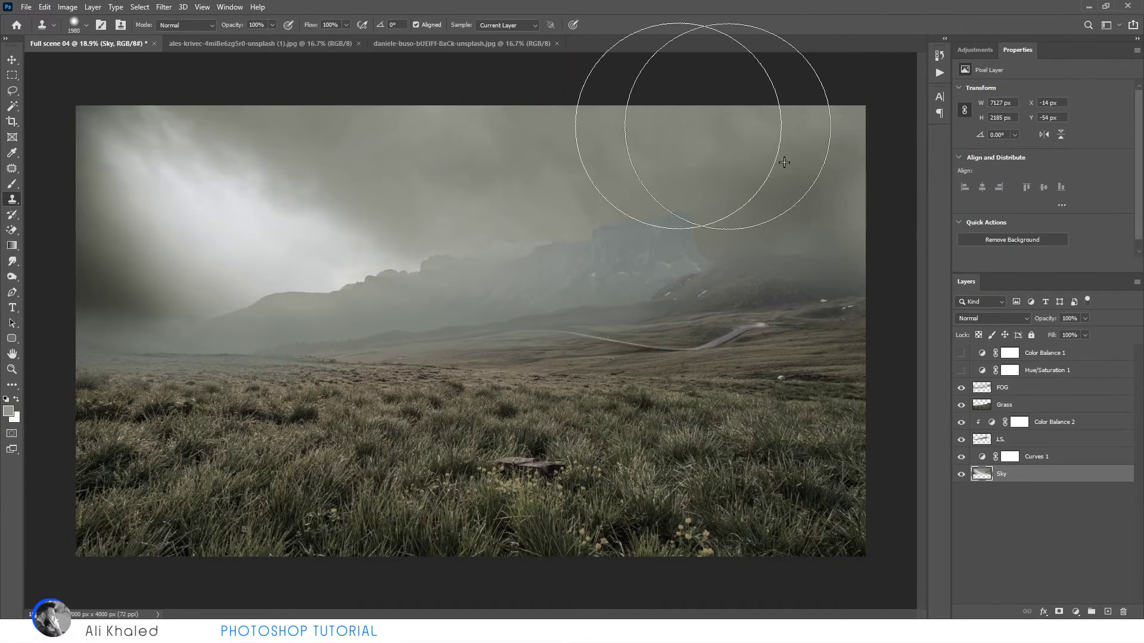
key(bracketleft)
key(bracketleft)
key(bracketleft)
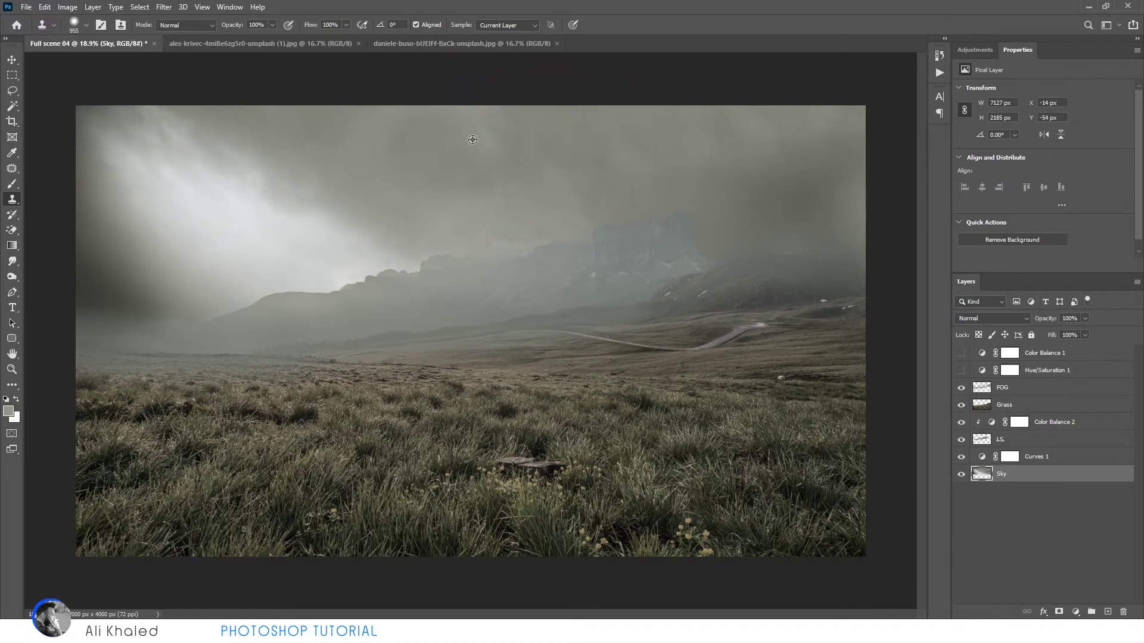
drag(518, 155, 631, 161)
alt+click(455, 181)
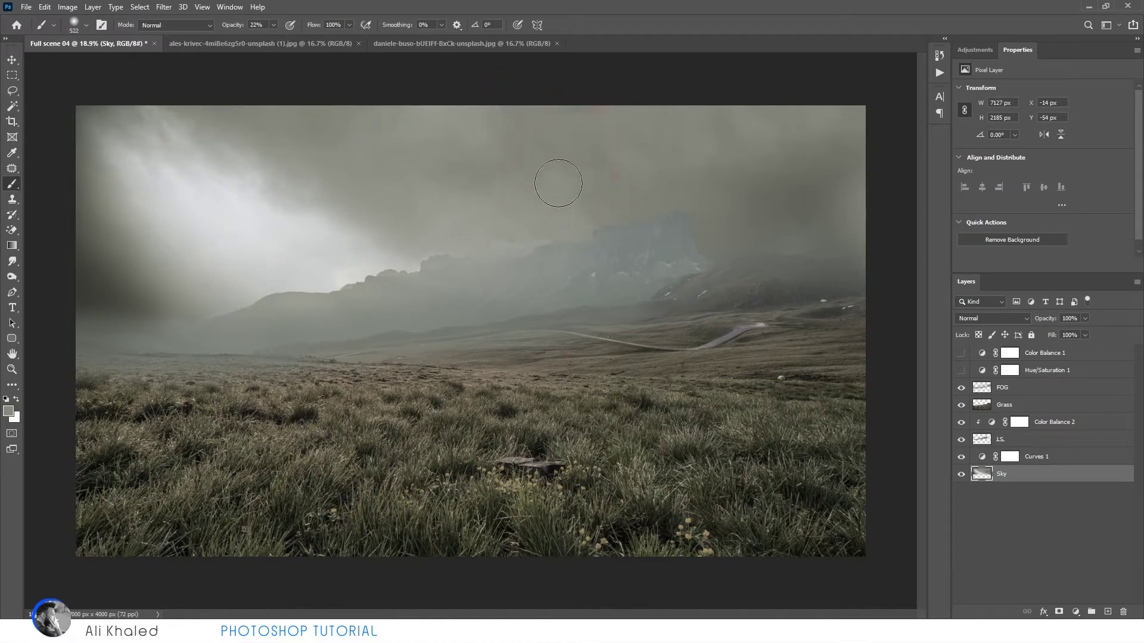
click(16, 59)
click(893, 459)
drag(961, 353, 961, 370)
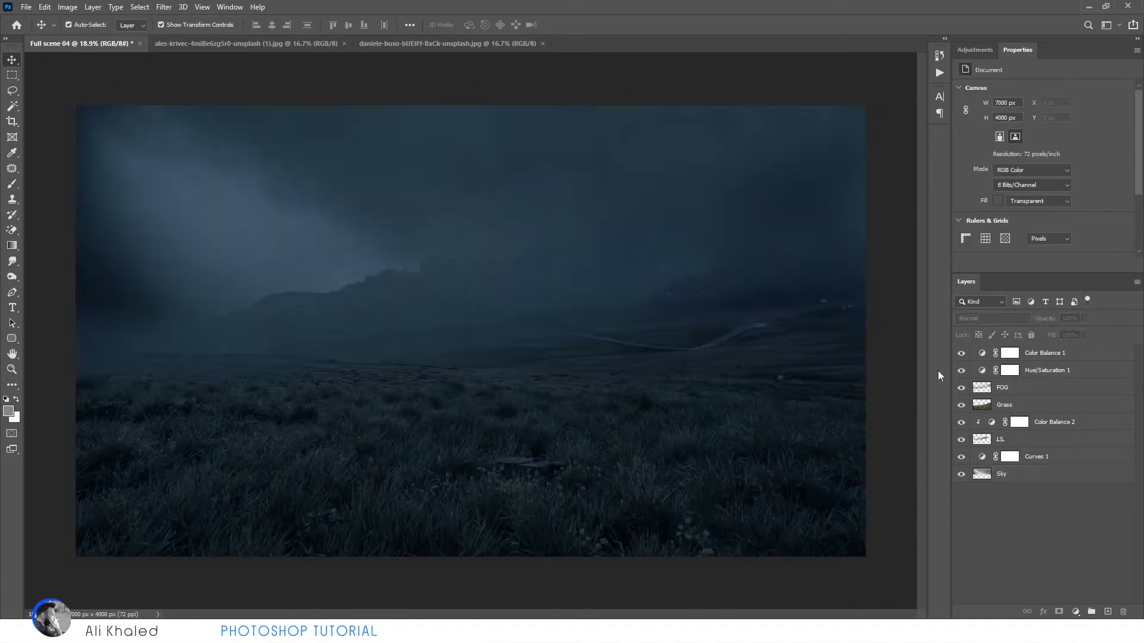
Step: Create a Gradient layer and paint soft blue across the upper sky
click(1108, 612)
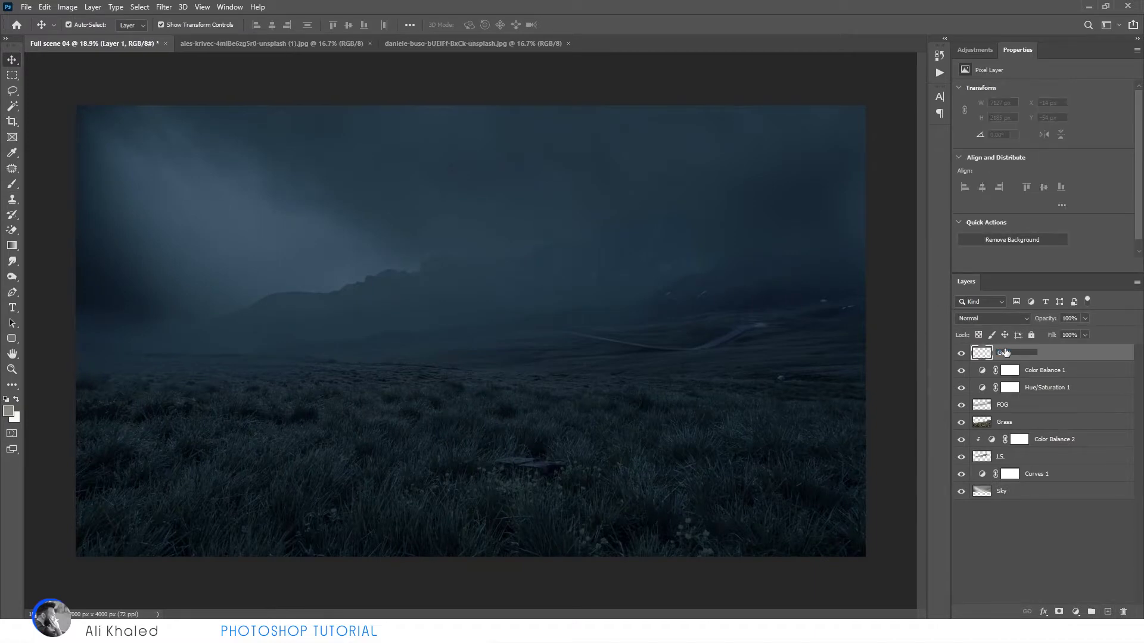
key(Return)
key(b)
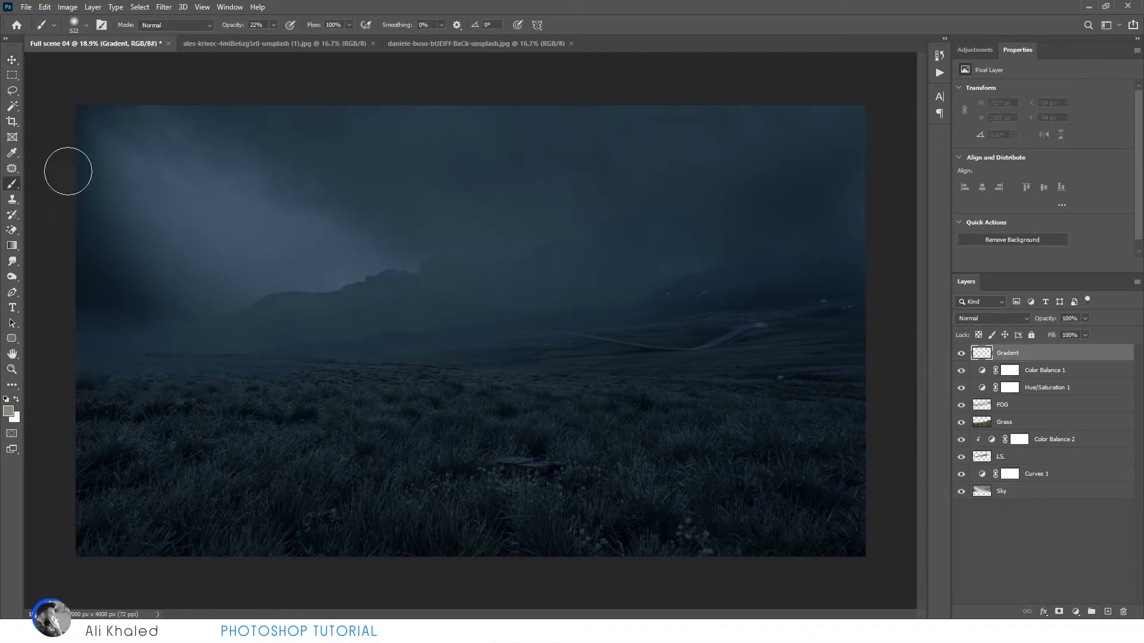
click(7, 407)
drag(992, 297, 992, 235)
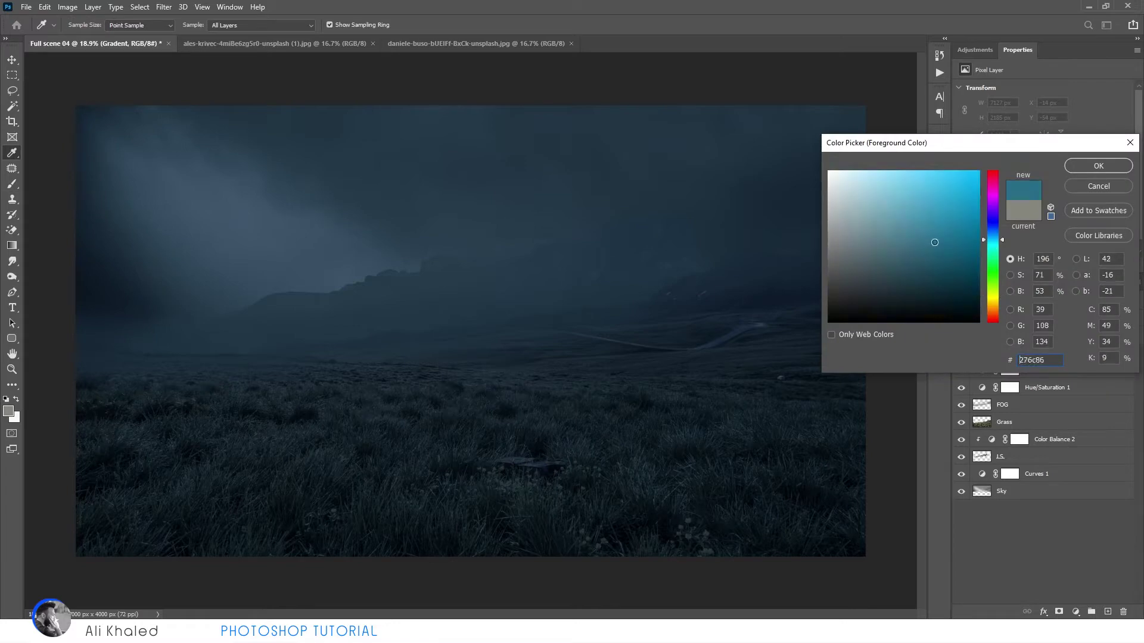
click(1098, 166)
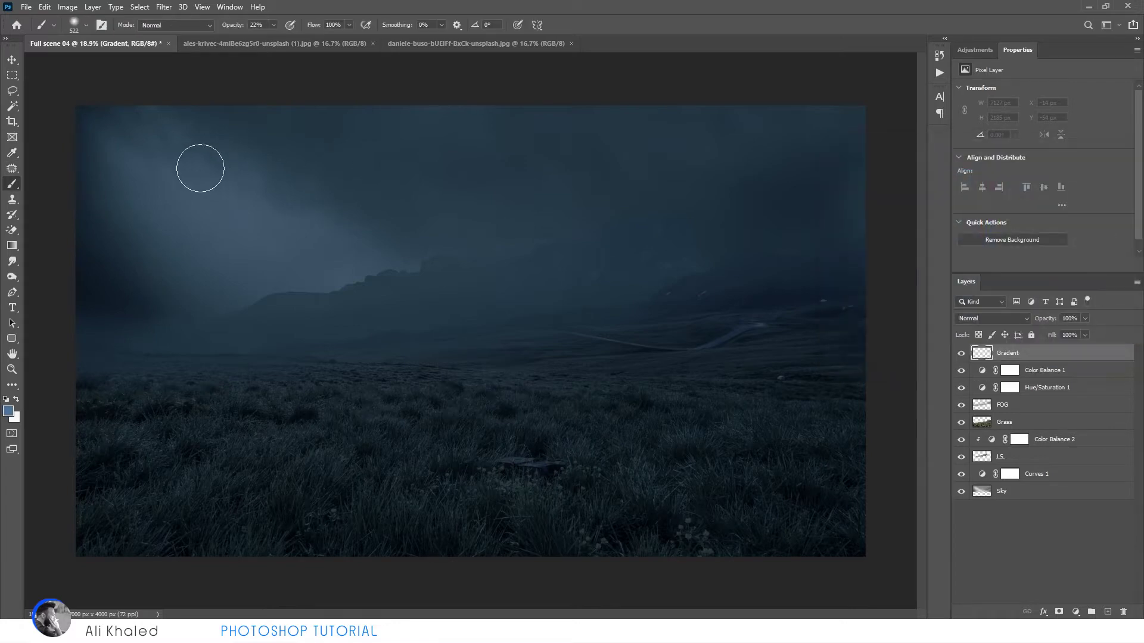
drag(510, 153, 816, 191)
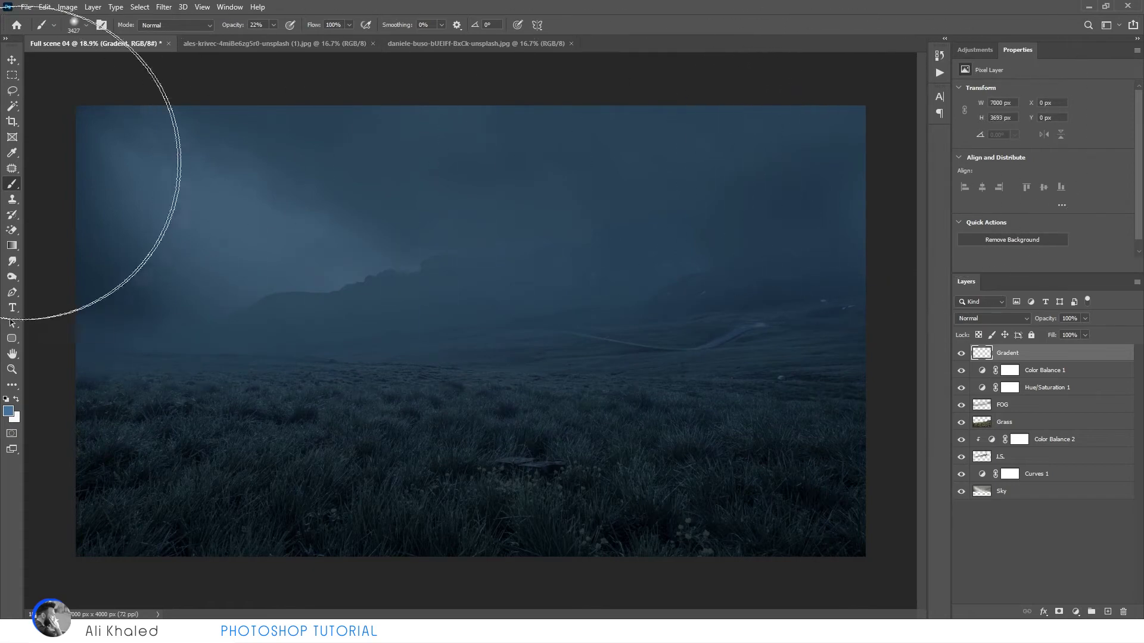
drag(23, 116, 840, 179)
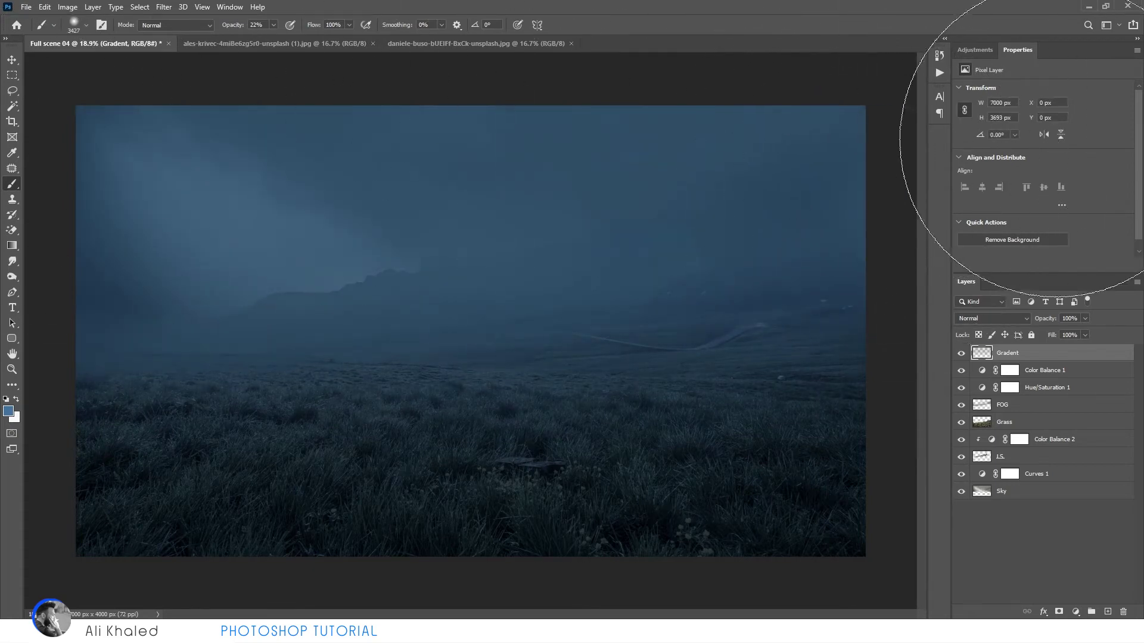
Step: Blend Gradient as Linear Dodge (Add), darken its lightness to -47, and add a new layer beneath
click(8, 57)
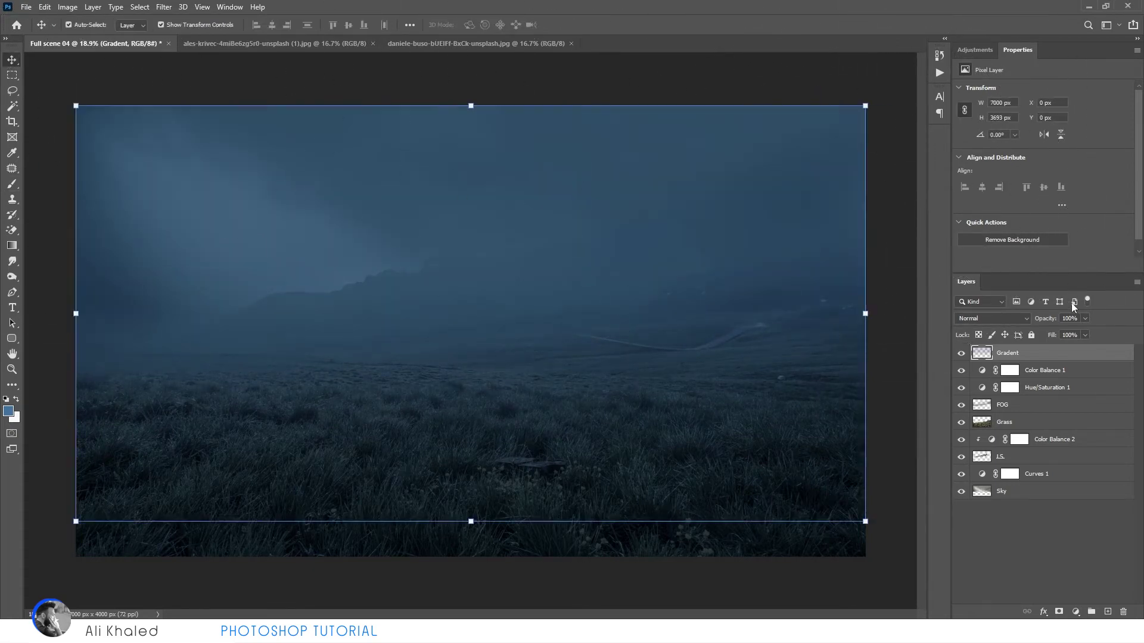
click(992, 318)
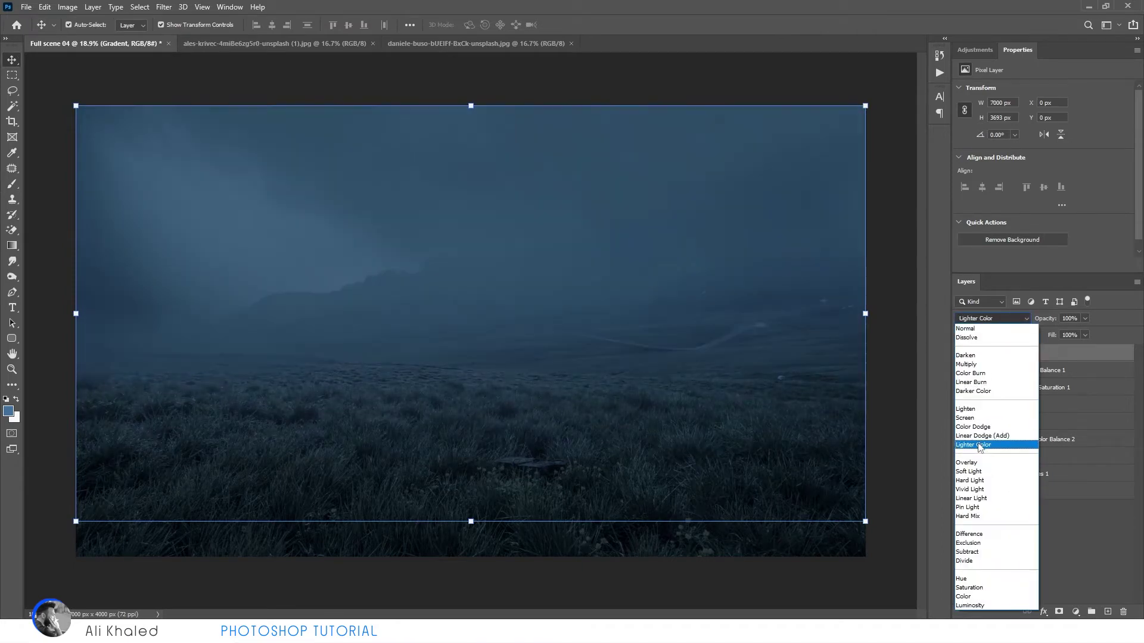
click(979, 439)
key(ctrl+u)
drag(946, 249, 916, 251)
key(Return)
click(1107, 612)
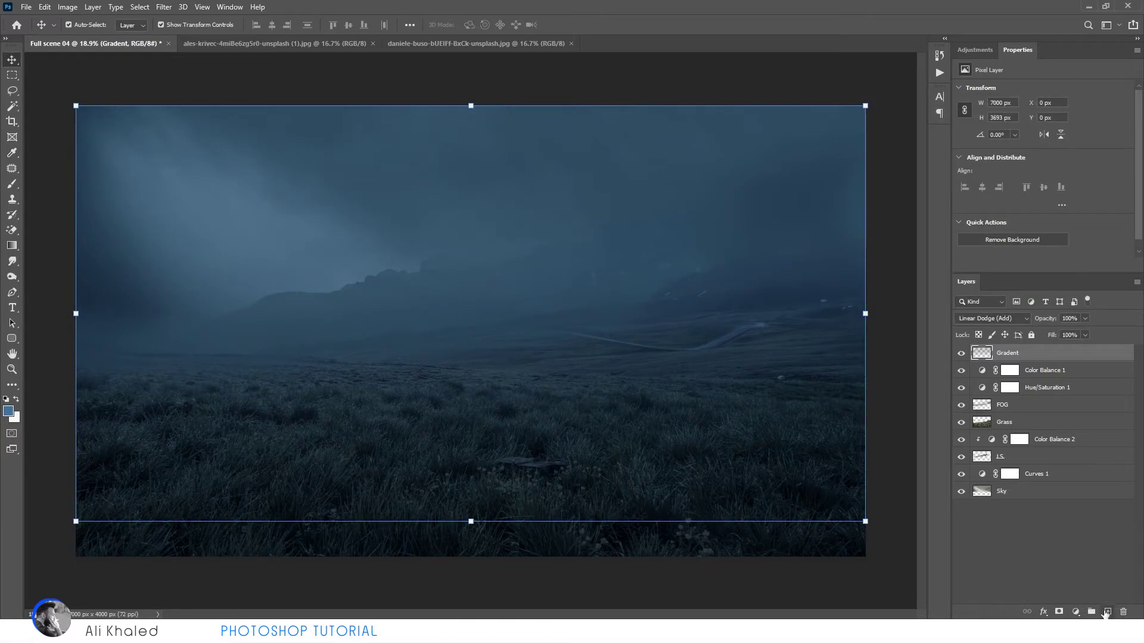
drag(1007, 353, 1008, 370)
Step: Brush faint haze onto Layer 1 over the fog and set the colour to 162c3e
key(b)
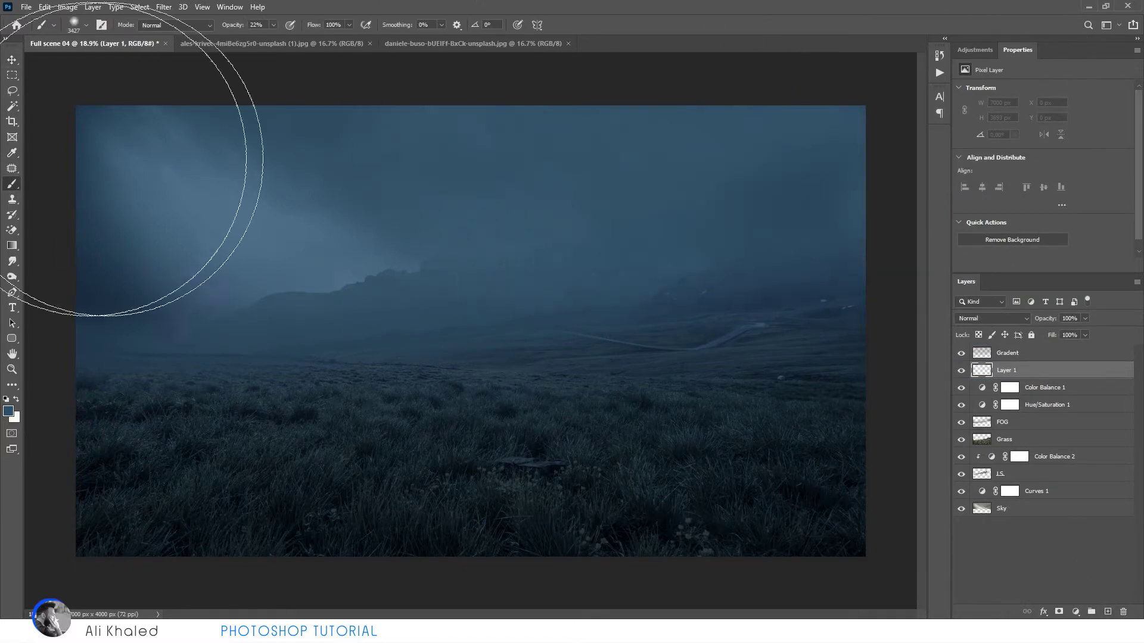
drag(327, 76, 726, 178)
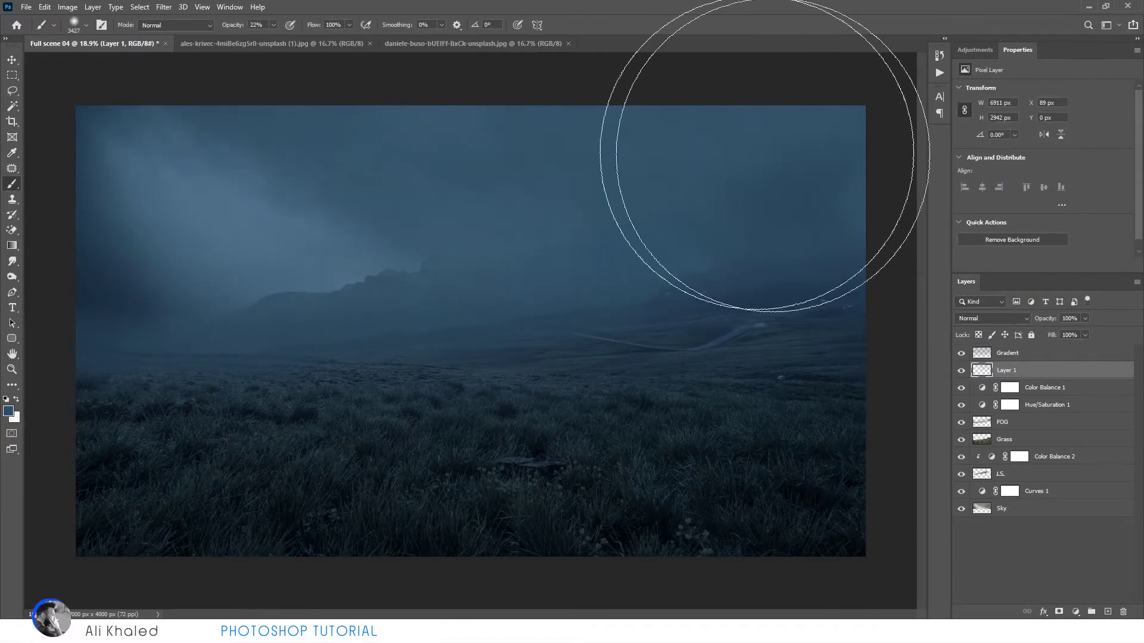
alt+click(322, 165)
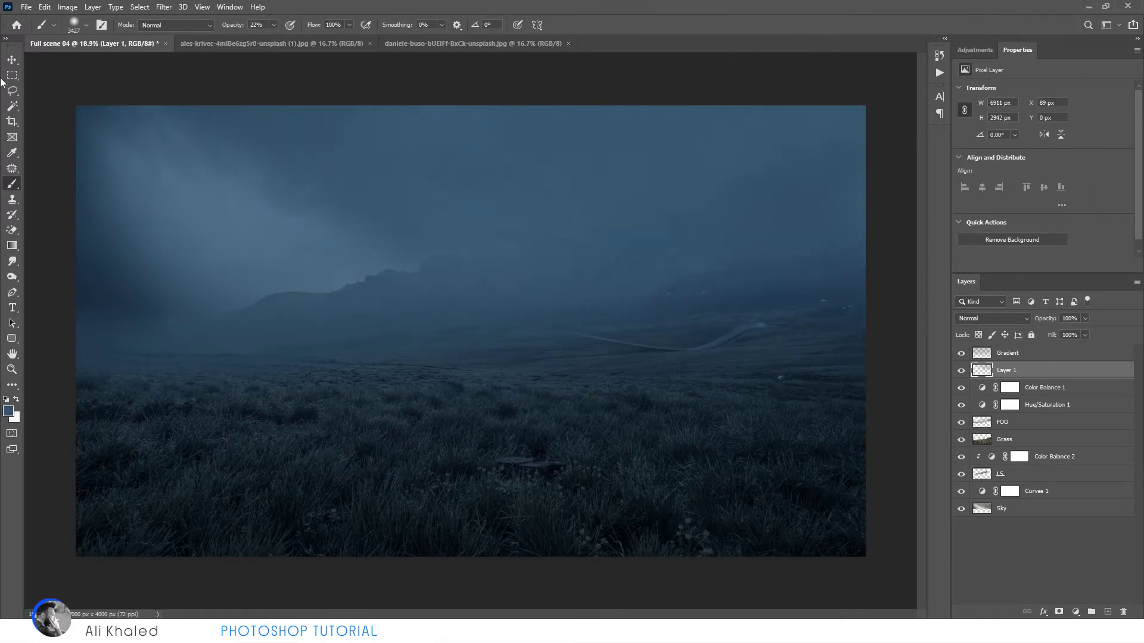
click(9, 411)
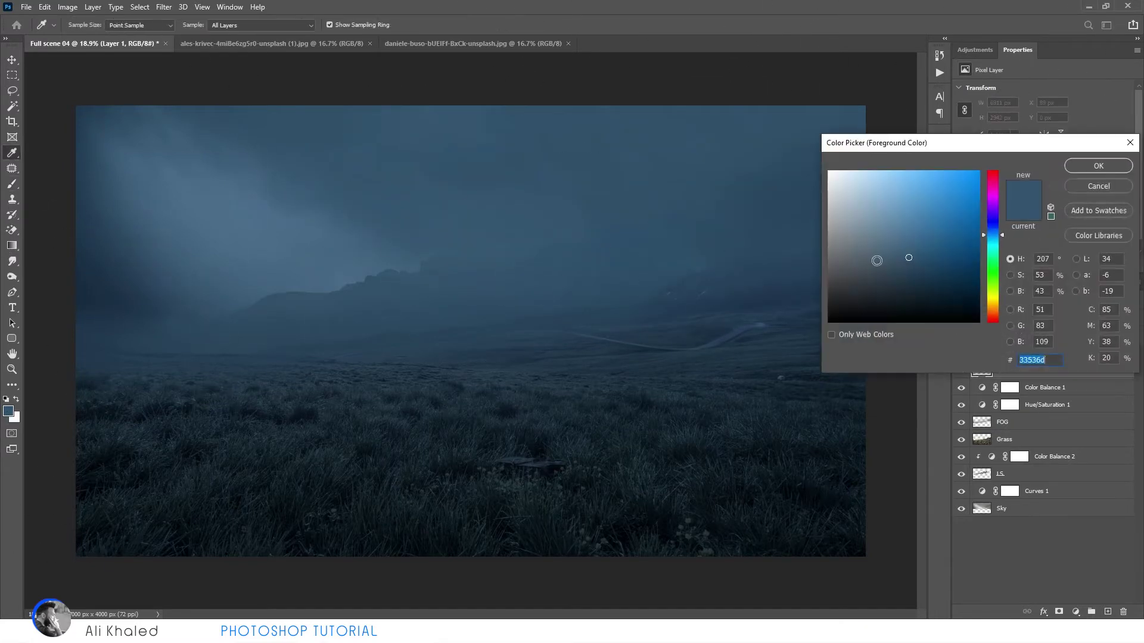
text(162c3e)
key(Return)
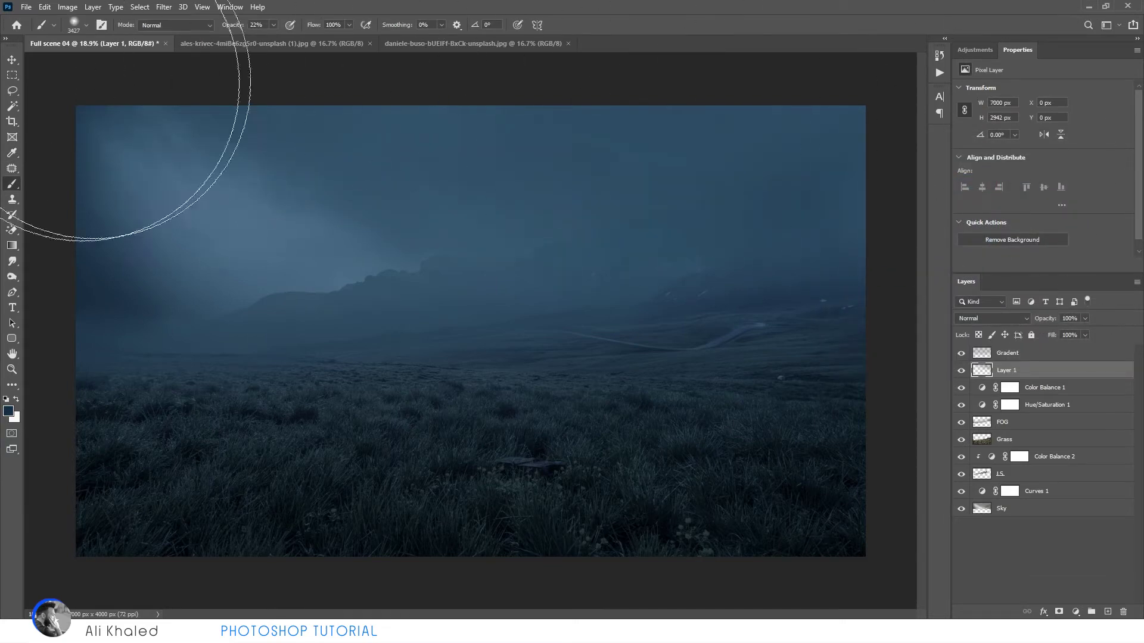
Step: Shift the glow layer upward on the canvas and select the Gradient layer
key(o)
key(v)
drag(728, 321, 762, 259)
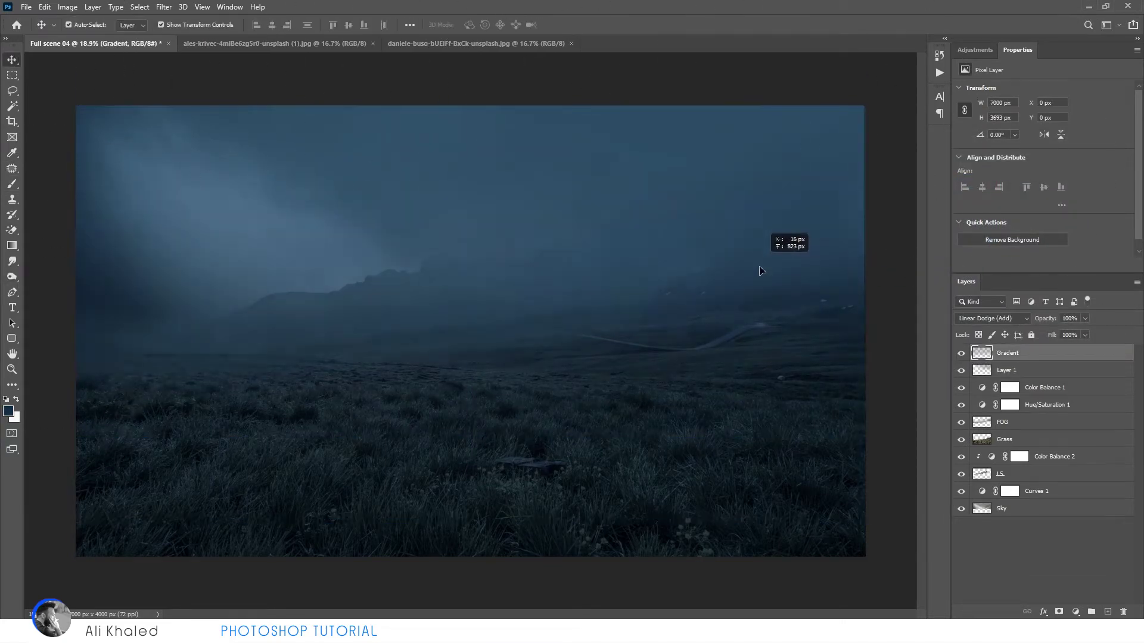
click(647, 152)
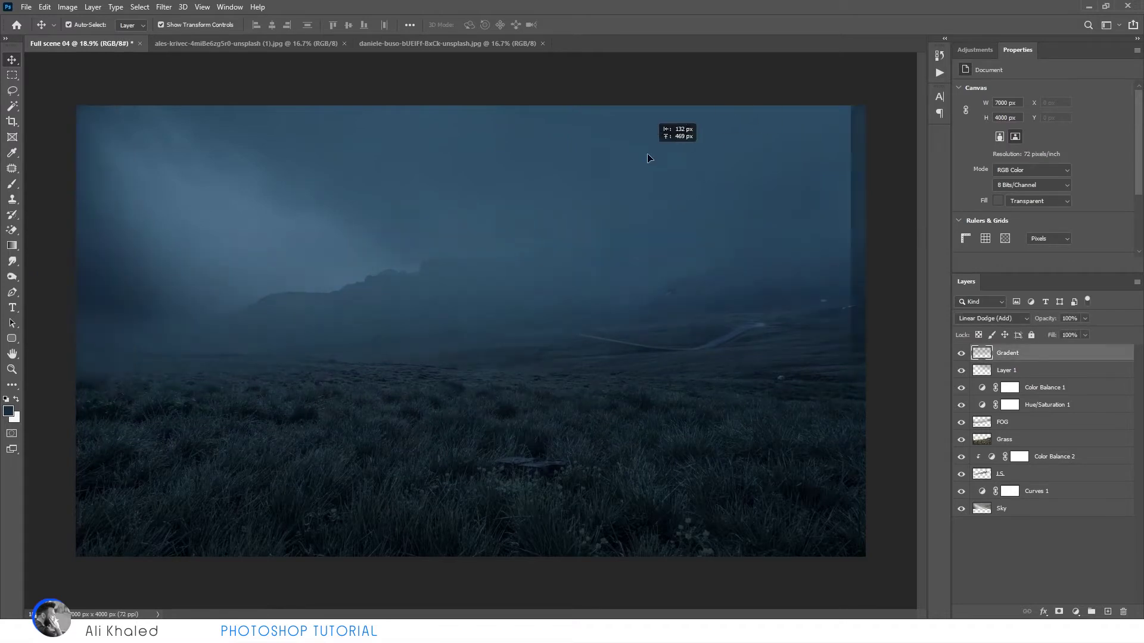
click(1075, 612)
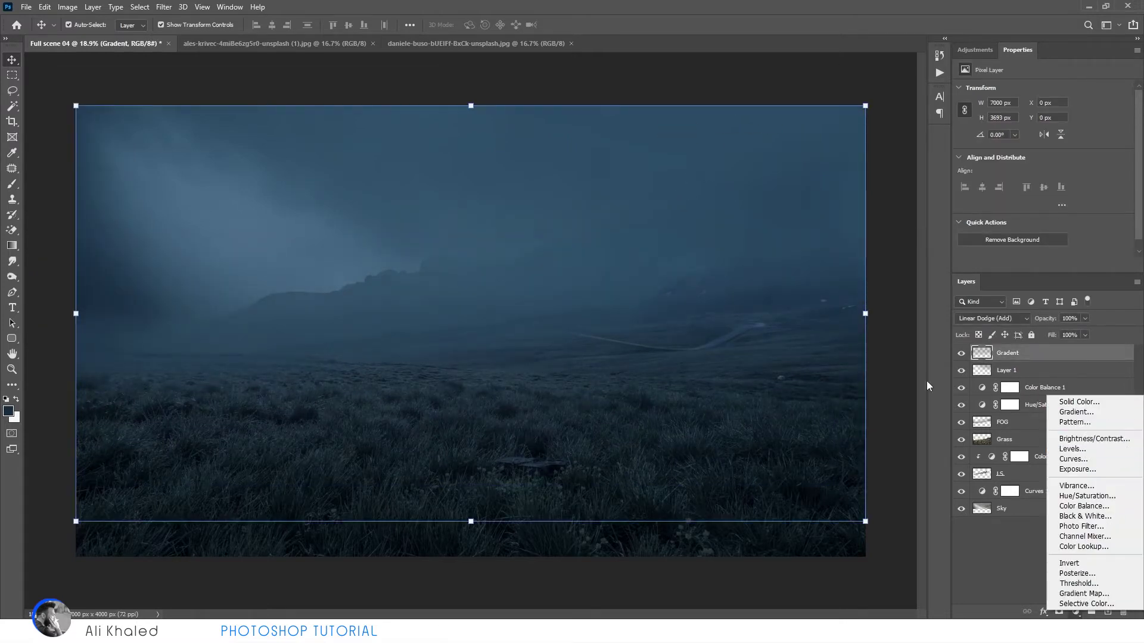
Step: Paint pale fog on Layer 2 with a large soft brush and try its blend modes
key(Escape)
click(12, 183)
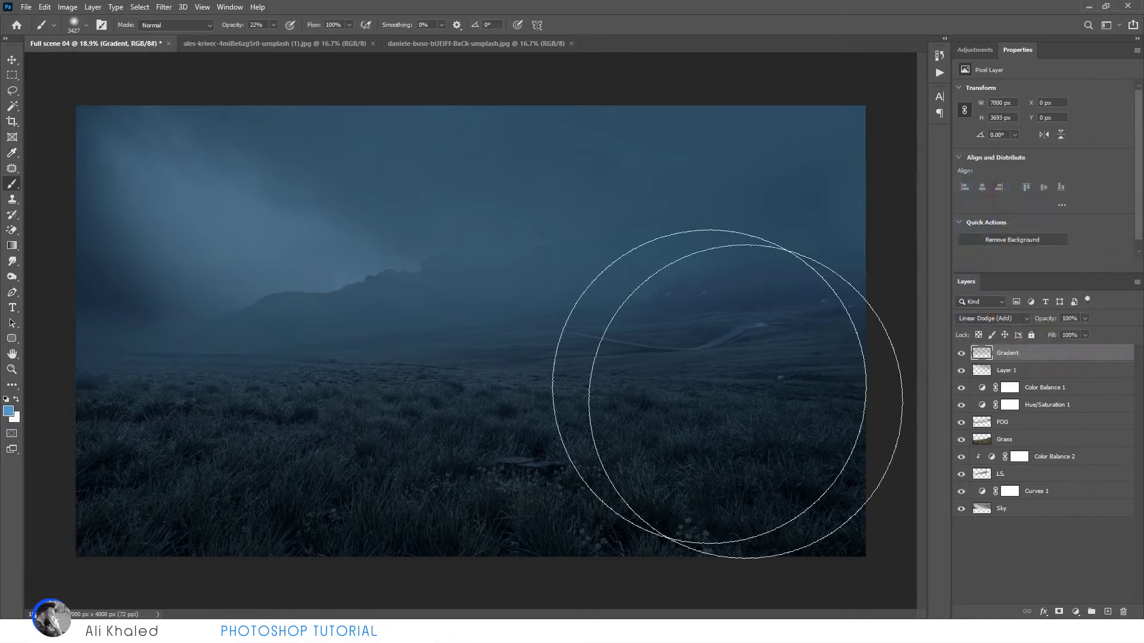
right_click(482, 323)
key(bracketright)
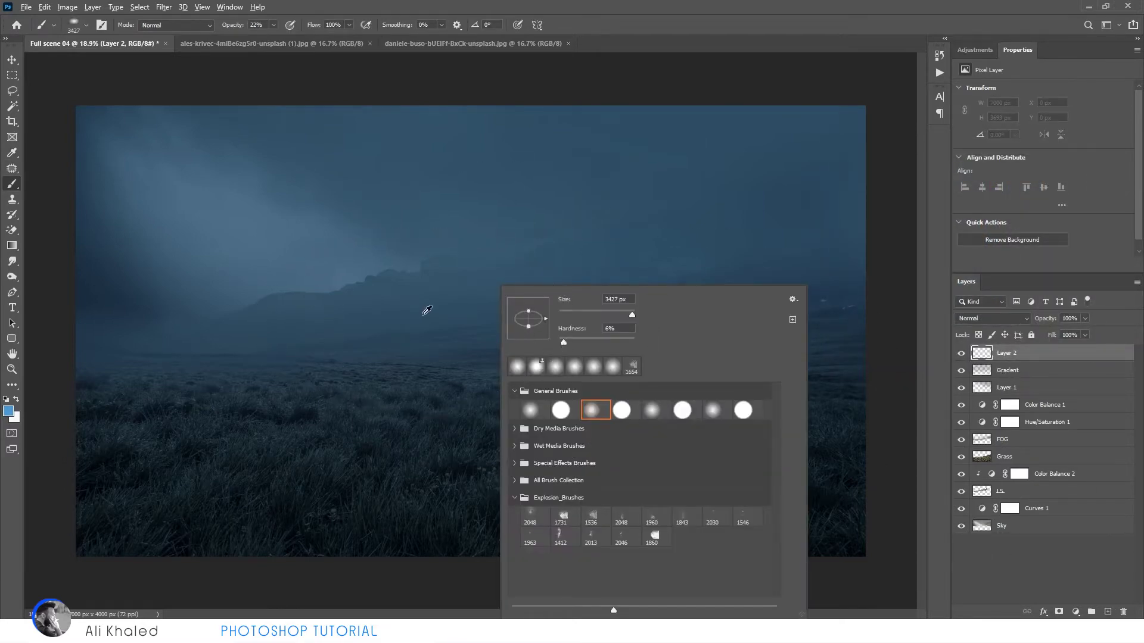
key(Escape)
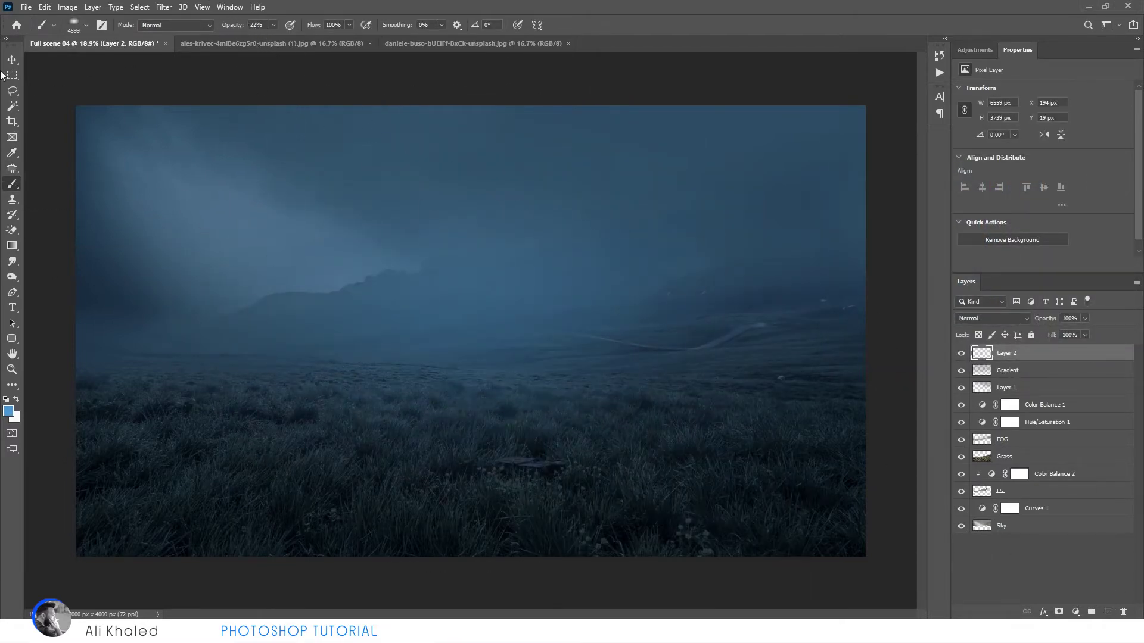
key(v)
key(shift+plus)
key(shift+plus)
key(shift+plus)
key(shift+plus)
key(shift+plus)
key(shift+plus)
key(shift+plus)
key(shift+plus)
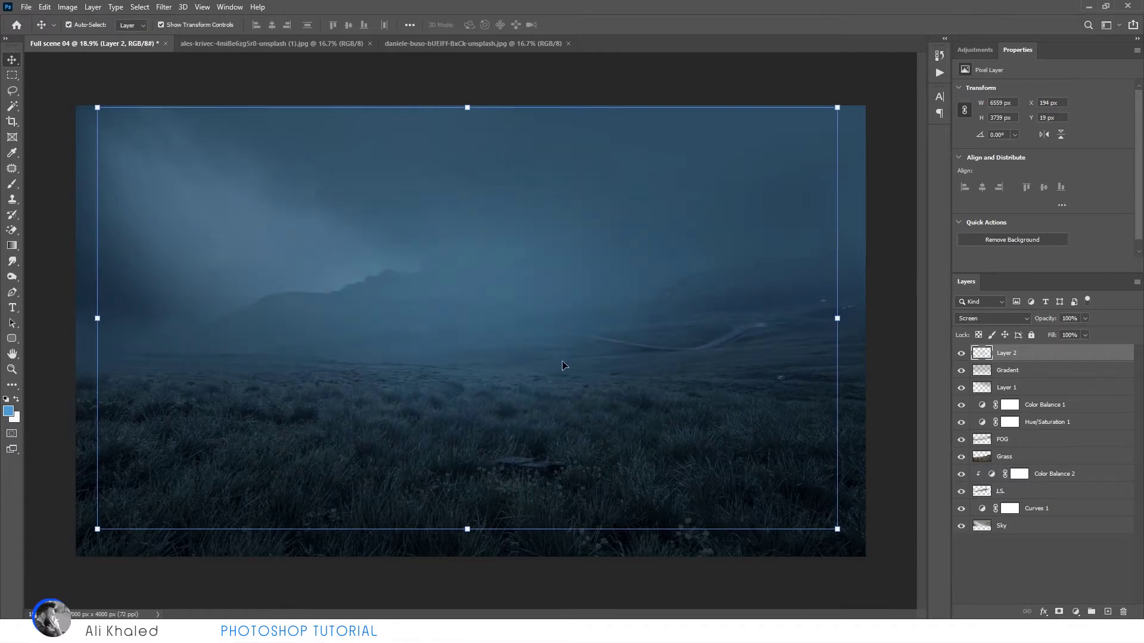
key(shift+plus)
key(shift+plus)
key(shift+plus)
key(shift+plus)
key(shift+plus)
key(shift+plus)
key(shift+plus)
key(shift+plus)
key(shift+plus)
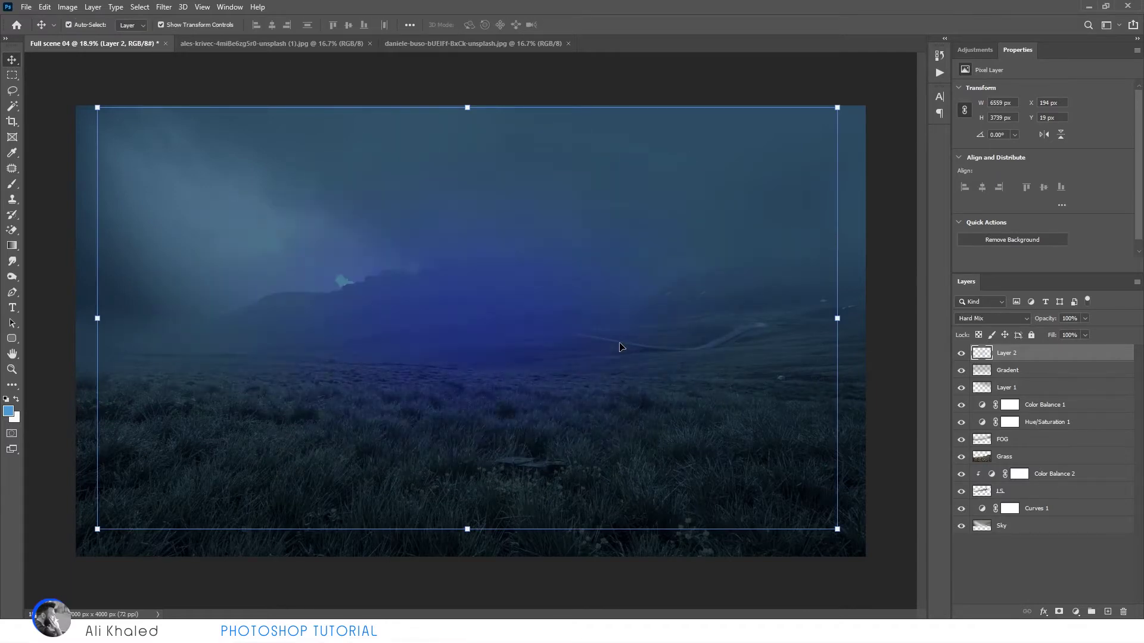
key(shift+plus)
key(shift+plus)
key(shift+plus)
key(shift+plus)
key(shift+plus)
key(shift+plus)
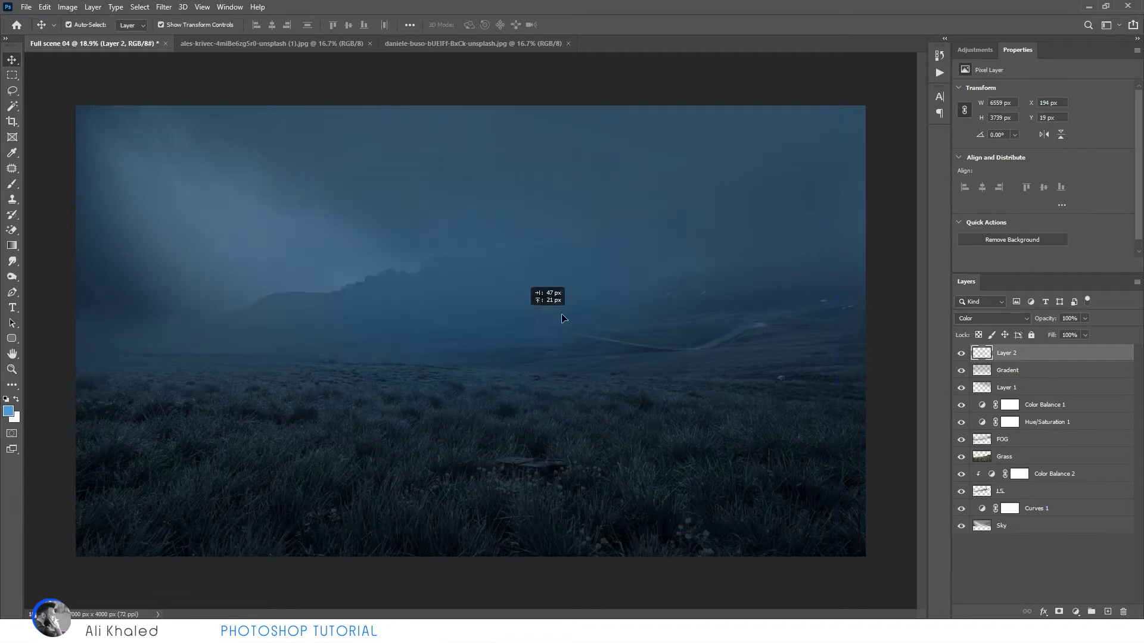
Step: Duplicate the fog twice, squash one copy, merge the three, and blend as Screen
drag(476, 316, 463, 332)
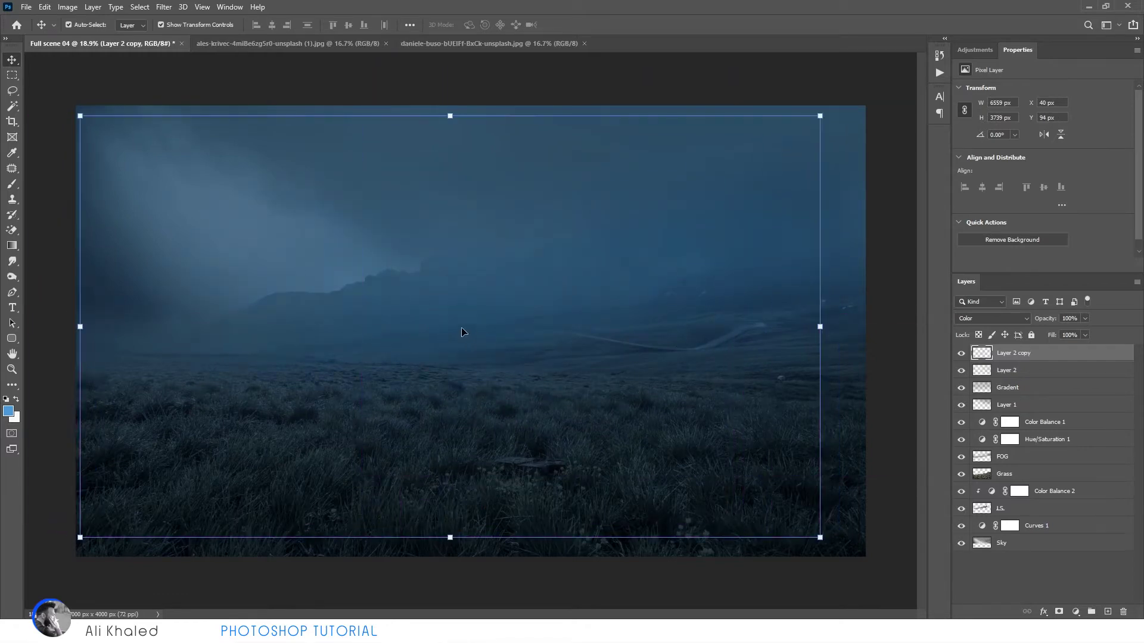
drag(215, 329, 264, 488)
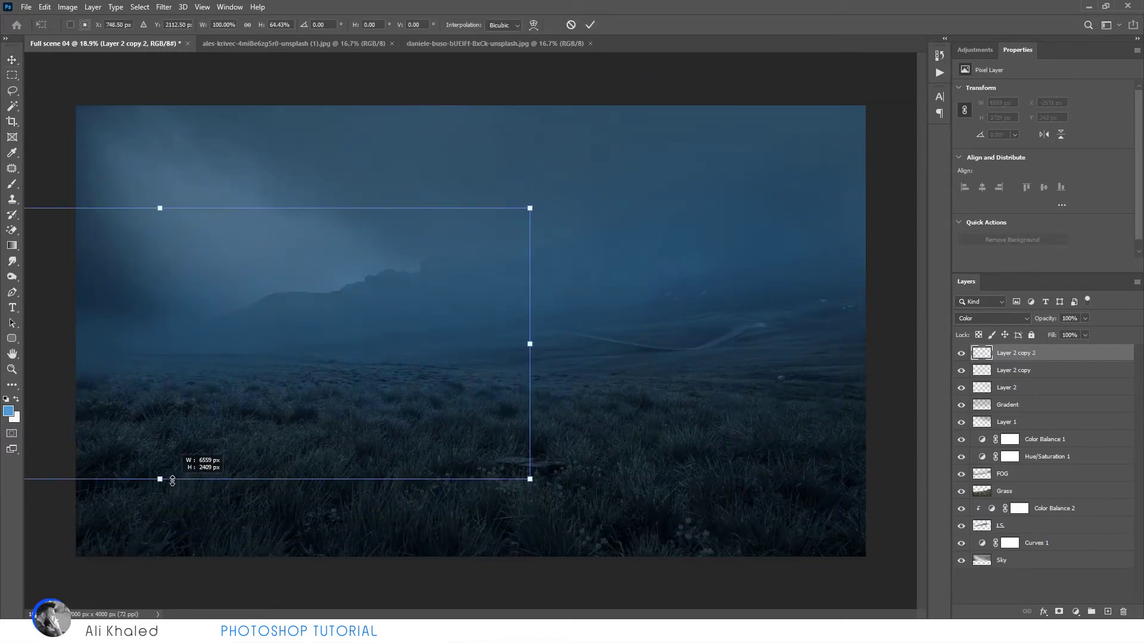
drag(159, 554, 159, 447)
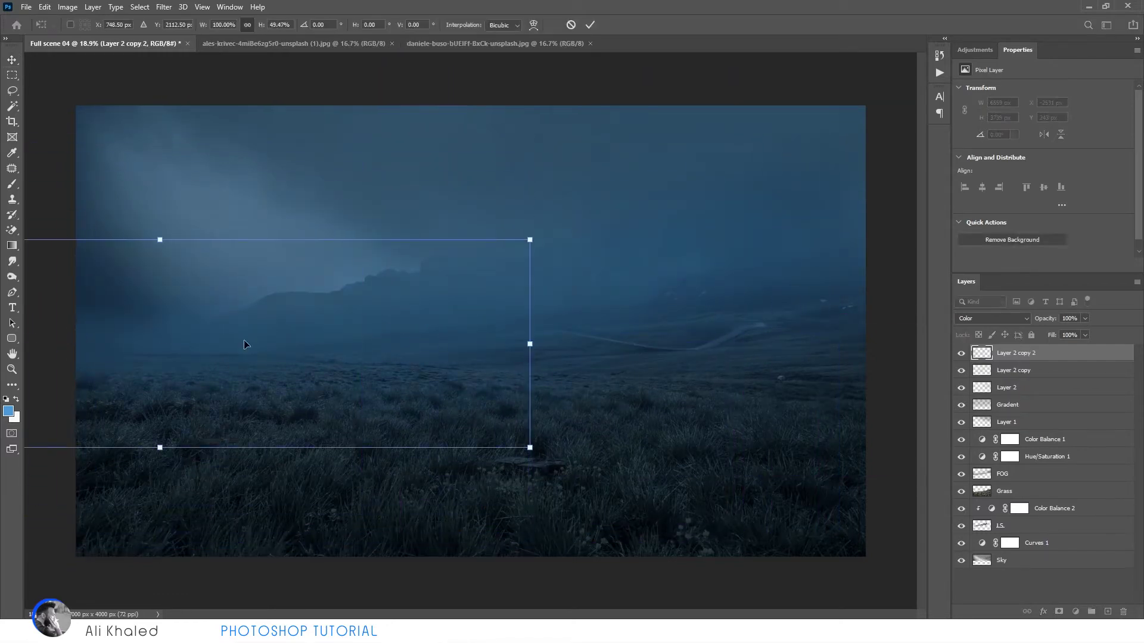
shift+click(1011, 387)
right_click(1011, 388)
click(881, 467)
click(984, 319)
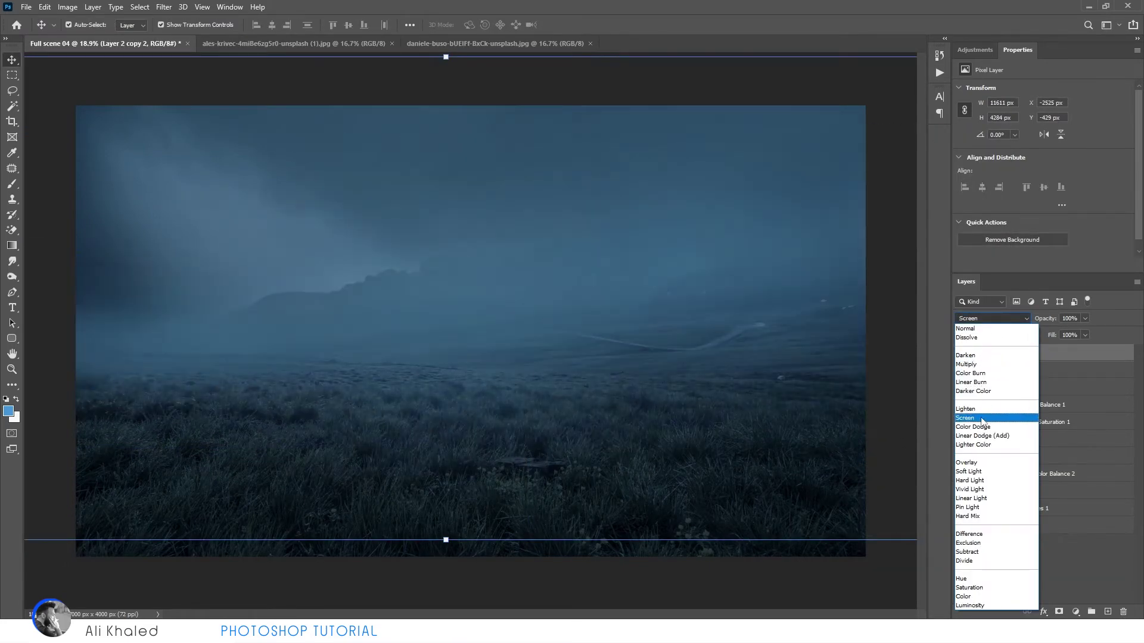
click(982, 419)
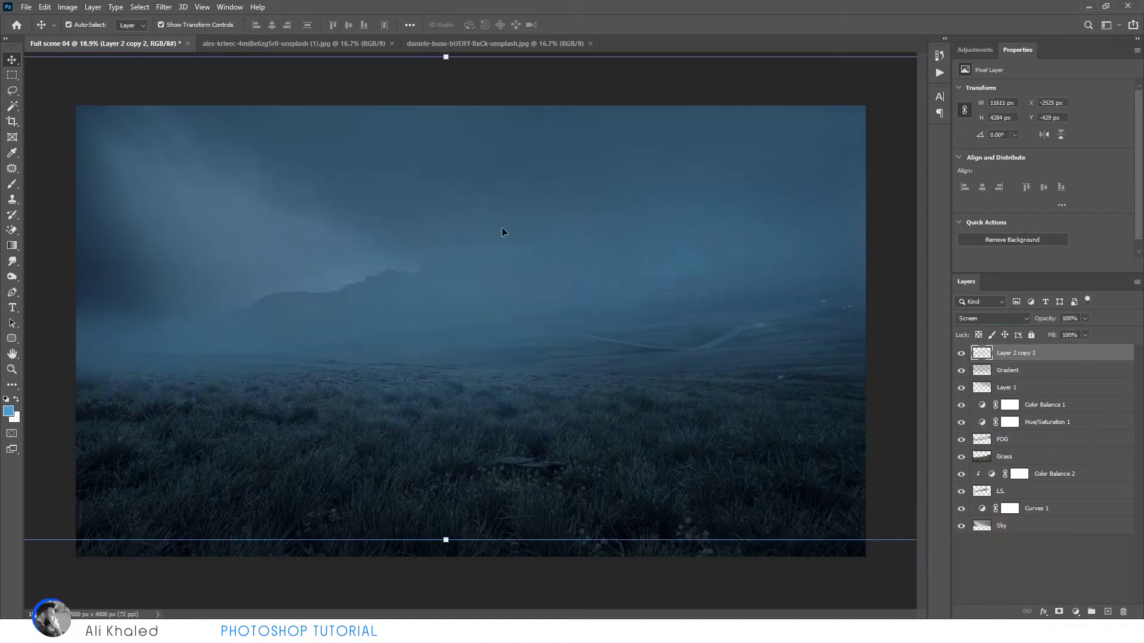
Step: Close the daniele-buso and ales-krivec reference photos
click(476, 43)
click(589, 43)
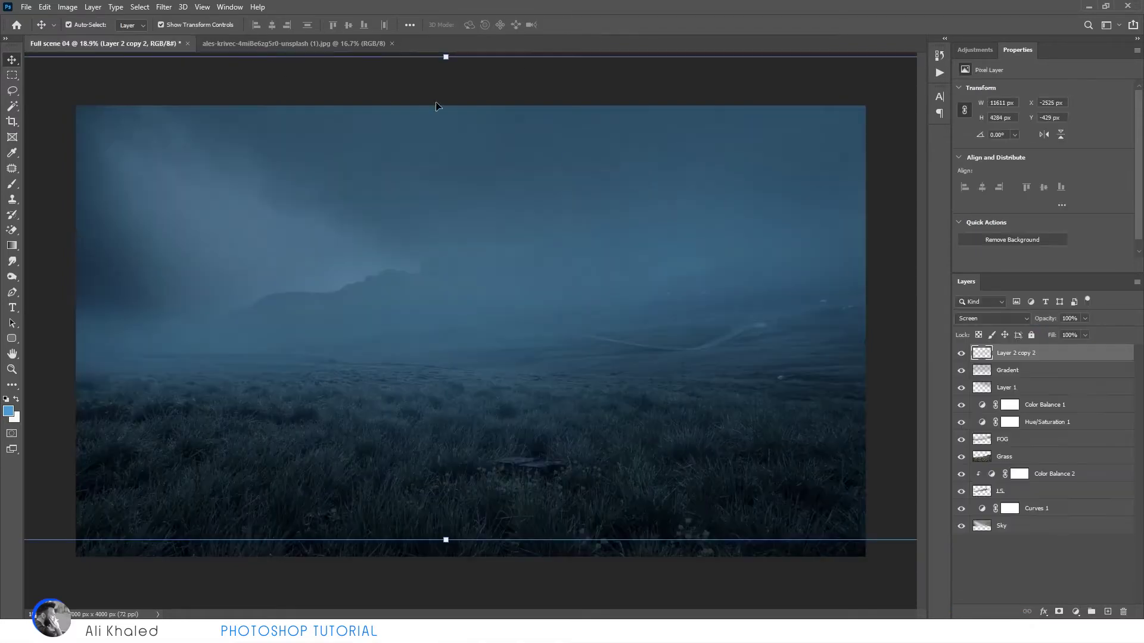
click(381, 44)
click(26, 7)
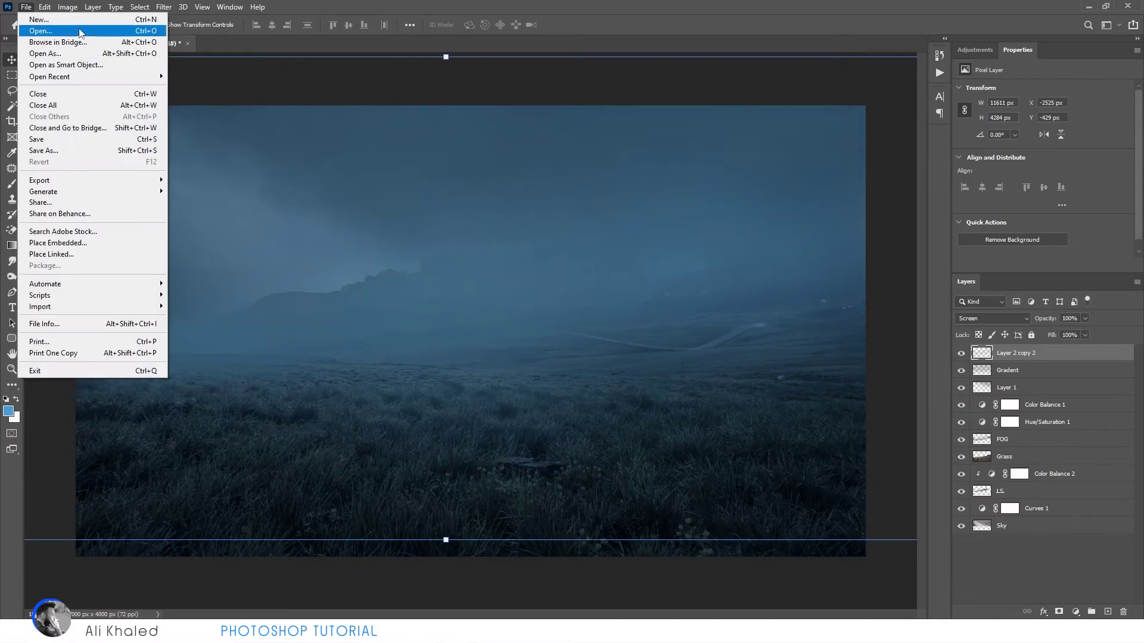
Step: Open the sofa photo and zoom in for tracing
click(35, 27)
key(Escape)
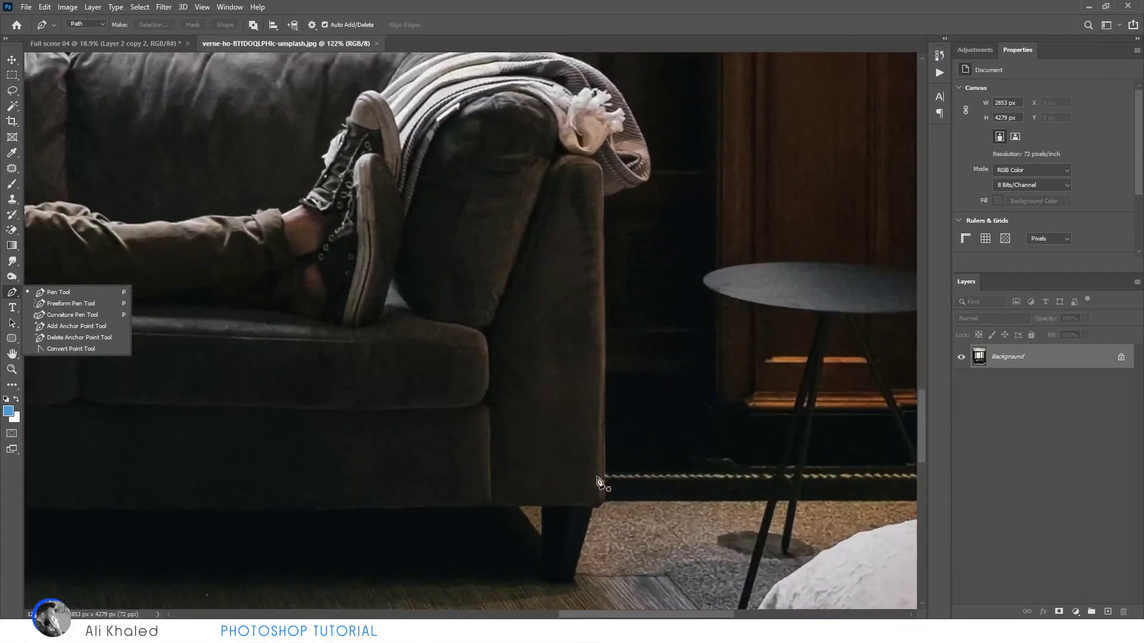
scroll(587, 507, up, 3)
scroll(573, 529, up, 3)
Step: Start the pen path at the sofa leg and trace up the arm's curved top
click(571, 526)
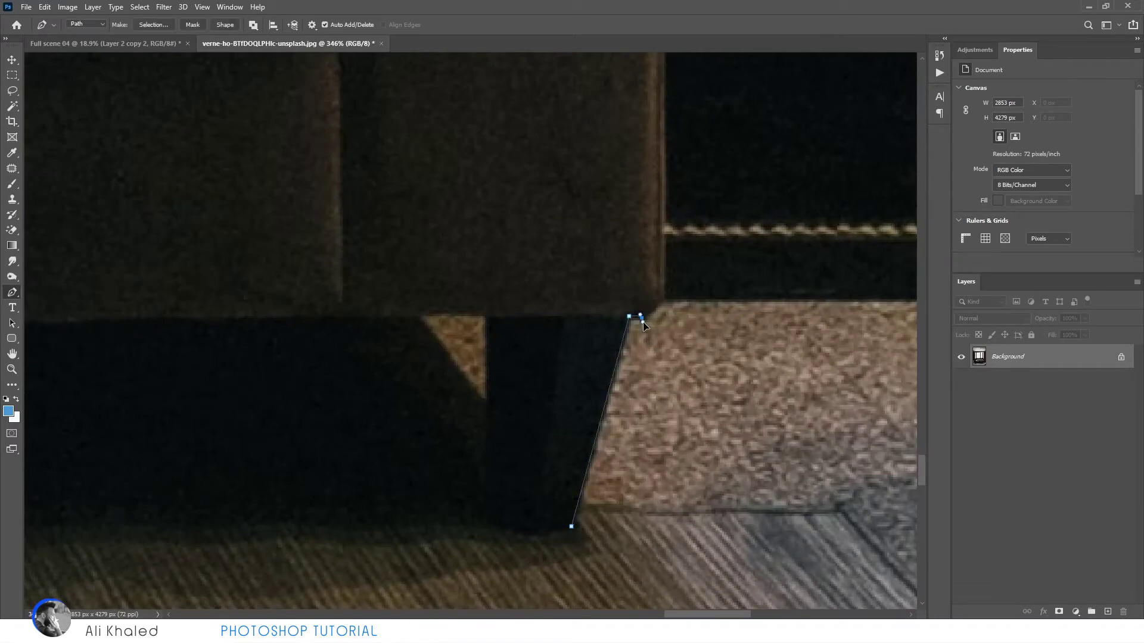
scroll(643, 325, up, 5)
scroll(633, 452, up, 5)
click(660, 192)
scroll(659, 191, up, 5)
click(679, 174)
drag(728, 191, 742, 199)
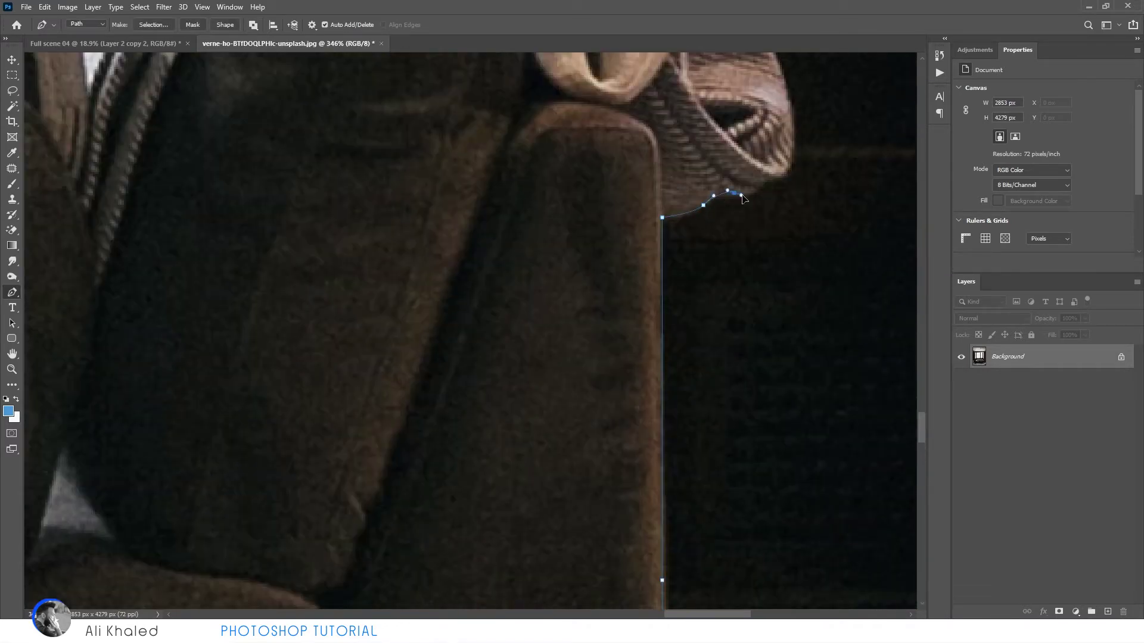
scroll(793, 123, up, 5)
scroll(744, 238, up, 5)
drag(579, 162, 513, 145)
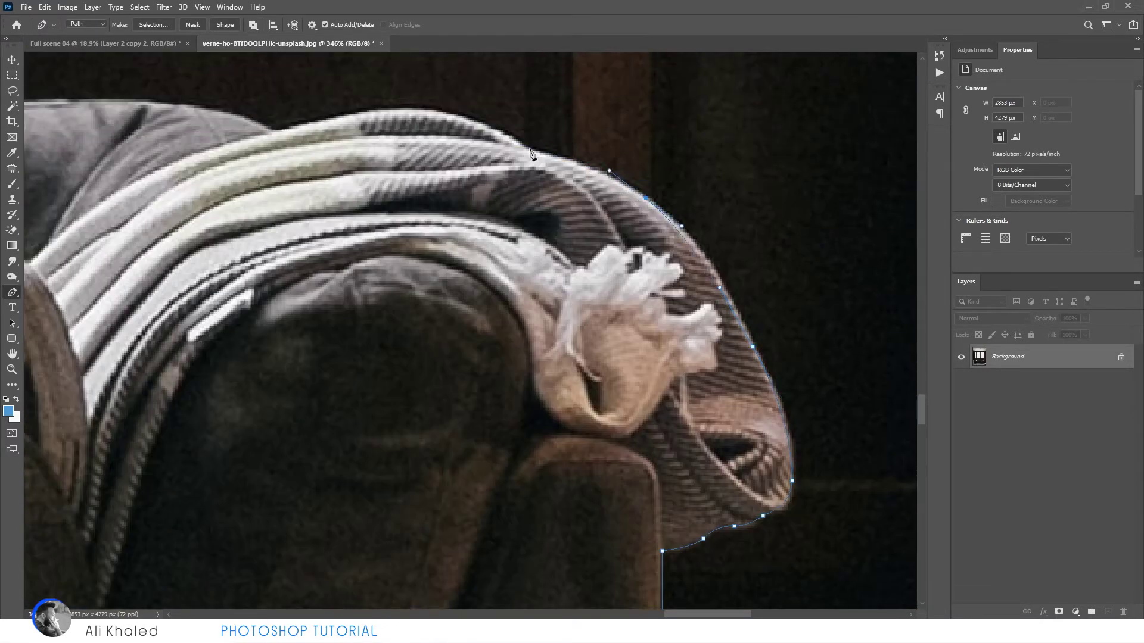
scroll(261, 139, down, 1)
Step: Continue the path along the blanket edge, sofa back and cushion dips
drag(260, 139, 657, 166)
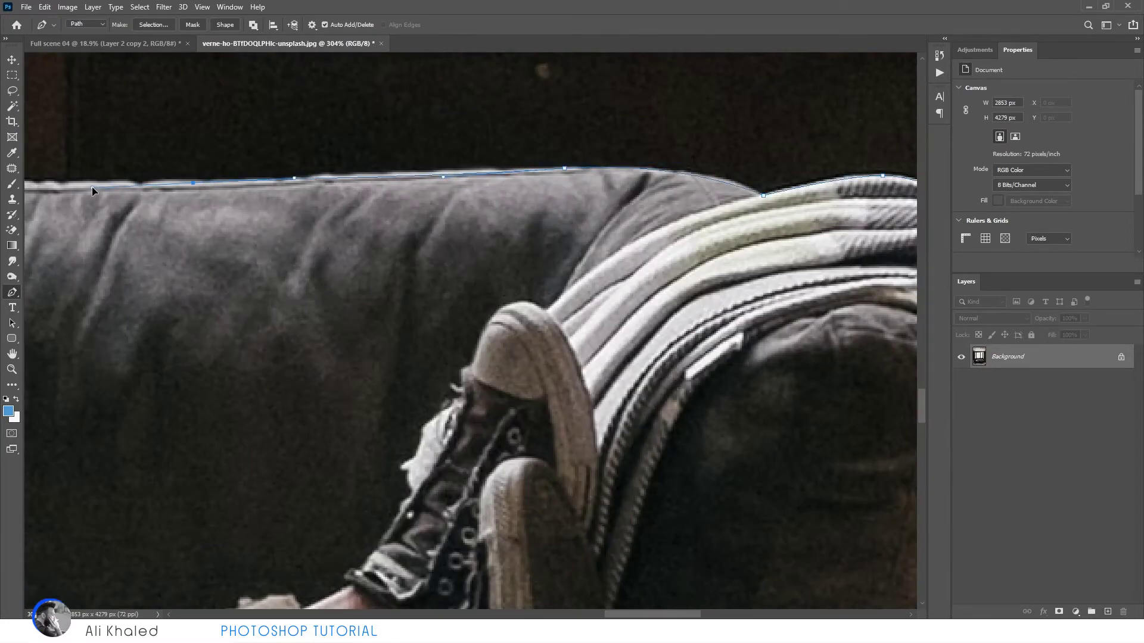
scroll(92, 187, up, 1)
drag(92, 187, 316, 238)
scroll(212, 280, down, 3)
scroll(417, 274, up, 4)
drag(450, 272, 438, 272)
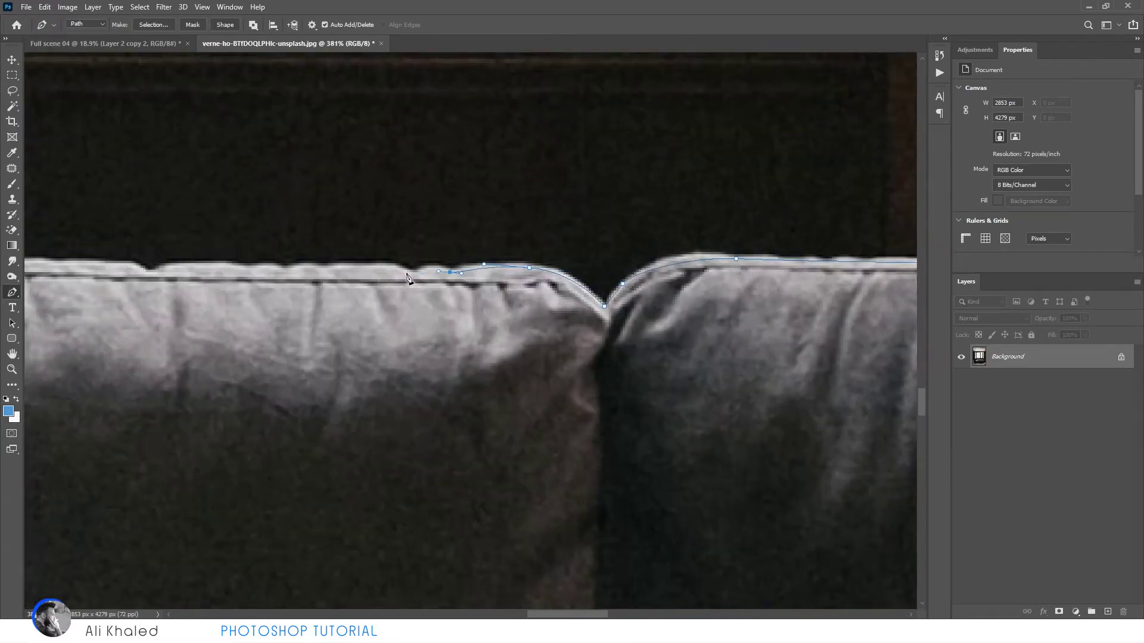
scroll(132, 271, up, 1)
drag(131, 271, 454, 296)
scroll(187, 328, up, 1)
drag(186, 328, 398, 355)
click(396, 387)
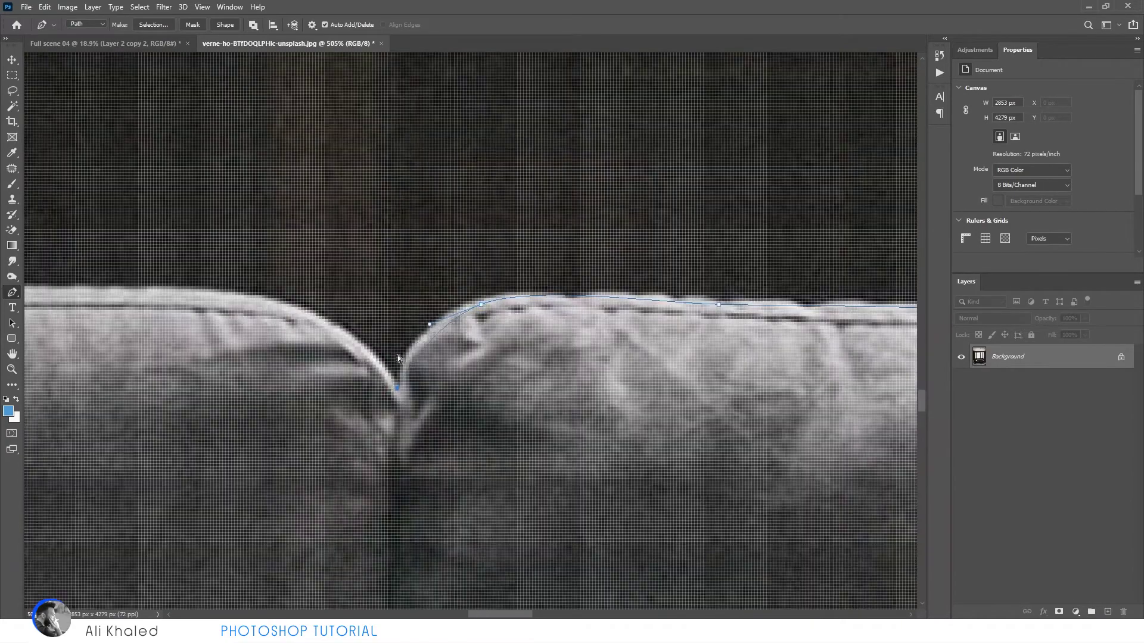
Step: Trace the path over the raised arm, around the hood and cap brim
scroll(98, 294, down, 1)
drag(98, 294, 521, 313)
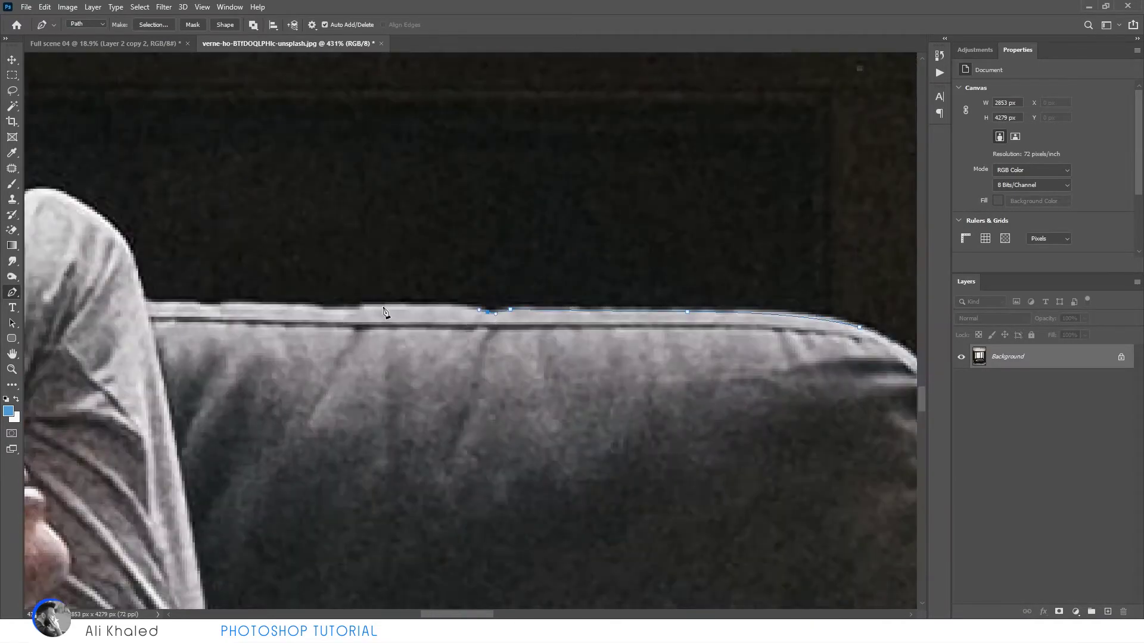
scroll(309, 322, up, 1)
drag(309, 321, 612, 408)
drag(415, 324, 408, 310)
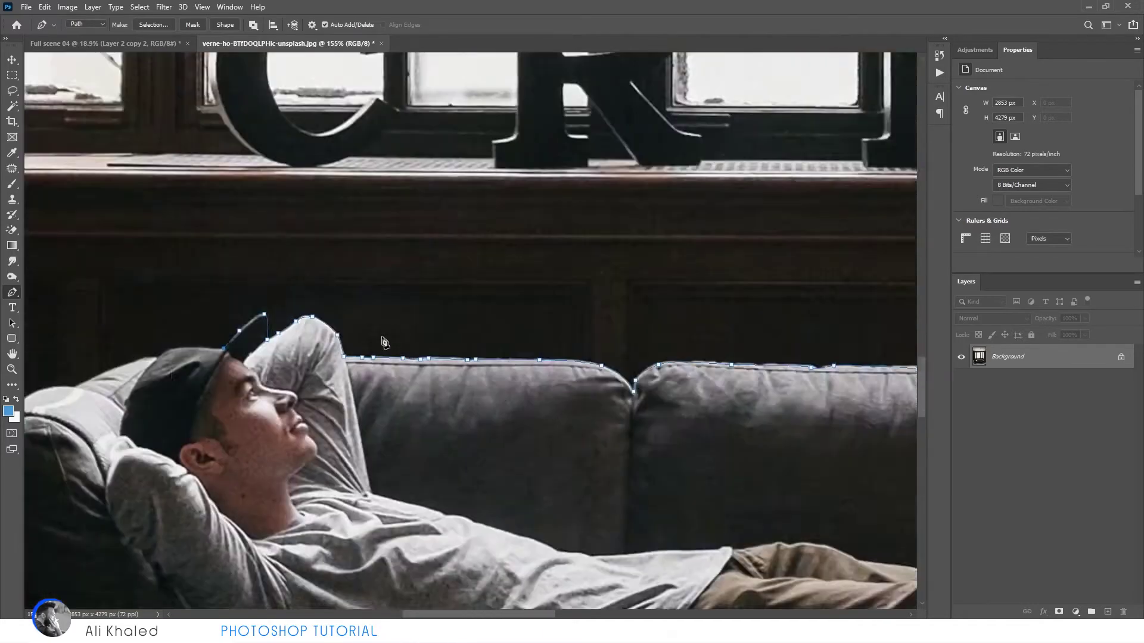
drag(131, 318, 378, 340)
click(426, 314)
drag(332, 314, 311, 315)
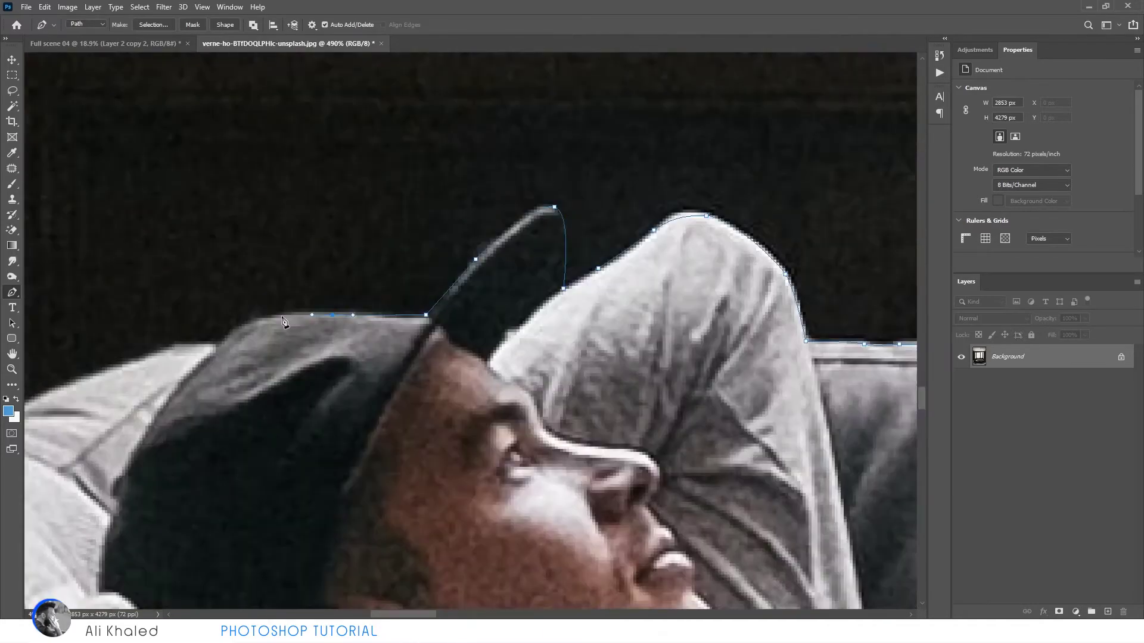
click(172, 352)
drag(173, 352, 443, 334)
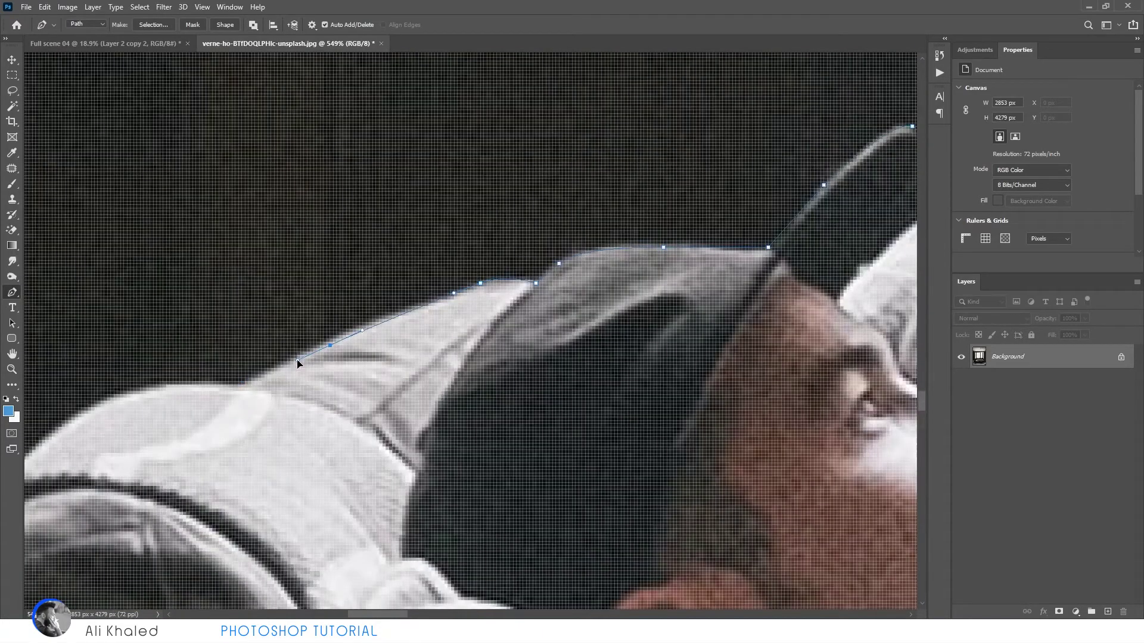
Step: Bring the path down the hood's edge to the sofa's bottom-left corner
scroll(84, 416, down, 3)
click(310, 374)
drag(237, 425, 222, 452)
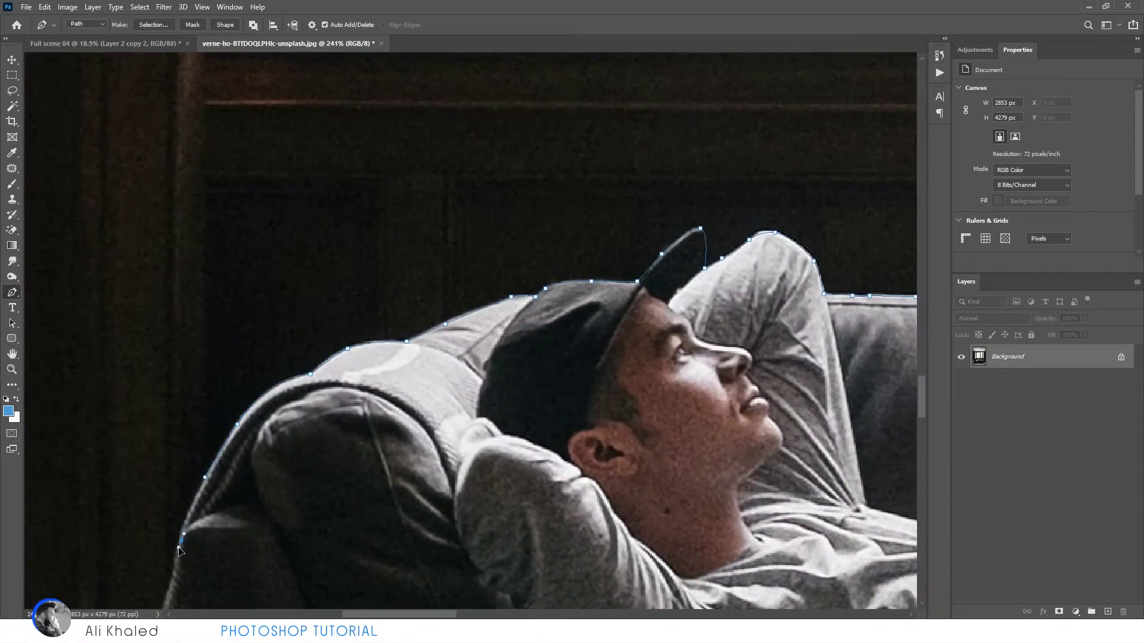
drag(180, 551, 281, 446)
scroll(284, 537, up, 2)
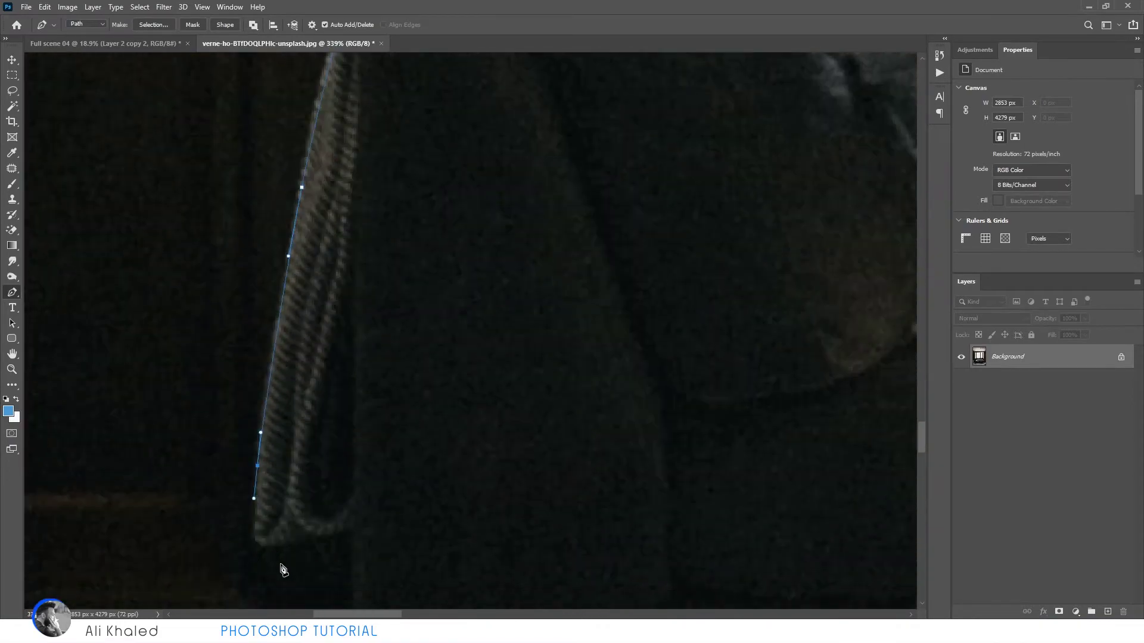
drag(288, 547, 284, 545)
scroll(309, 477, down, 3)
scroll(361, 545, down, 3)
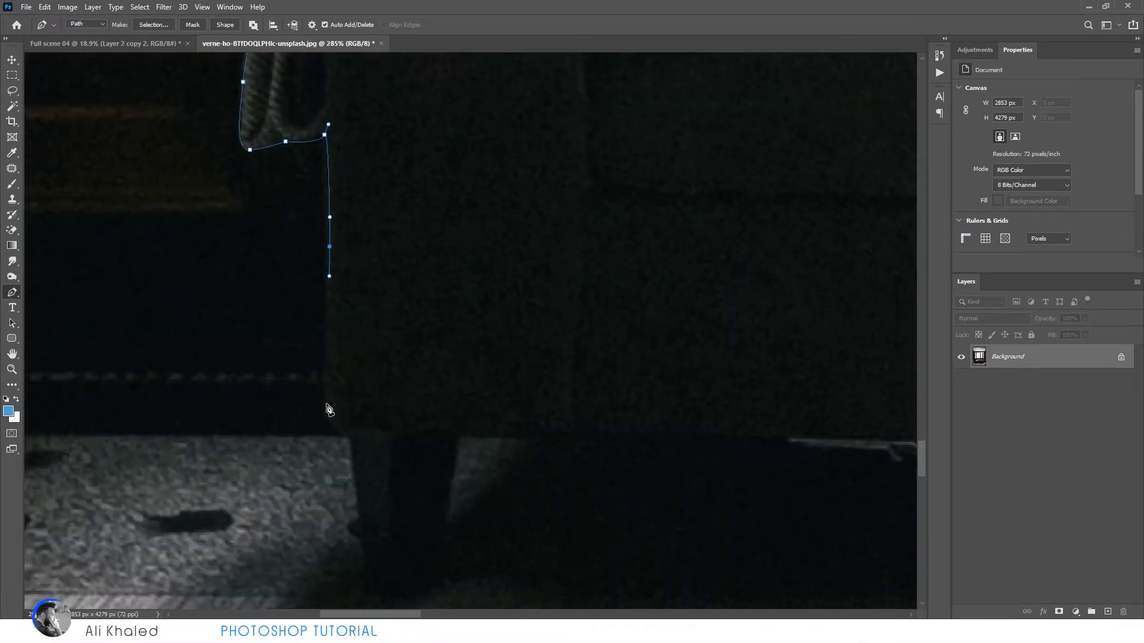
click(358, 512)
click(396, 542)
Step: Convert the finished sofa path into a selection
scroll(396, 542, down, 5)
scroll(537, 458, down, 3)
scroll(536, 458, up, 4)
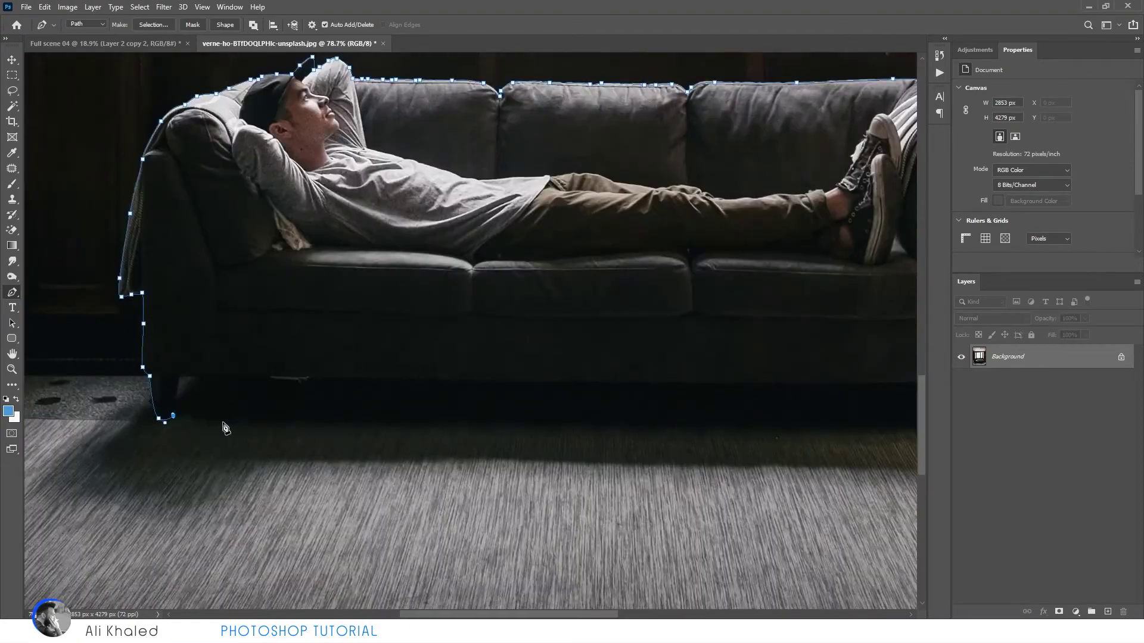
scroll(480, 417, down, 1)
right_click(608, 125)
click(643, 177)
Step: Move the cut-out sofa into Full scene 04 and scale it up to about 211%
click(12, 60)
scroll(42, 284, up, 3)
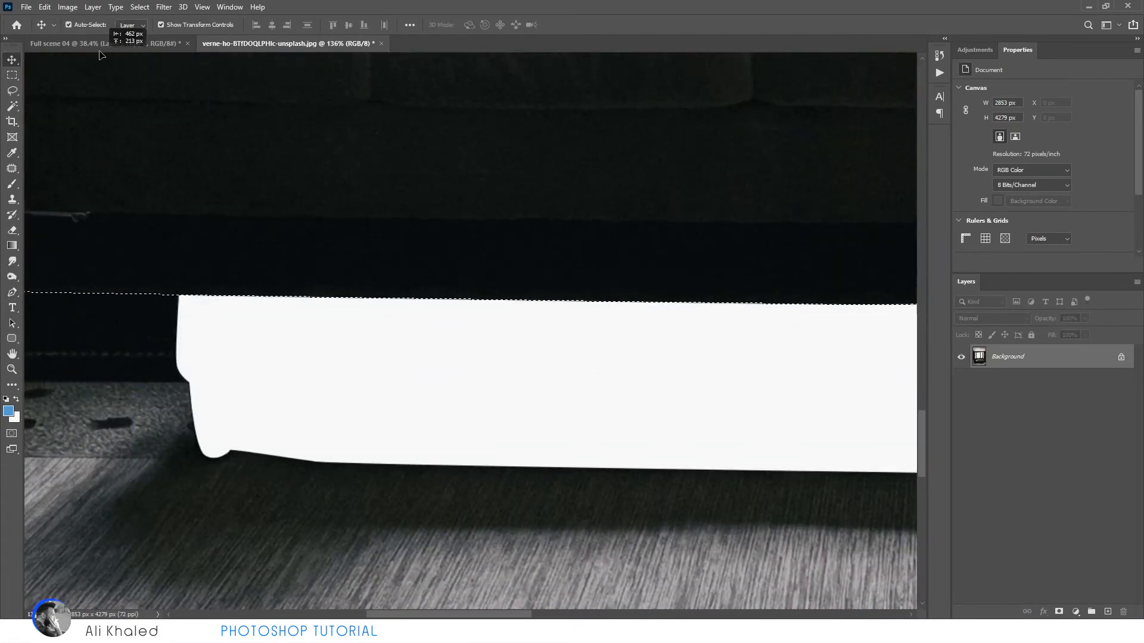
drag(416, 229, 313, 223)
key(ctrl+t)
mouse_move(549, 424)
mouse_down()
mouse_move(661, 416)
mouse_move(720, 370)
mouse_up()
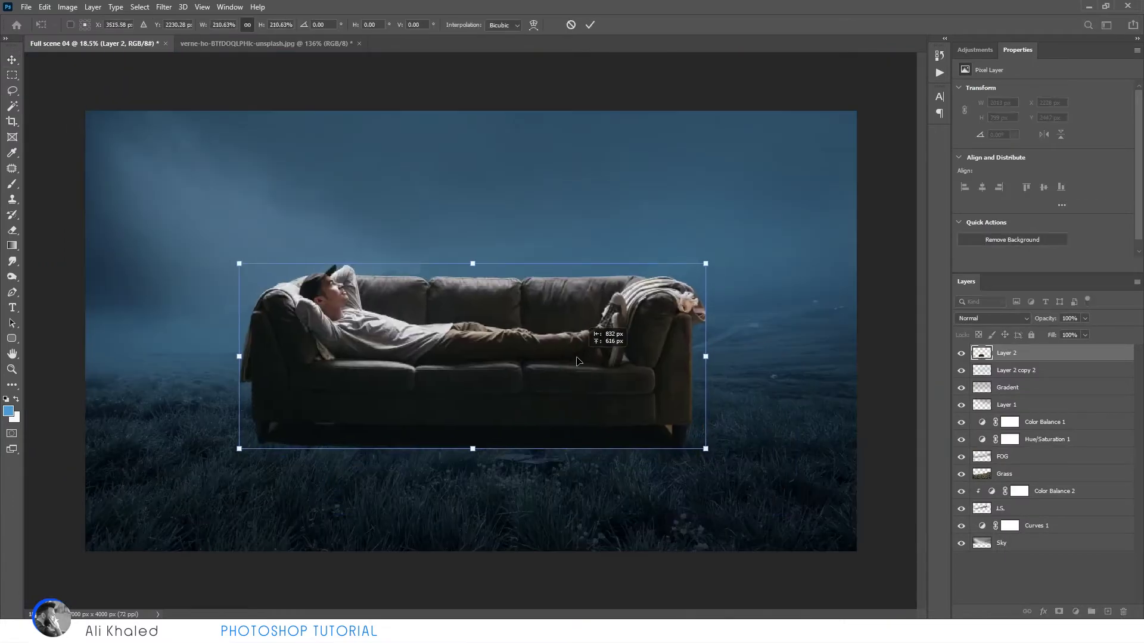
drag(613, 395, 627, 426)
drag(490, 296, 499, 316)
key(Return)
Step: Trace the sofa's base with a path, make it a selection, and delete the dark strip
scroll(166, 427, up, 2)
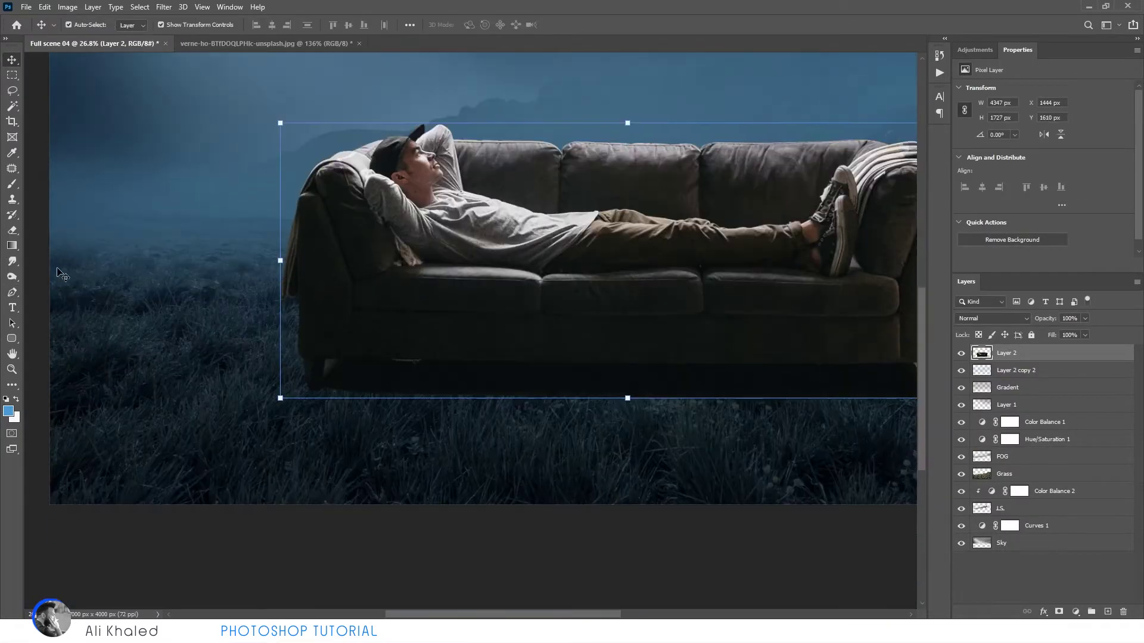
click(12, 291)
scroll(276, 374, up, 5)
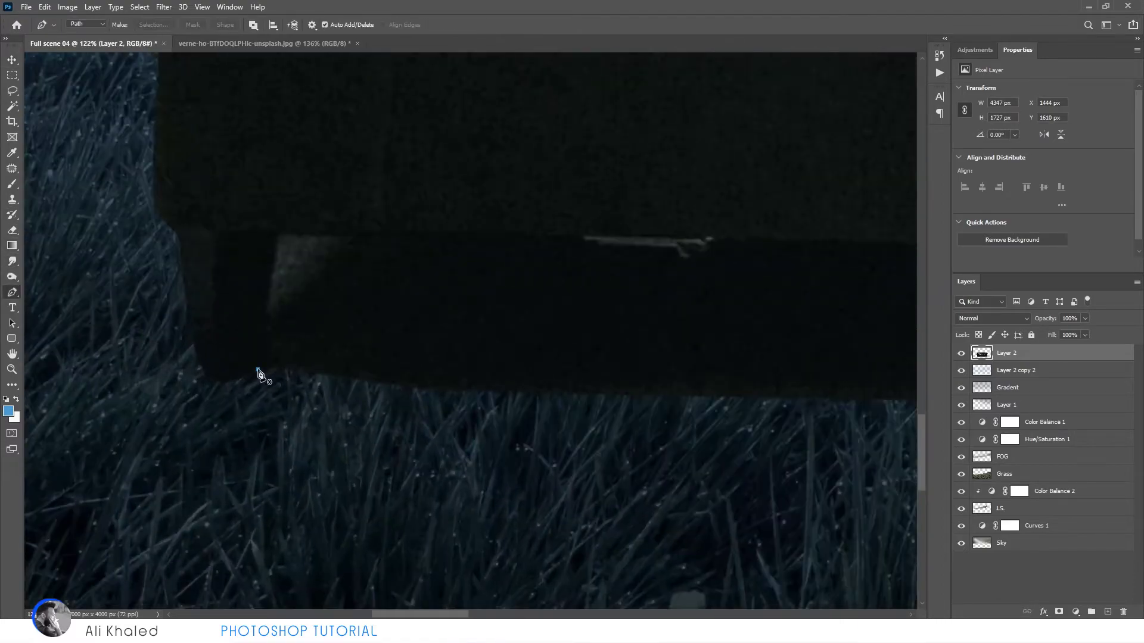
click(276, 239)
scroll(518, 250, down, 3)
scroll(306, 246, up, 1)
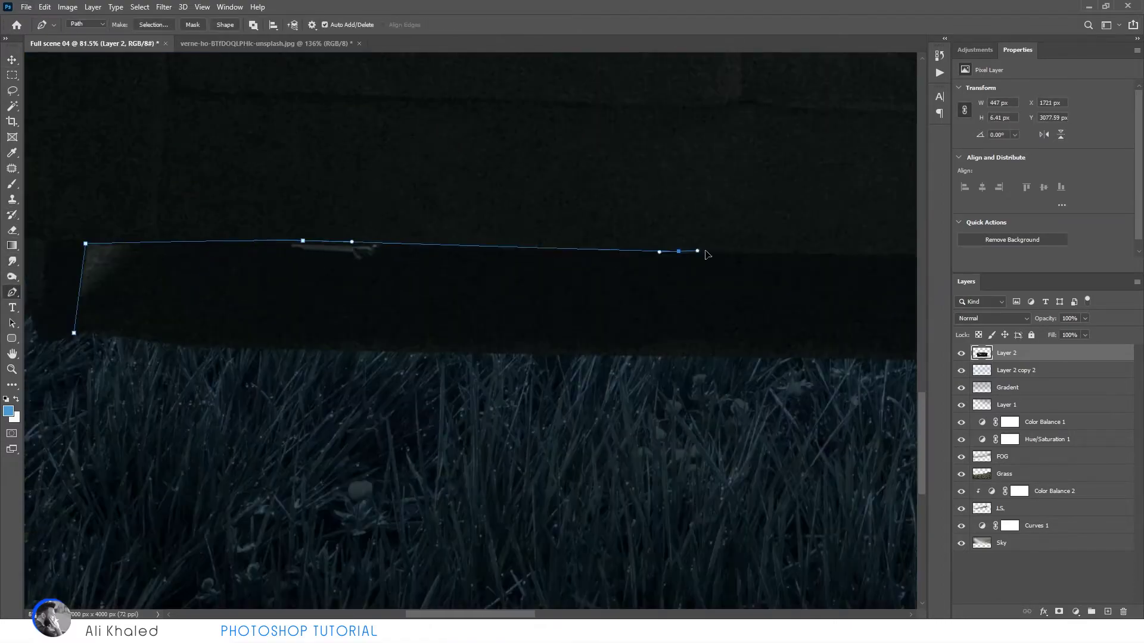
scroll(705, 254, down, 2)
click(839, 237)
scroll(690, 246, up, 4)
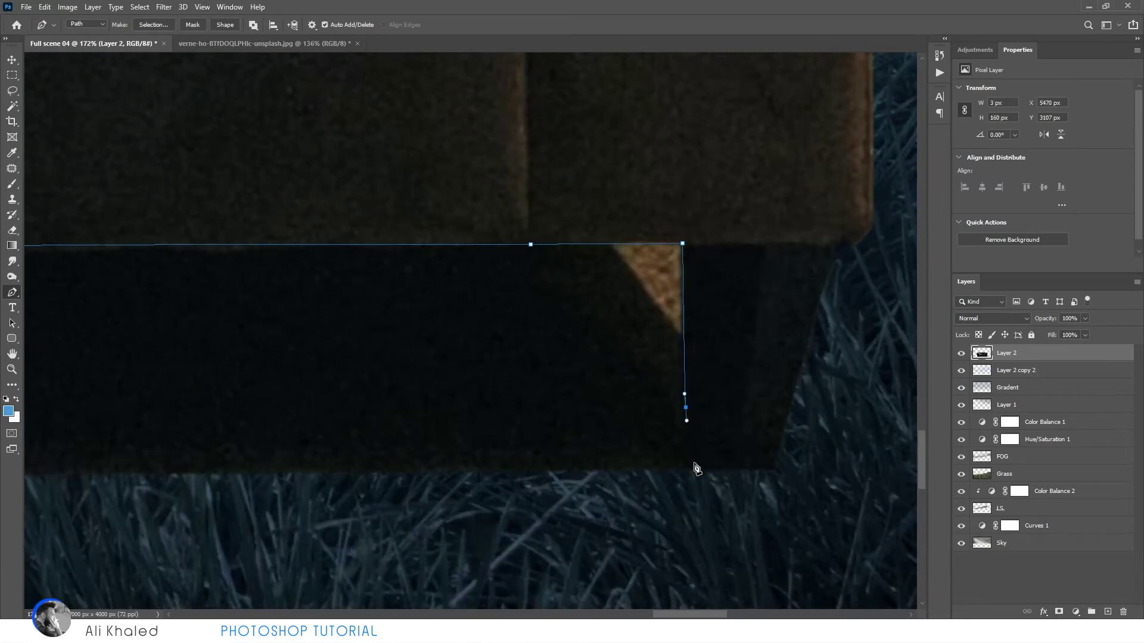
scroll(697, 469, down, 8)
right_click(298, 243)
click(363, 292)
key(Return)
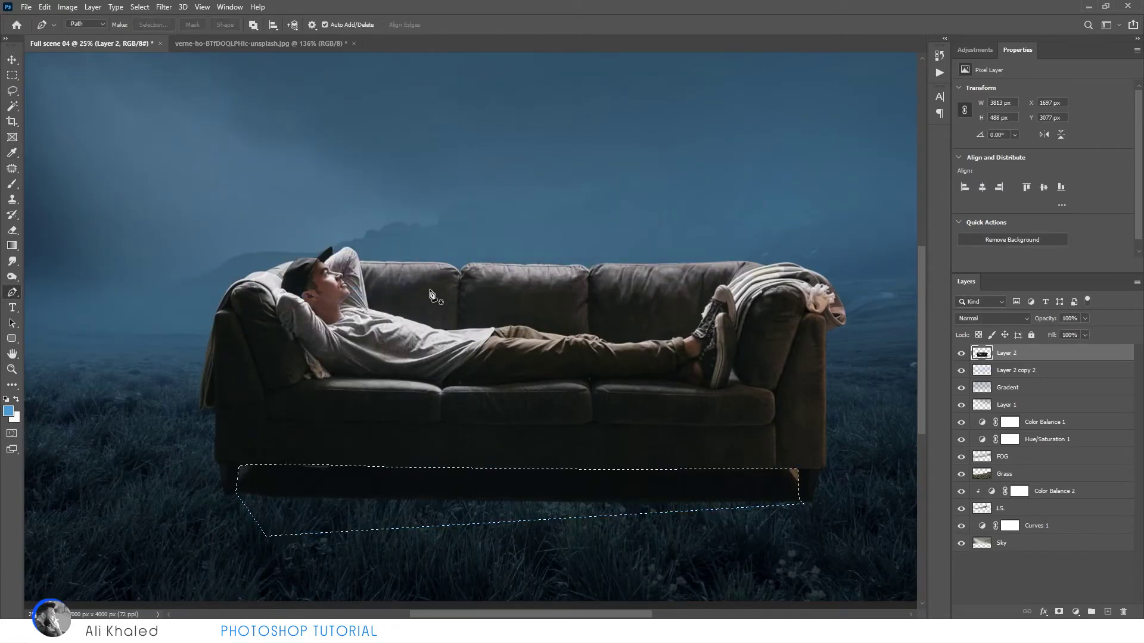
Step: Switch to the Polygonal Lasso and add a new empty layer below the sofa layer
key(m)
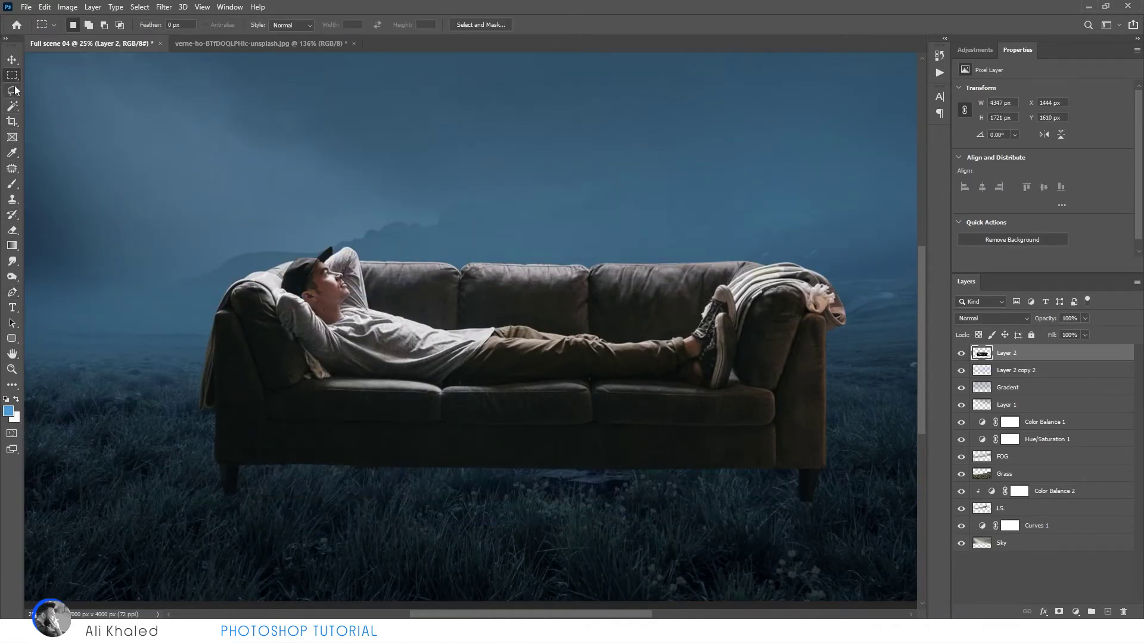
right_click(15, 89)
click(54, 90)
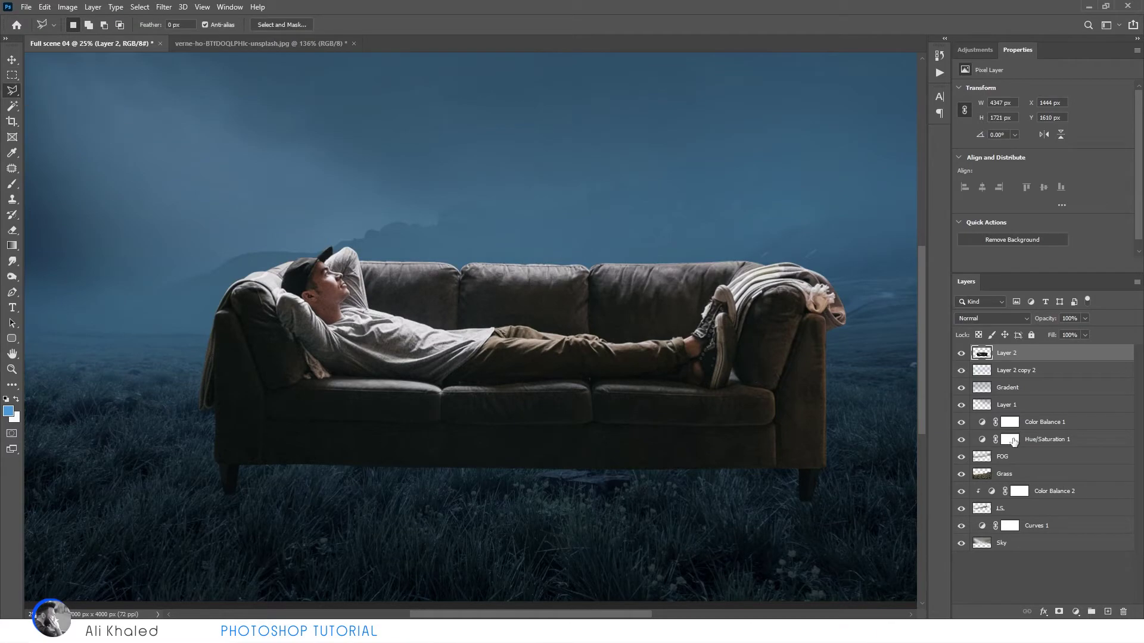
ctrl+click(1108, 612)
scroll(249, 422, up, 3)
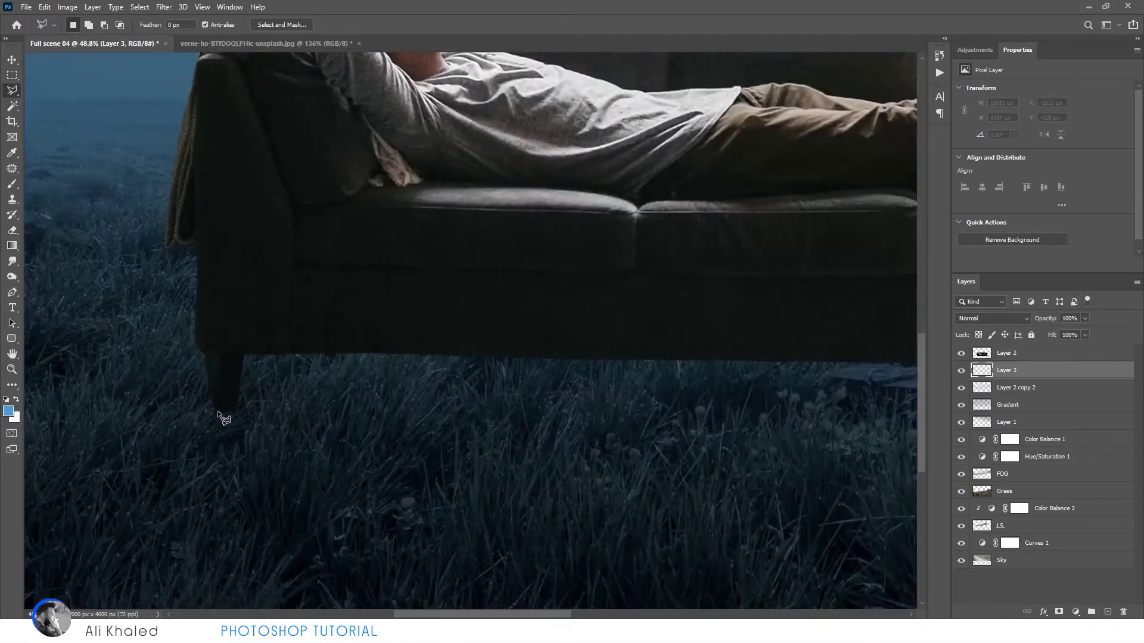
Step: Draw a four-sided selection under the sofa's base
click(266, 352)
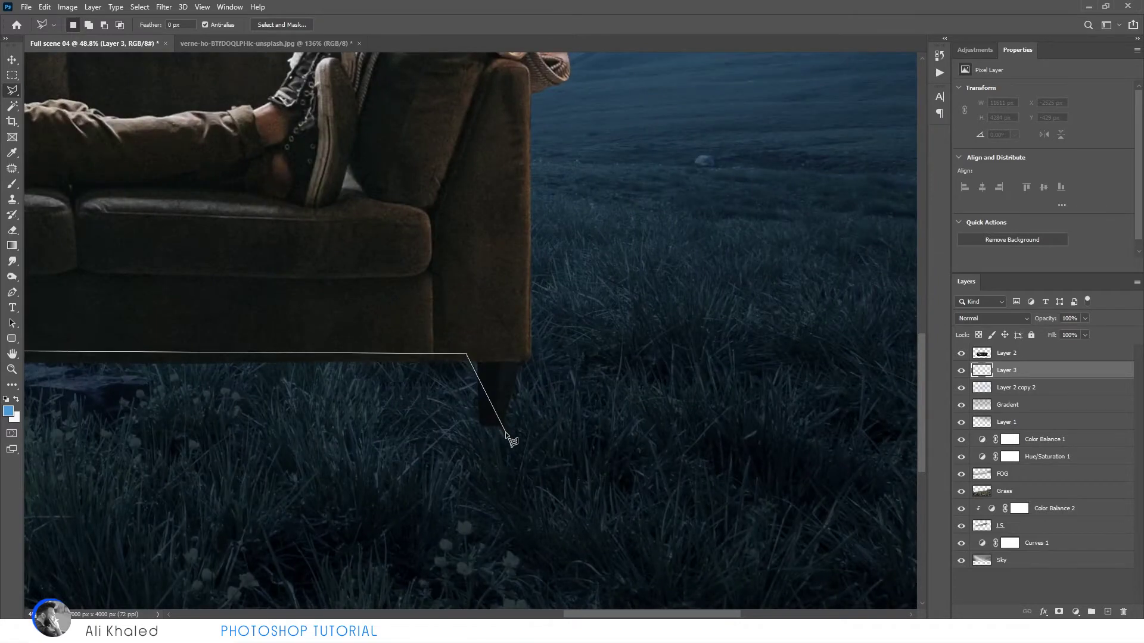
click(506, 434)
scroll(505, 433, down, 2)
double_click(209, 434)
scroll(231, 377, down, 1)
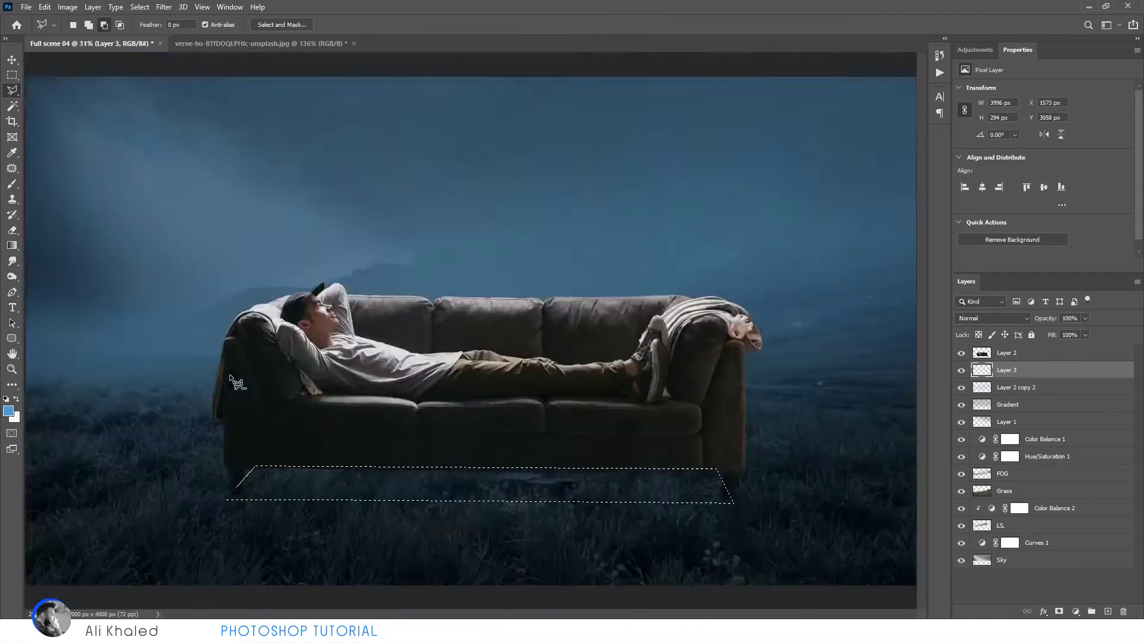
scroll(682, 420, up, 3)
click(614, 467)
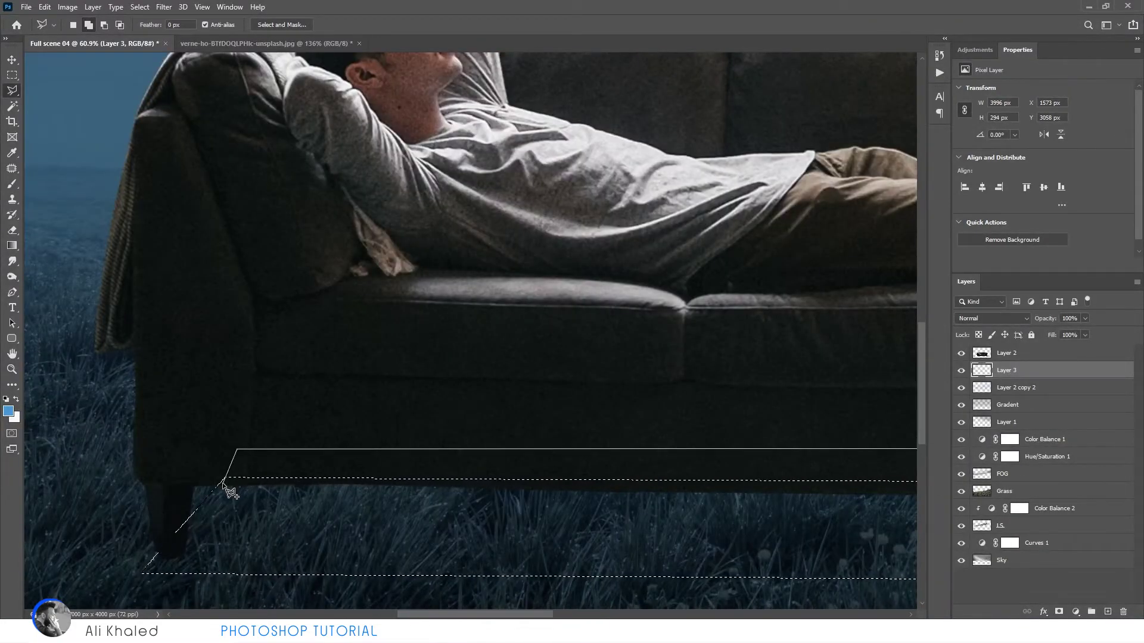
click(224, 485)
Step: Fill the selection under the sofa with the blue foreground colour and deselect
key(ctrl+0)
right_click(12, 246)
click(77, 260)
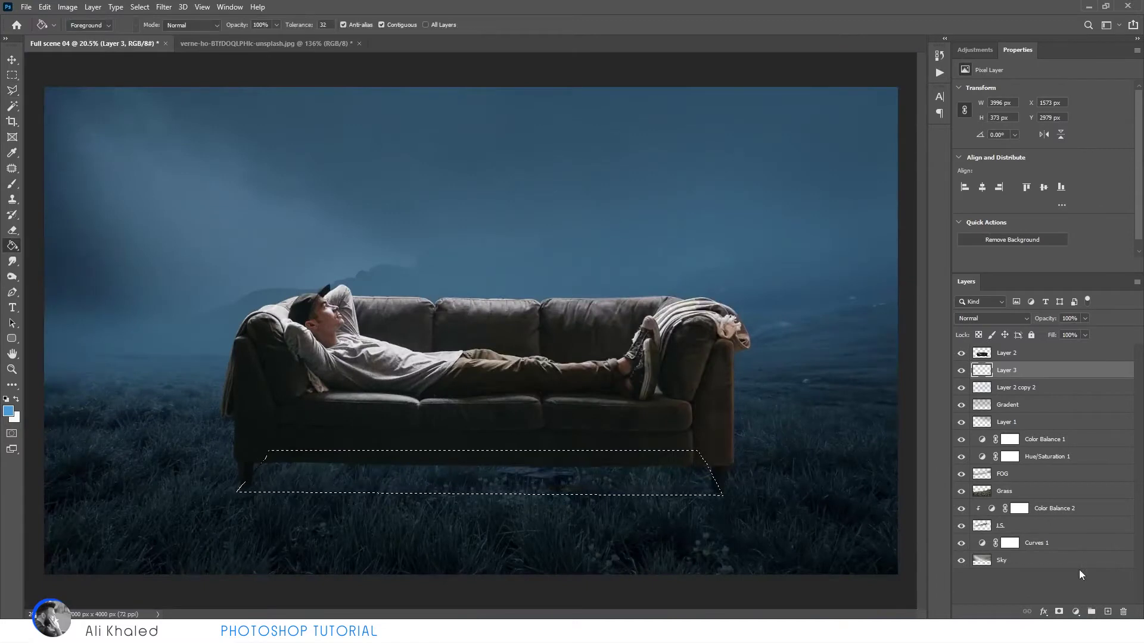
key(alt+BackSpace)
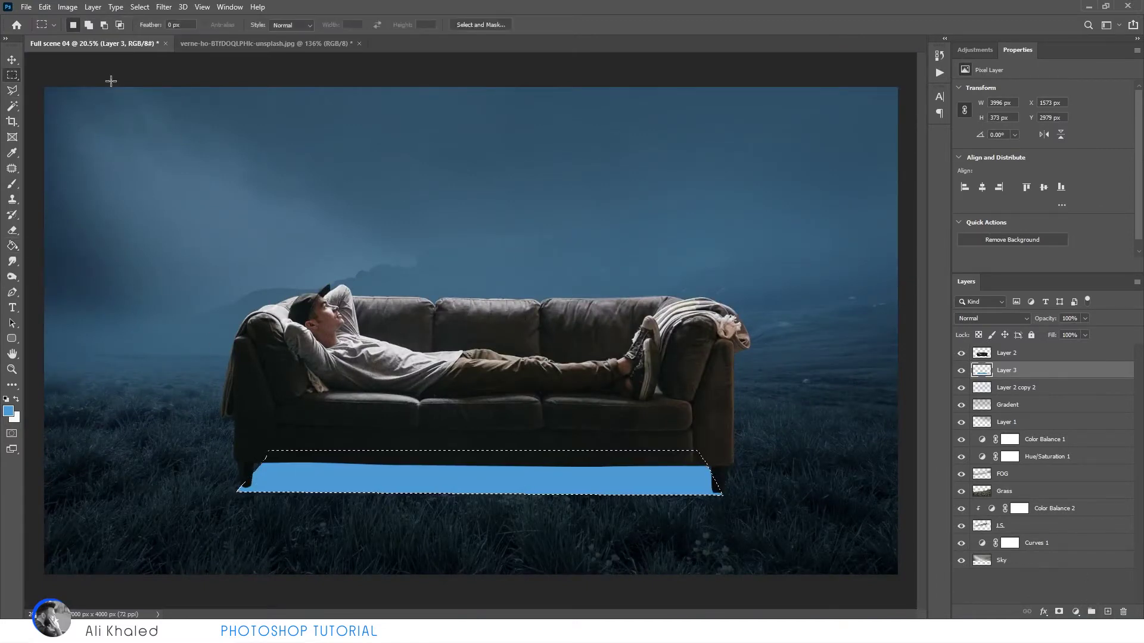
key(ctrl+d)
Step: Darken the blue patch to near-black with Lightness -94 and apply a Gaussian Blur
key(ctrl+u)
drag(909, 249, 894, 252)
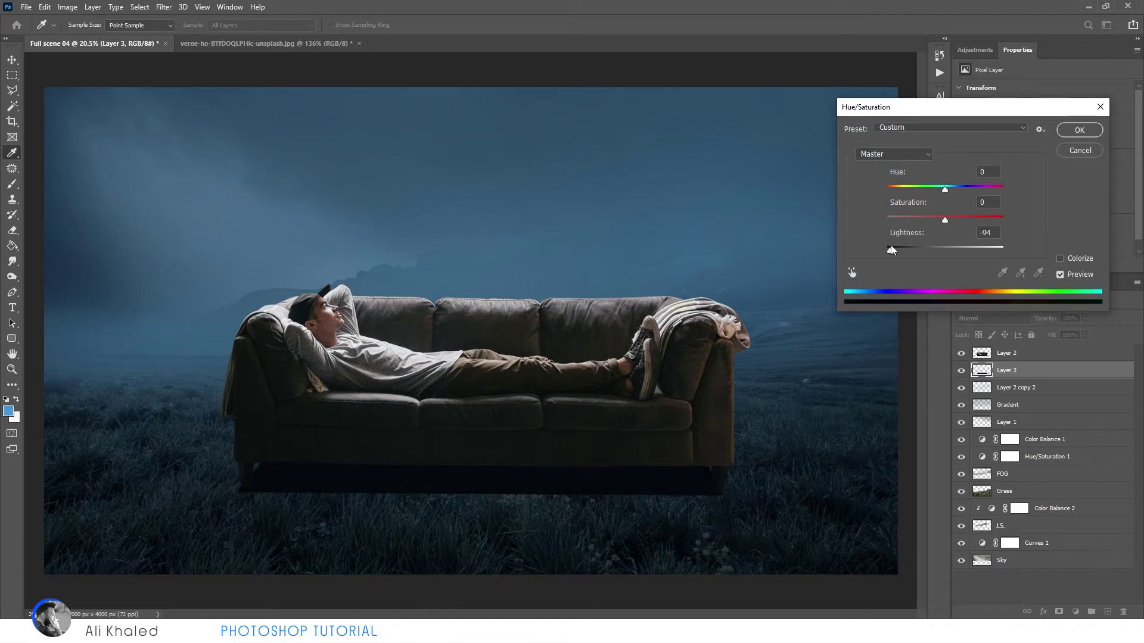
key(Return)
key(v)
click(164, 6)
mouse_move(170, 141)
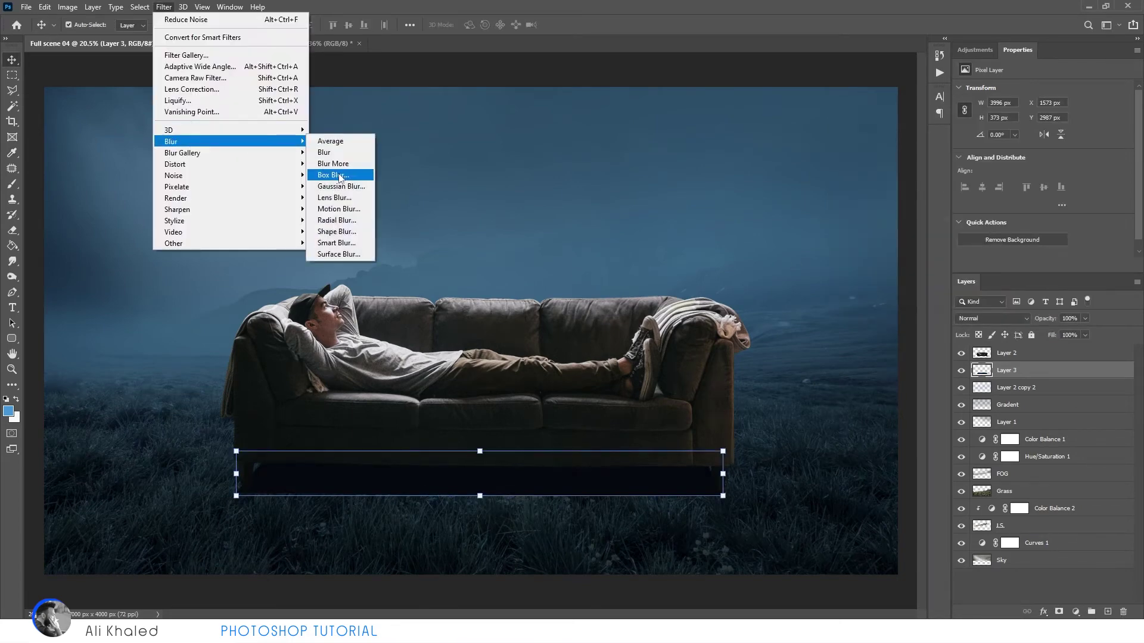
click(341, 185)
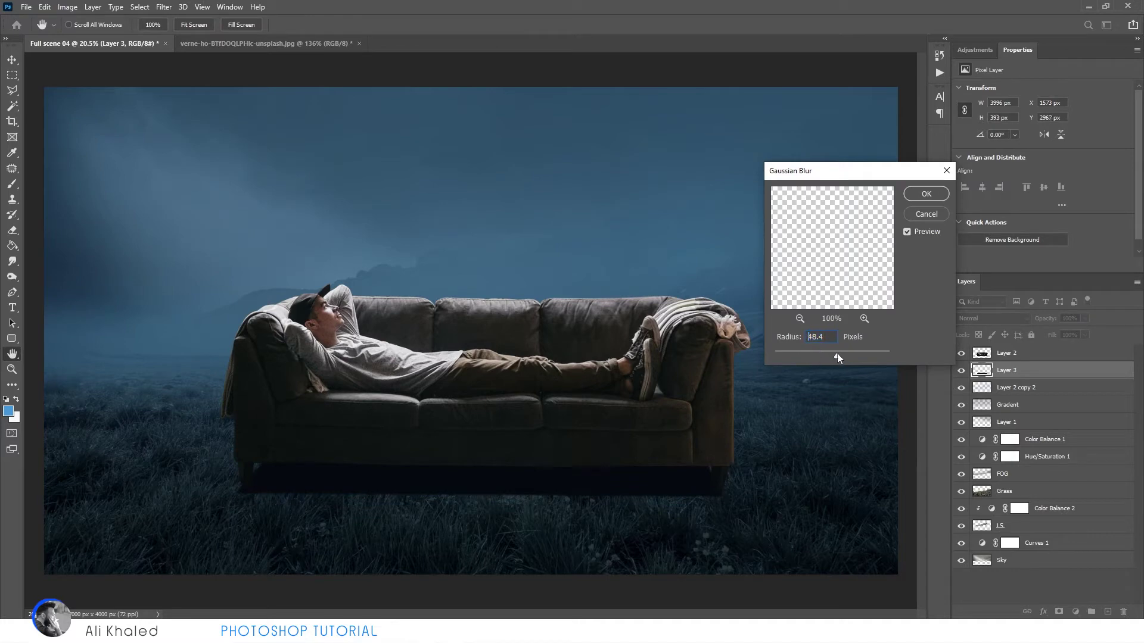
key(Return)
Step: Stretch the shadow wider than the sofa, then begin renaming the layers
key(ctrl+t)
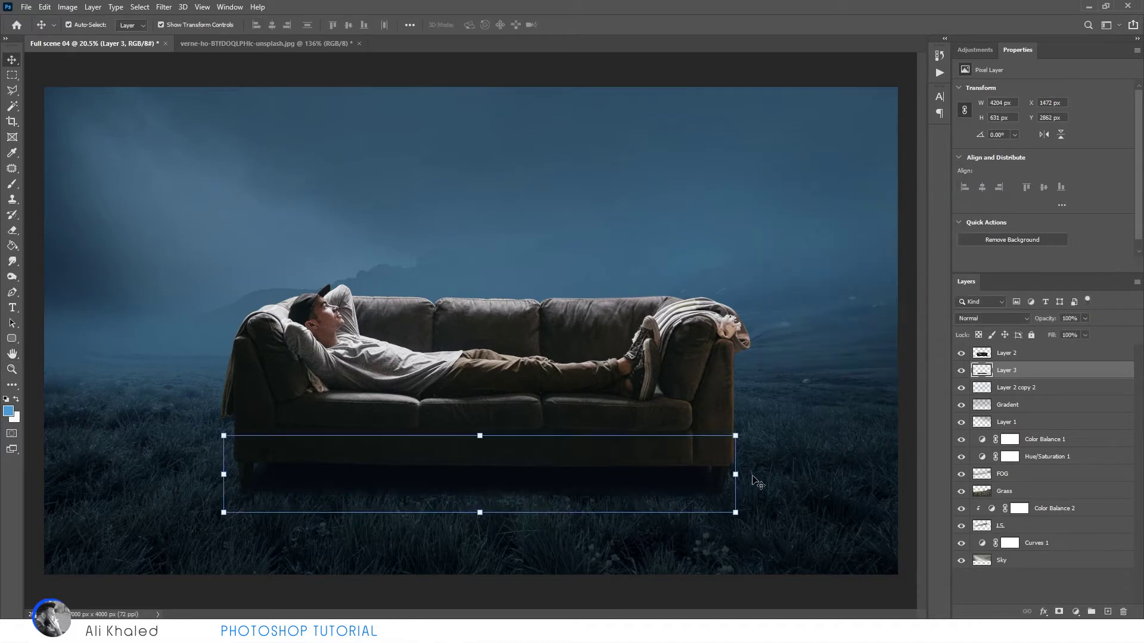
mouse_move(737, 474)
mouse_down()
mouse_move(760, 473)
mouse_move(683, 481)
mouse_up()
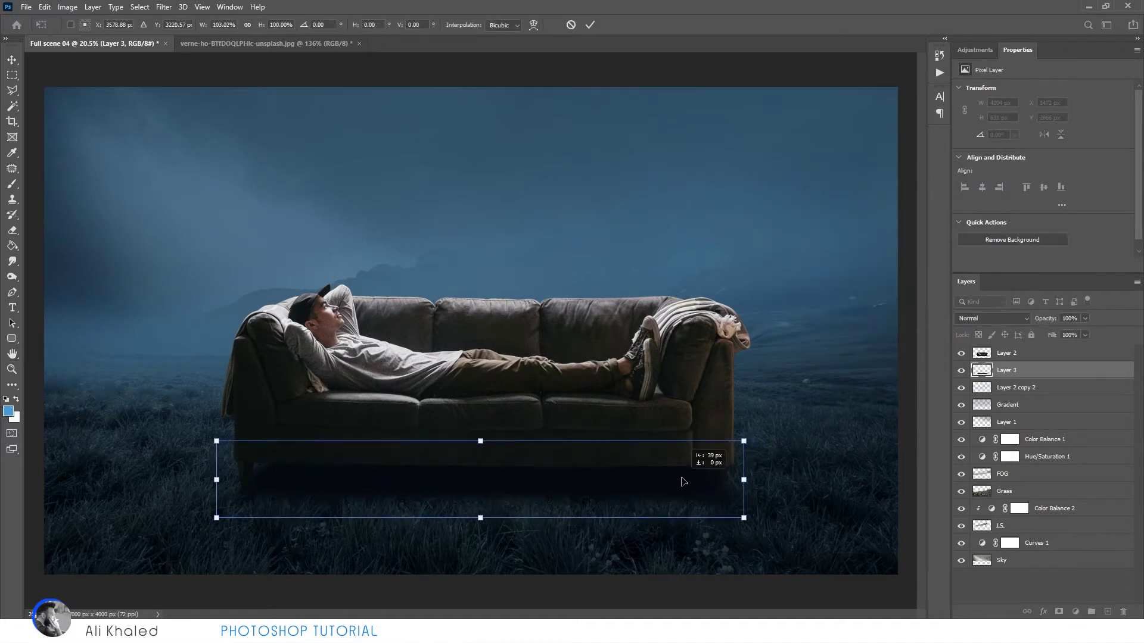
key(Return)
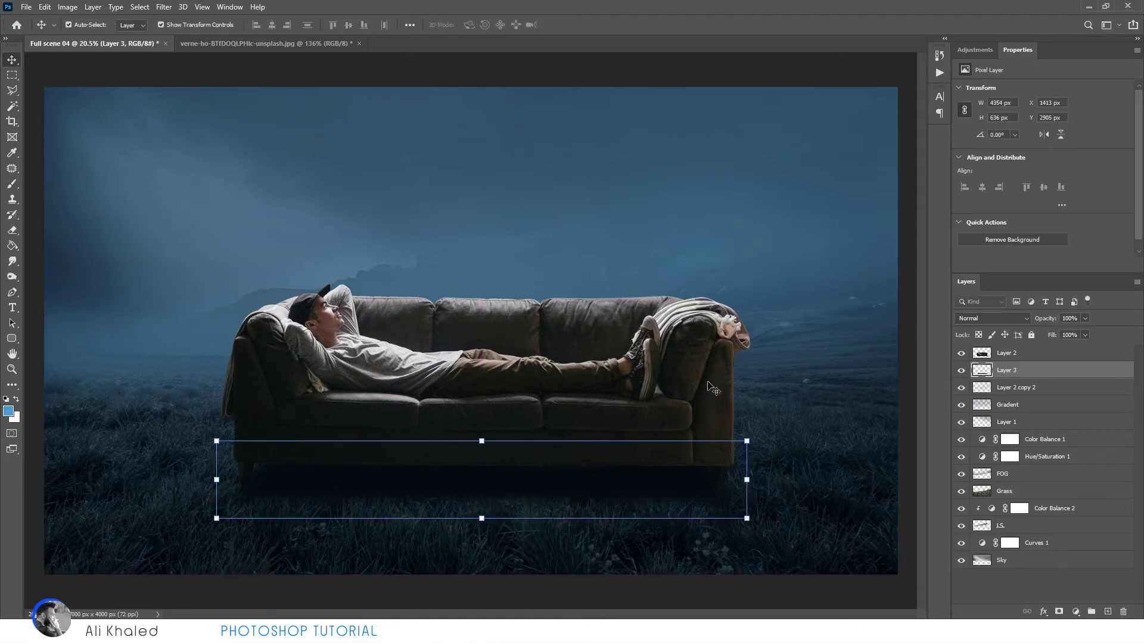
click(1007, 353)
text(Man)
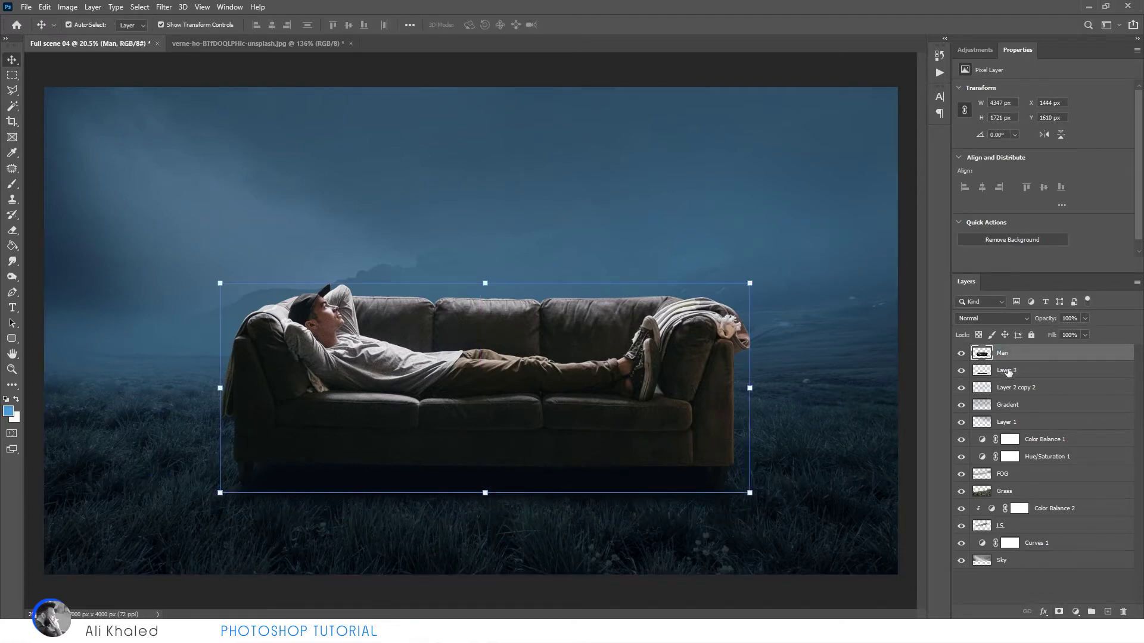
double_click(1006, 371)
text(Shadow m)
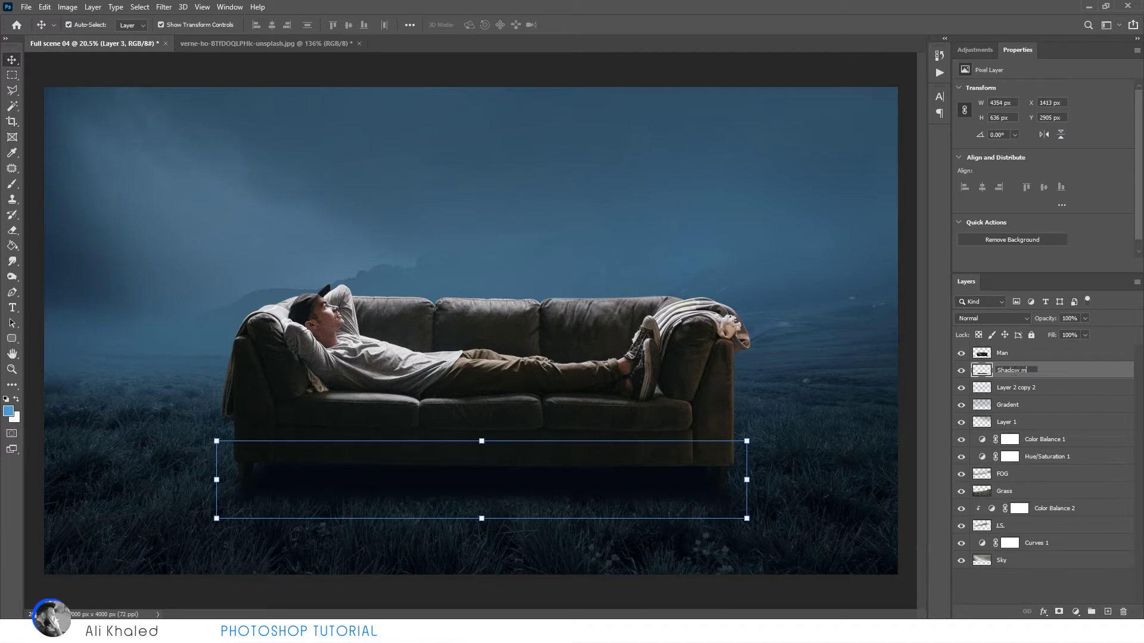
Step: Name the shadow layer 'Shadow man' and Layer 2 copy 2 'FOG'
text(an)
key(Return)
click(1015, 387)
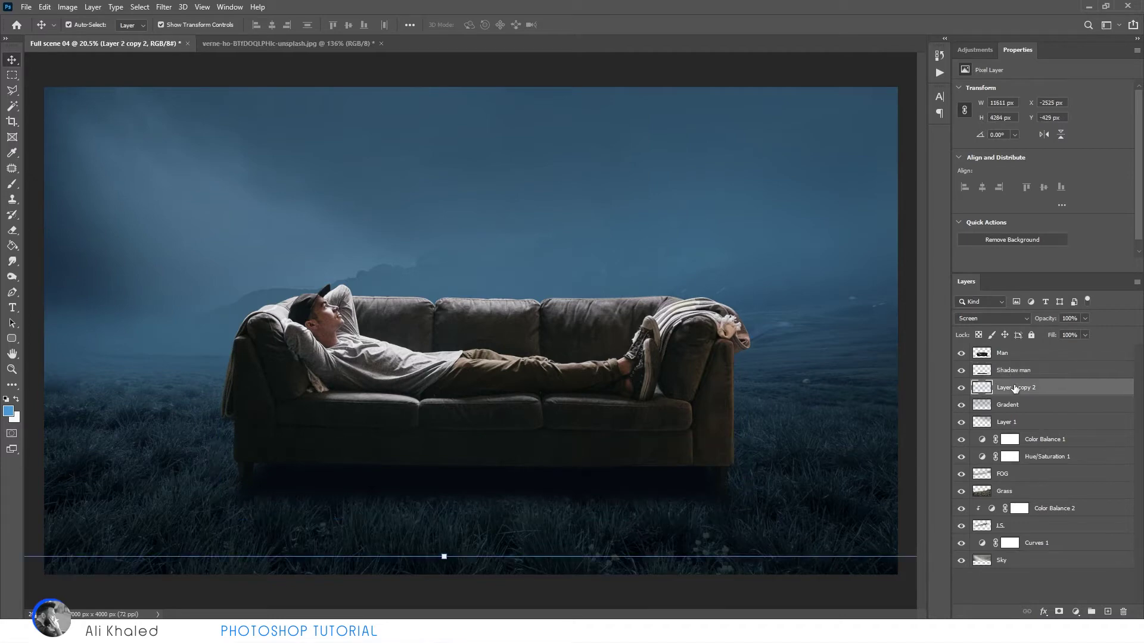
double_click(960, 387)
text(OG)
key(Return)
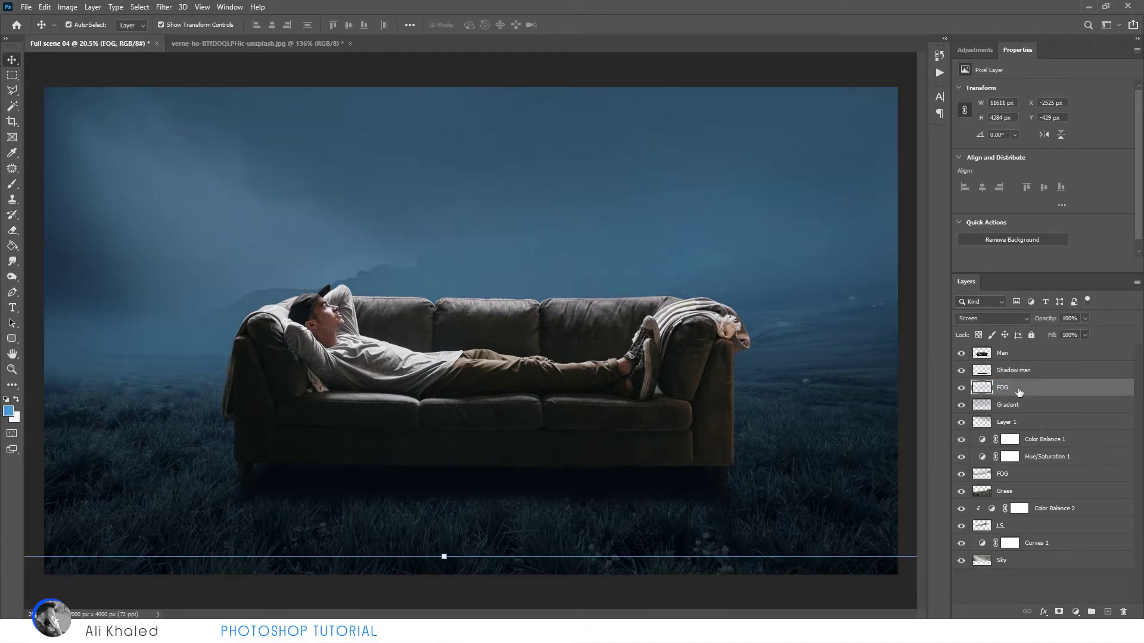
Step: Desaturate the Man layer with Hue/Saturation at -60 saturation
click(1012, 353)
click(1075, 611)
key(Escape)
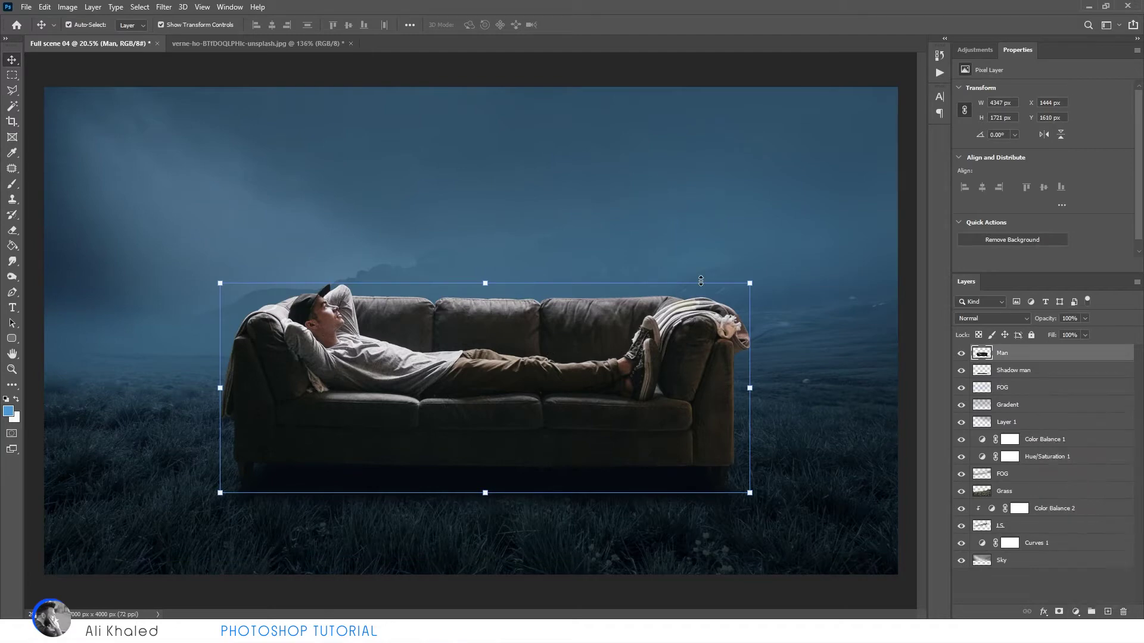
key(ctrl+u)
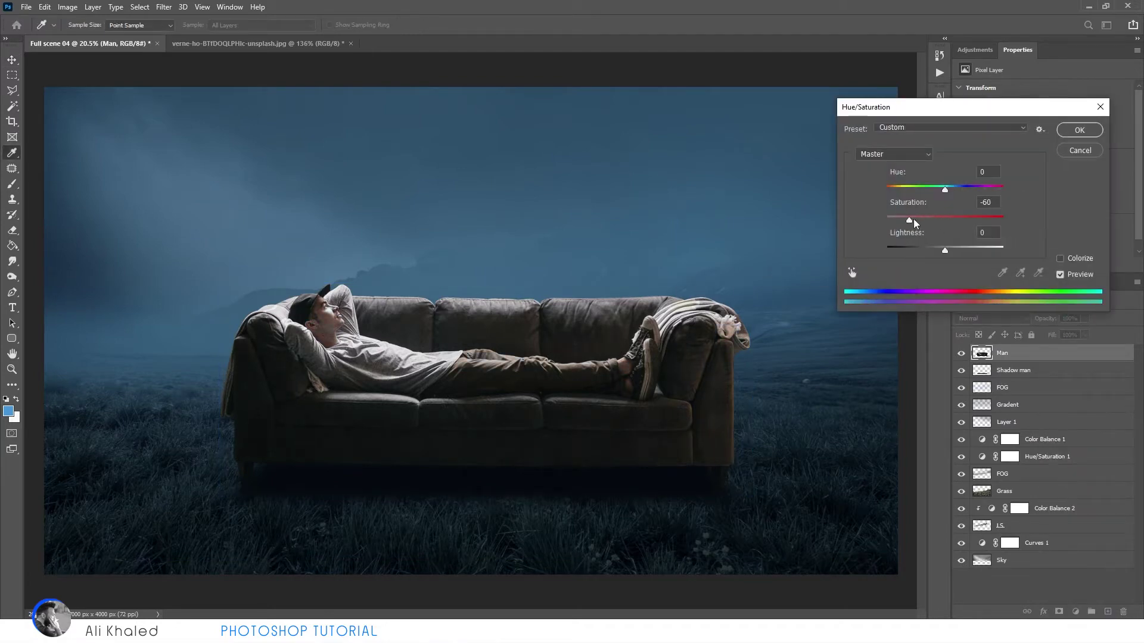
key(Escape)
Step: Add a Color Balance layer (Cyan -15, Blue +21) clipped to the Man layer
click(1075, 612)
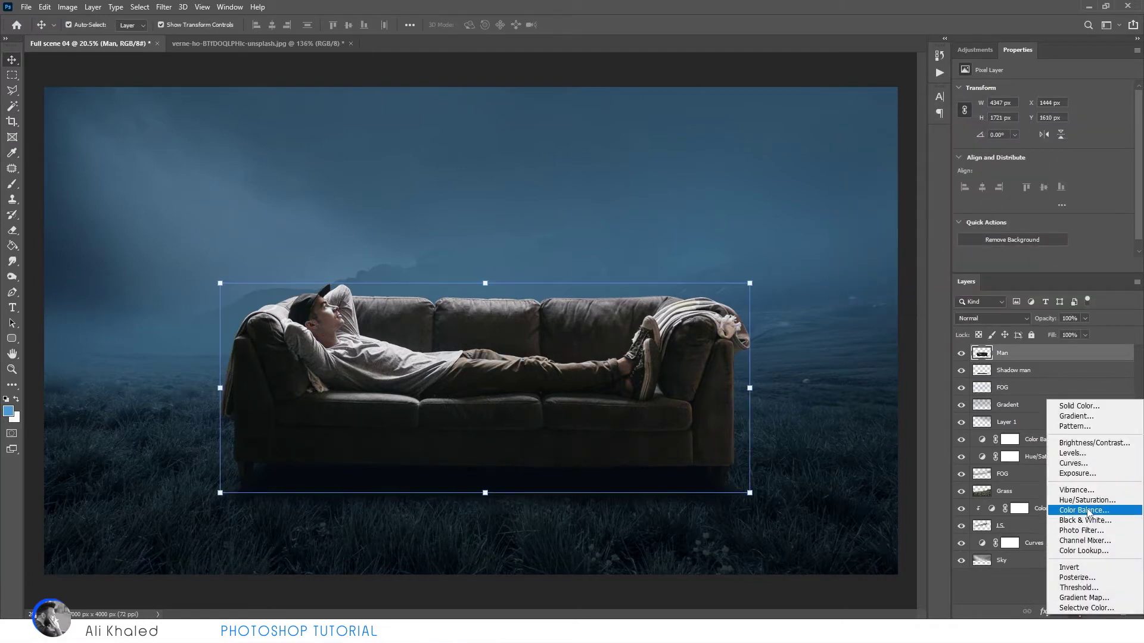
click(1052, 506)
drag(1043, 152, 1040, 152)
click(1053, 263)
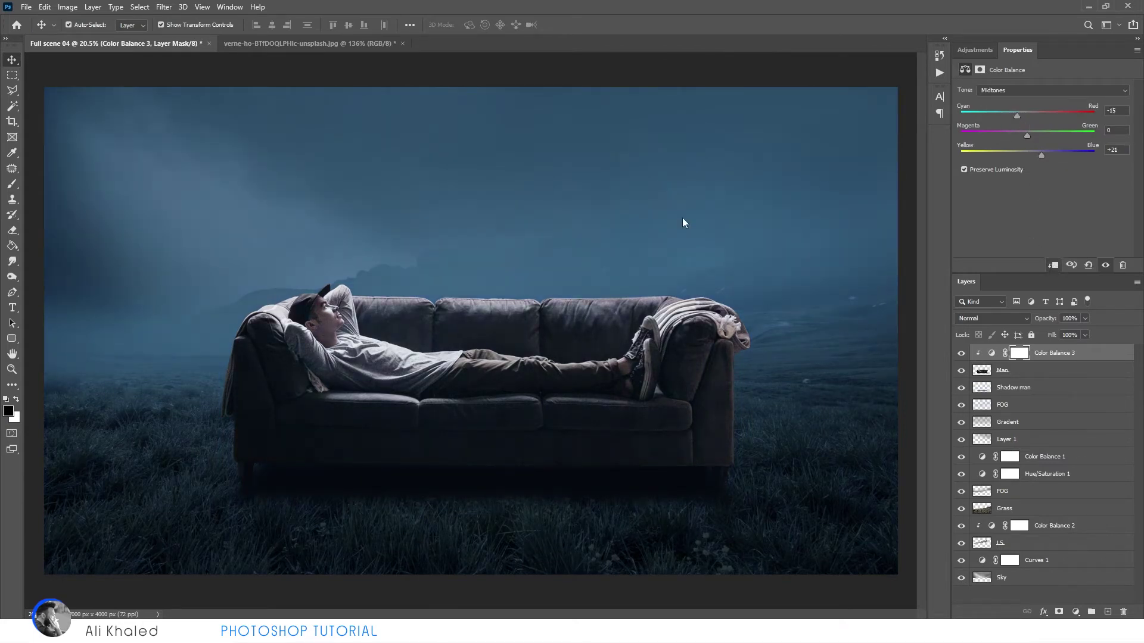
click(626, 307)
Step: Stretch, widen and skew the shadow into perspective beneath the sofa
click(682, 496)
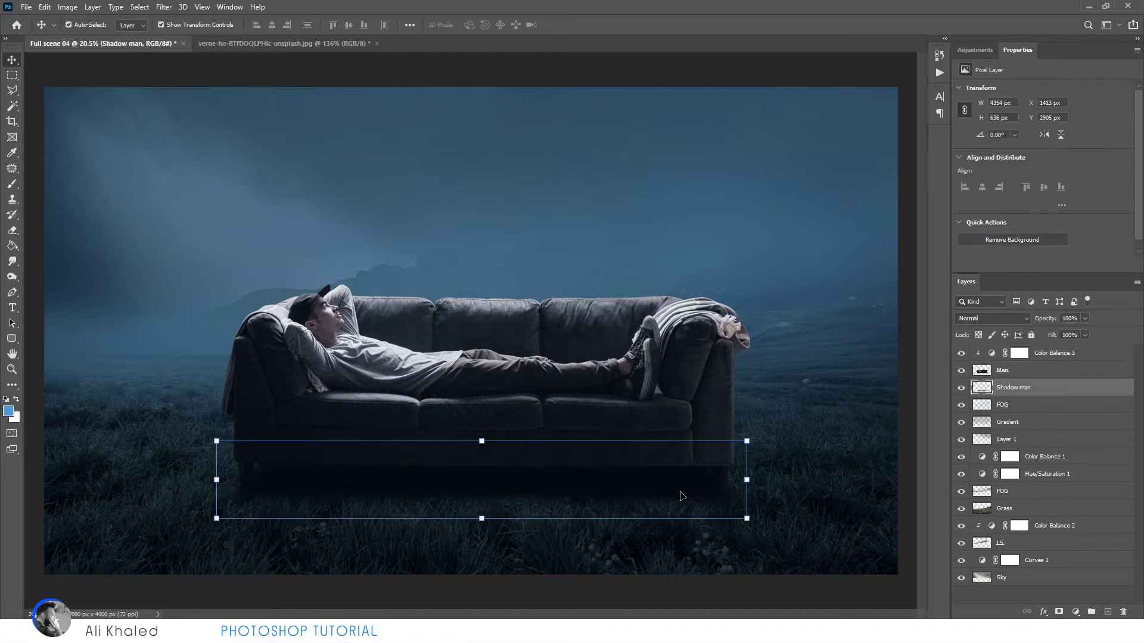
drag(481, 518, 481, 521)
drag(746, 480, 717, 491)
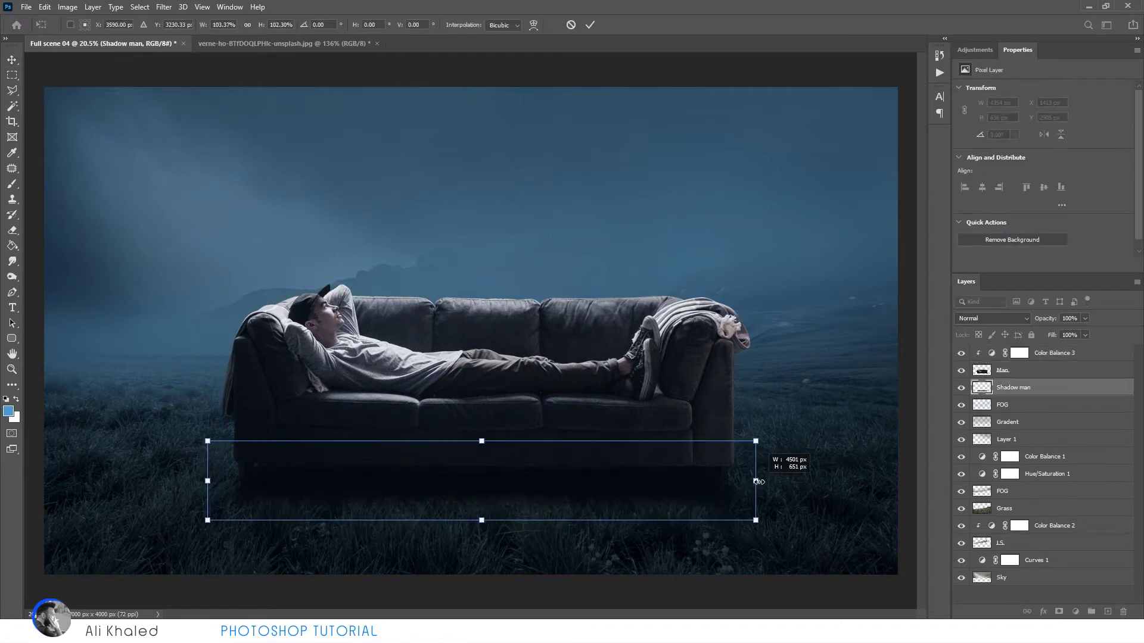
drag(752, 444, 741, 440)
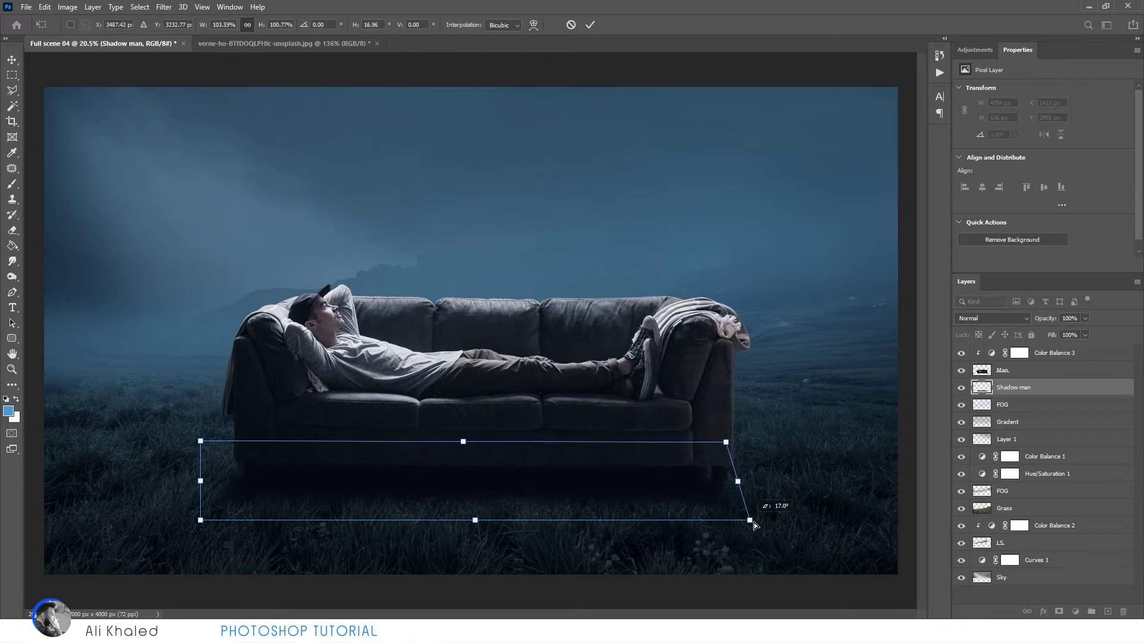
drag(748, 520, 756, 520)
key(Return)
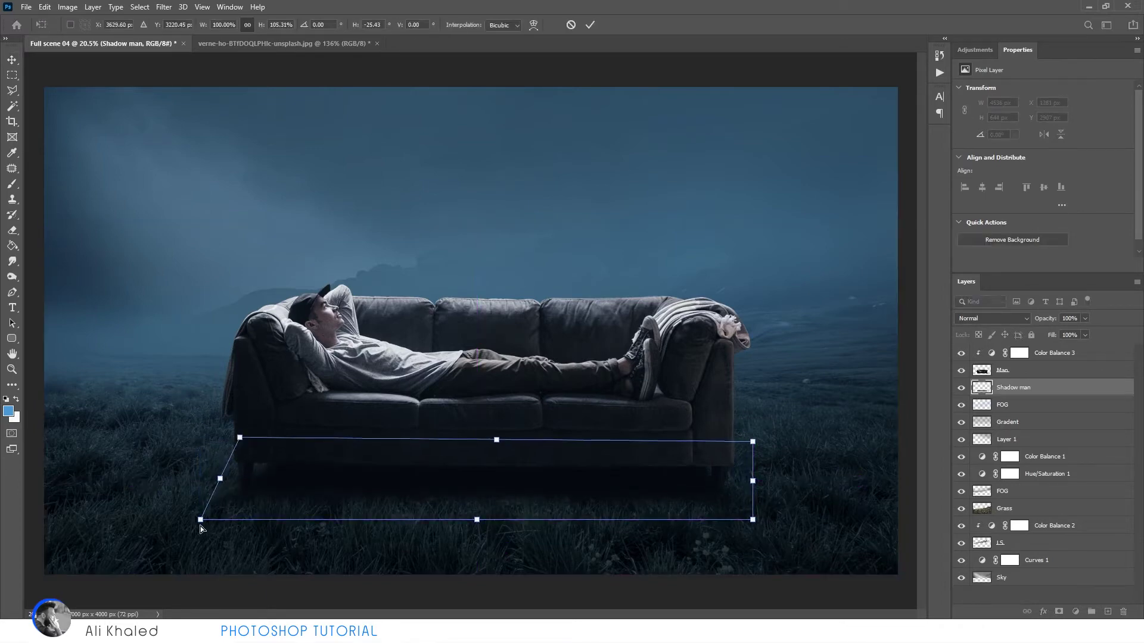
Step: Soften the Shadow man layer's edges with a soft round tip at 22% opacity
ctrl+click(725, 380)
key(ctrl+0)
click(1012, 387)
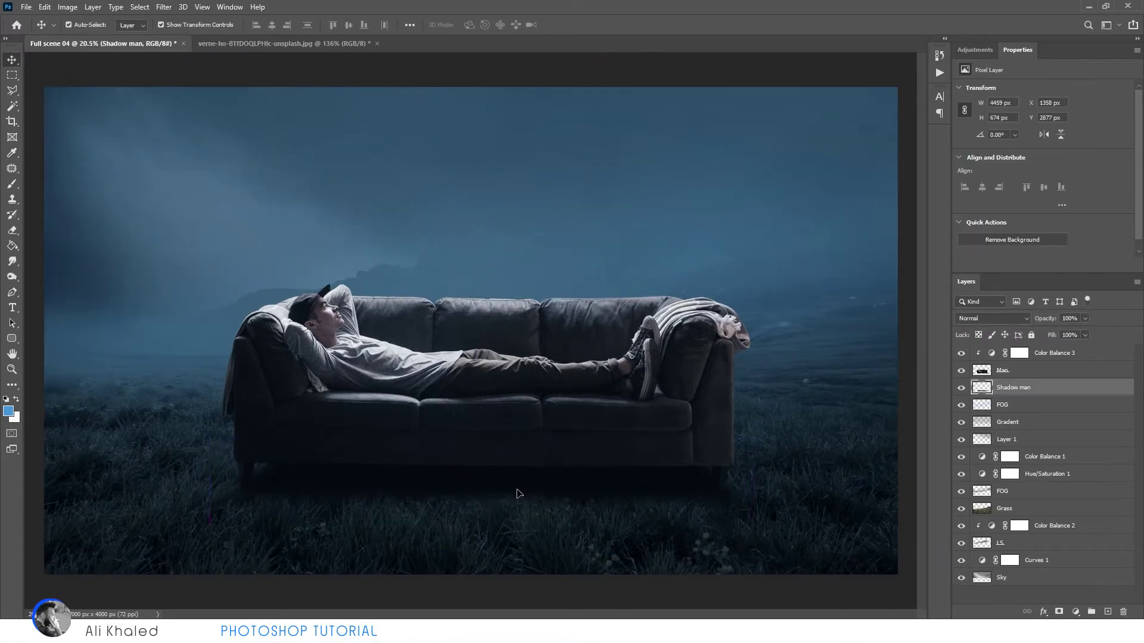
key(b)
right_click(364, 324)
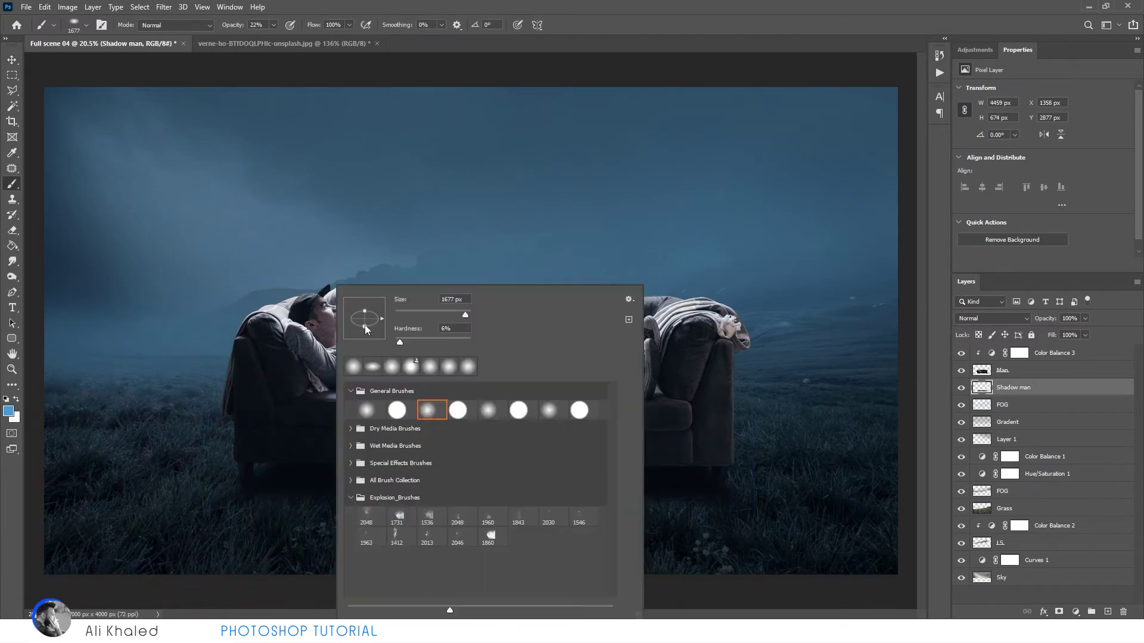
click(13, 231)
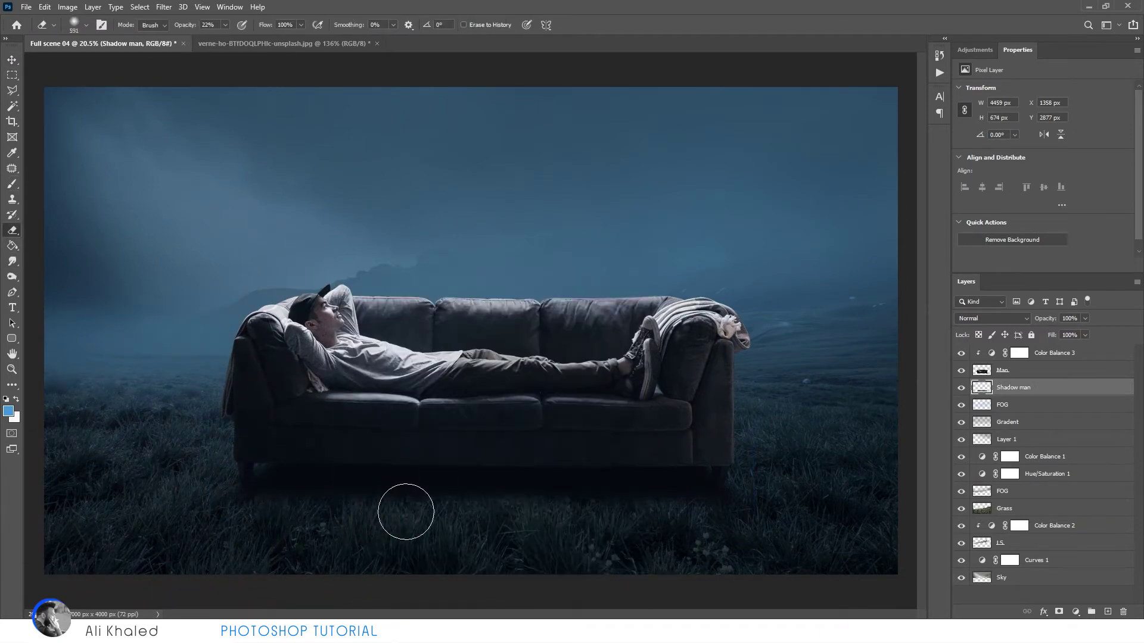
scroll(610, 523, up, 3)
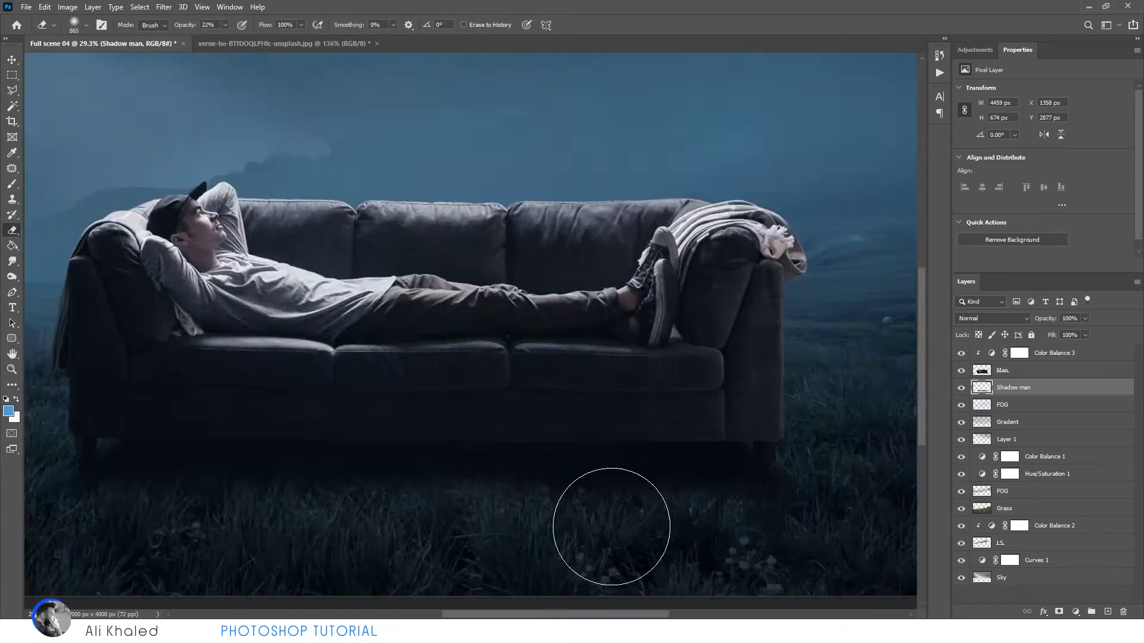
scroll(631, 536, down, 1)
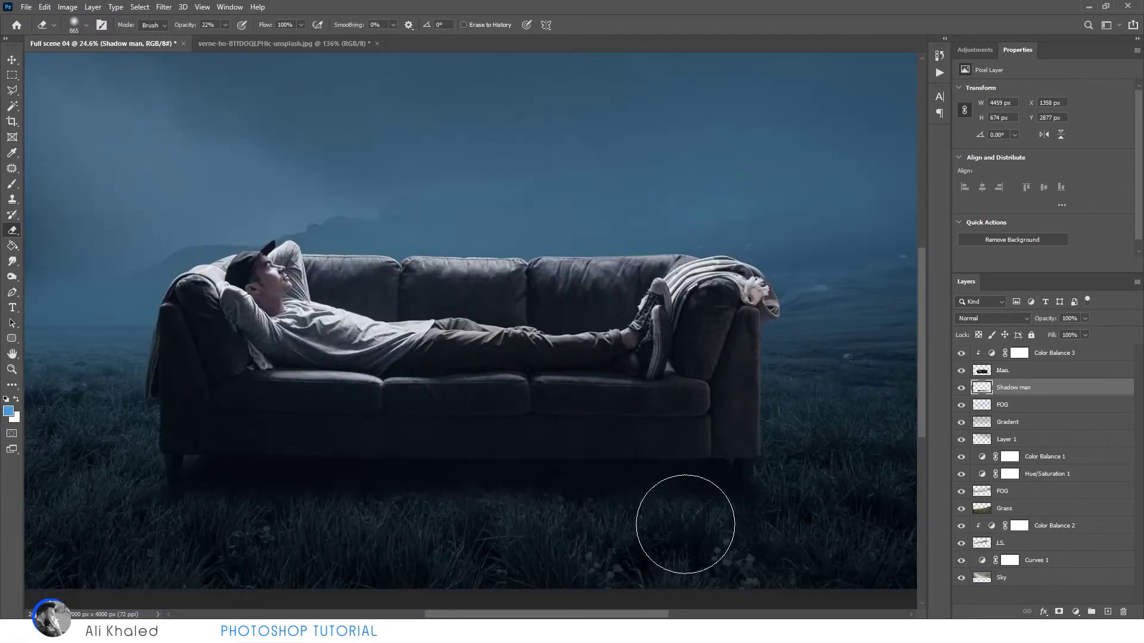
scroll(547, 603, down, 1)
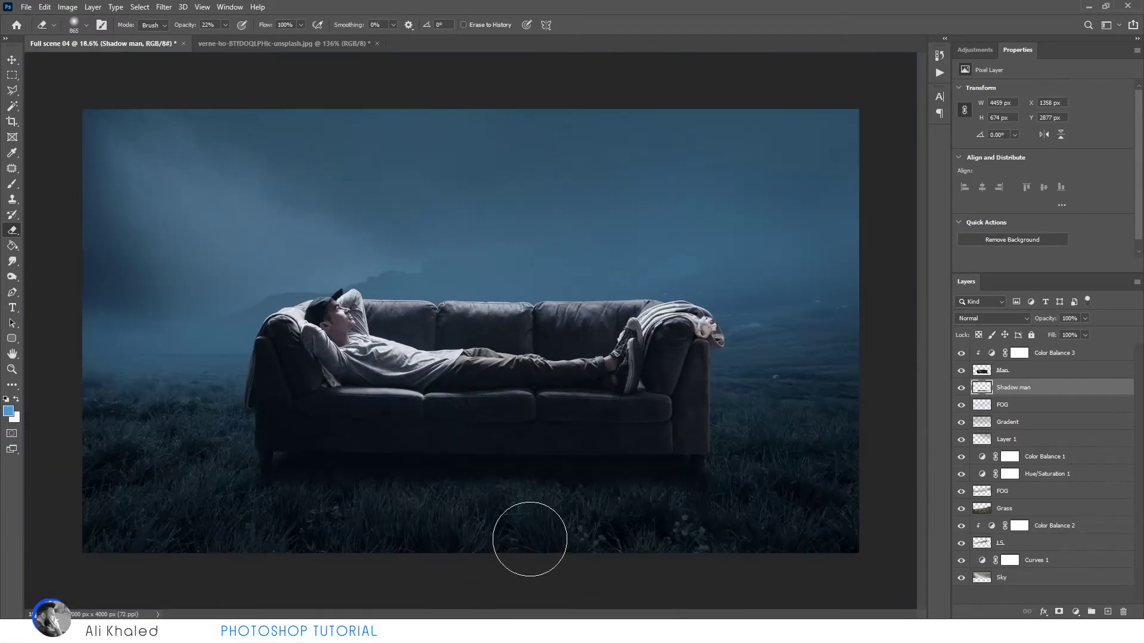
key(v)
click(1003, 370)
Step: Choose a grass-shaped eraser tip from the All Brush Collection
scroll(743, 539, up, 2)
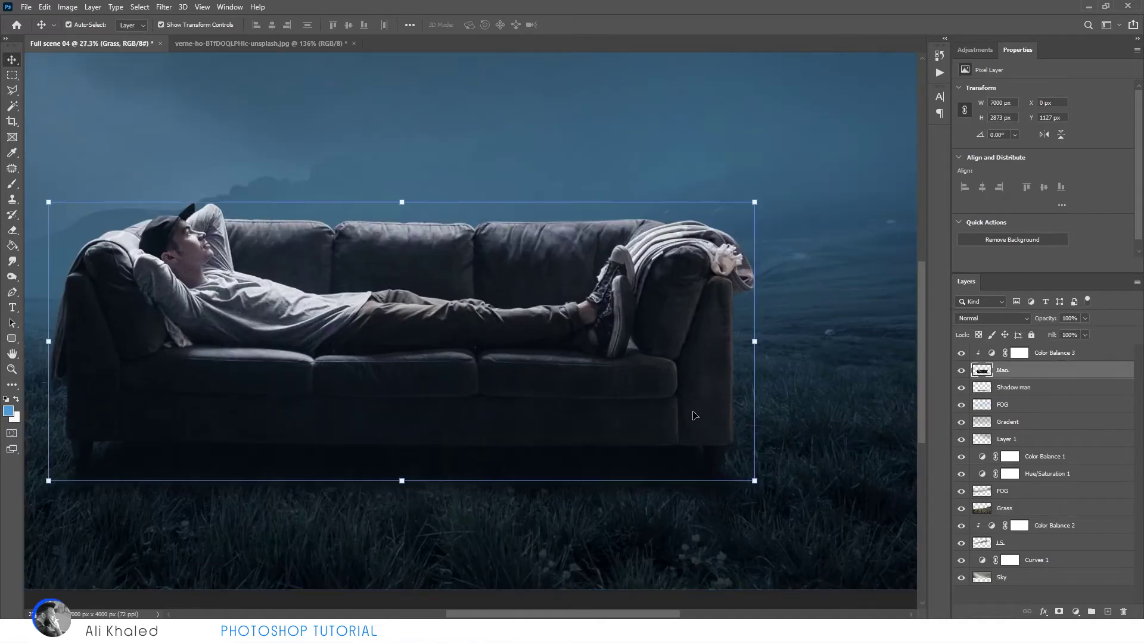
key(e)
right_click(638, 447)
click(660, 391)
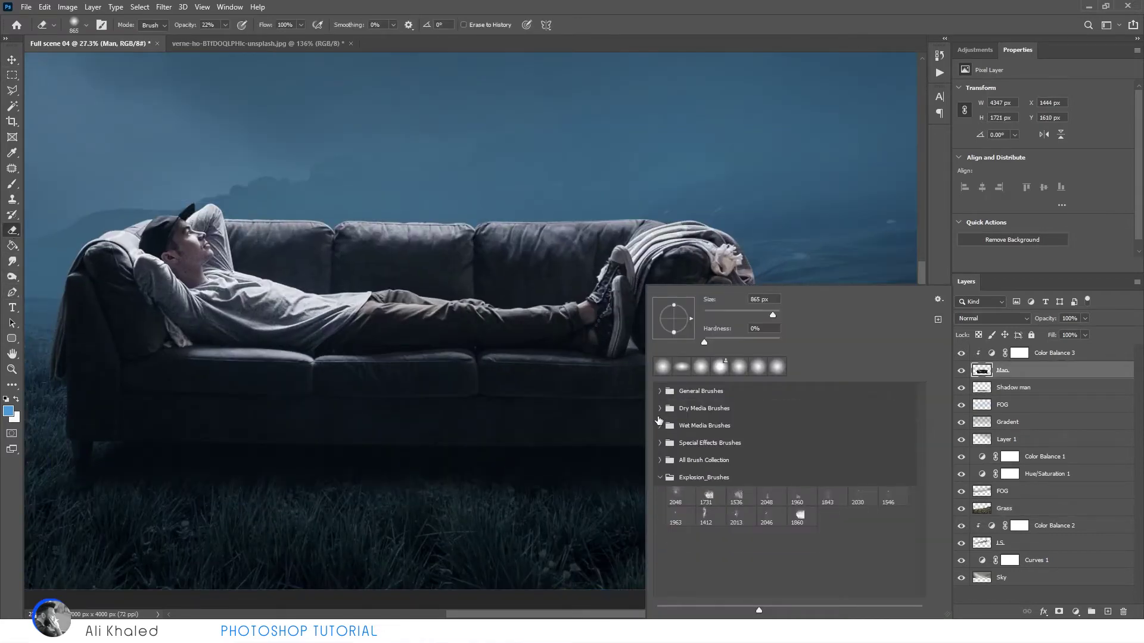
click(660, 463)
scroll(774, 477, down, 5)
scroll(807, 520, down, 3)
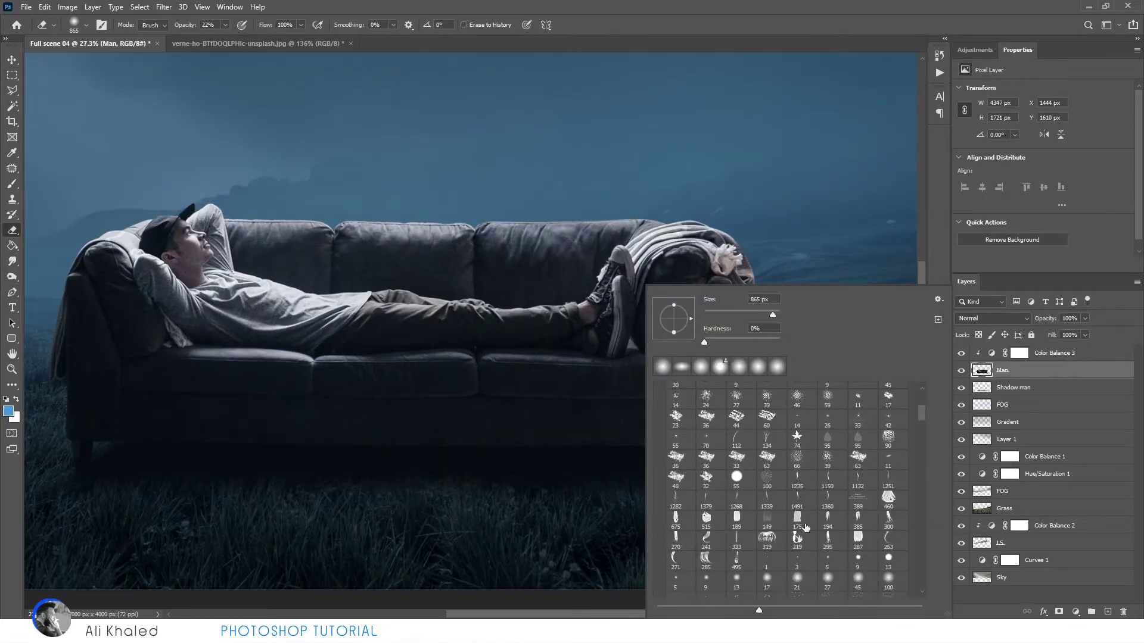
scroll(809, 524, down, 2)
scroll(811, 529, down, 1)
scroll(814, 534, down, 2)
scroll(814, 534, down, 4)
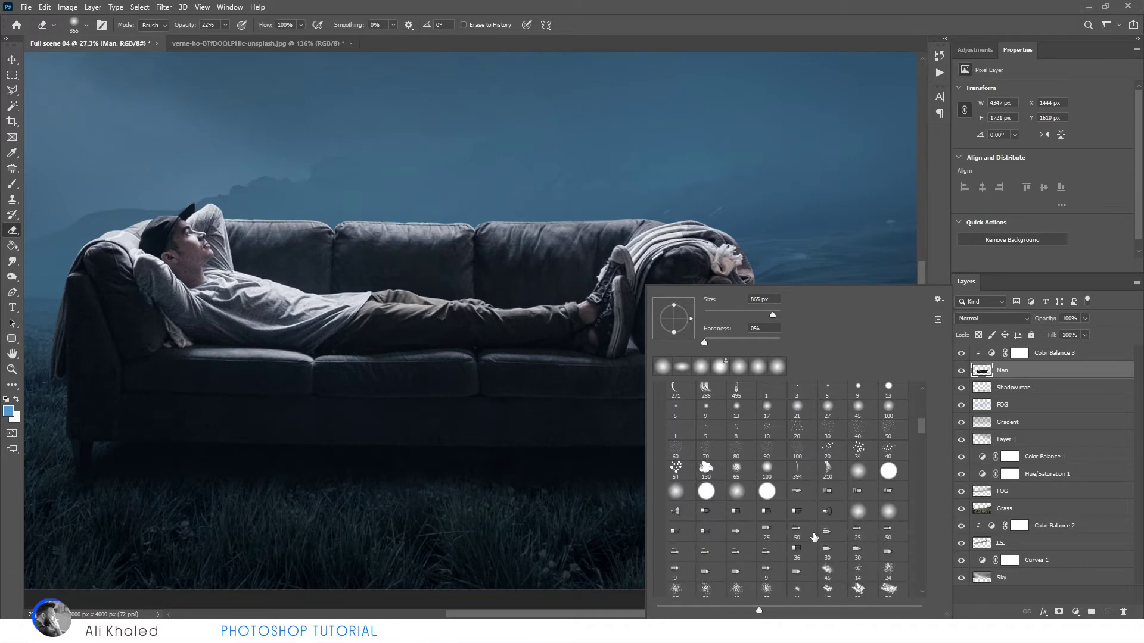
scroll(814, 536, down, 4)
scroll(804, 538, down, 1)
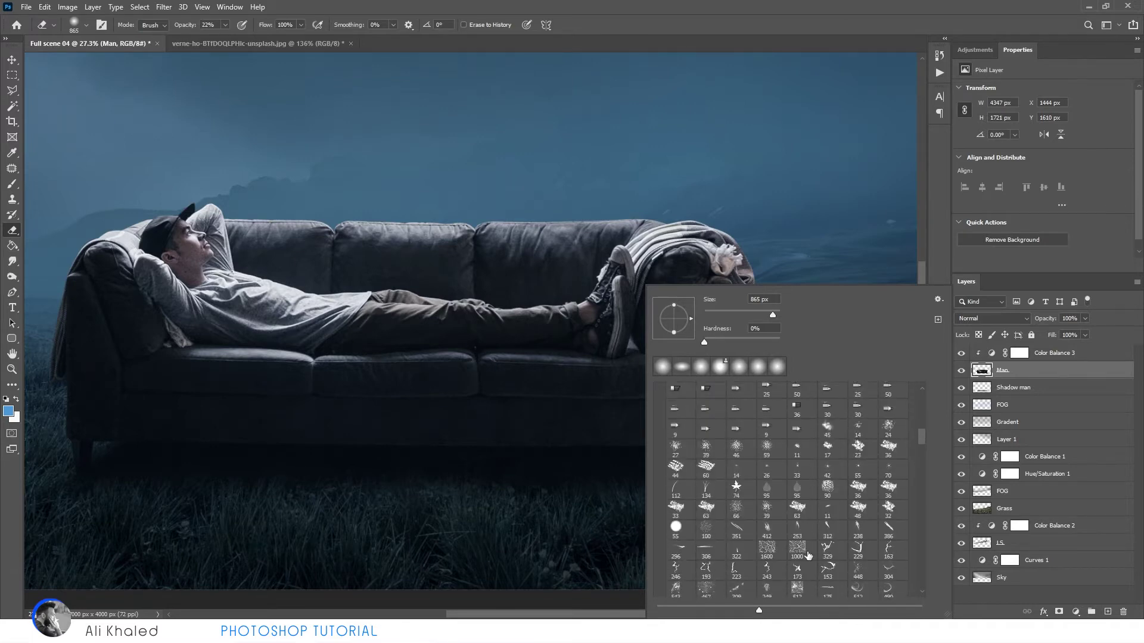
scroll(807, 554, down, 2)
scroll(809, 556, down, 1)
scroll(807, 557, down, 2)
scroll(808, 555, down, 2)
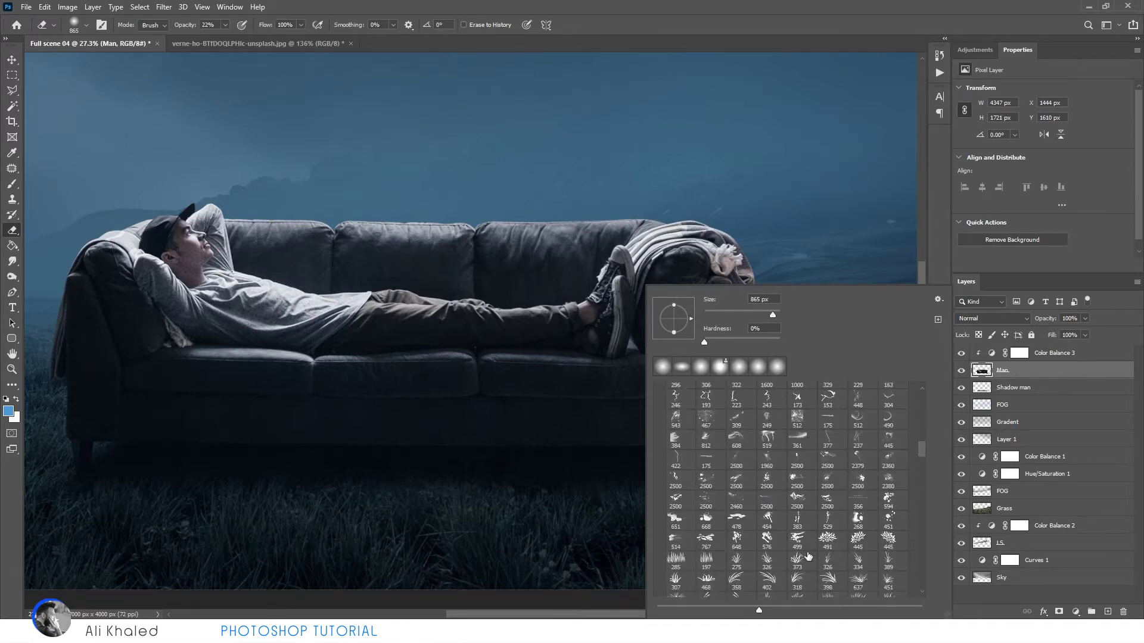
scroll(808, 554, down, 2)
scroll(808, 553, down, 2)
key(Return)
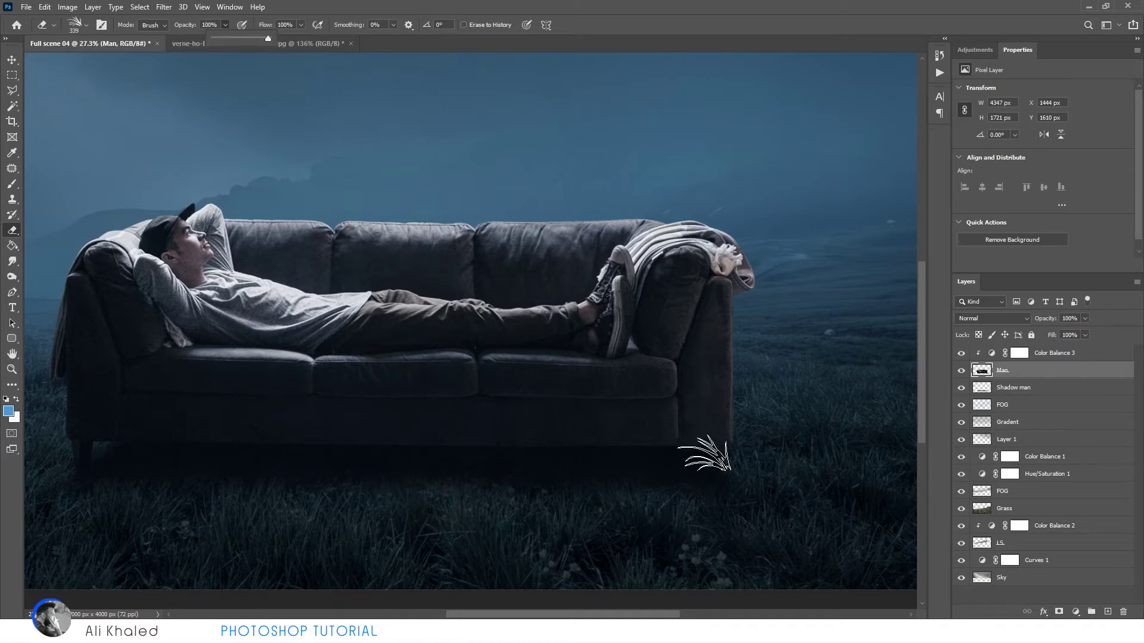
Step: Set the grass eraser to 100% opacity and 295 px size
click(728, 496)
drag(740, 447, 810, 447)
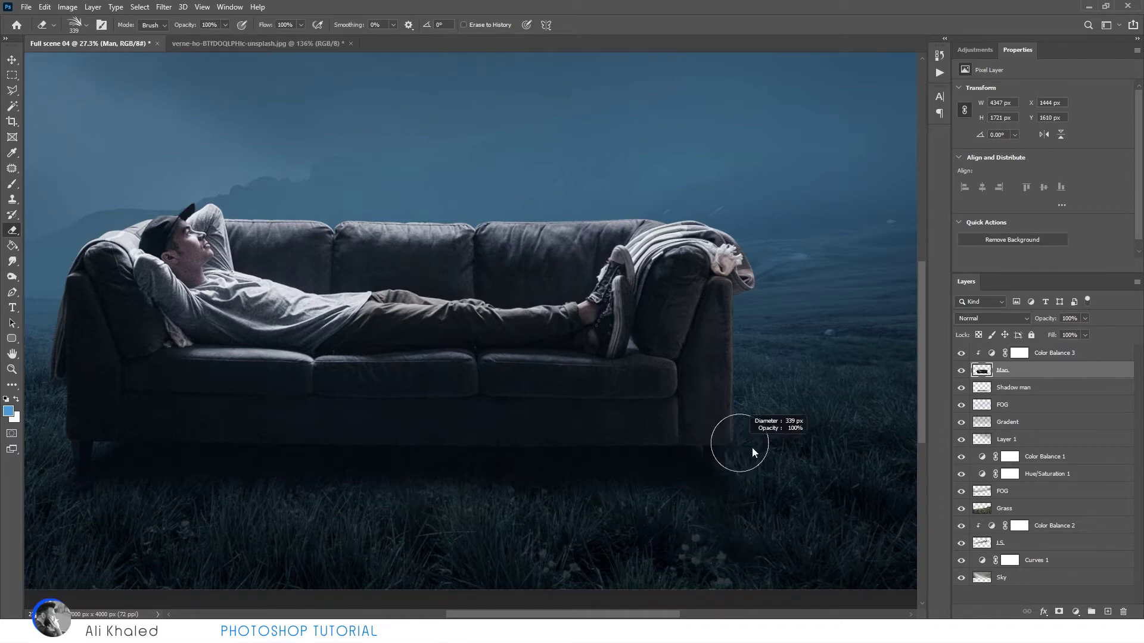
drag(613, 467, 590, 476)
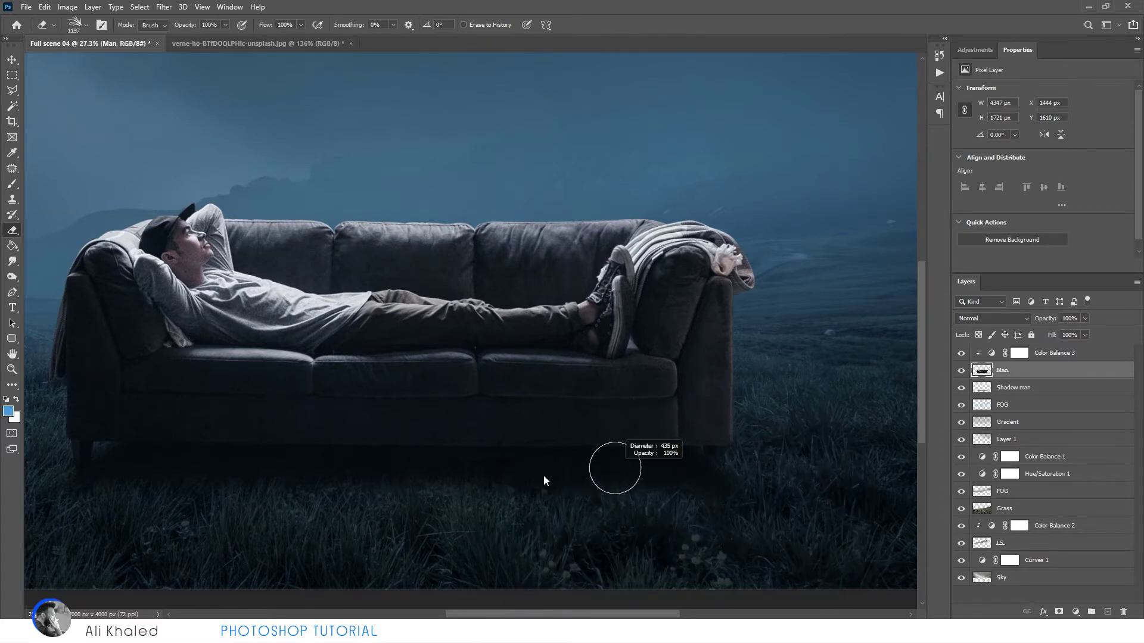
scroll(626, 503, up, 1)
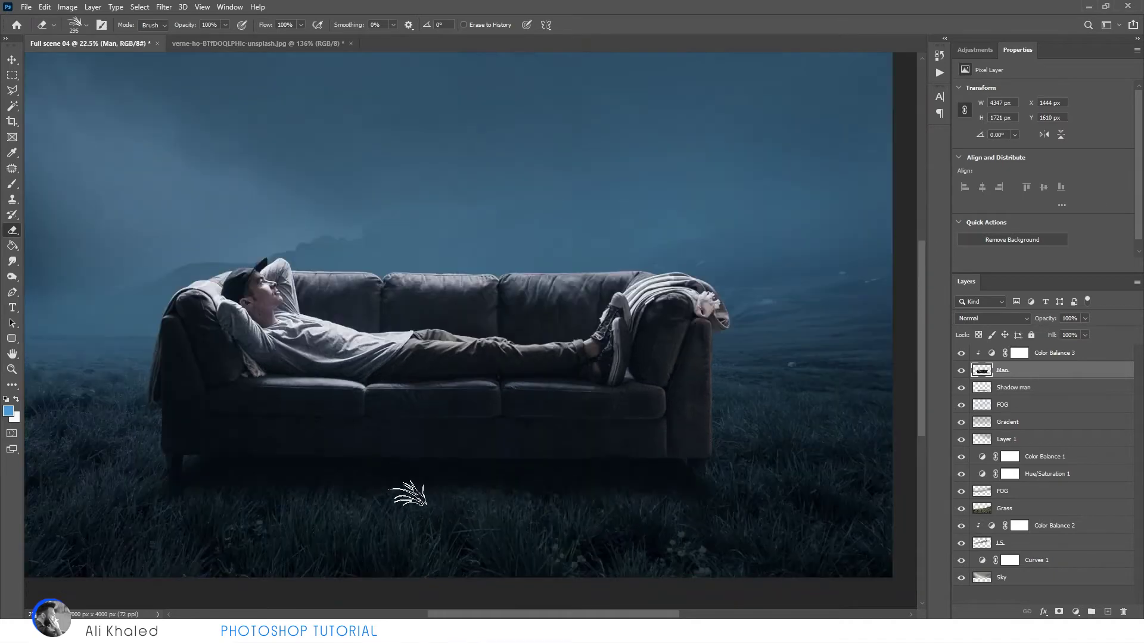
scroll(357, 489, up, 2)
scroll(179, 482, up, 1)
Step: Rotate the grass tip's angle and erase the sofa base so its legs sink into grass
right_click(187, 490)
click(246, 326)
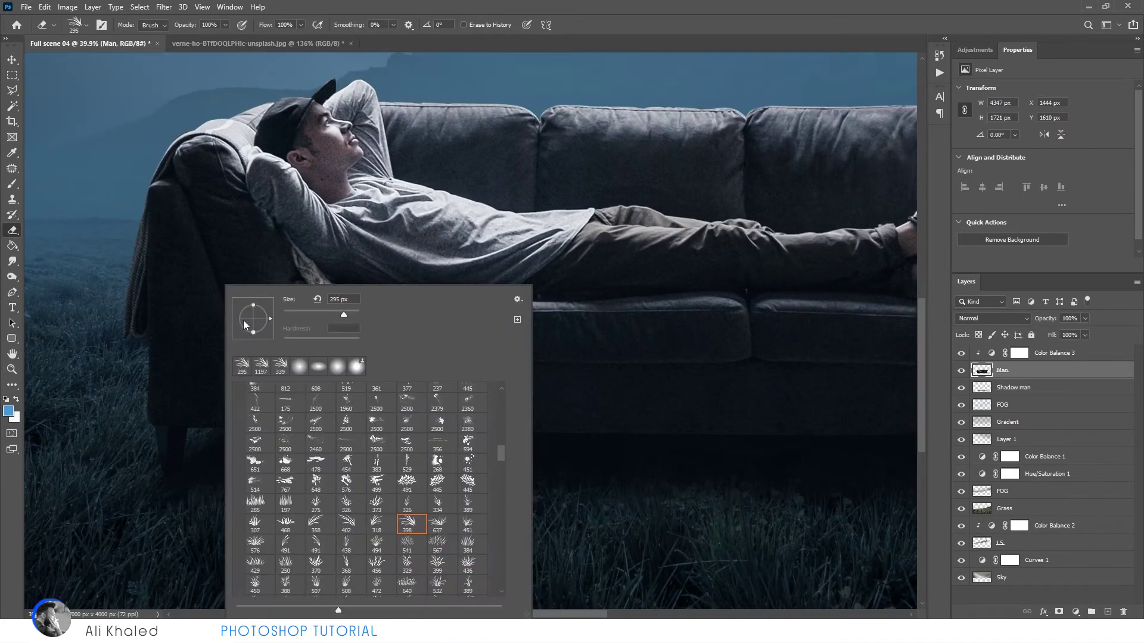
key(Return)
right_click(189, 485)
click(214, 333)
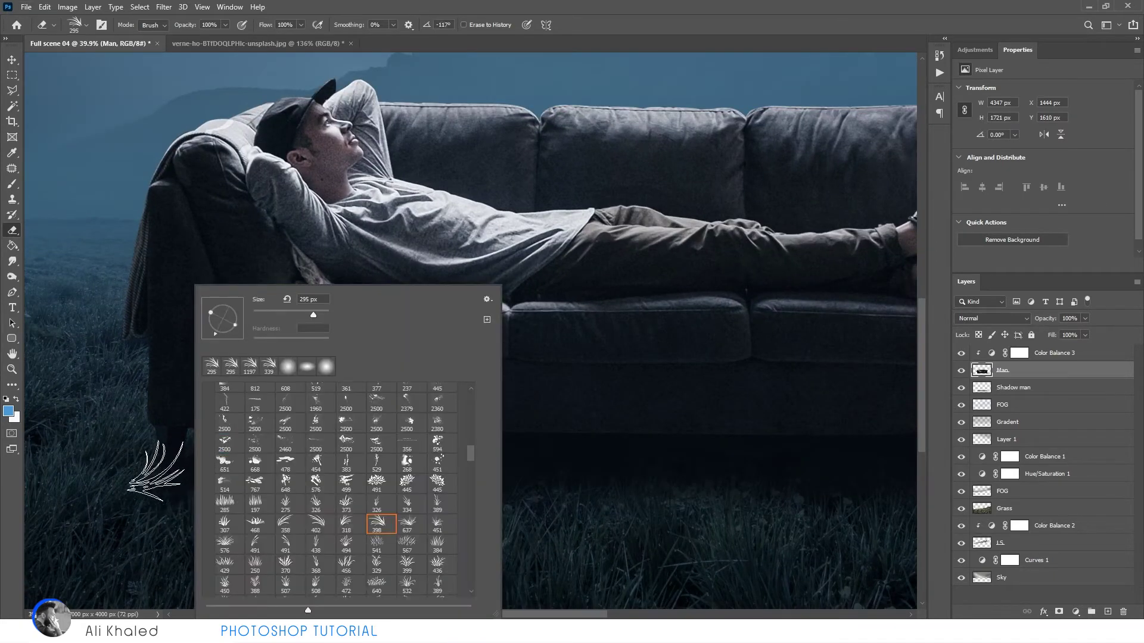
key(Return)
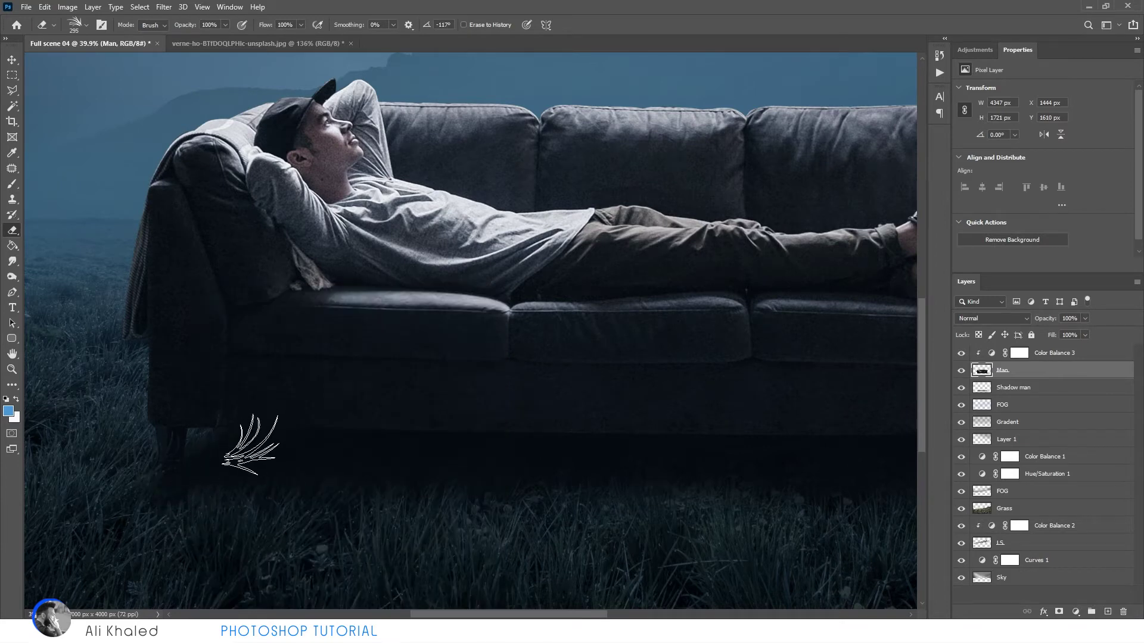
scroll(245, 488, down, 5)
key(v)
scroll(302, 389, down, 2)
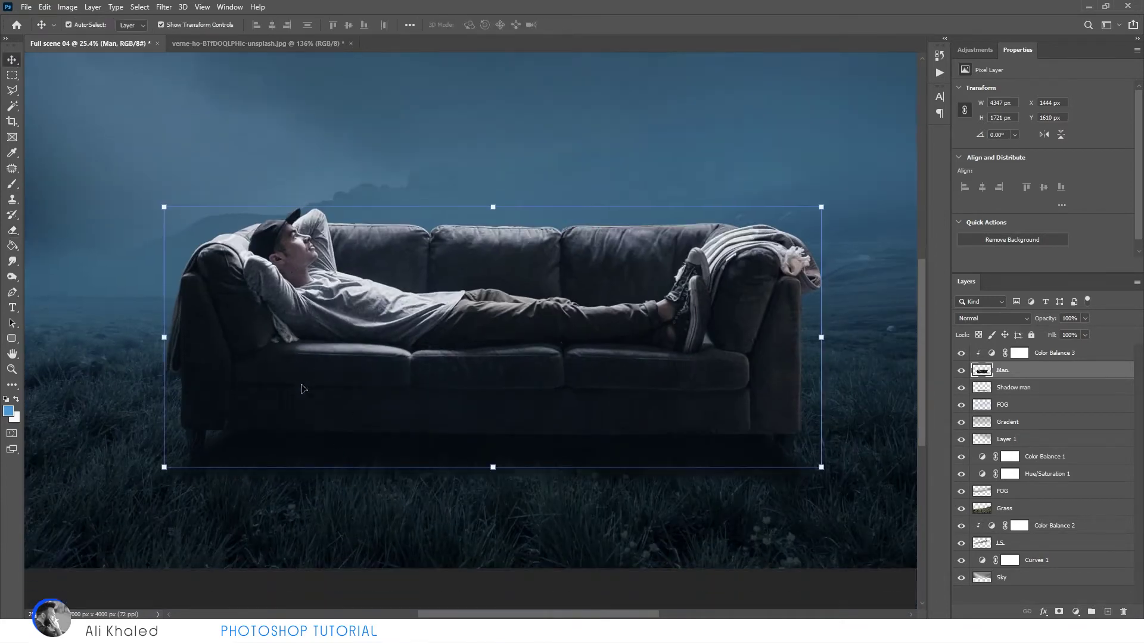
Step: Slightly darken the man and sofa with Hue/Saturation
scroll(679, 84, down, 2)
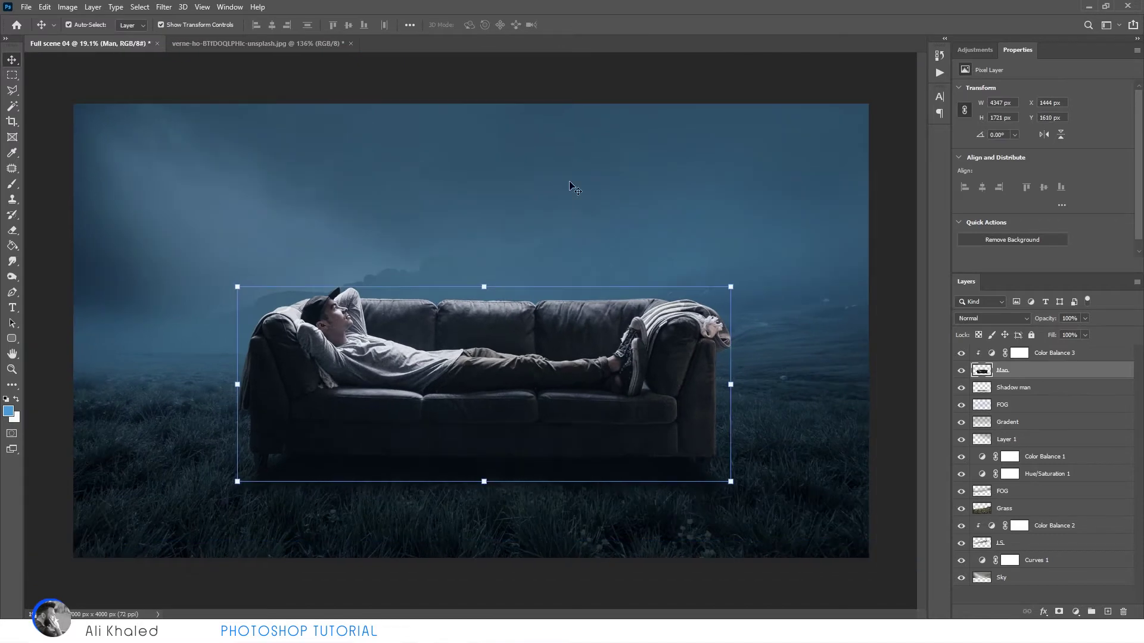
key(ctrl+u)
drag(945, 249, 949, 251)
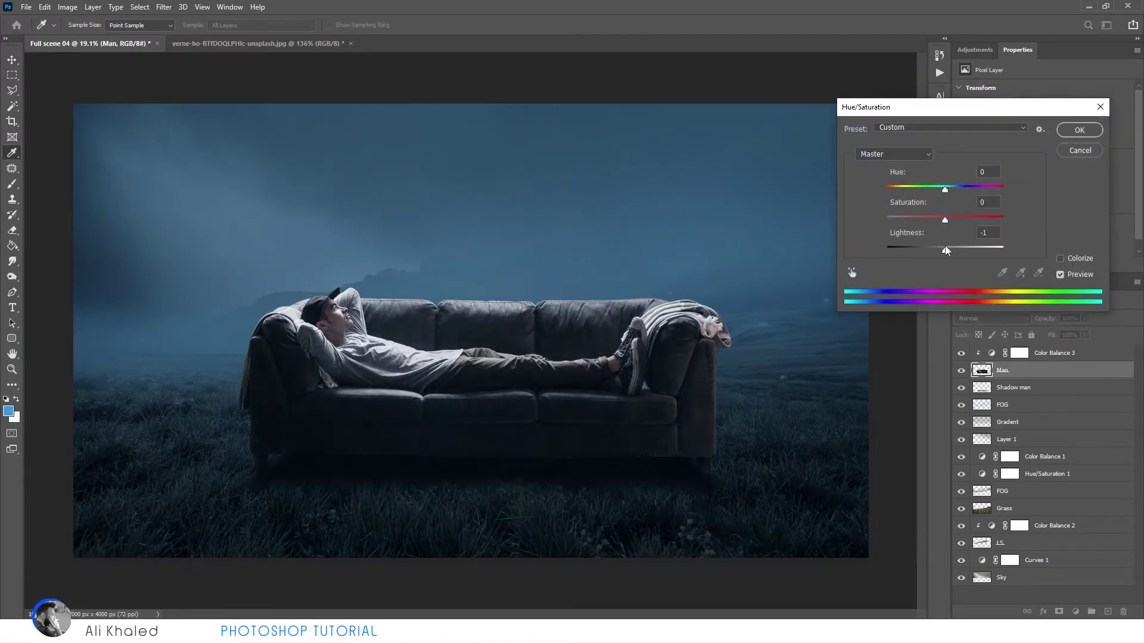
key(Return)
Step: Duplicate the Man layer and turn the copy fully black with Lightness -100
ctrl+click(883, 340)
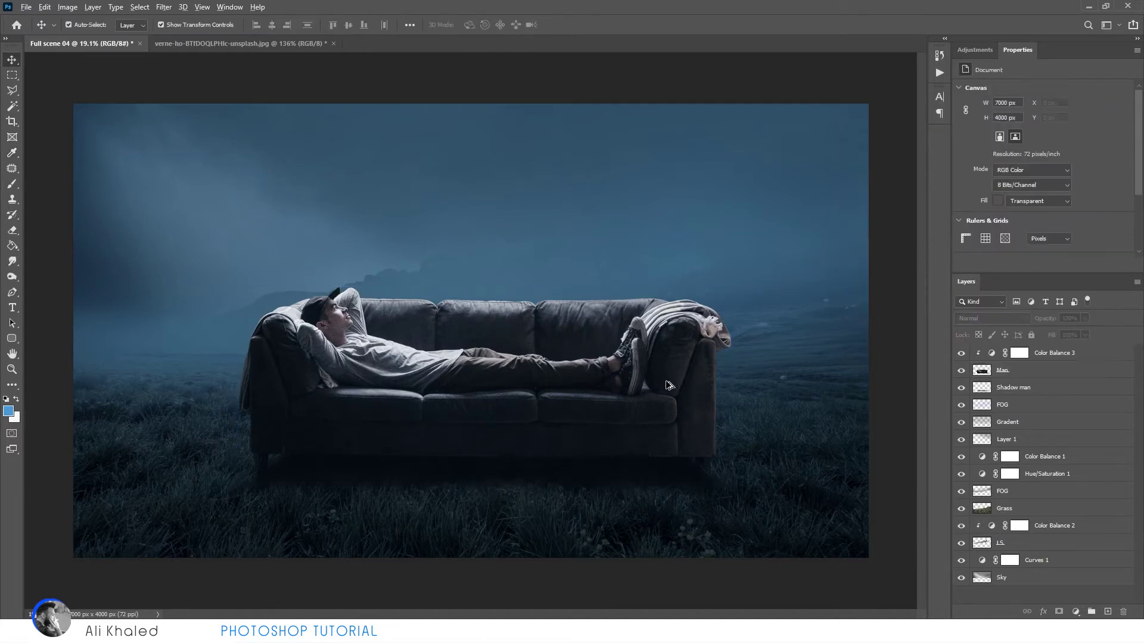
click(676, 386)
key(ctrl+j)
key(ctrl+u)
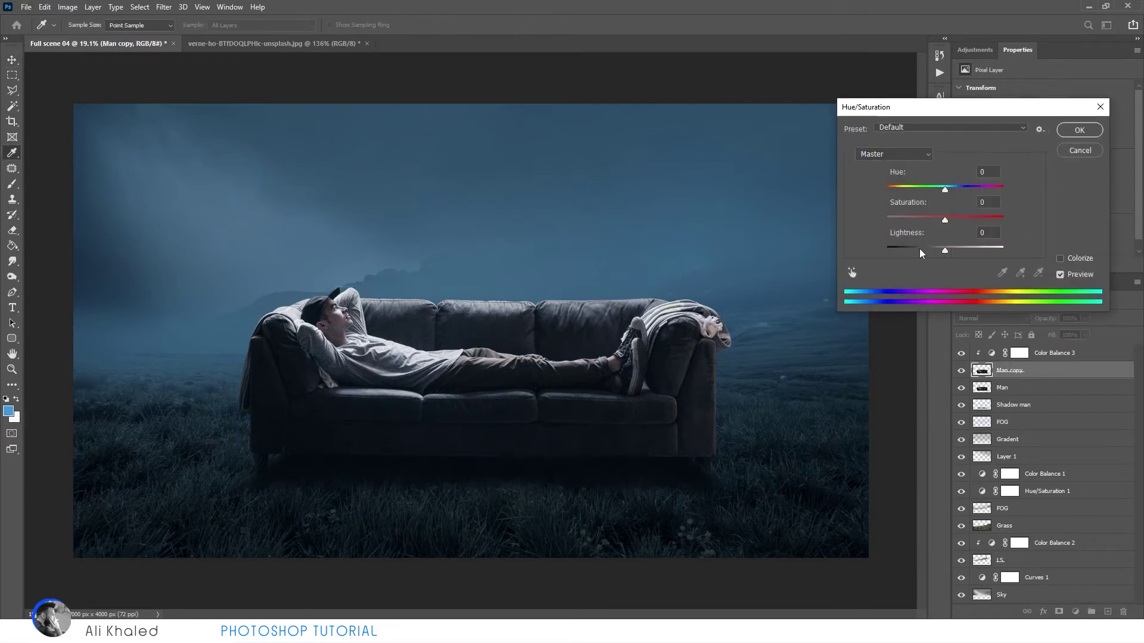
drag(920, 249, 60, 265)
key(Return)
Step: Give Man copy an inverted mask above Color Balance 3 and ready a soft 180 px eraser
click(1059, 612)
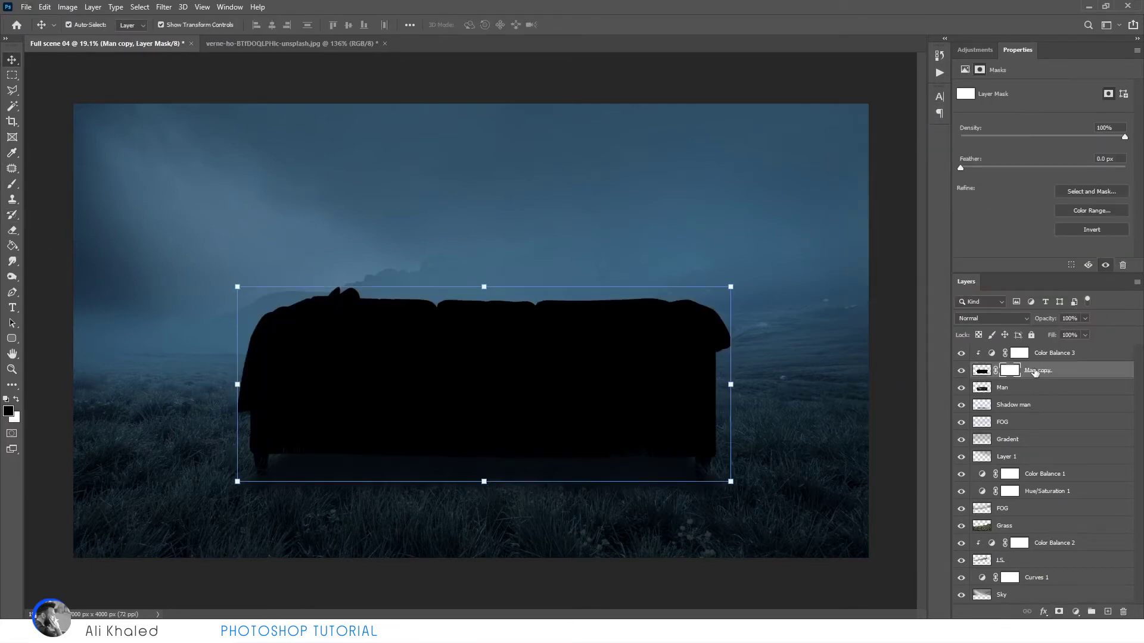
drag(1035, 372, 1042, 353)
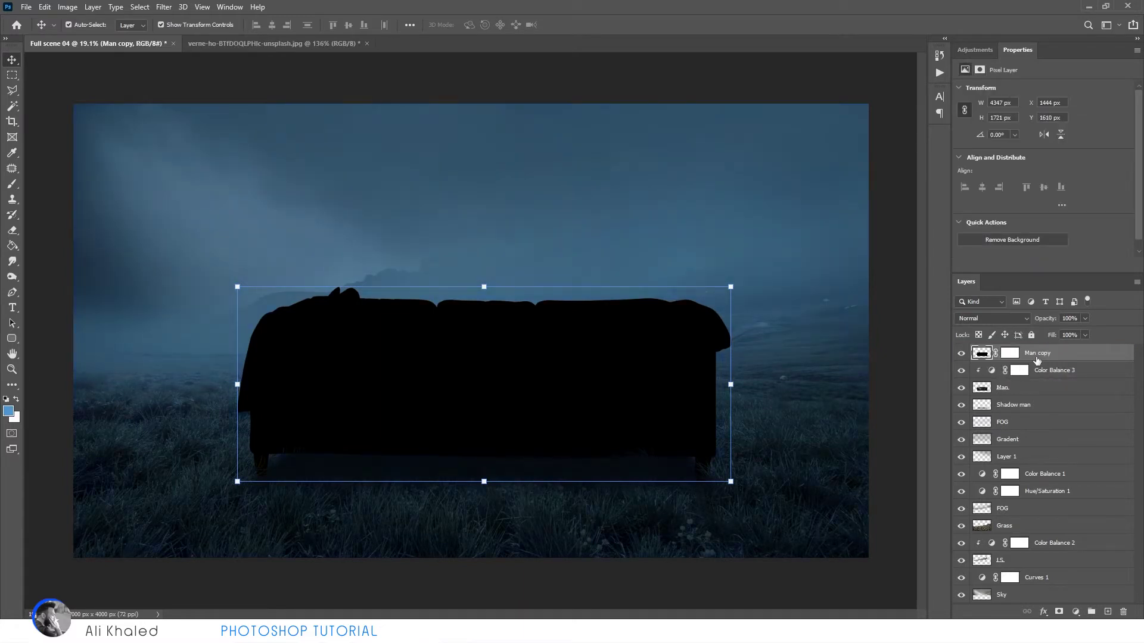
click(1008, 354)
key(ctrl+i)
key(e)
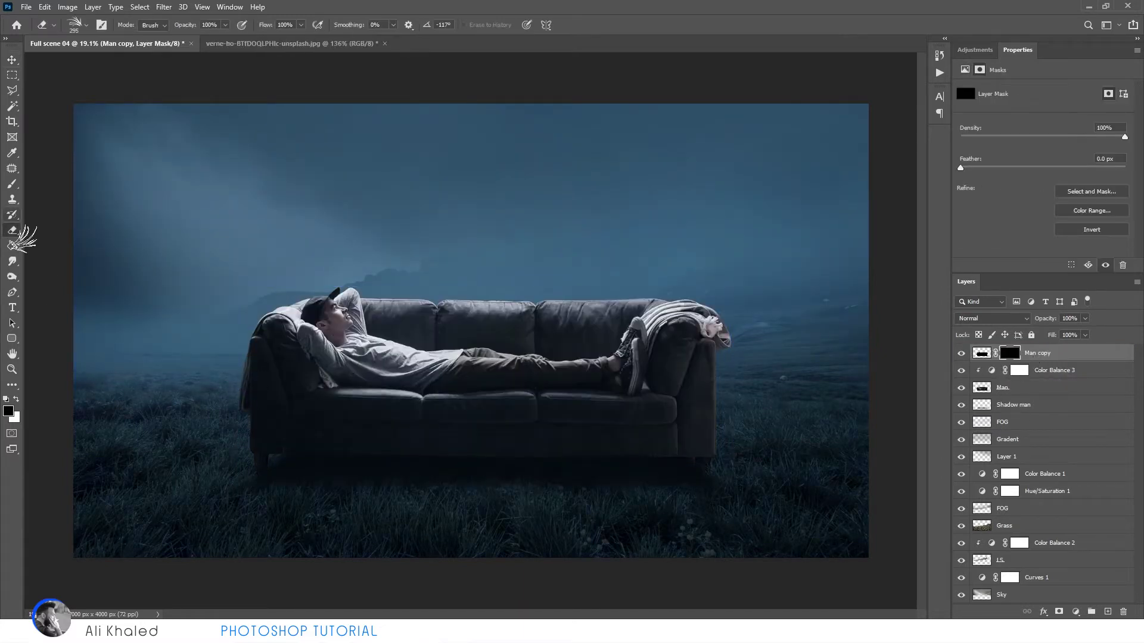
right_click(158, 248)
click(173, 329)
click(209, 25)
text(11)
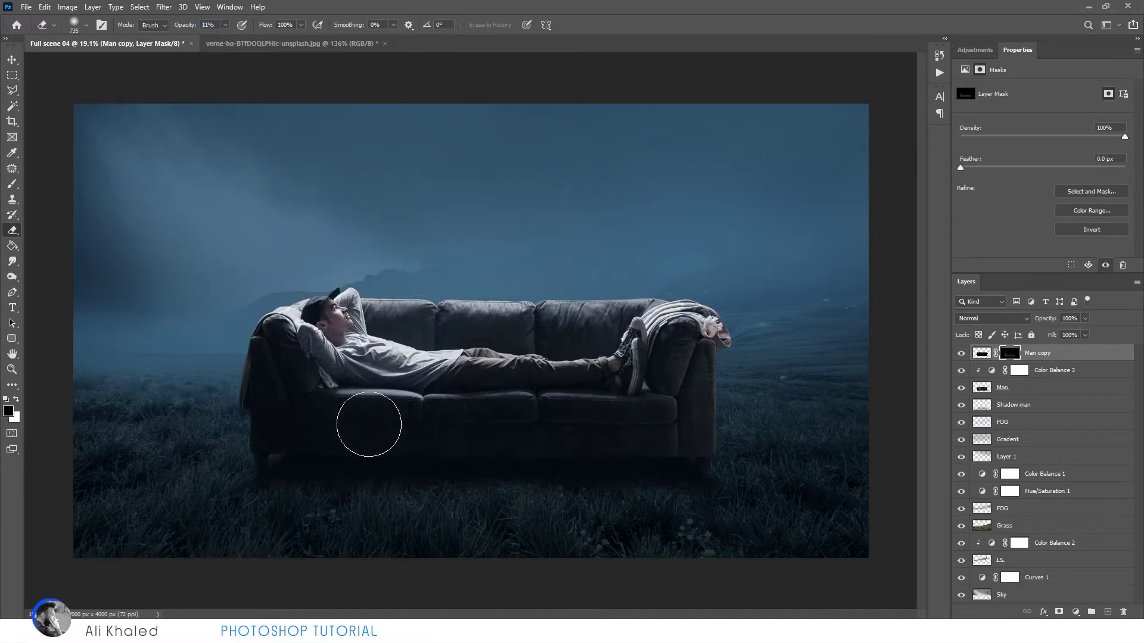
key(bracketleft)
key(bracketleft)
key(bracketleft)
click(9, 62)
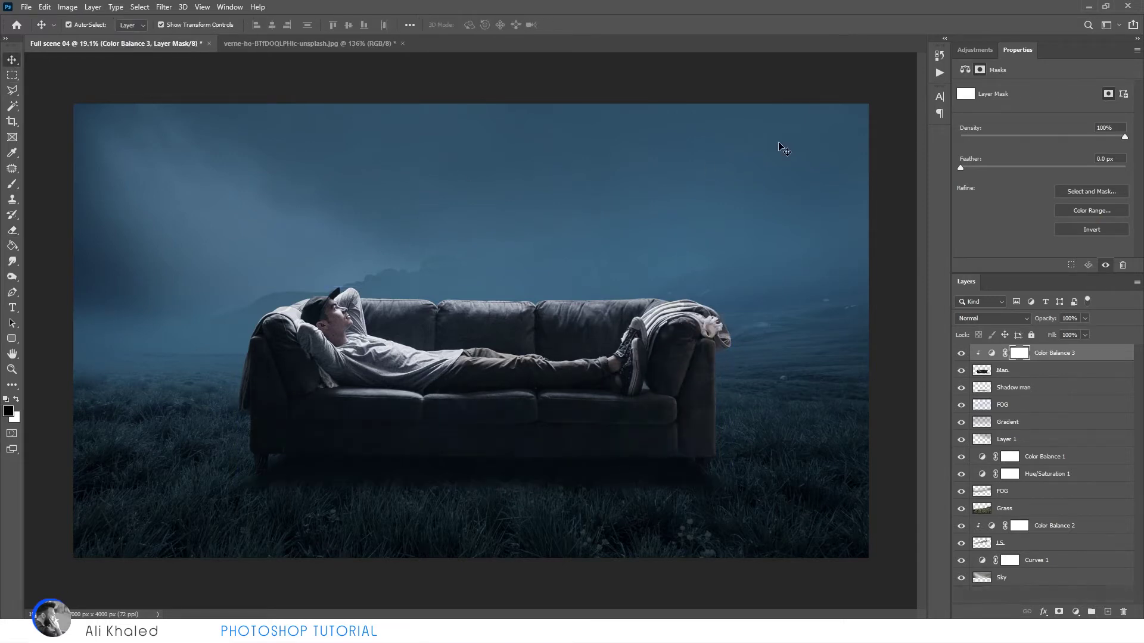
Step: Stretch the Shadow man layer slightly wider on both sides
click(1013, 405)
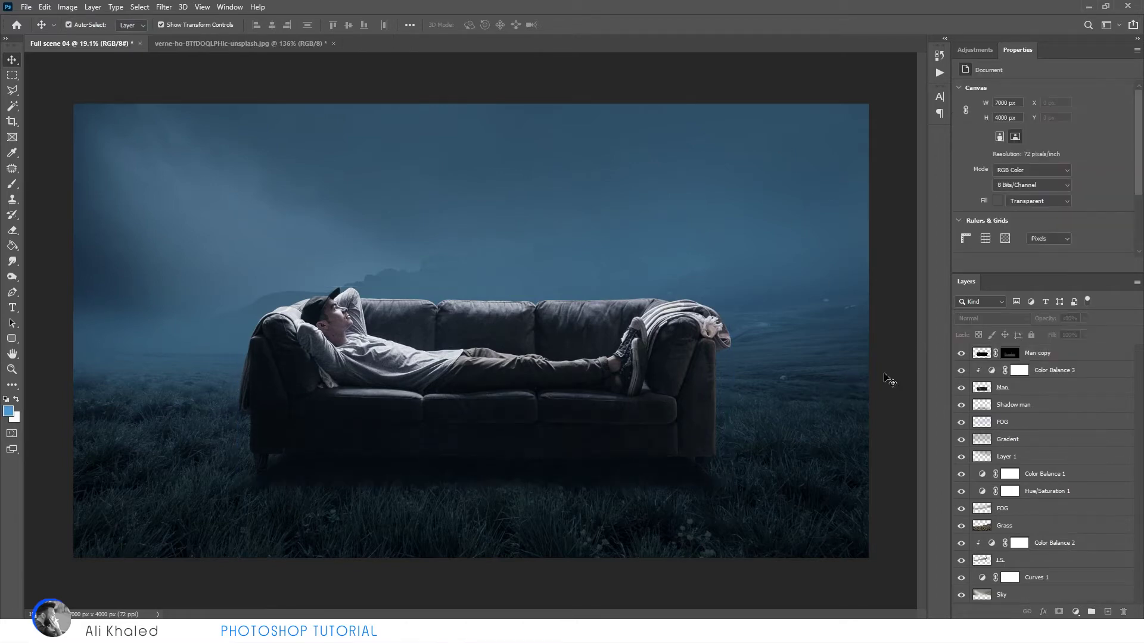
drag(737, 468, 743, 471)
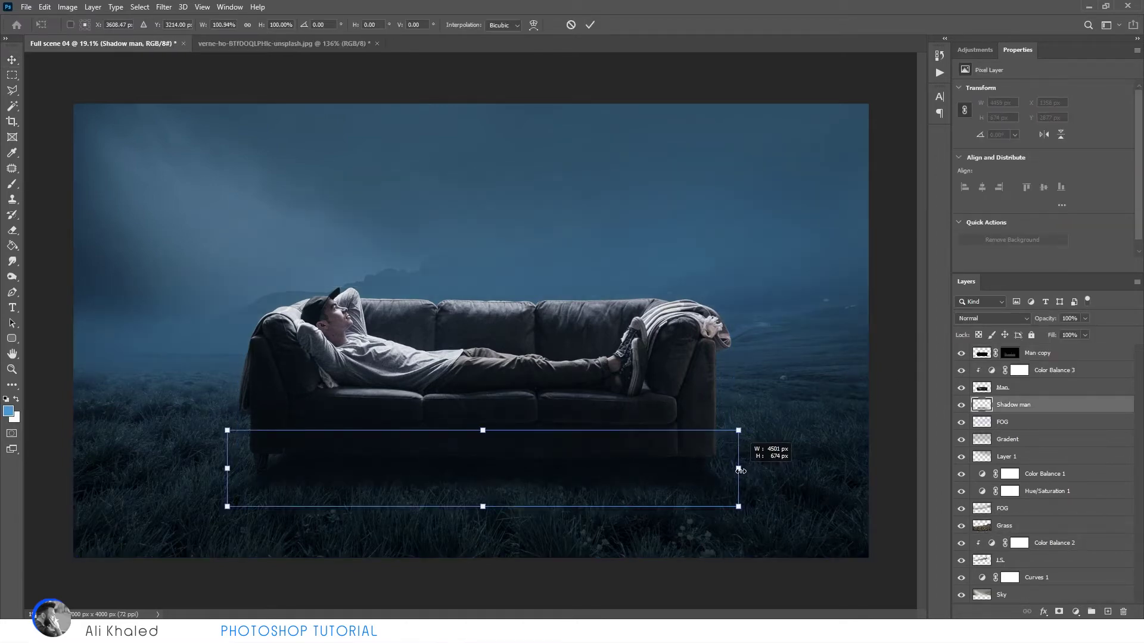
drag(227, 468, 221, 469)
key(Return)
key(e)
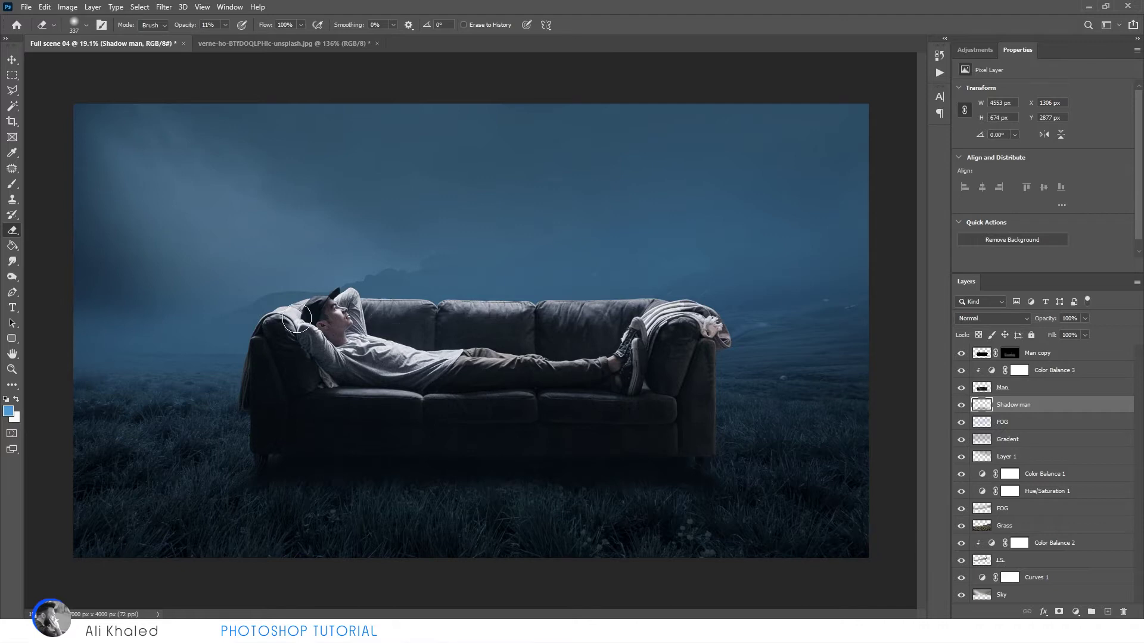
key(v)
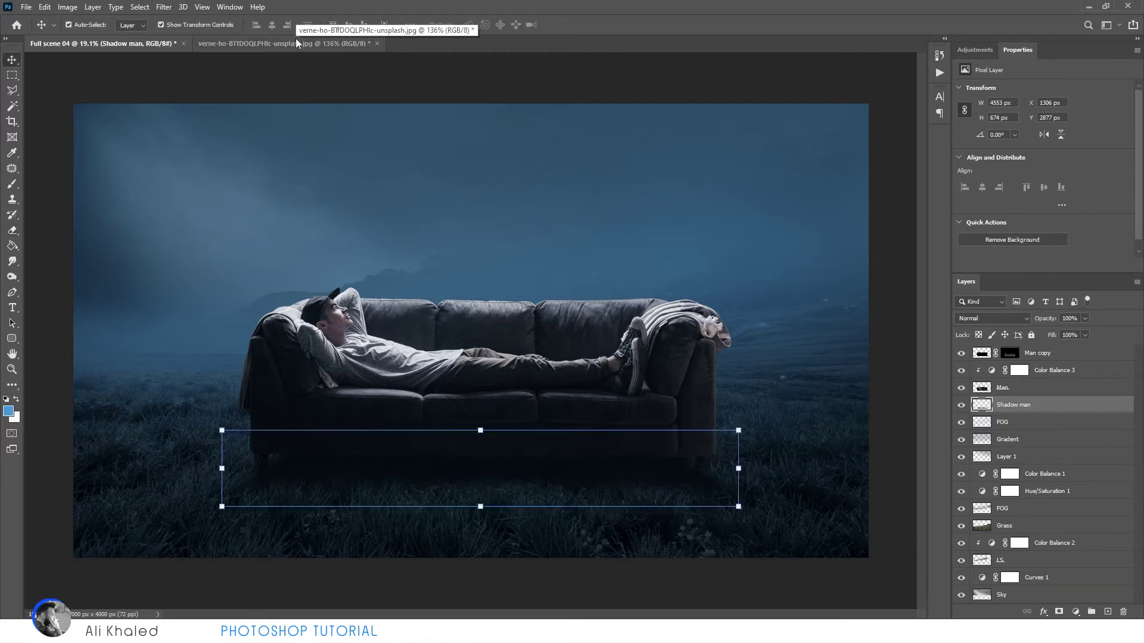
click(810, 294)
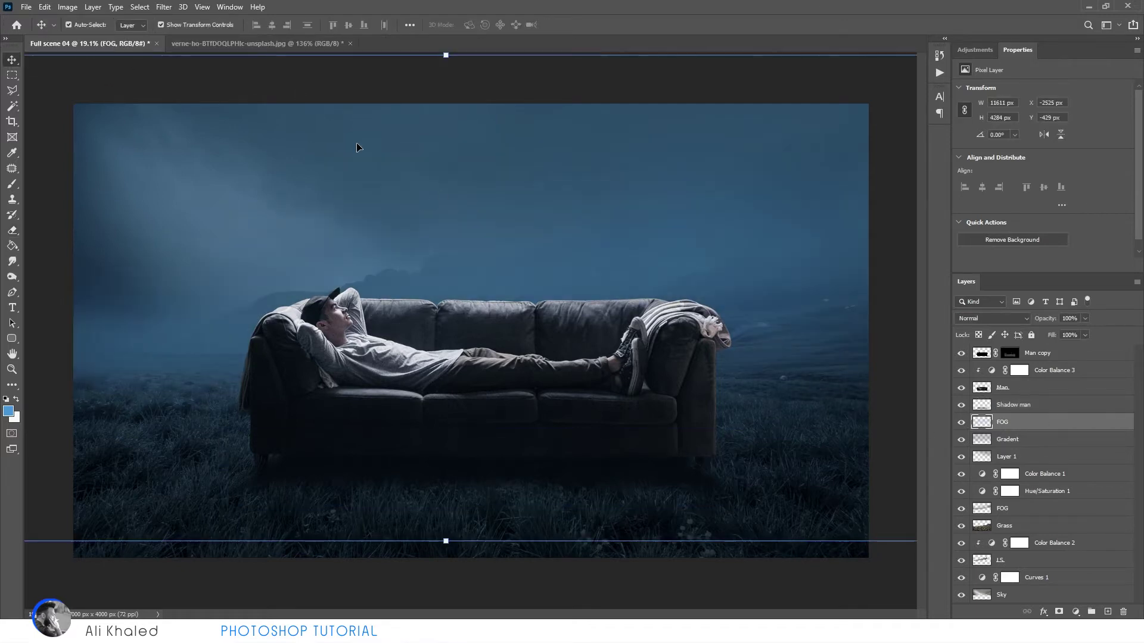
Step: Close the verne-ho sofa photo and open the jellyfish image
click(268, 44)
key(ctrl+w)
click(572, 242)
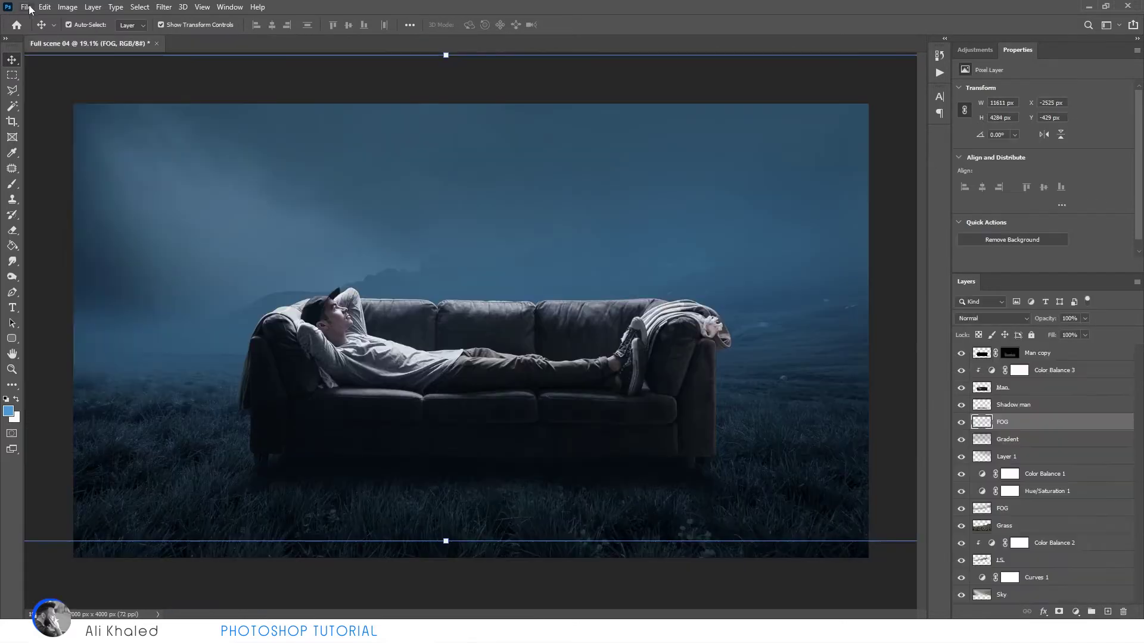
key(ctrl+o)
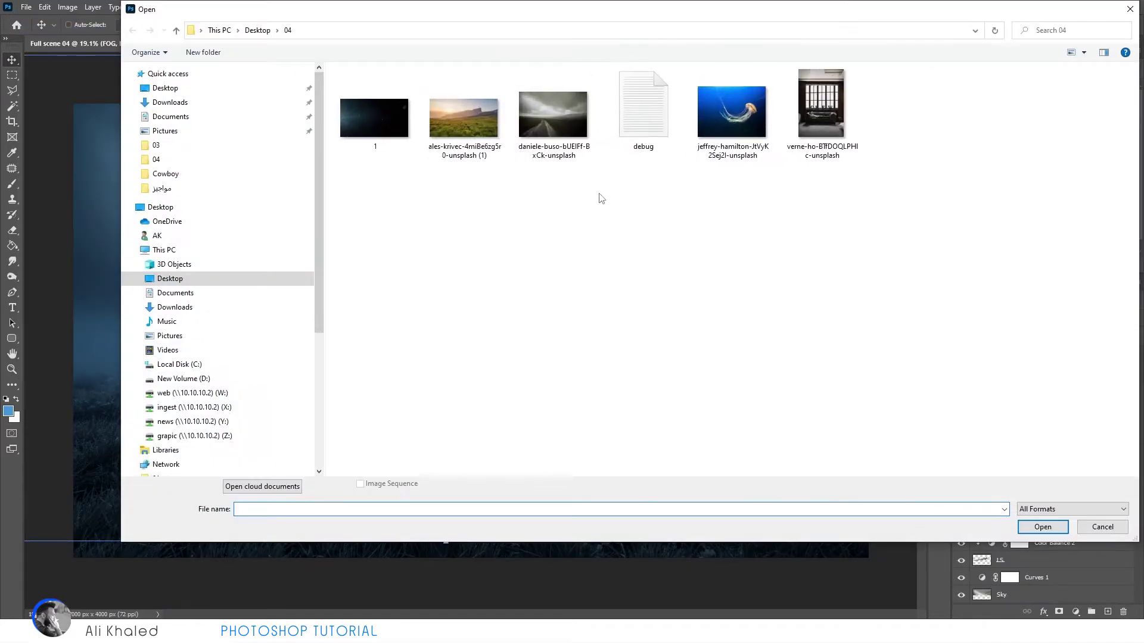
key(Escape)
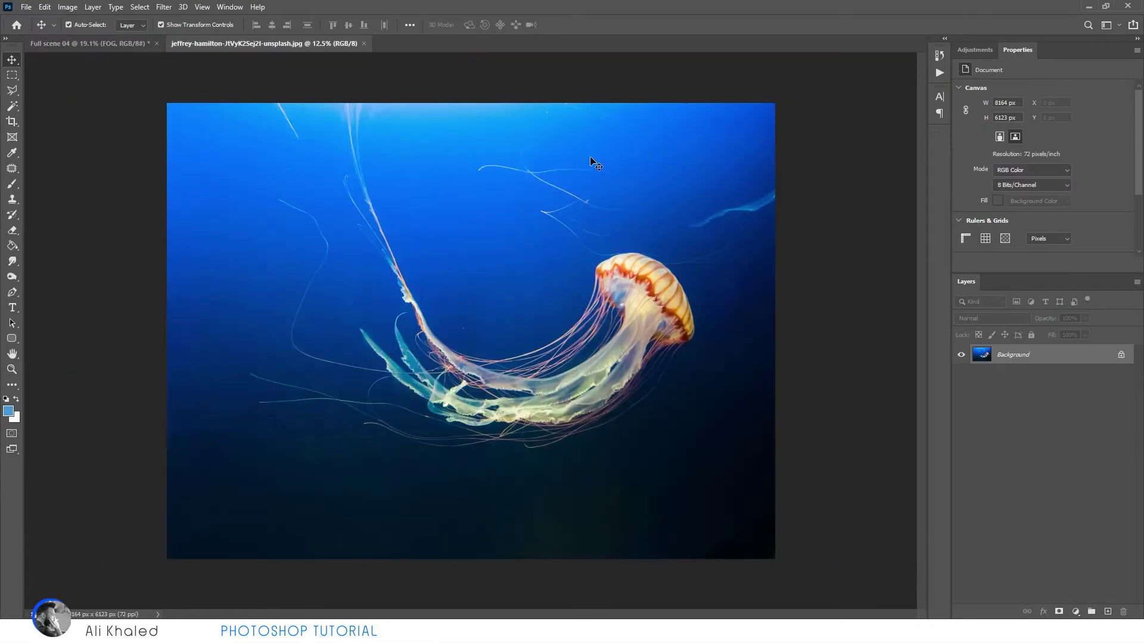
Step: Paste the jellyfish into Full scene 04, shrink it and flip it vertically
click(90, 44)
key(ctrl+v)
key(ctrl+t)
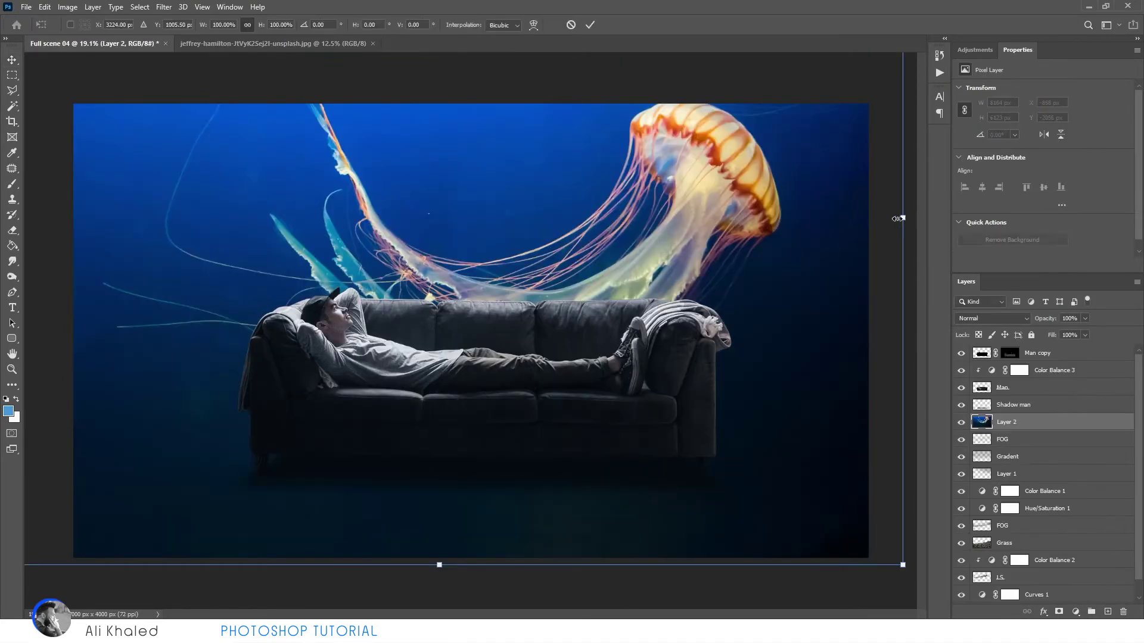
mouse_move(900, 218)
mouse_down()
mouse_move(374, 218)
mouse_move(412, 218)
mouse_move(58, 152)
mouse_up()
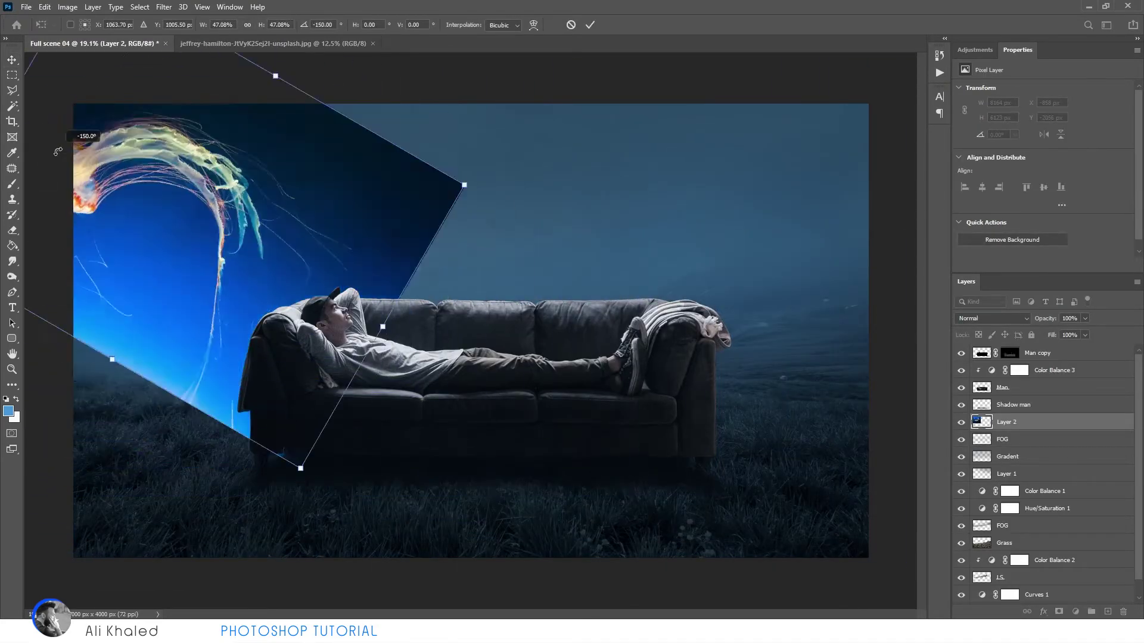
right_click(120, 366)
click(155, 571)
Step: Rotate and scale the jellyfish, positioning it above the sofa
mouse_move(119, 179)
mouse_down()
mouse_move(244, 89)
mouse_move(45, 194)
mouse_up()
drag(307, 170, 729, 170)
drag(815, 90, 727, 125)
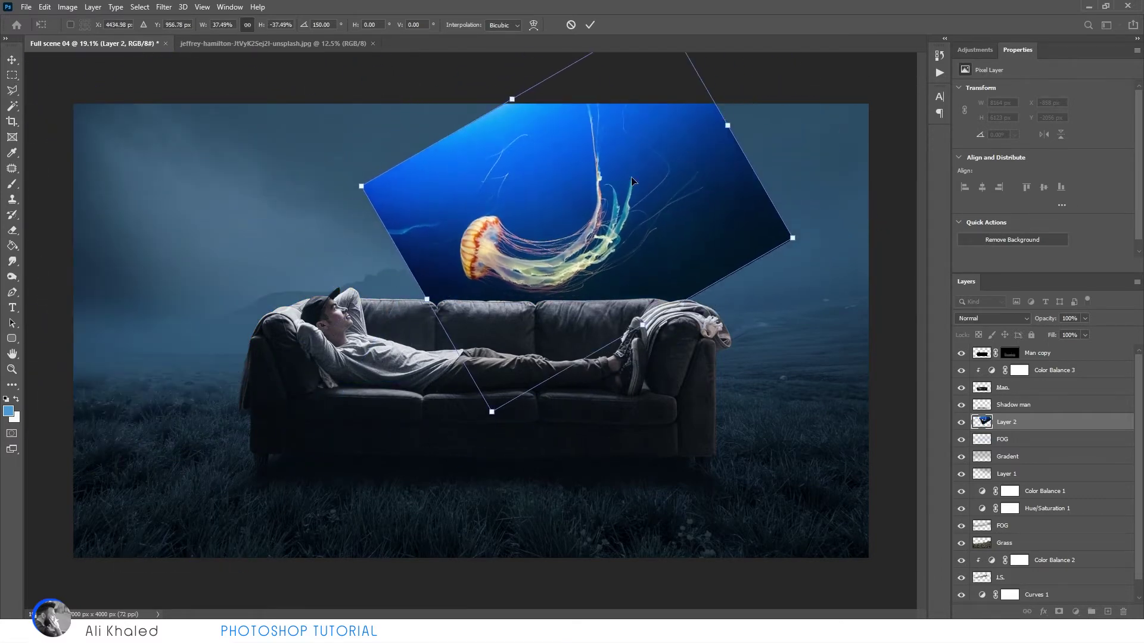
drag(632, 181, 539, 223)
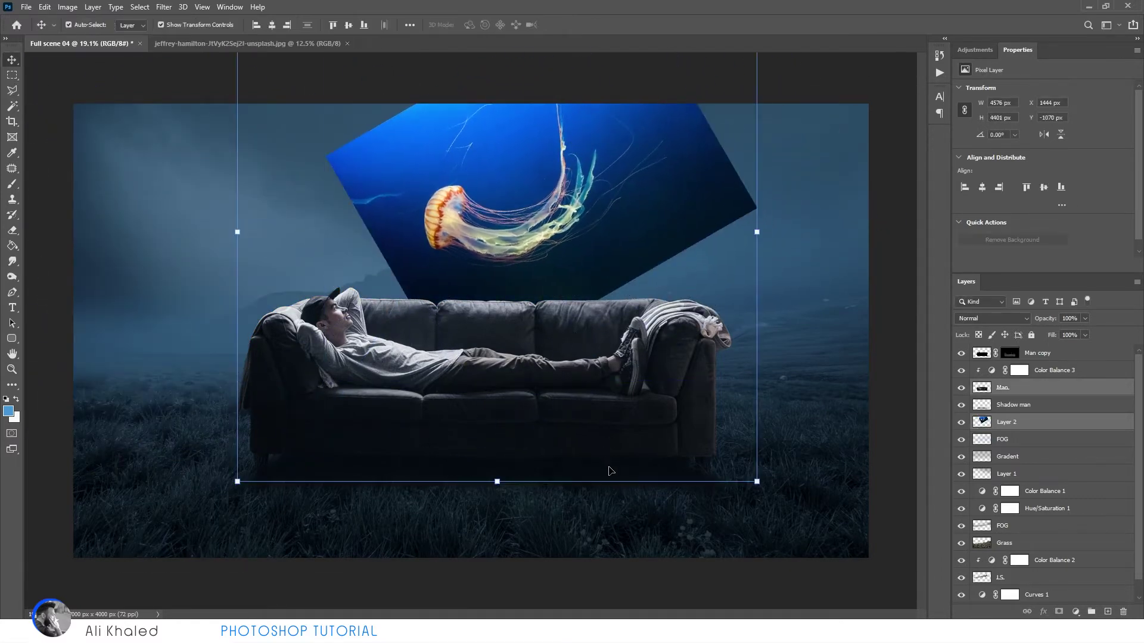
ctrl+click(691, 479)
Step: Move the jellyfish and sofa layers together, then scale the jellyfish to about 89%
drag(691, 480, 677, 475)
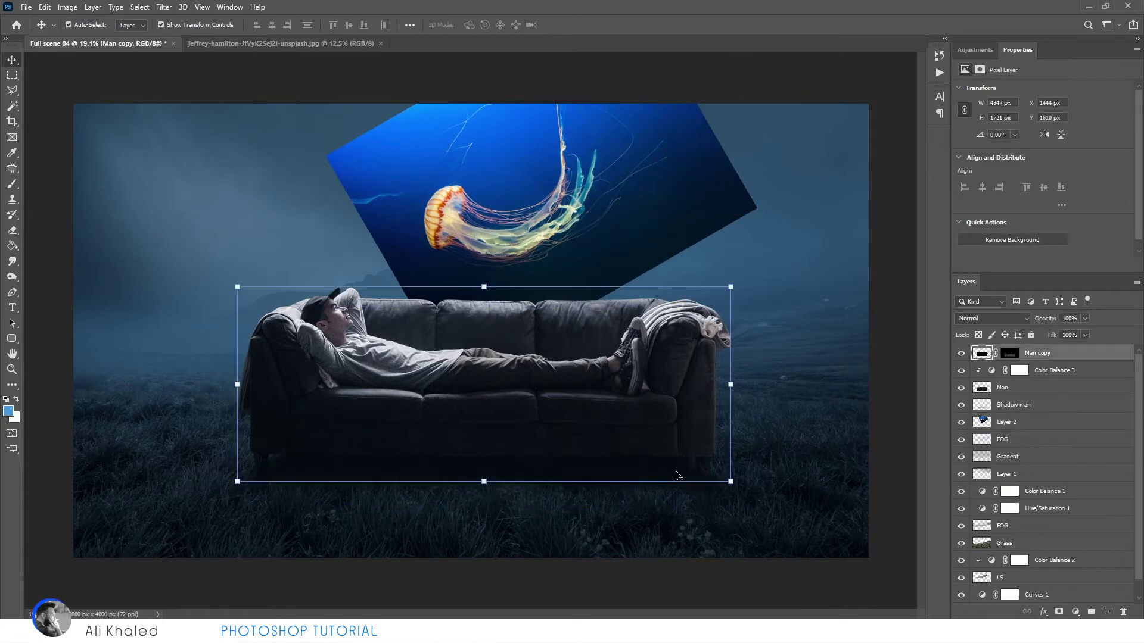
shift+click(1026, 420)
mouse_move(562, 190)
mouse_down()
mouse_move(549, 213)
mouse_move(554, 202)
mouse_move(566, 242)
mouse_up()
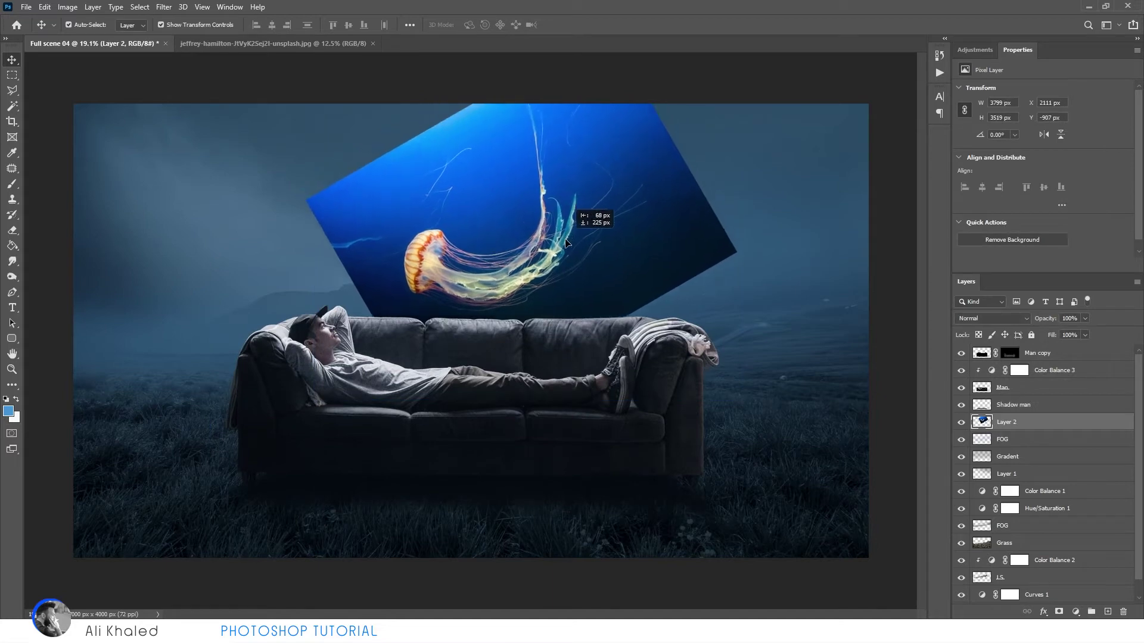
key(ctrl+t)
mouse_move(757, 226)
mouse_down()
mouse_move(633, 215)
mouse_move(738, 187)
mouse_up()
Step: Desaturate the jellyfish layer's Blues to Saturation -100 with Hue/Saturation
key(Return)
key(ctrl+u)
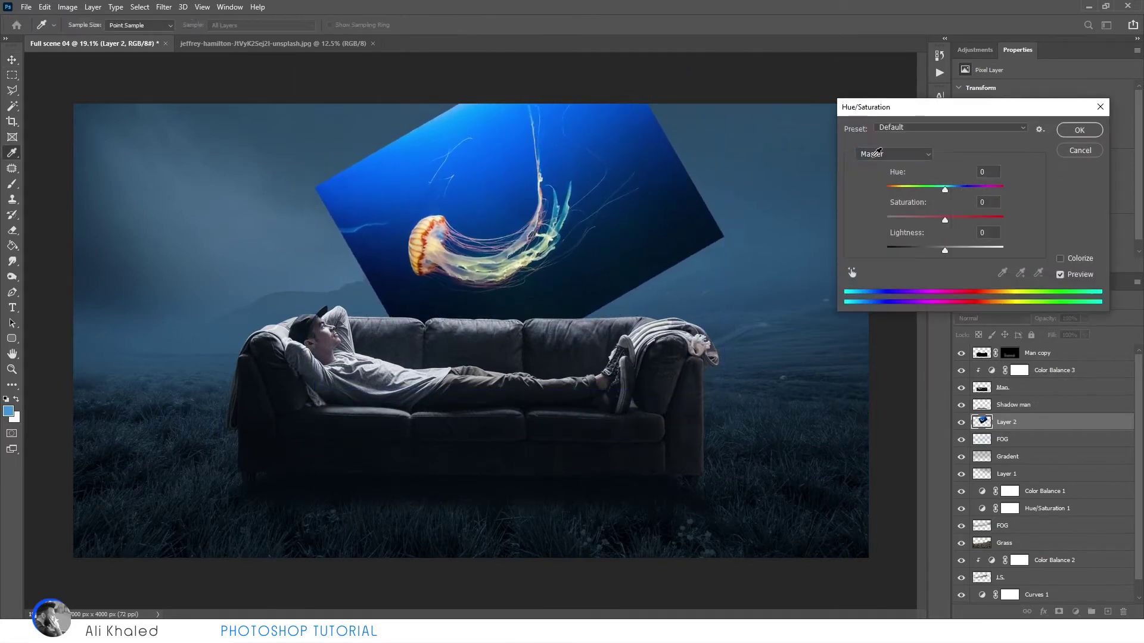
click(878, 152)
click(870, 222)
mouse_move(945, 220)
mouse_down()
mouse_move(885, 237)
mouse_move(888, 252)
mouse_up()
click(1079, 129)
Step: Set the jellyfish layer to Screen blending and adjust its Levels to 0.34 and 225
click(992, 318)
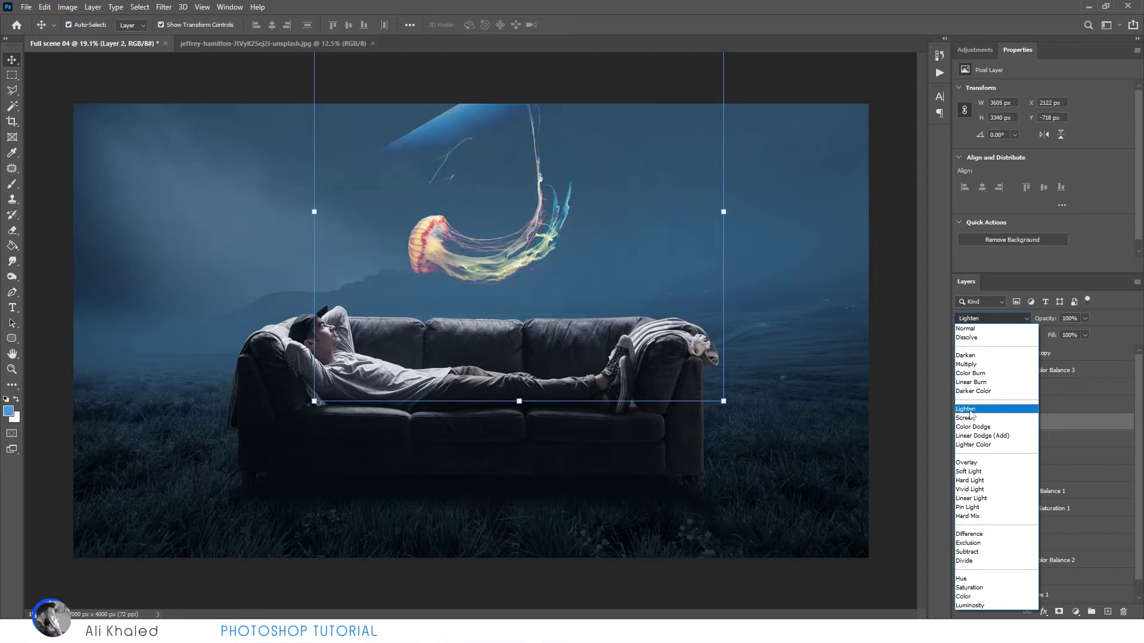
click(966, 418)
click(67, 6)
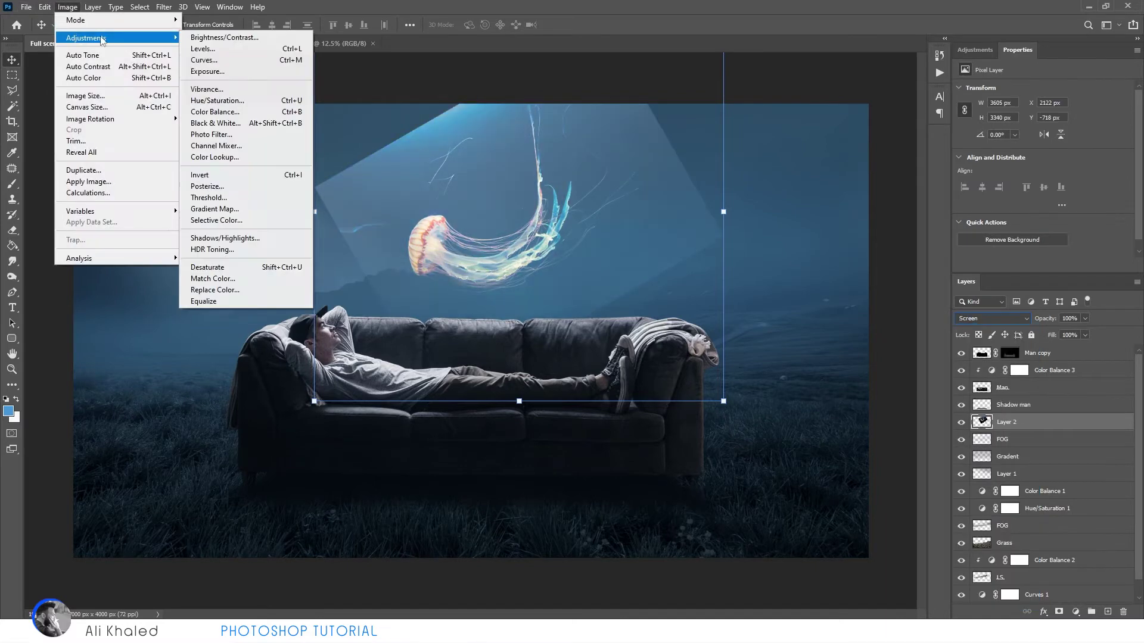
click(202, 48)
drag(790, 246, 847, 246)
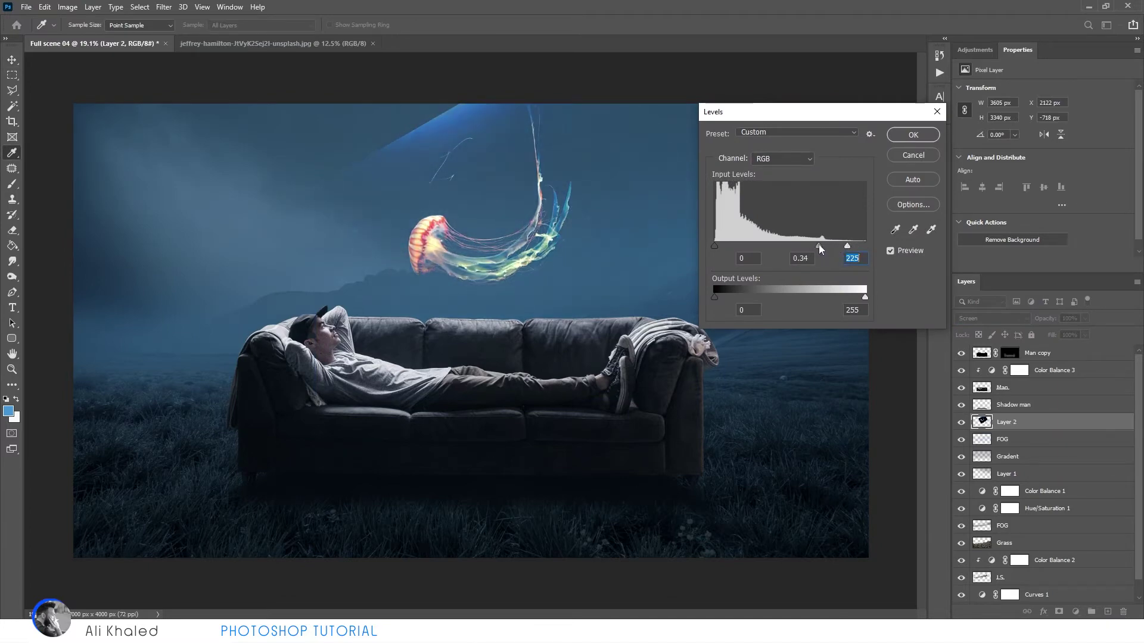
key(Return)
Step: Erase the blue light streak at full opacity and nudge the jellyfish slightly lower
key(e)
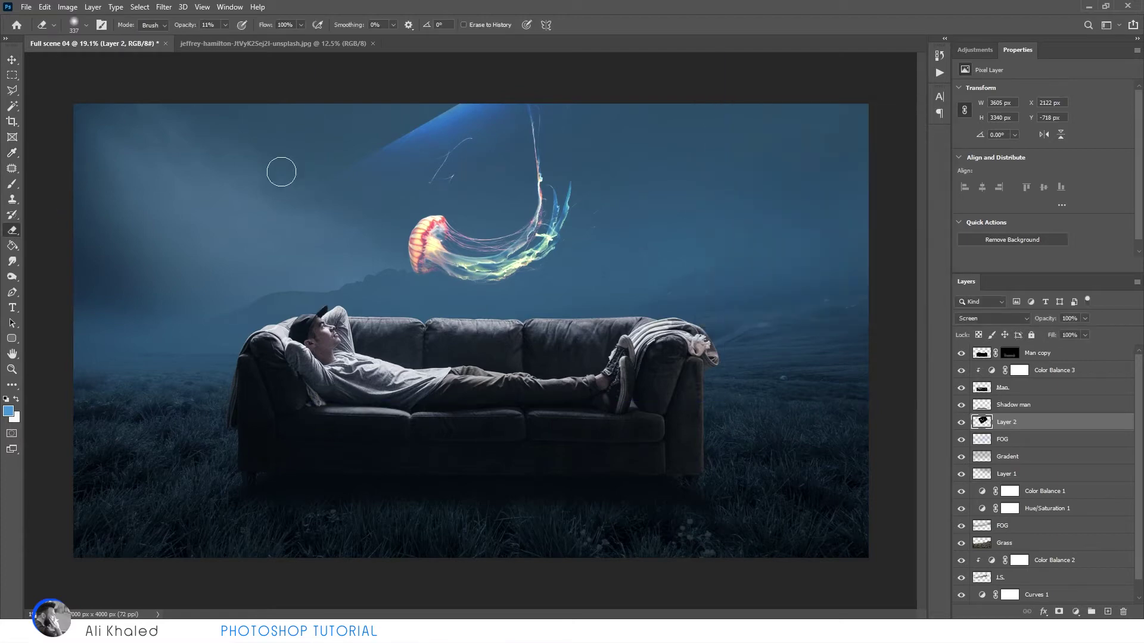
key(0)
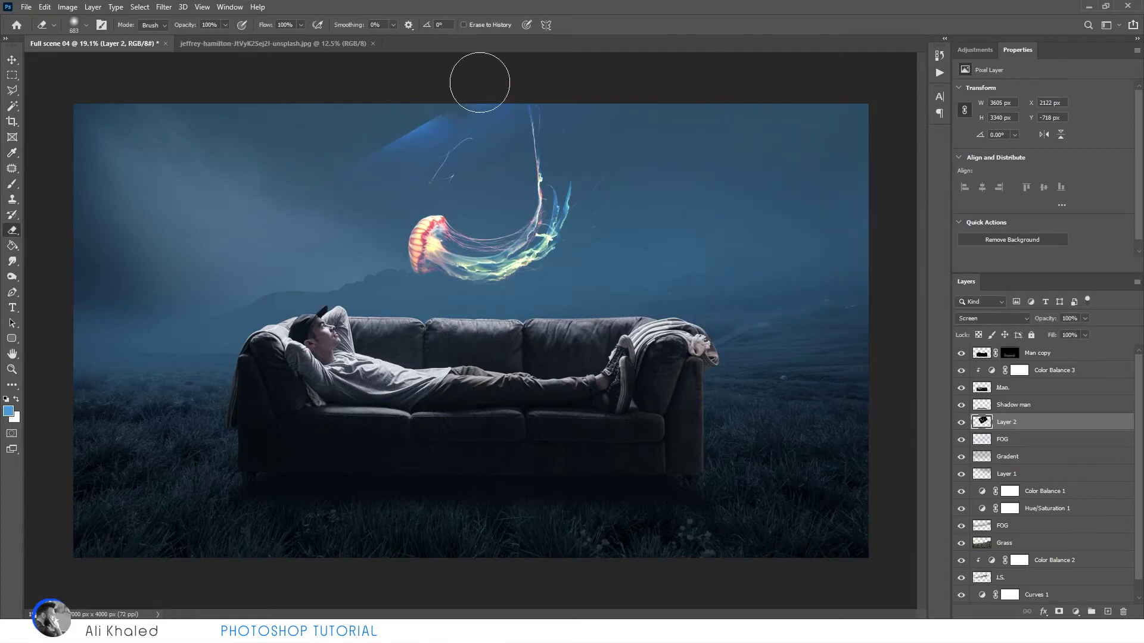
drag(462, 101, 310, 174)
drag(481, 108, 485, 107)
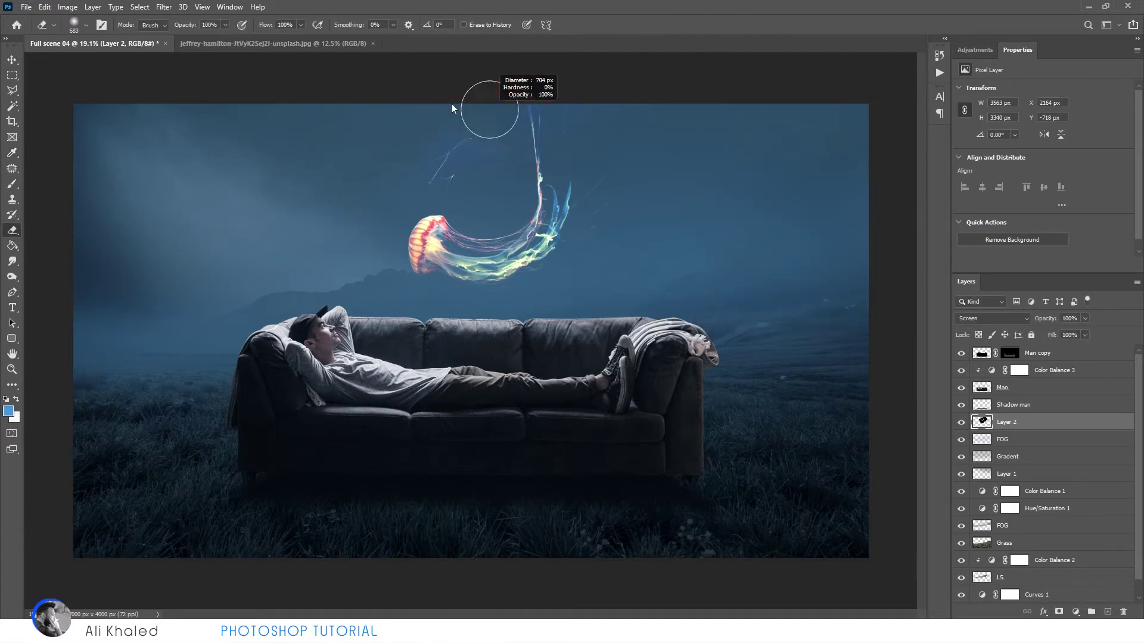
click(11, 60)
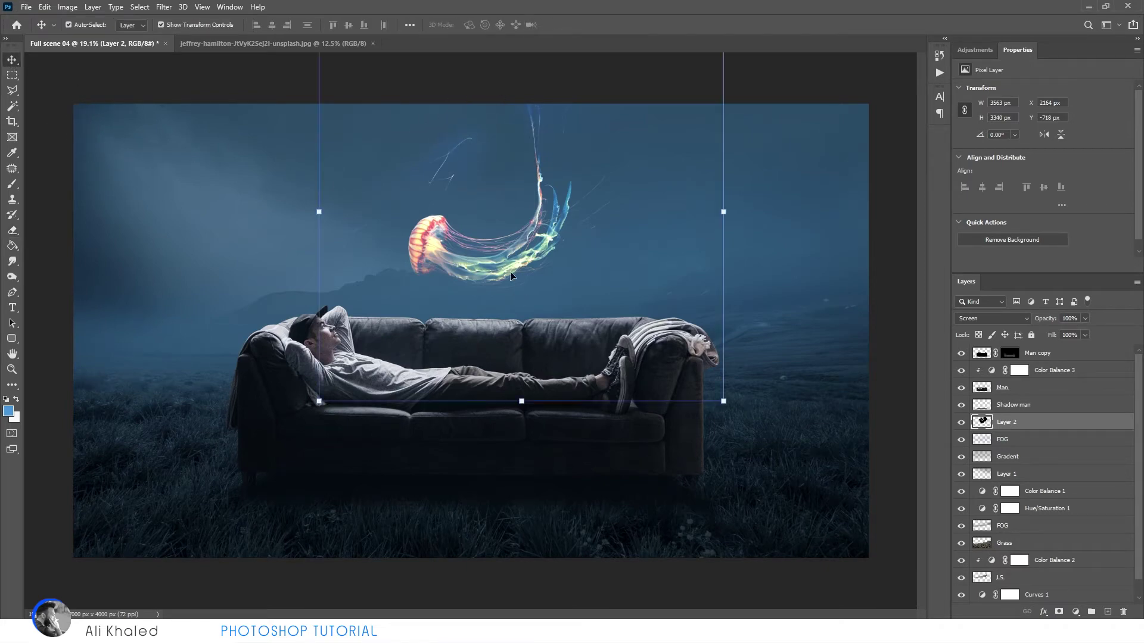
drag(501, 238, 504, 248)
Step: Brighten the jellyfish on Layer 2 by raising its Curves
click(67, 6)
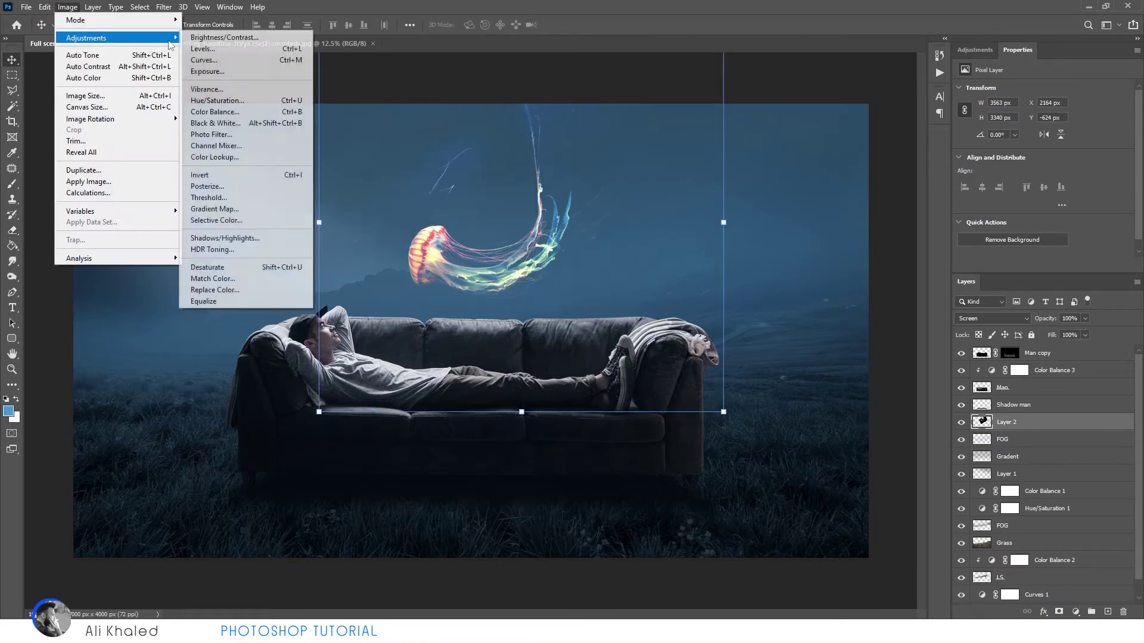
click(265, 60)
click(734, 231)
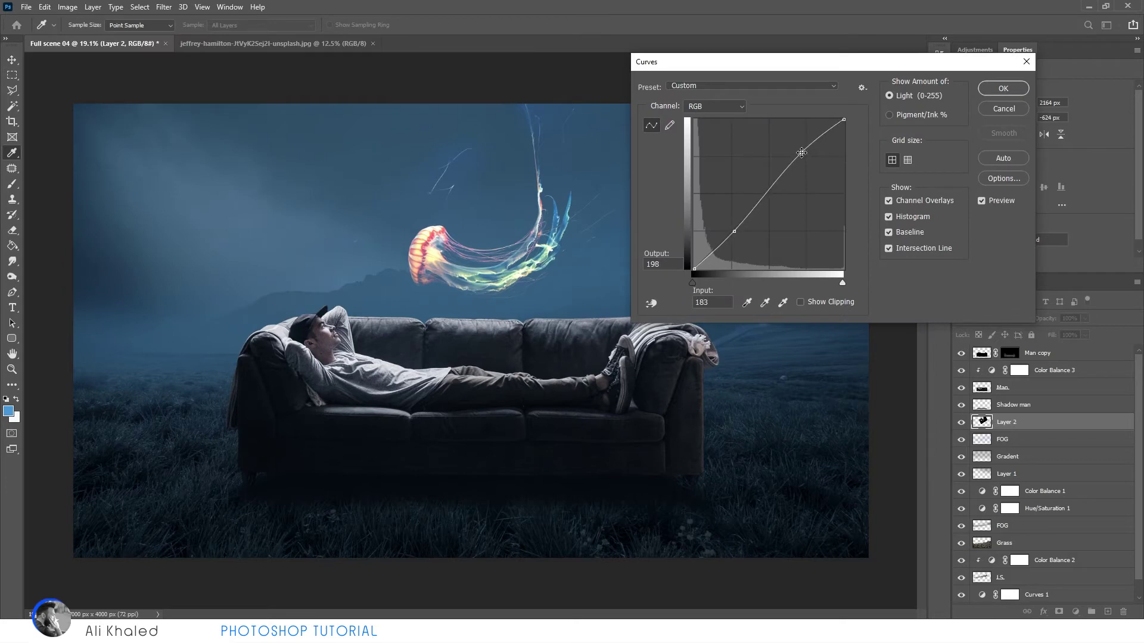
drag(802, 152, 787, 140)
key(Return)
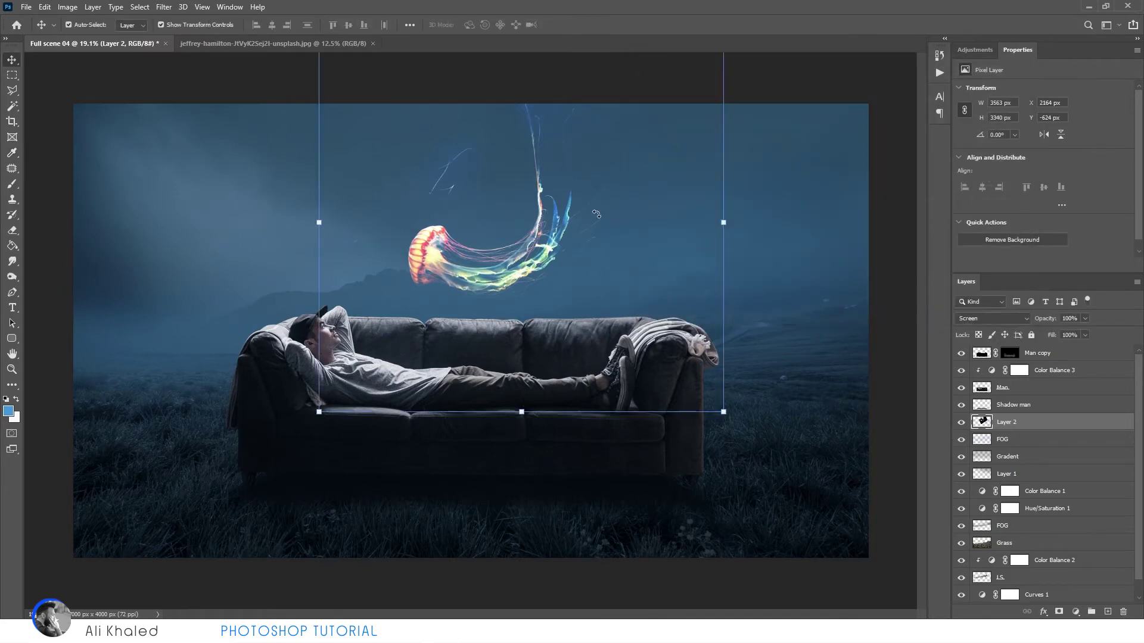
Step: Duplicate the jellyfish layer and Gaussian-blur the copy at about 193.5 px
key(ctrl+j)
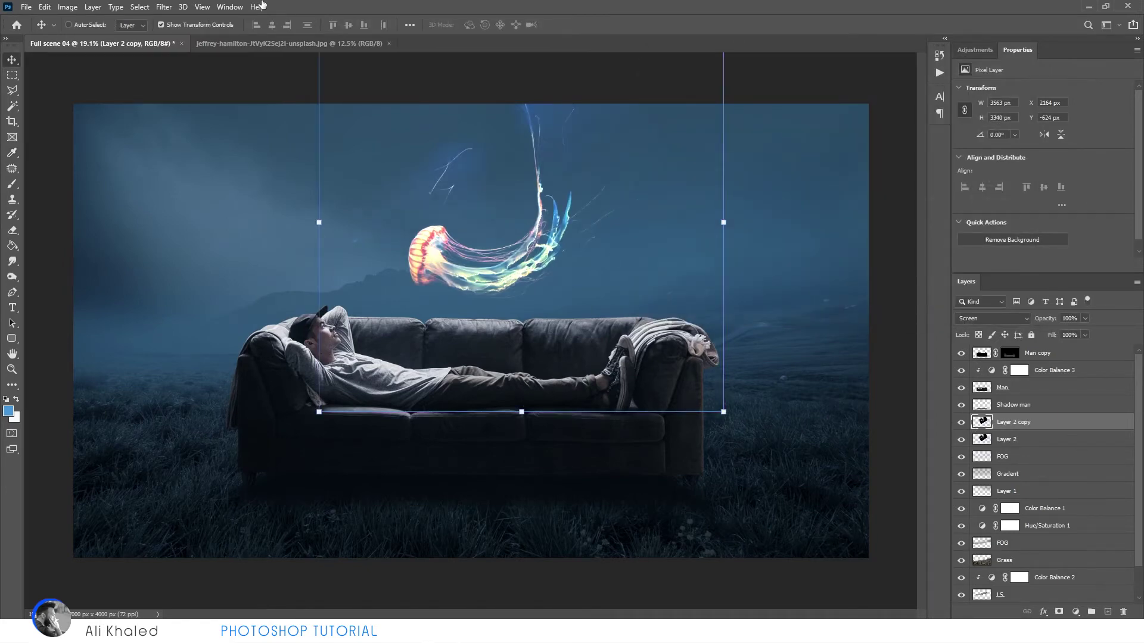
click(164, 7)
click(342, 185)
click(860, 351)
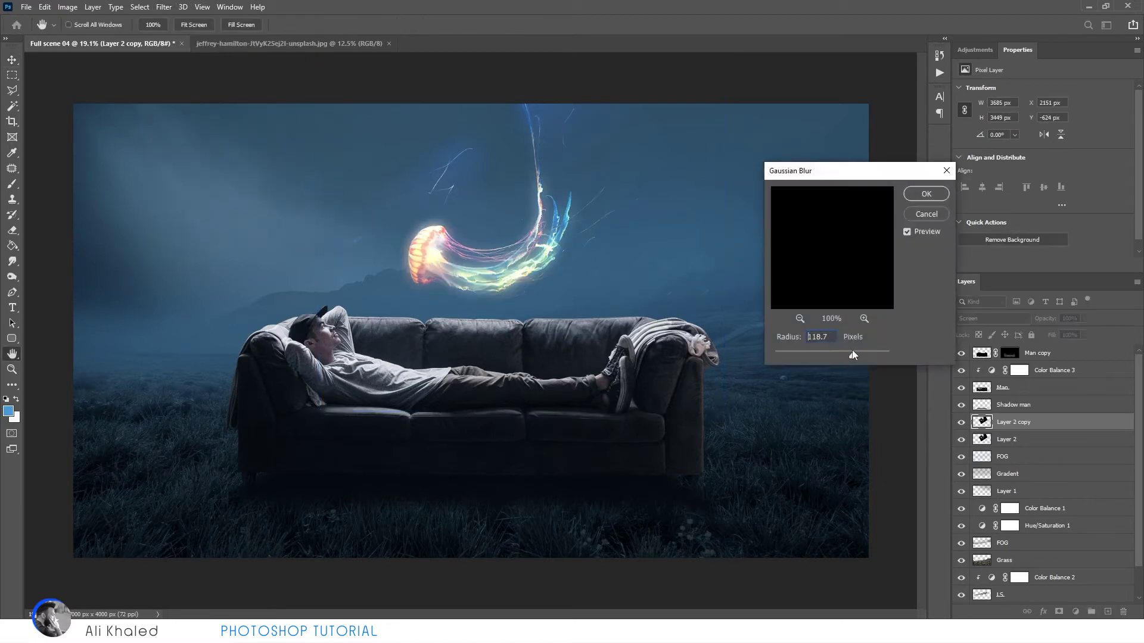
click(801, 355)
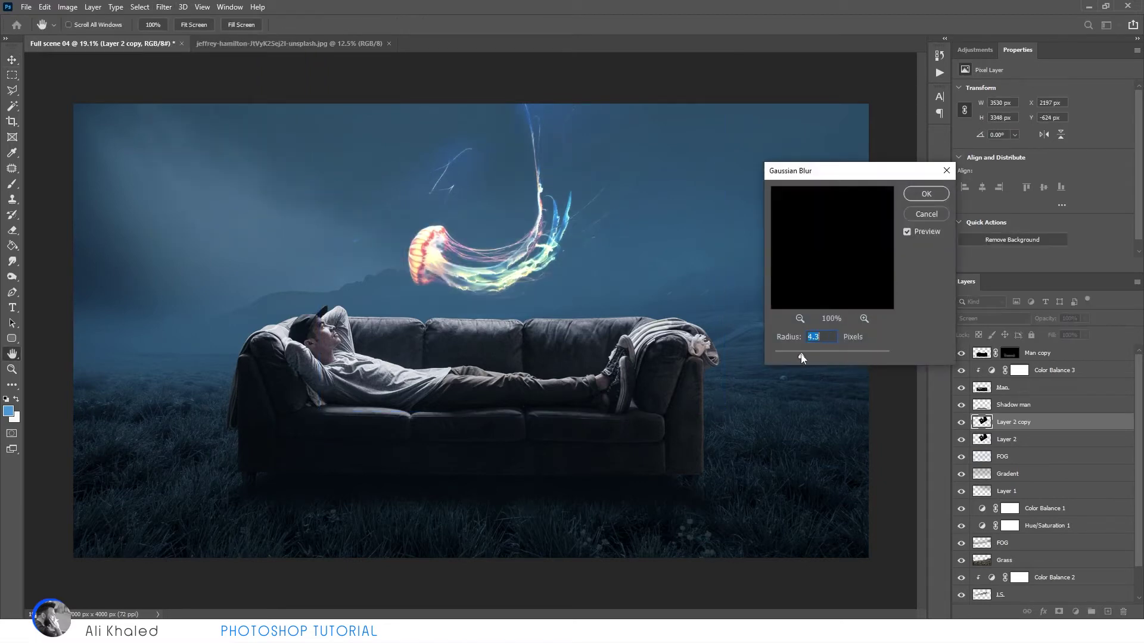
drag(831, 357, 868, 357)
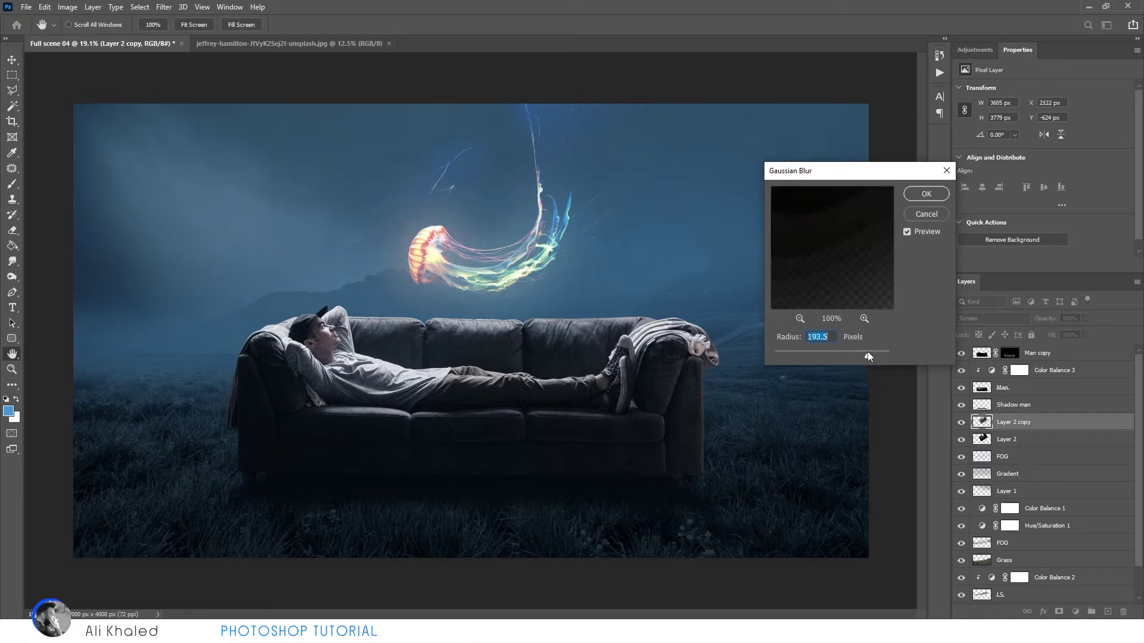
key(Return)
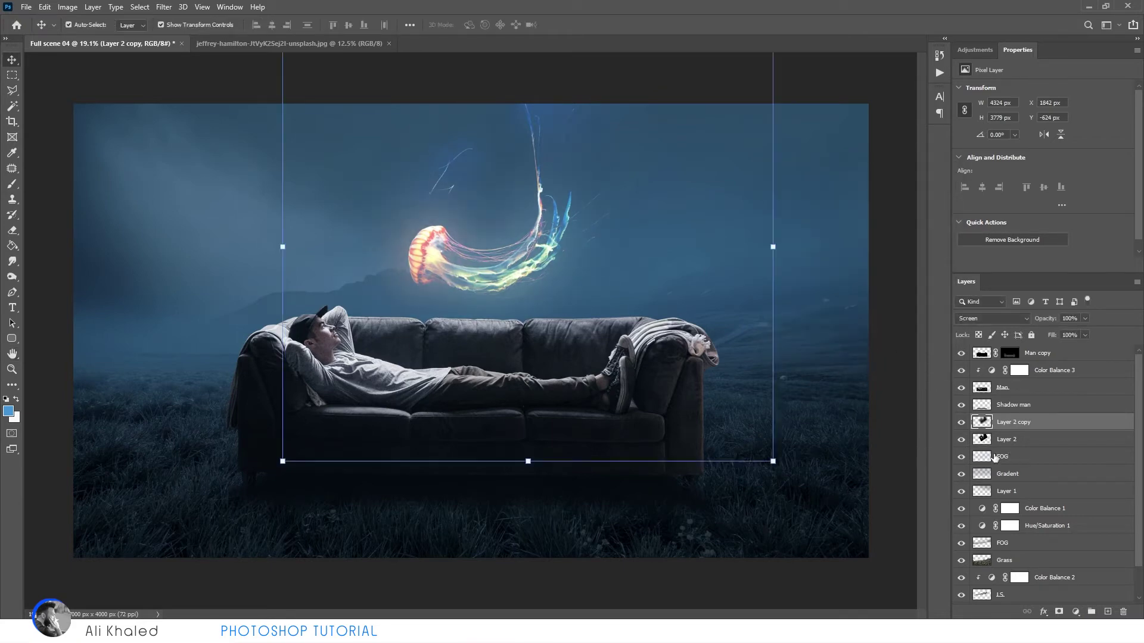
Step: Darken the old FOG layer with Hue/Saturation Lightness -100
click(962, 456)
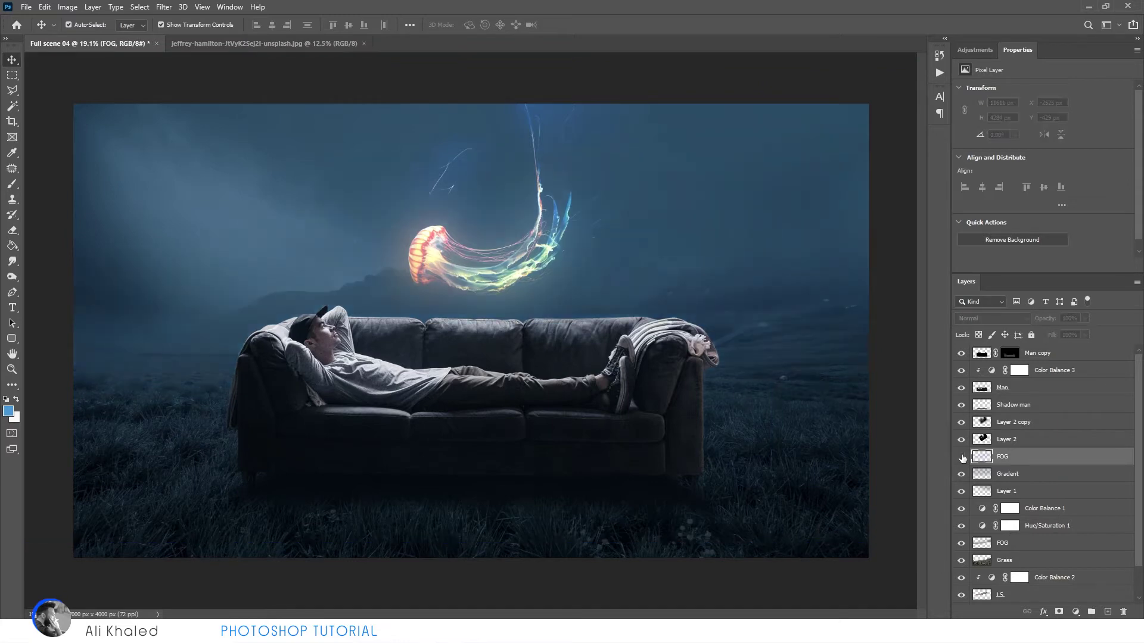
key(ctrl+u)
drag(873, 252, 890, 256)
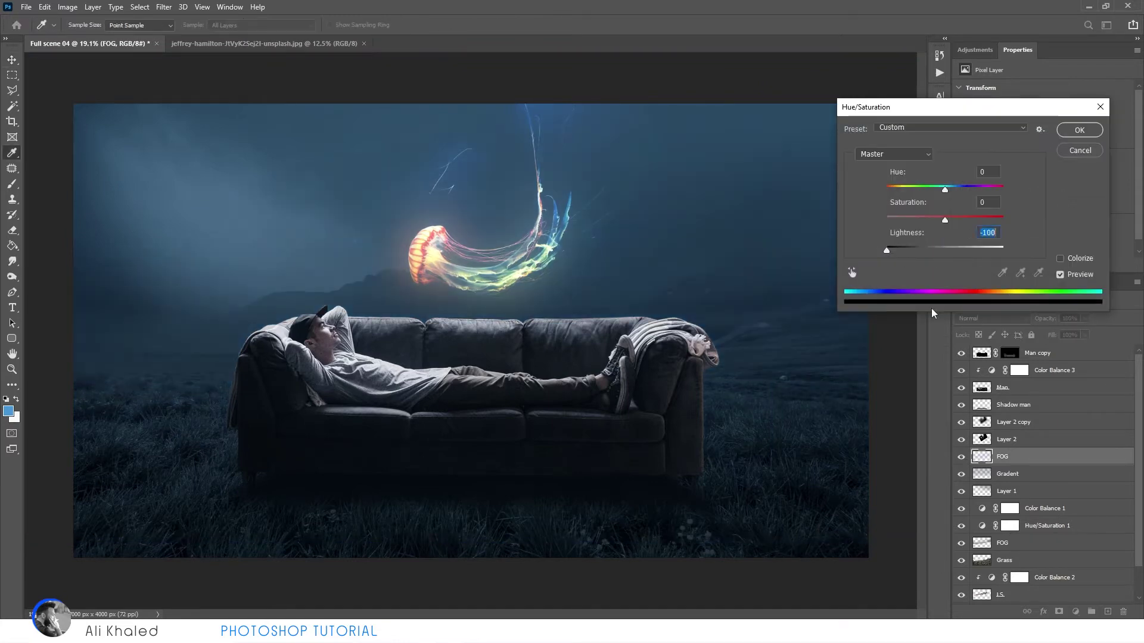
key(Return)
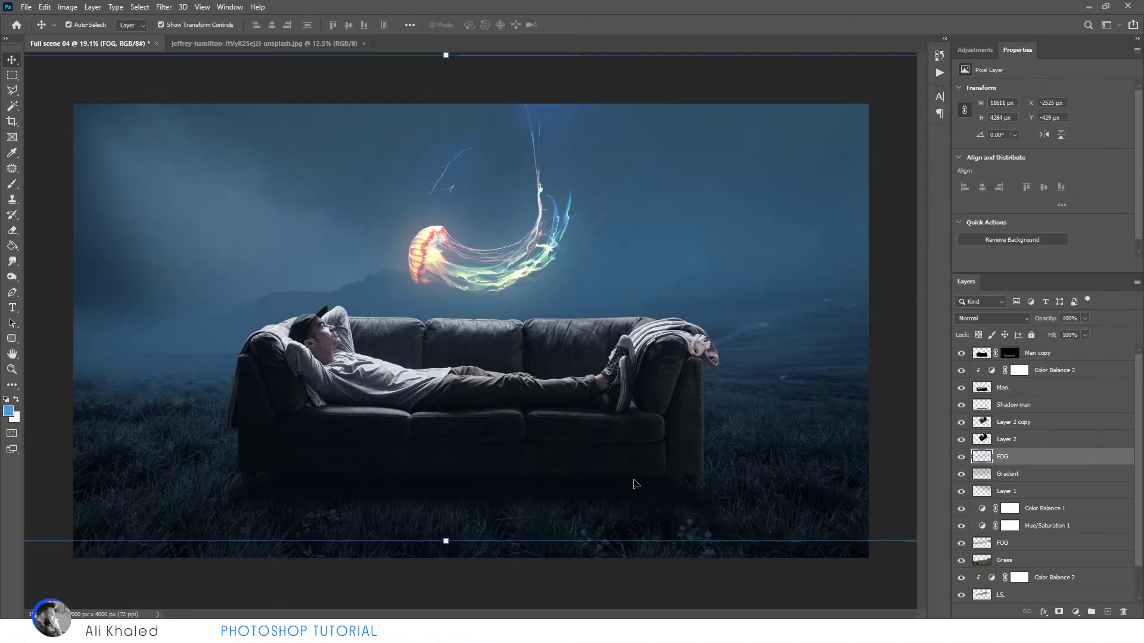
Step: Add a new top layer named FOG and paint a dark soft stroke across the lower scene
click(650, 456)
click(1107, 612)
text(FOG)
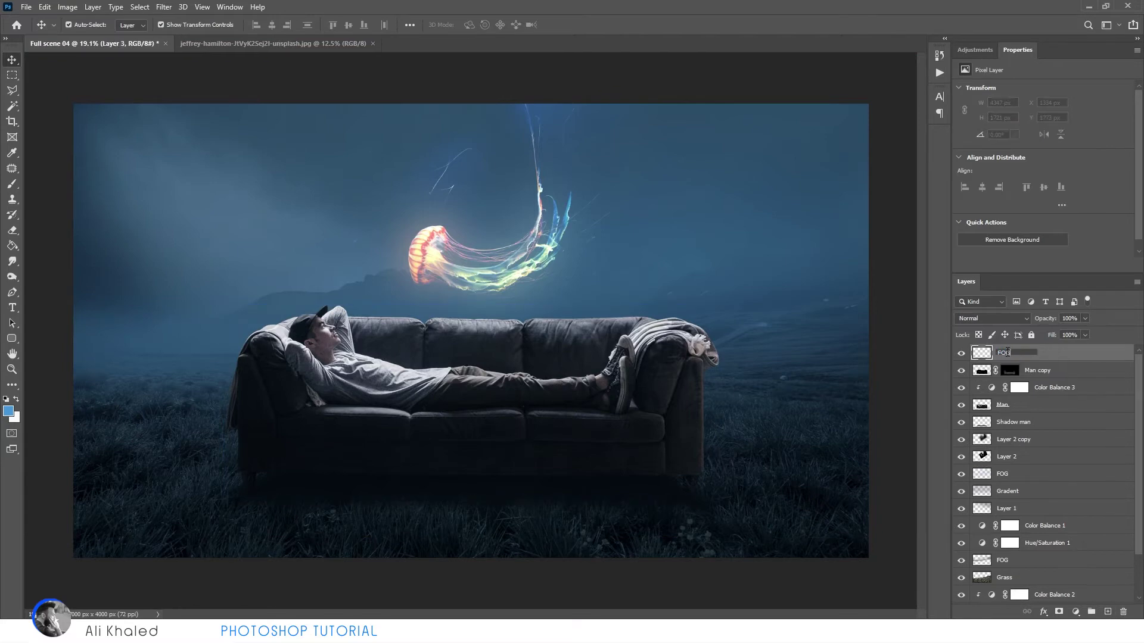
key(Return)
click(14, 186)
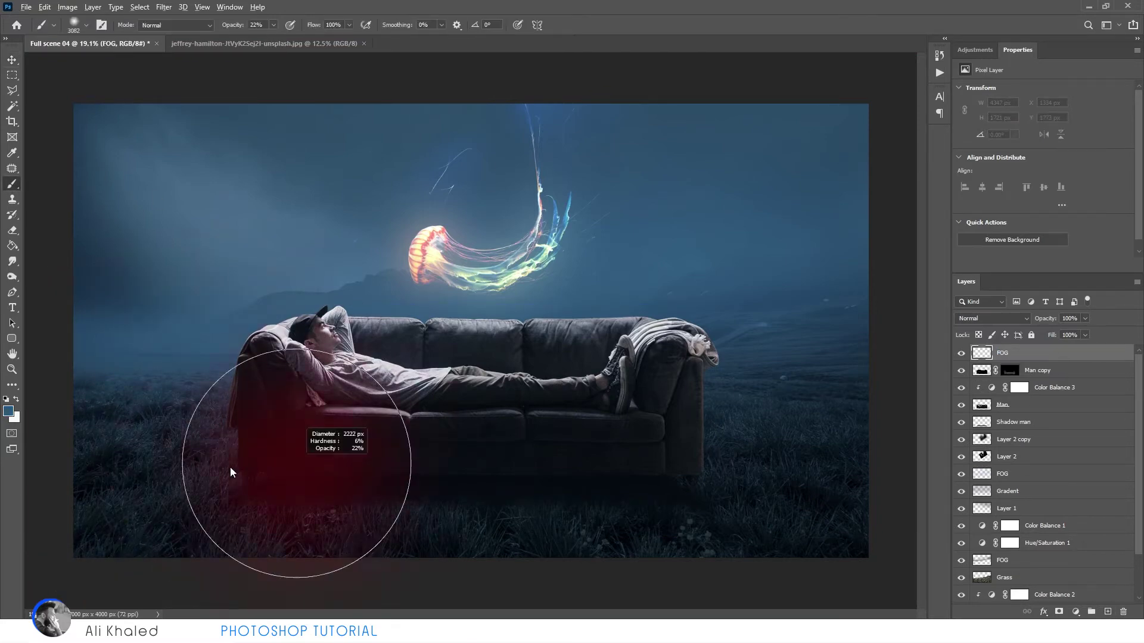
alt+click(361, 499)
mouse_move(625, 472)
mouse_down()
mouse_move(702, 473)
mouse_move(255, 473)
mouse_up()
Step: Brush more soft fog around the sofa's base and over the lower grass with a smaller brush
drag(682, 452, 655, 453)
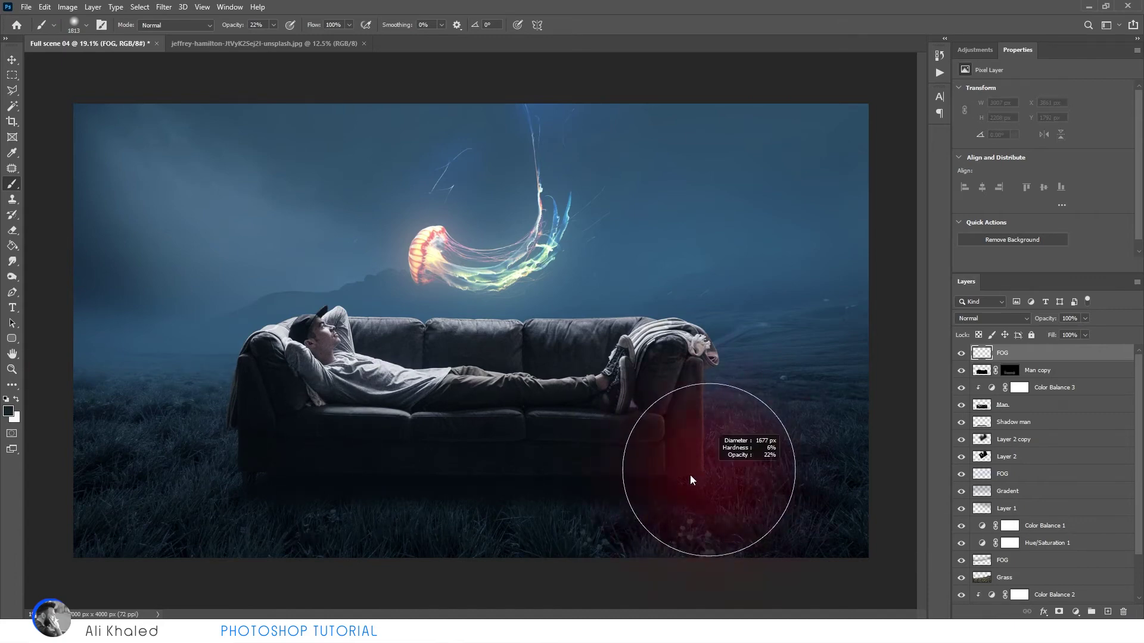
mouse_move(260, 453)
mouse_down()
mouse_move(212, 460)
mouse_move(741, 473)
mouse_move(771, 506)
mouse_up()
mouse_move(385, 482)
mouse_down()
mouse_move(711, 528)
mouse_move(487, 474)
mouse_move(562, 502)
mouse_up()
key(ctrl+j)
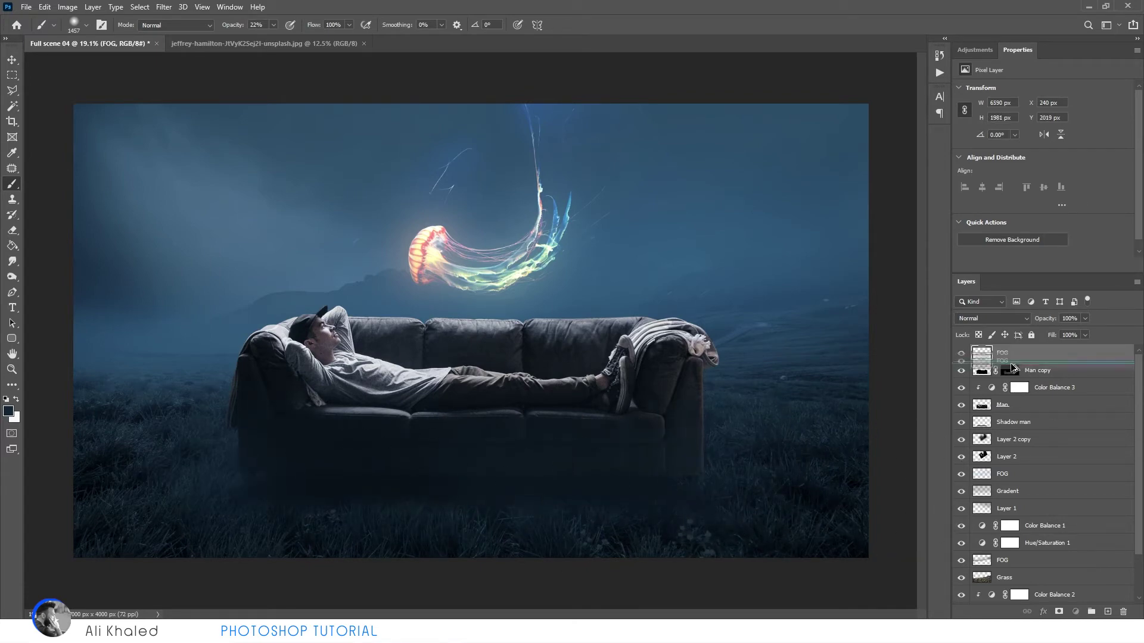
key(ctrl+z)
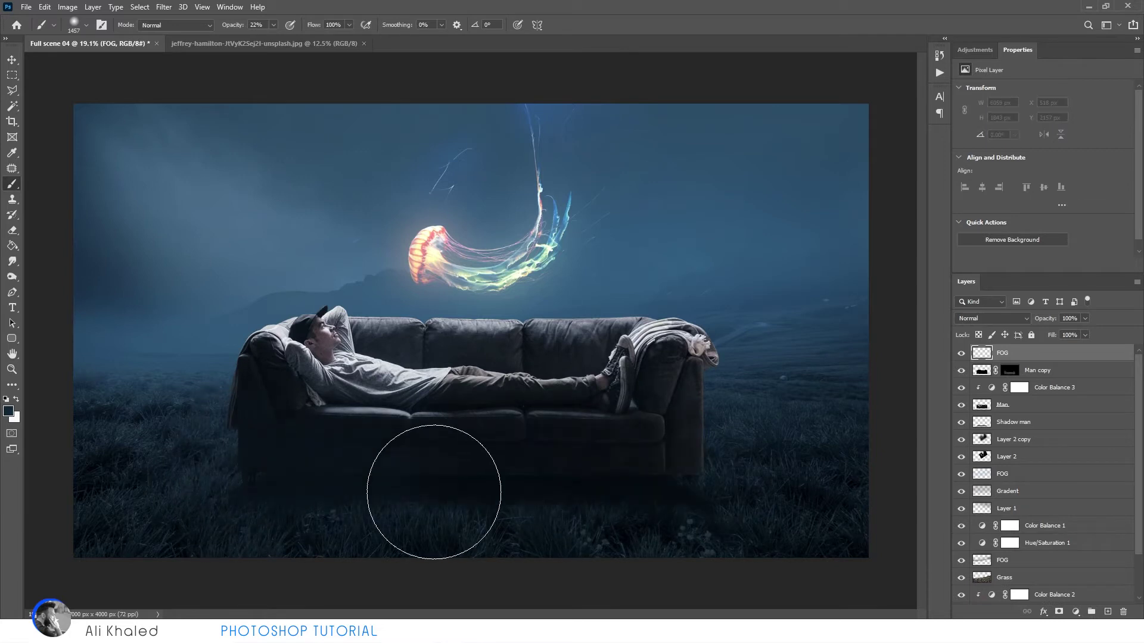
drag(244, 470, 685, 497)
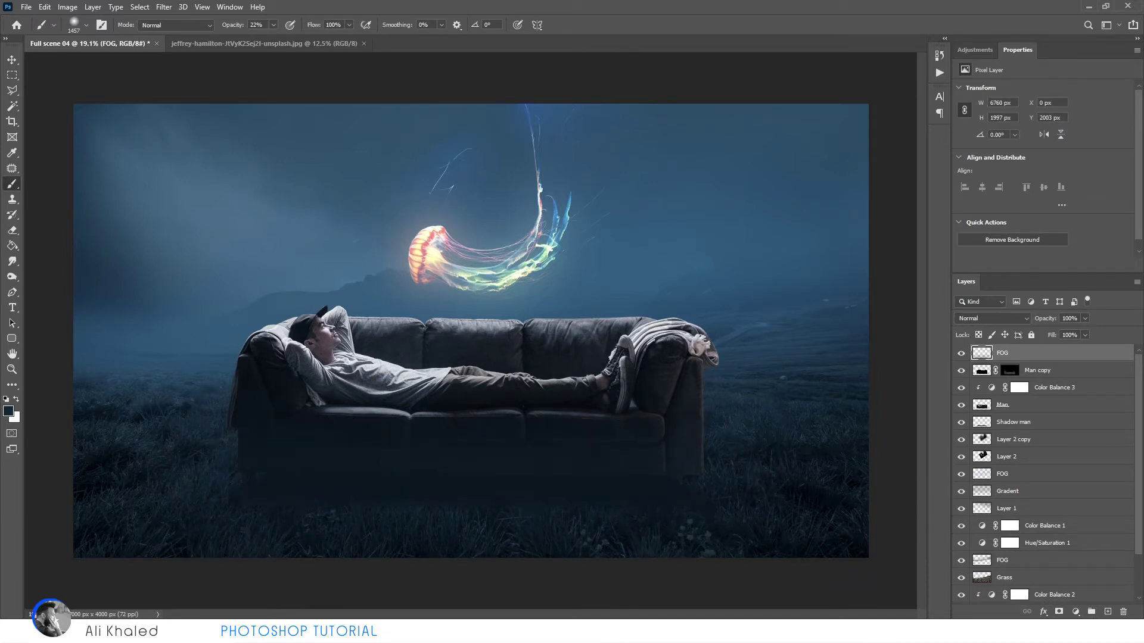
mouse_move(398, 525)
mouse_down()
mouse_move(552, 524)
mouse_move(670, 554)
mouse_up()
Step: Scale the jellyfish and its glow copy to about 92%, shifting them slightly right and down
text(11)
click(9, 61)
click(432, 197)
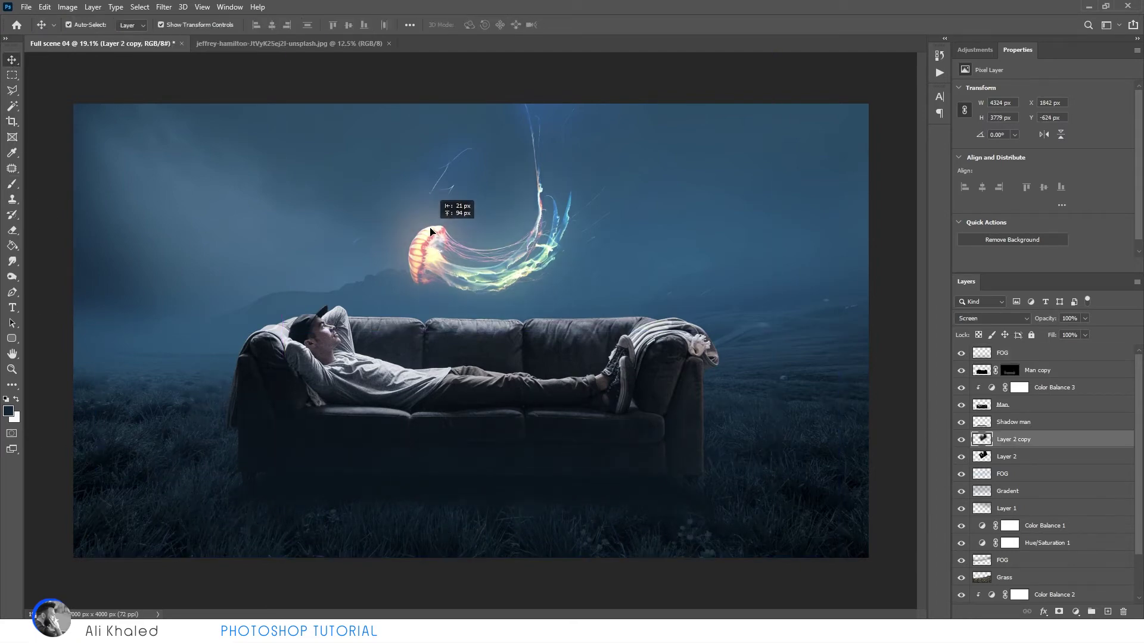
ctrl+click(1007, 457)
key(ctrl+t)
drag(740, 241, 591, 283)
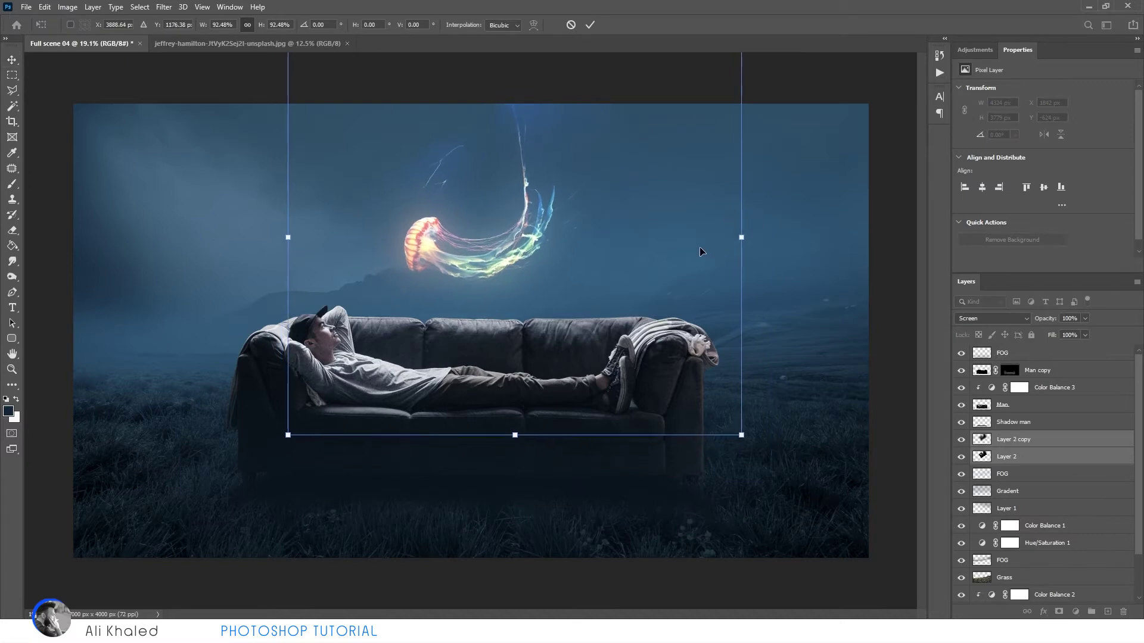
drag(417, 226, 431, 235)
key(Return)
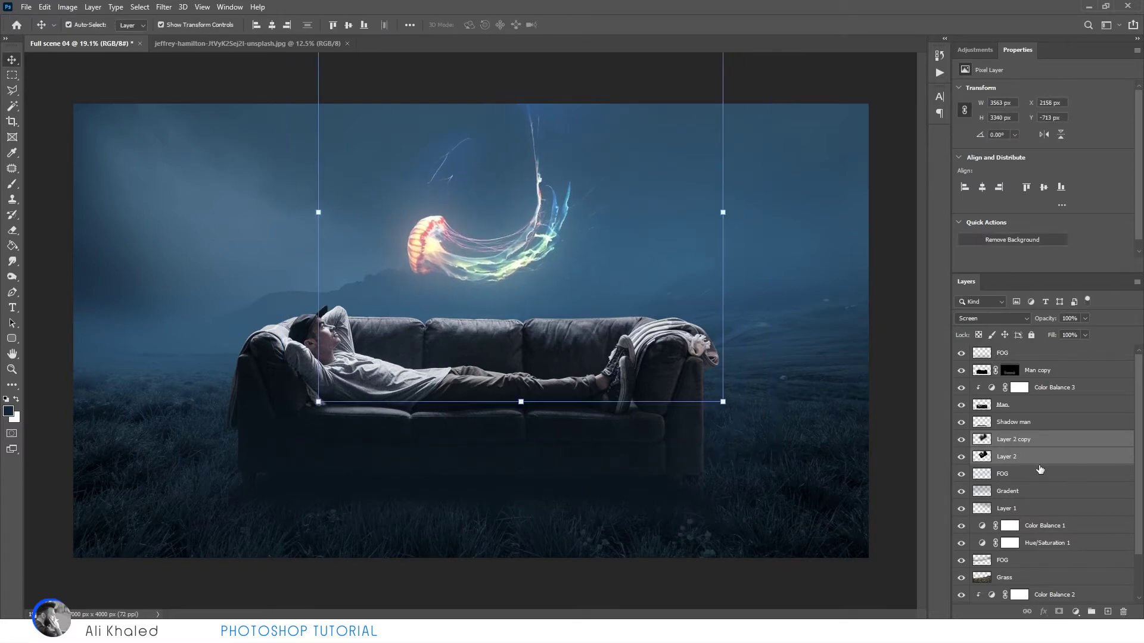
Step: Set the sharp jellyfish layer (Layer 2) to Screen blending
click(1023, 460)
click(992, 318)
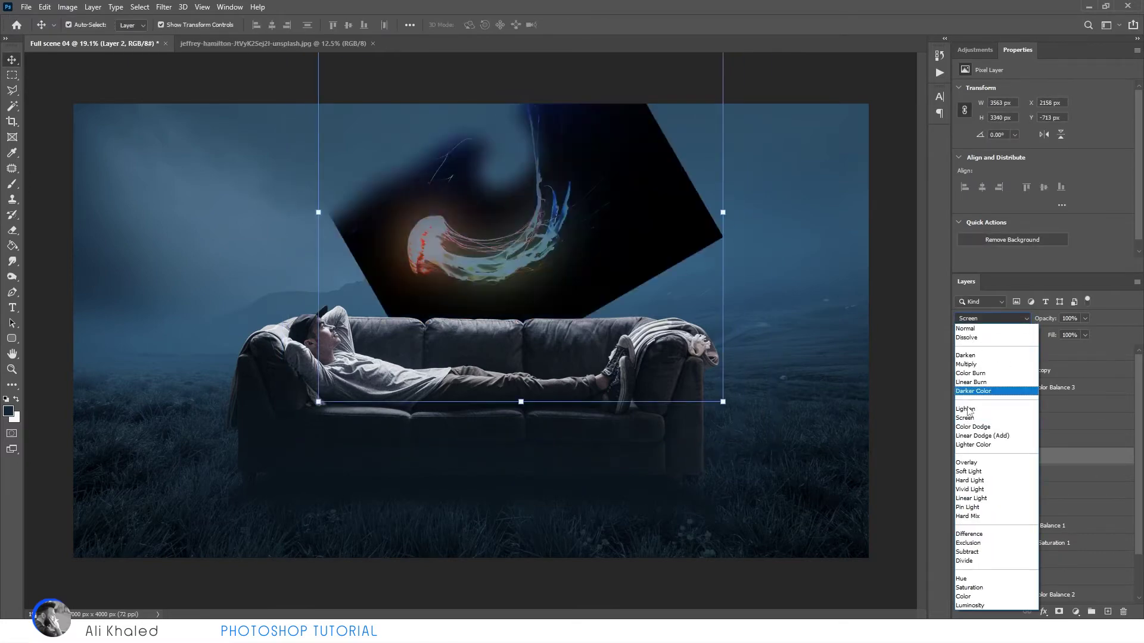
click(966, 418)
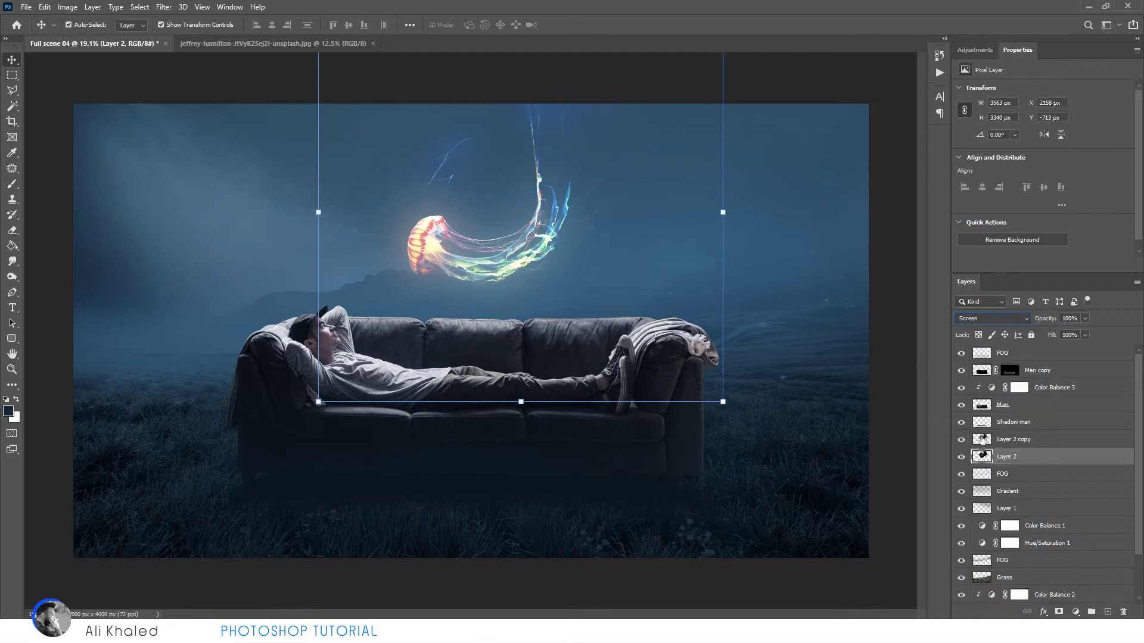
Step: Move the blurred glow copy beneath Layer 2 and set it to Screen blending
click(961, 439)
drag(1007, 439, 1019, 466)
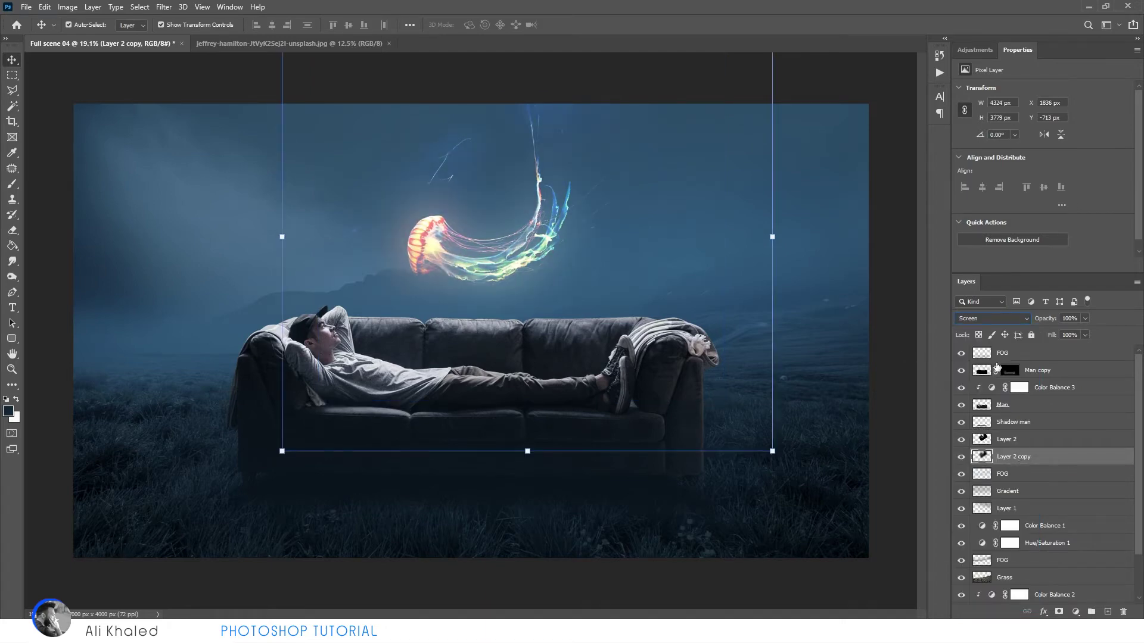
click(992, 318)
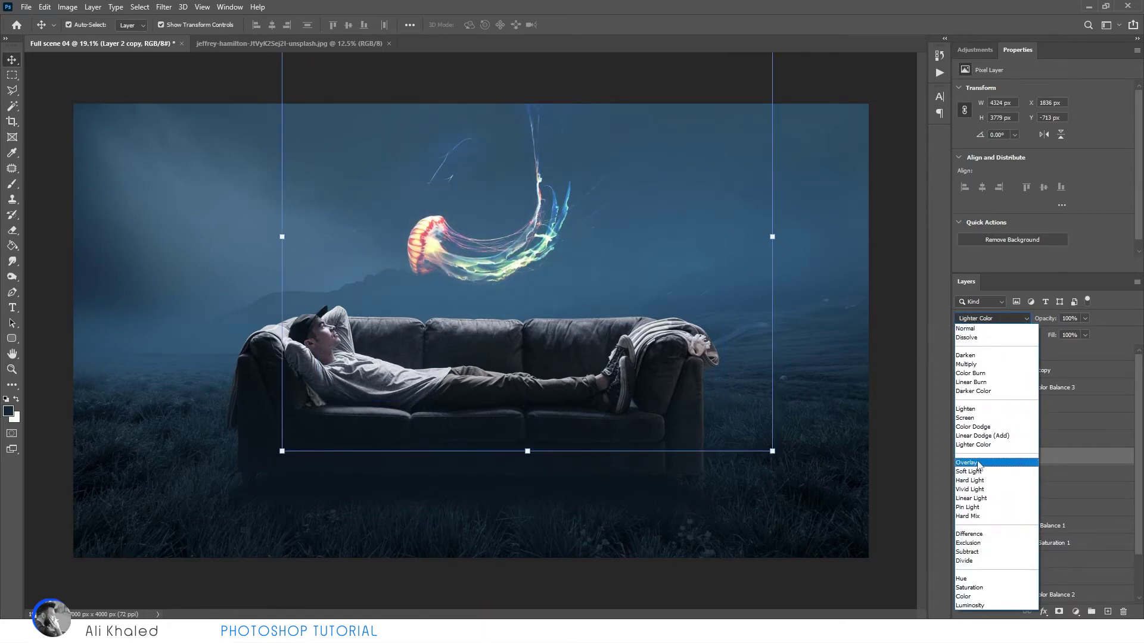
click(965, 418)
click(905, 292)
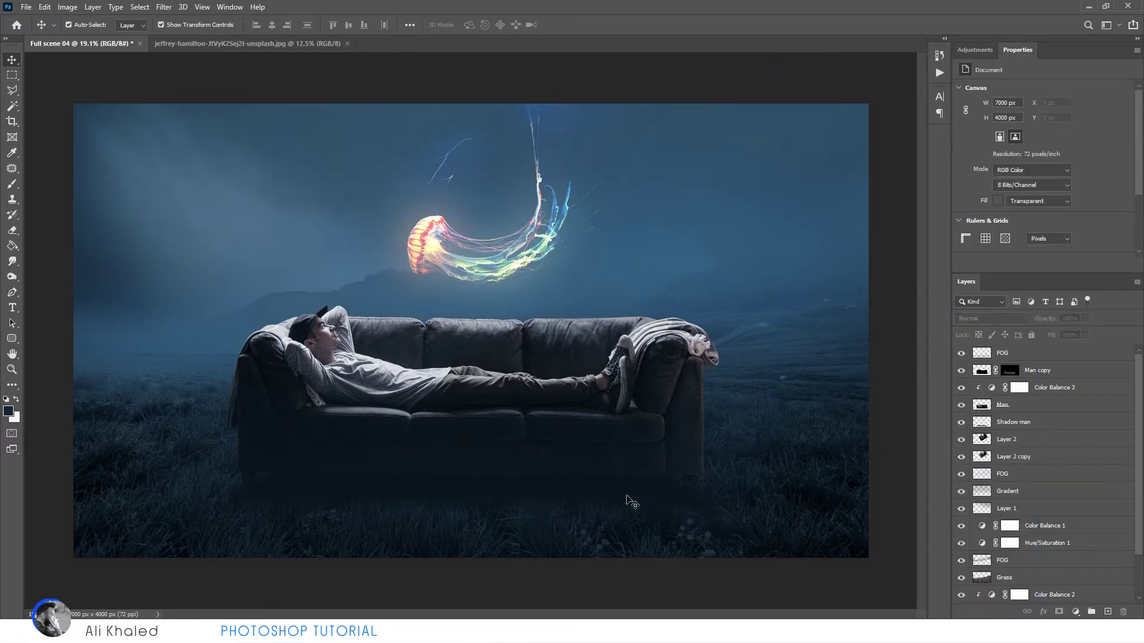
click(542, 411)
scroll(477, 362, up, 1)
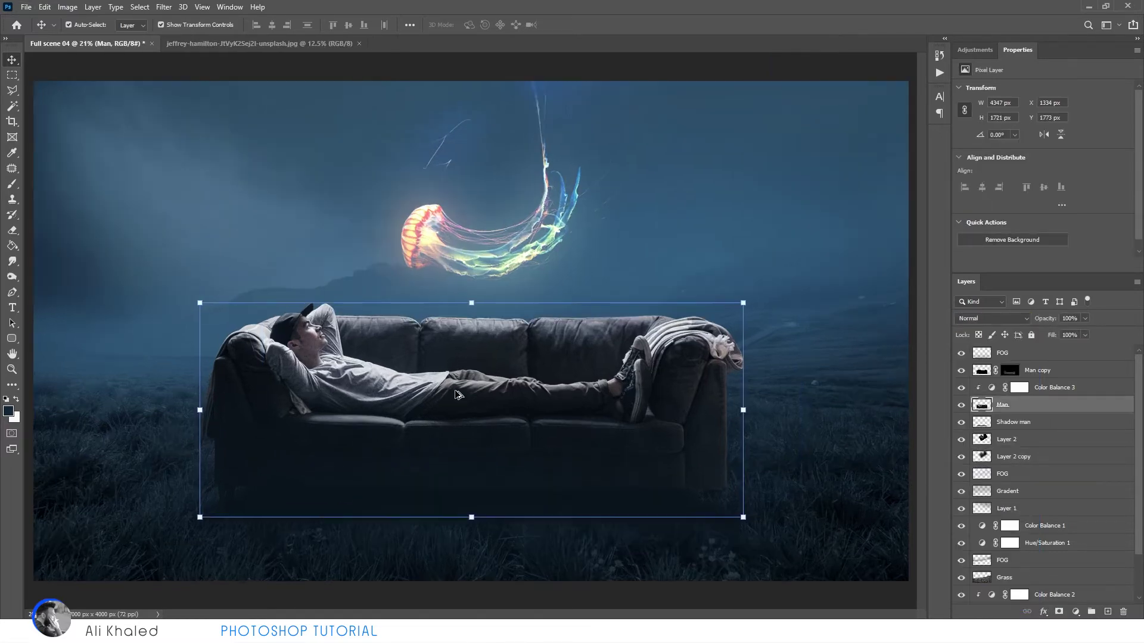
key(ctrl+j)
key(ctrl+u)
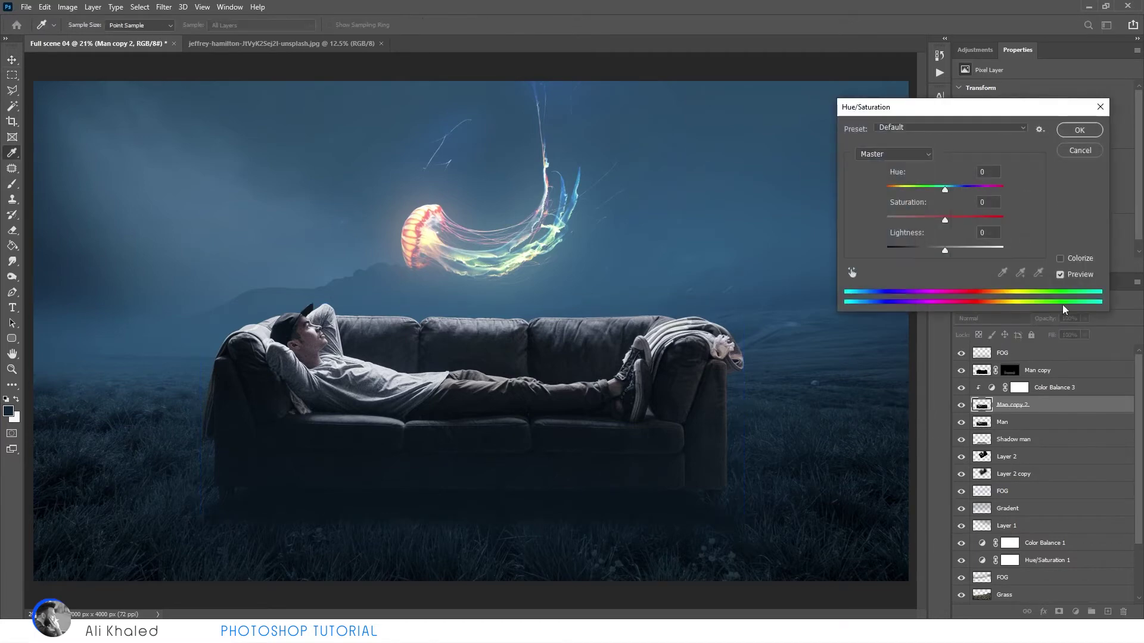
click(1079, 151)
key(ctrl+z)
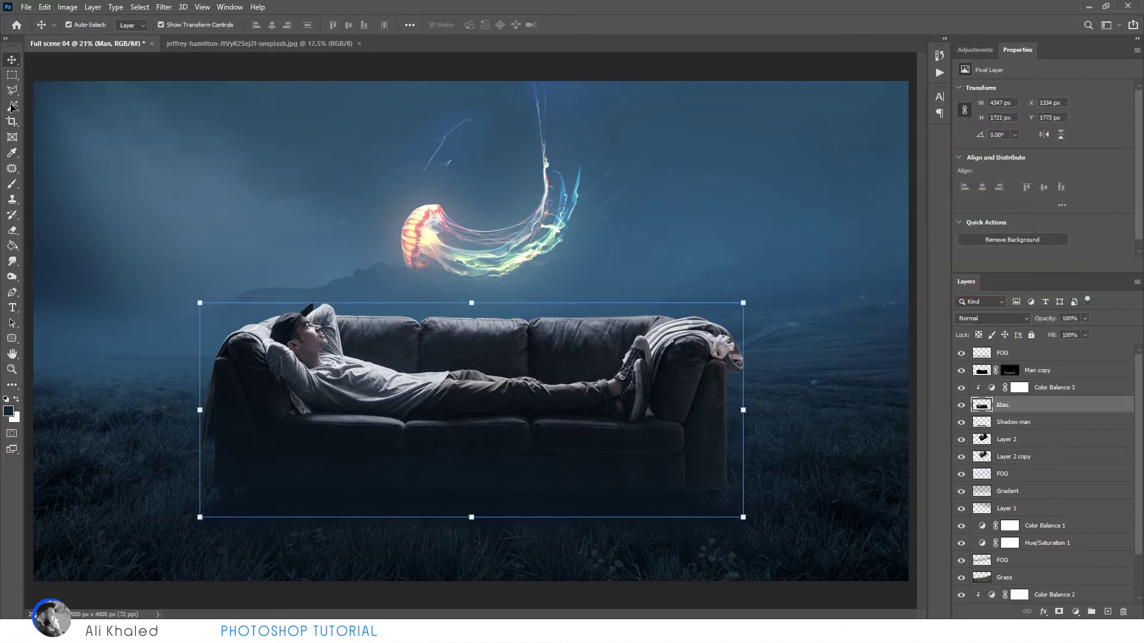
click(12, 107)
click(60, 117)
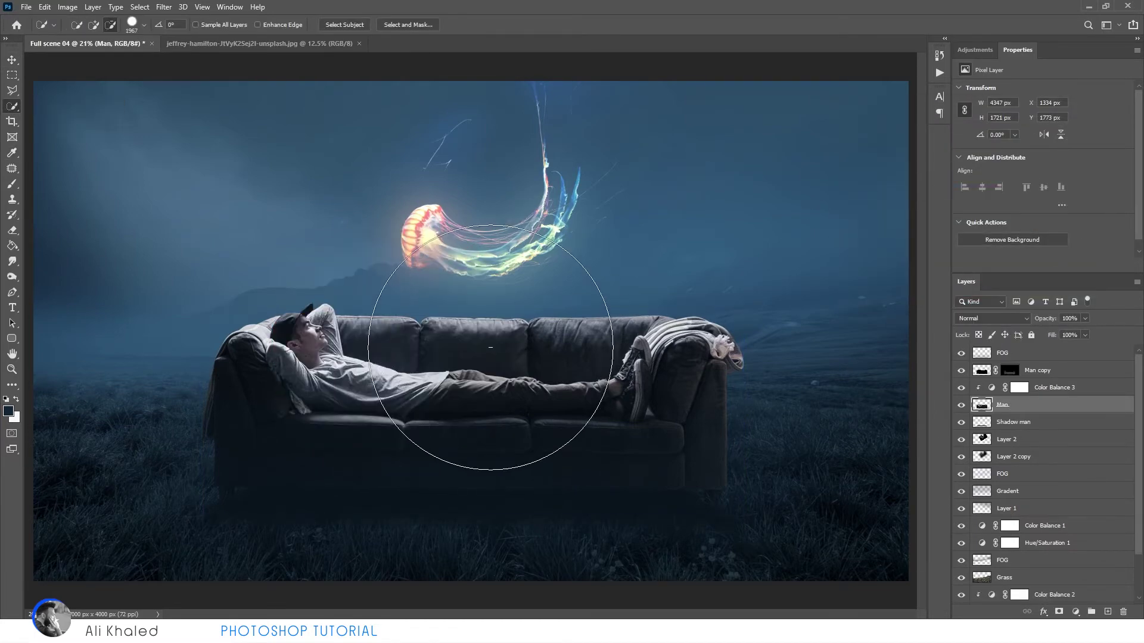
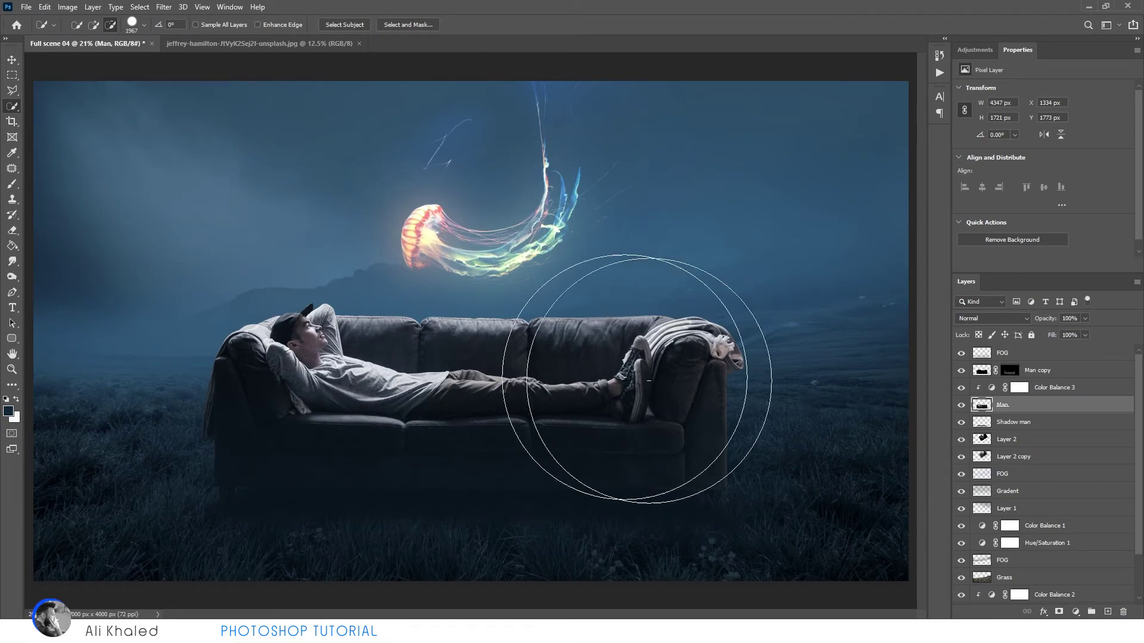
Step: Quick-select the sofa and man, add a new clipped layer, and choose pink for brushing
drag(482, 338, 205, 358)
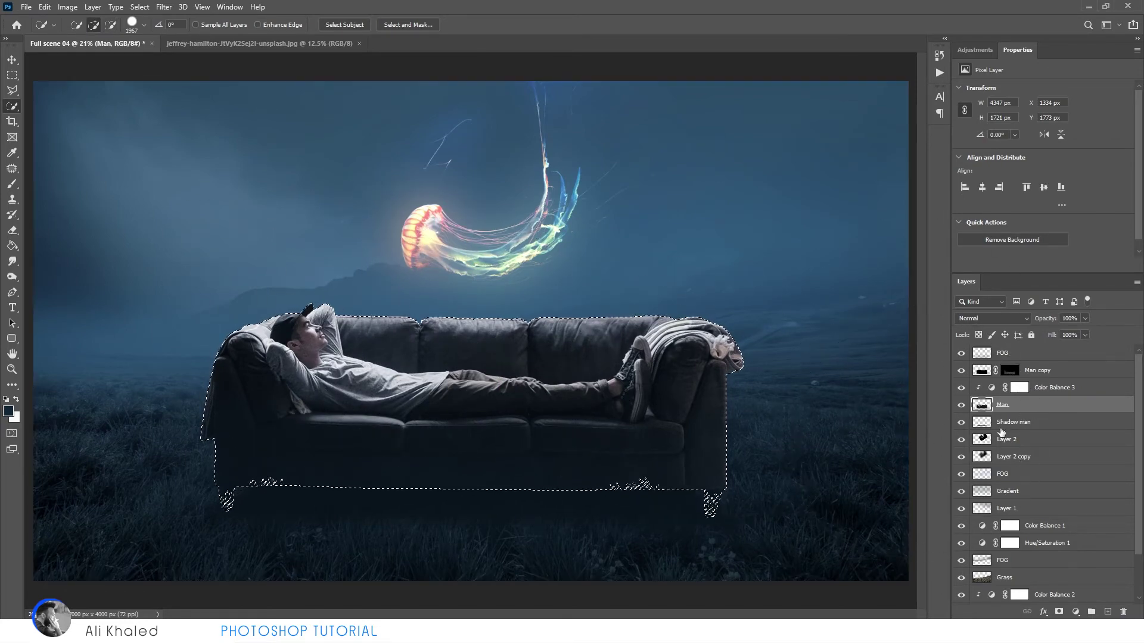
click(1107, 612)
key(ctrl+alt+g)
key(b)
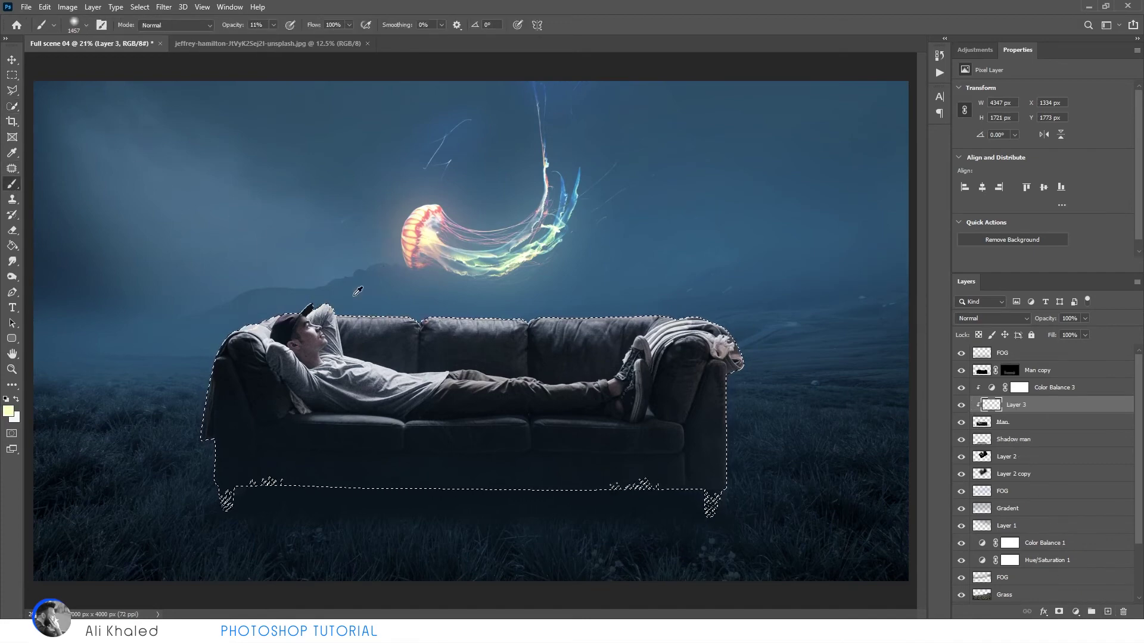
alt+click(420, 222)
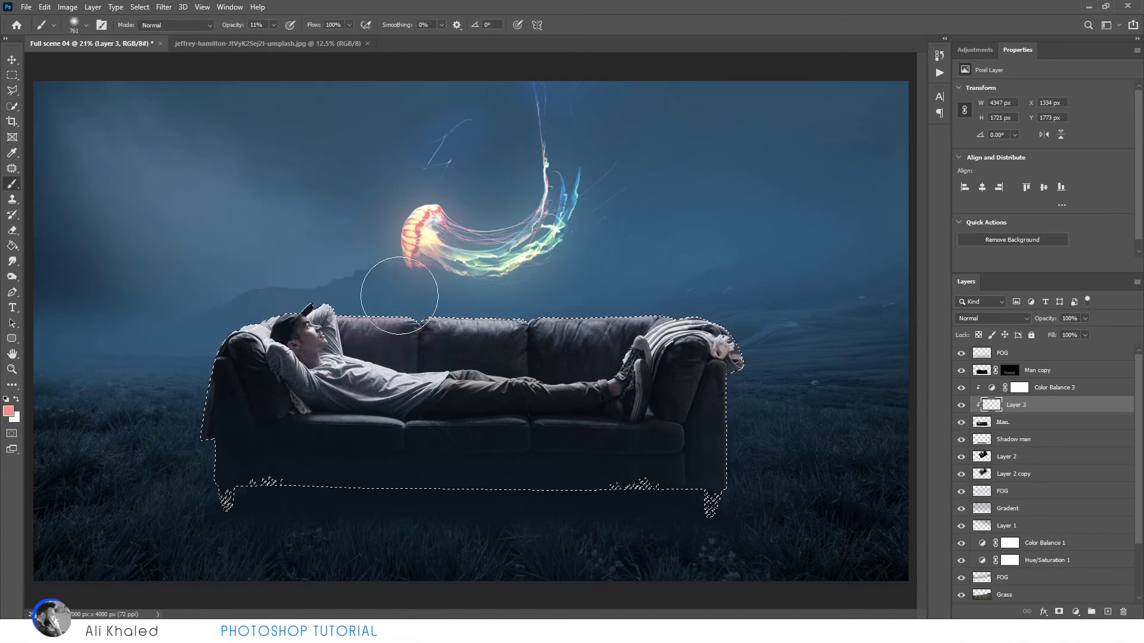
Step: Paint pink glow along the sofa back, middle cushion, left armrest and front seat edge
drag(405, 310, 340, 307)
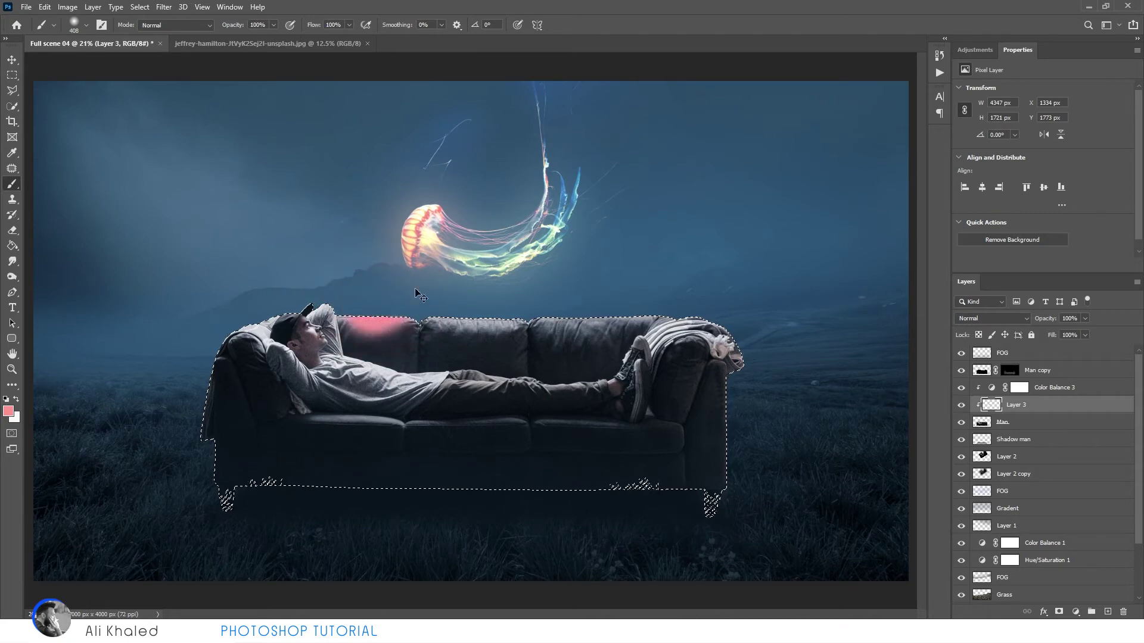
key(bracketright)
key(bracketright)
key(bracketright)
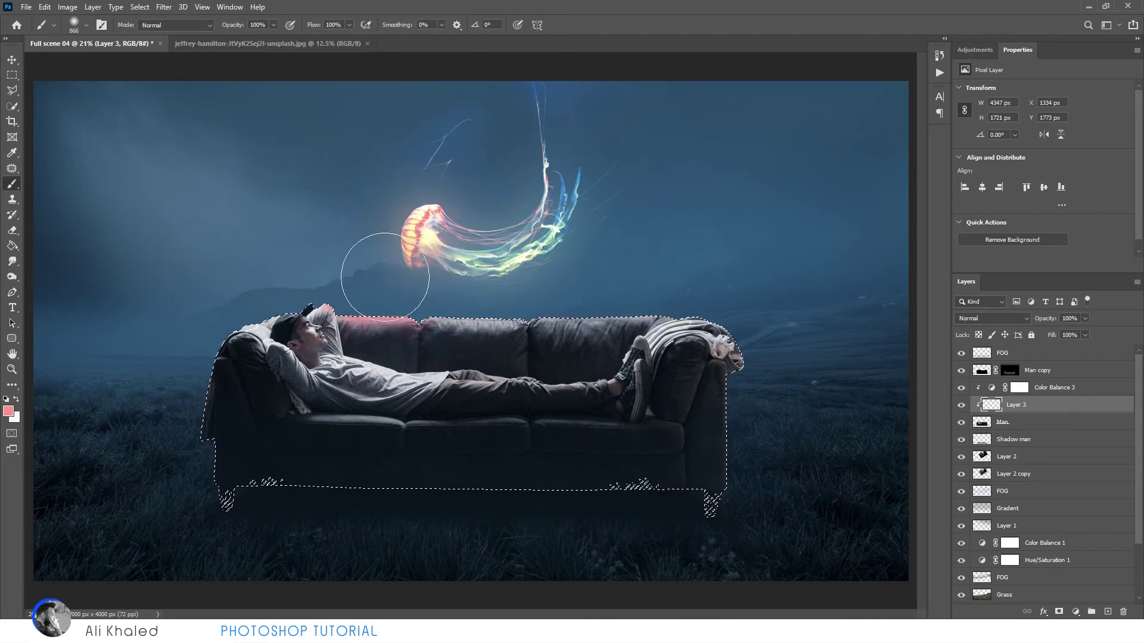
drag(405, 277, 445, 271)
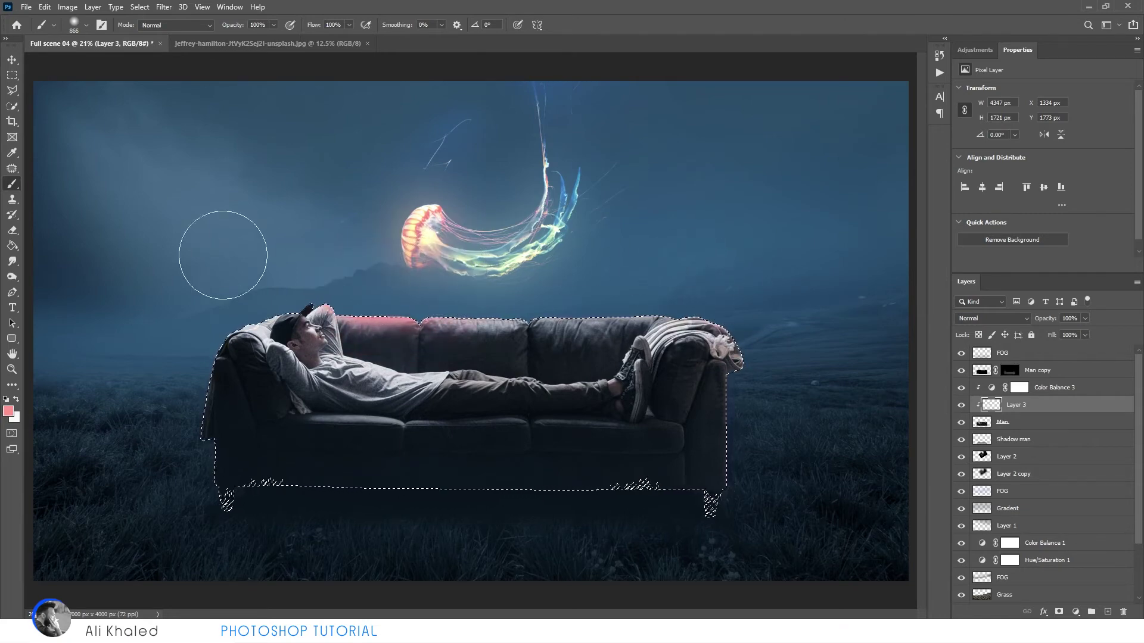
key(bracketleft)
key(bracketleft)
key(bracketleft)
drag(235, 340, 277, 366)
scroll(277, 366, up, 5)
key(bracketleft)
key(bracketleft)
key(bracketleft)
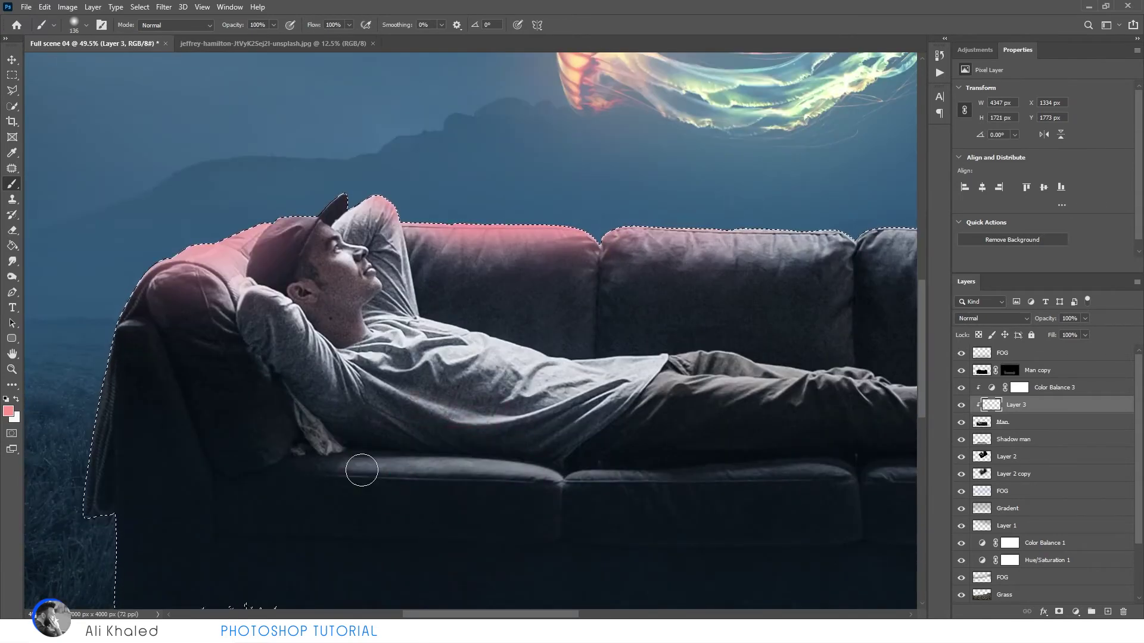
key(3)
mouse_move(331, 458)
mouse_down()
mouse_move(544, 467)
mouse_move(560, 484)
mouse_up()
Step: Undo the seat-edge stroke and reset the brush to a tiny, full-opacity size for edge work
key(ctrl+z)
key(2)
key(2)
key(bracketleft)
key(bracketright)
key(bracketright)
key(bracketright)
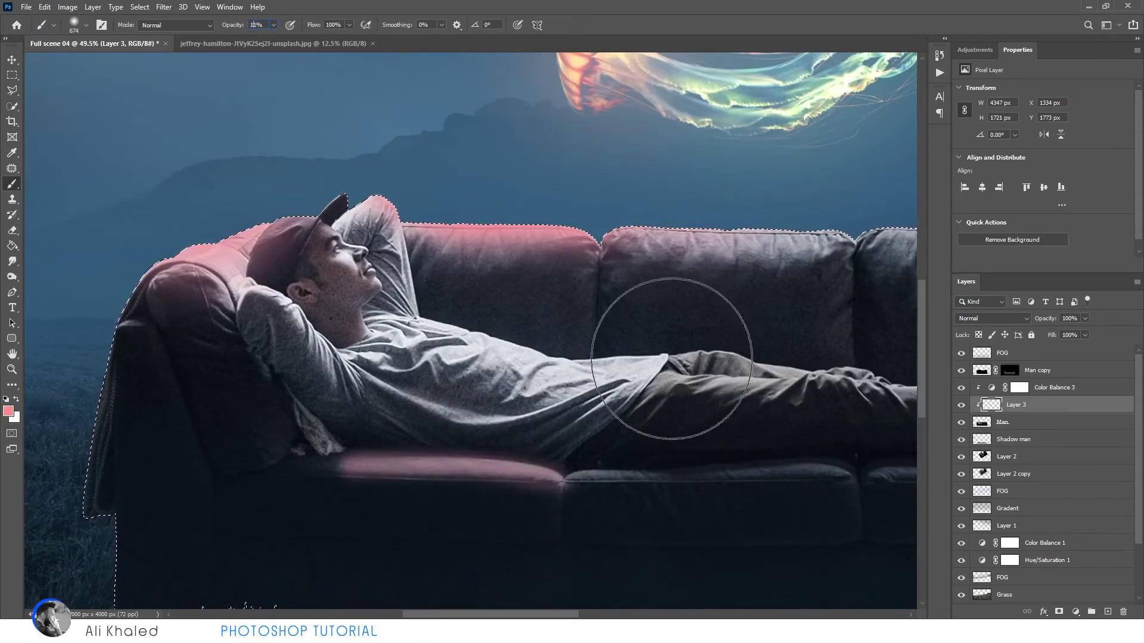
key(1)
key(1)
scroll(310, 224, up, 2)
key(0)
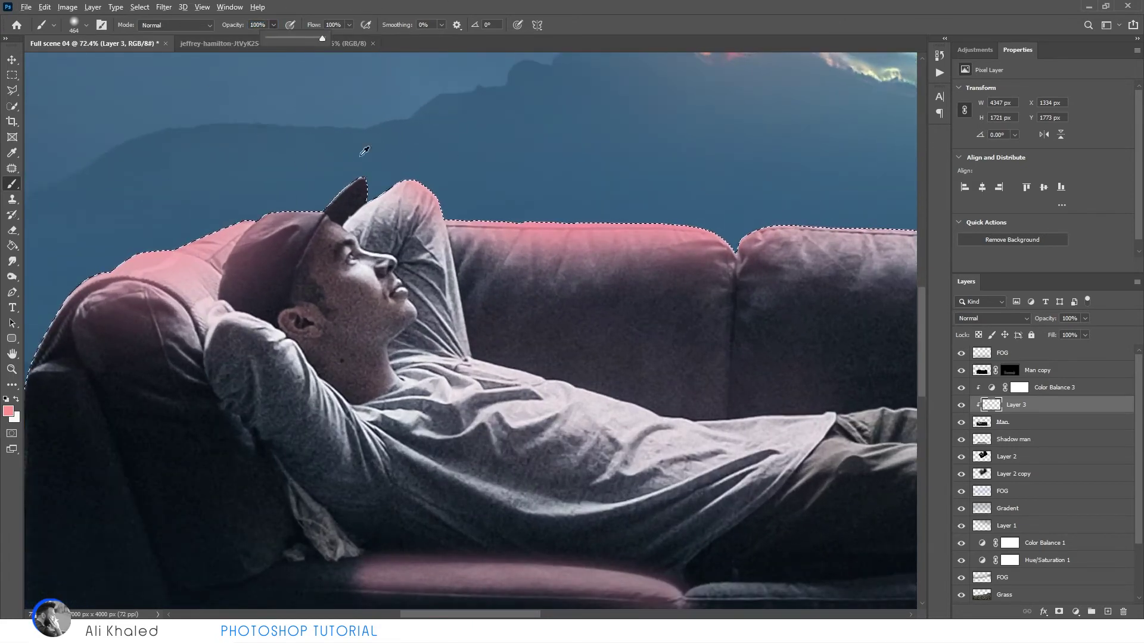
key(bracketleft)
key(bracketleft)
key(bracketleft)
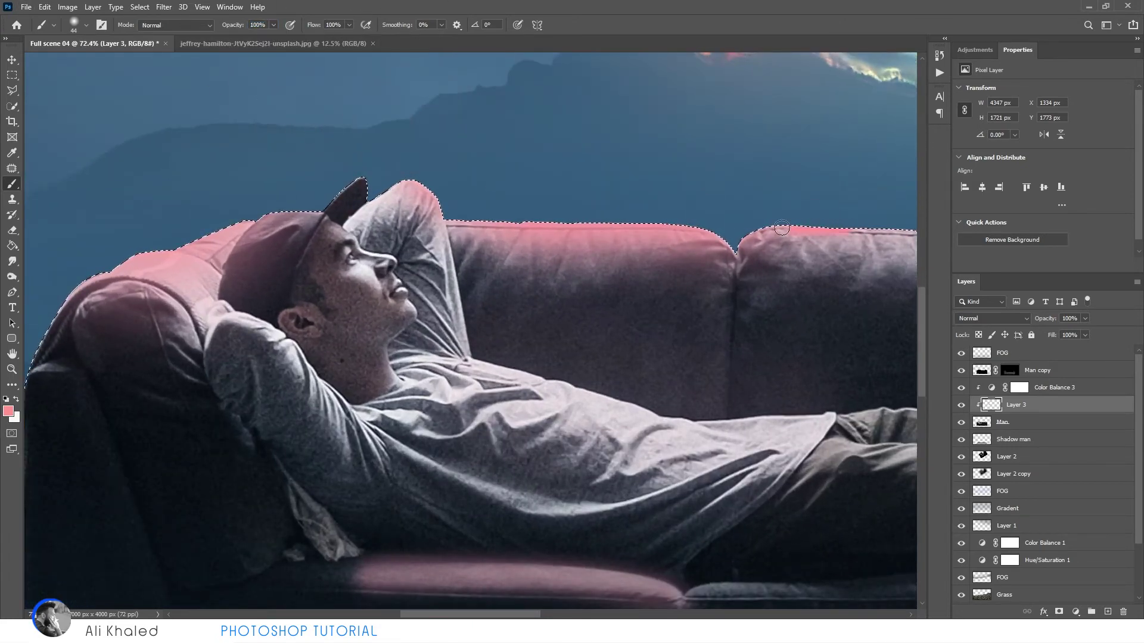
key(bracketleft)
key(bracketleft)
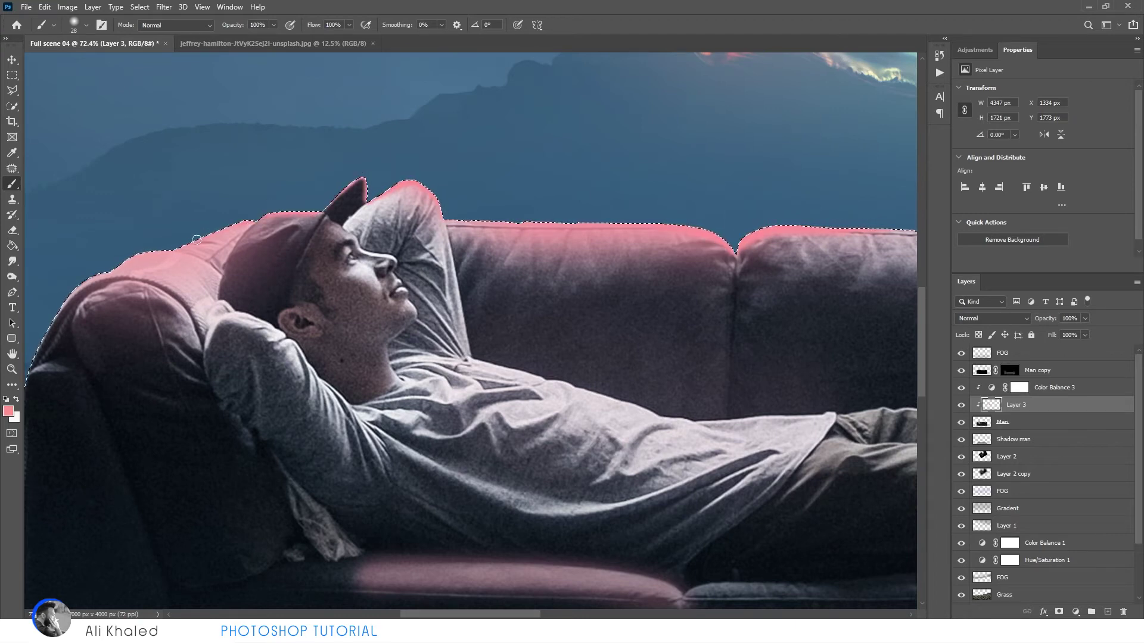
Step: Refine the brush around the face edge at 33% then 22% opacity, and zoom out
scroll(91, 278, down, 3)
scroll(392, 174, up, 5)
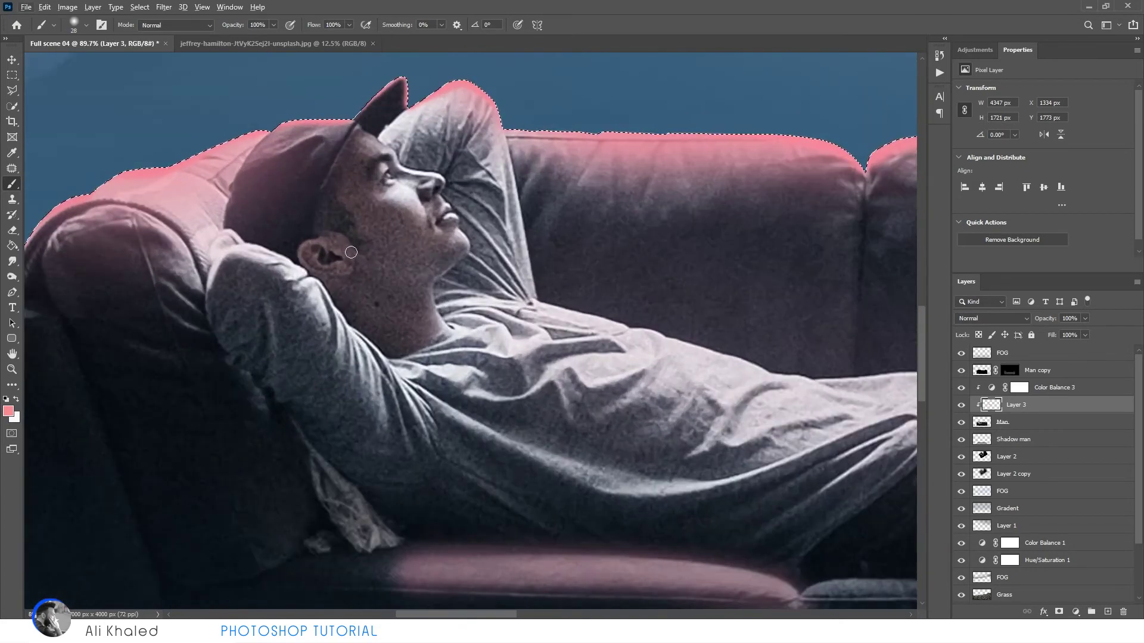
key(bracketleft)
key(bracketleft)
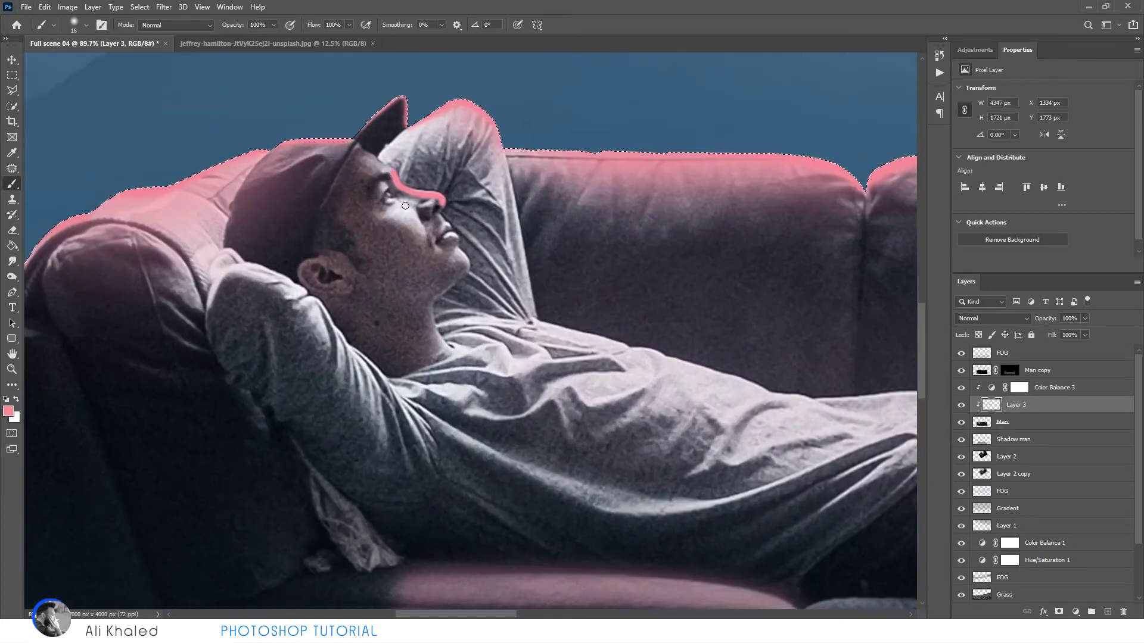
key(bracketright)
key(bracketright)
key(bracketright)
key(3)
key(3)
scroll(456, 260, down, 5)
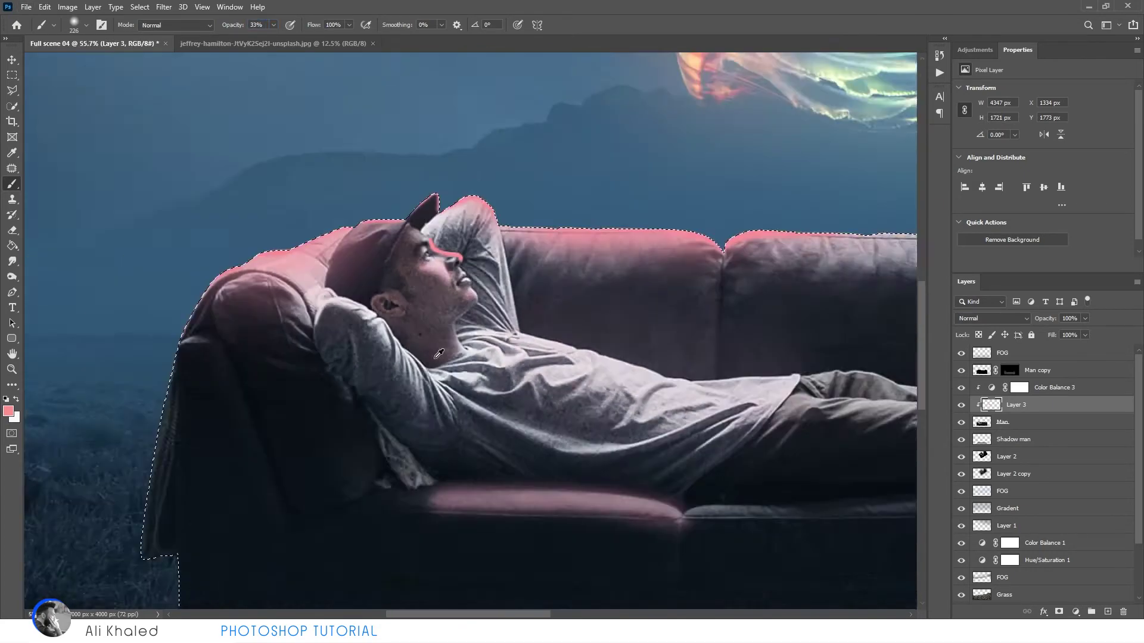
key(bracketright)
key(bracketright)
key(bracketright)
key(2)
key(2)
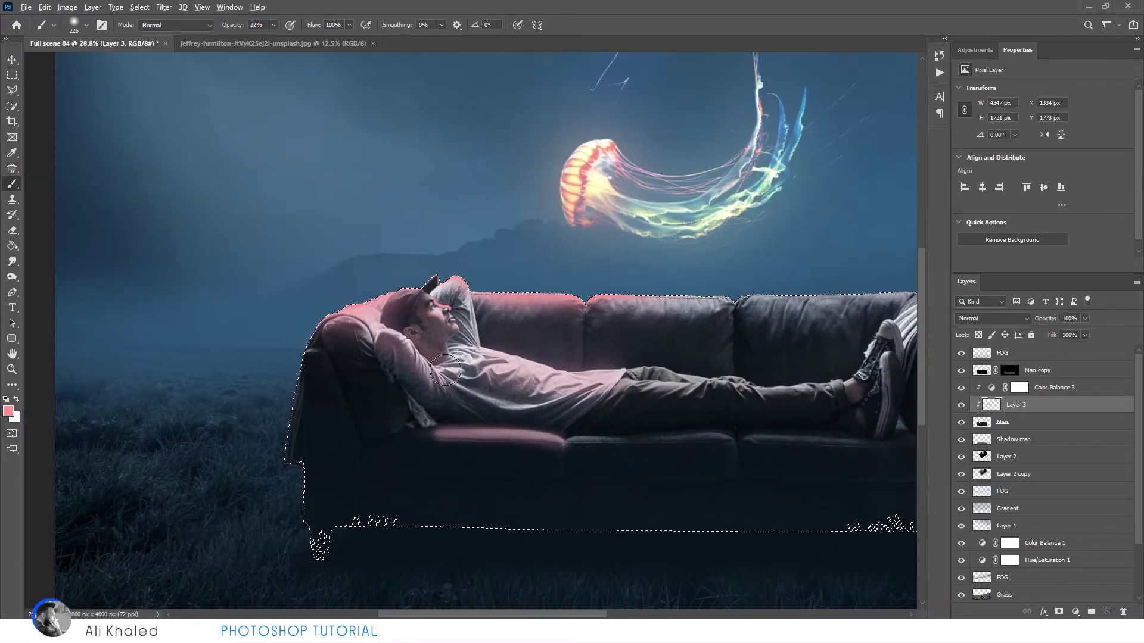
key(bracketleft)
key(bracketleft)
key(bracketleft)
scroll(89, 369, down, 2)
Step: Drop the selection and set Layer 3's blend mode to Overlay
key(v)
key(ctrl+d)
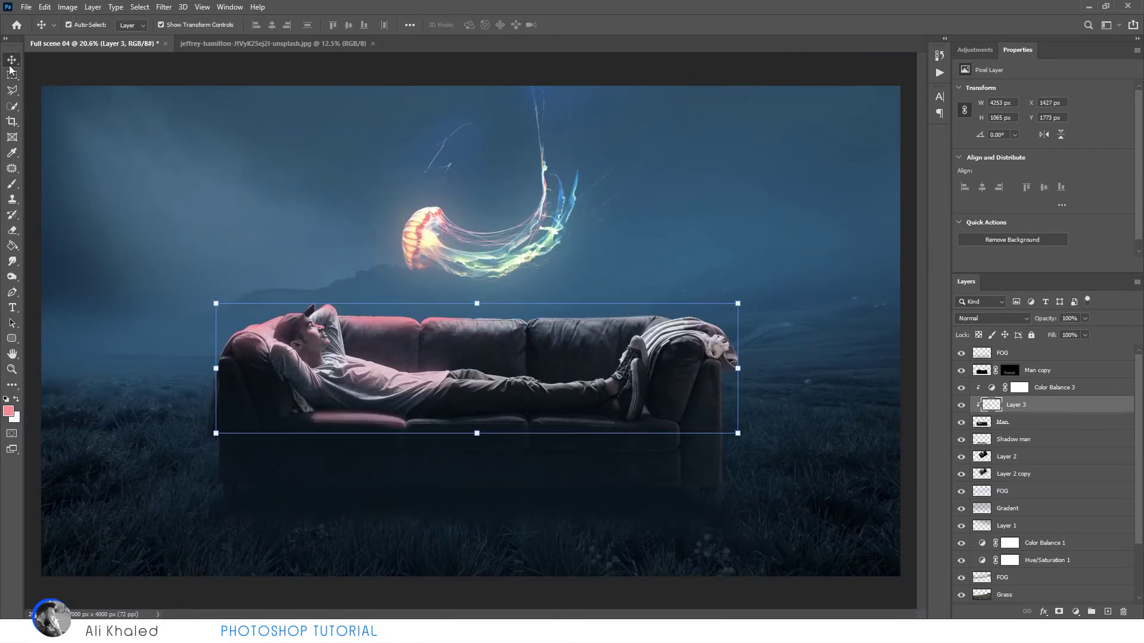
key(shift+alt+m)
click(992, 318)
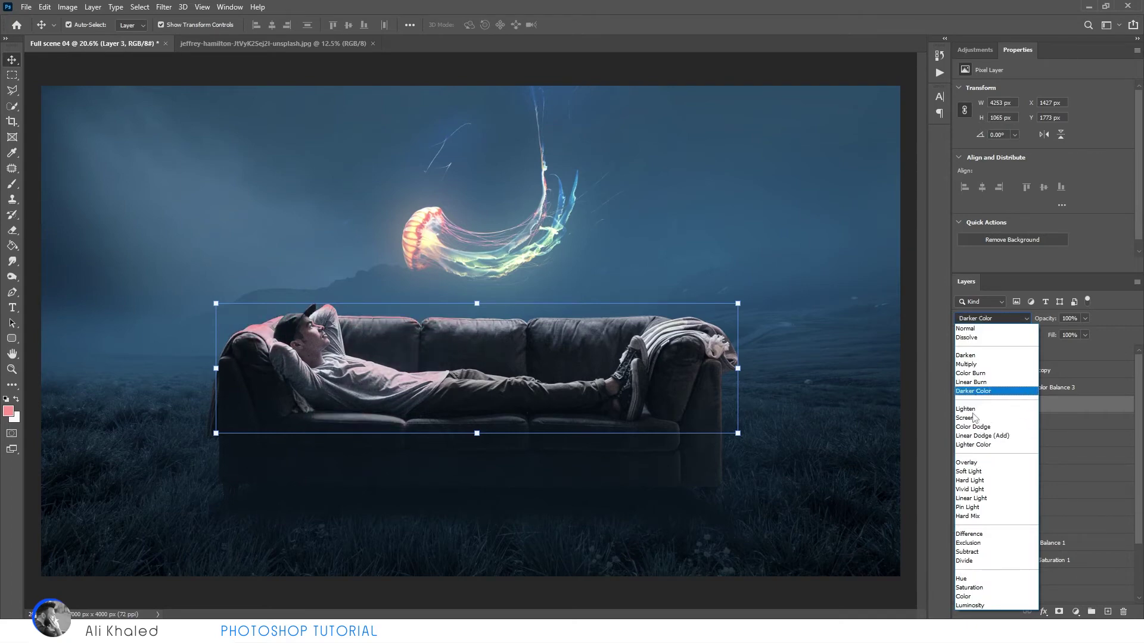
click(967, 462)
Step: Shift Layer 3's hue to +17 and adjust its lightness in Hue/Saturation
key(ctrl+u)
drag(959, 252, 973, 253)
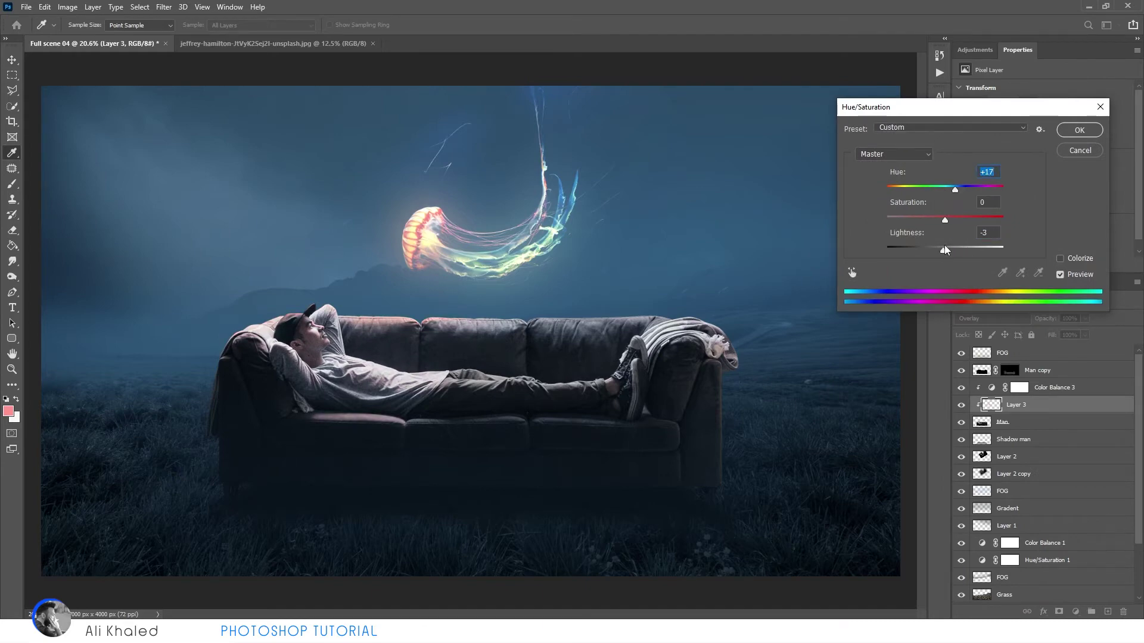
key(Return)
Step: Move Layer 3 above the Man copy layer in the layer stack
key(v)
alt+scroll(416, 343, up, 1)
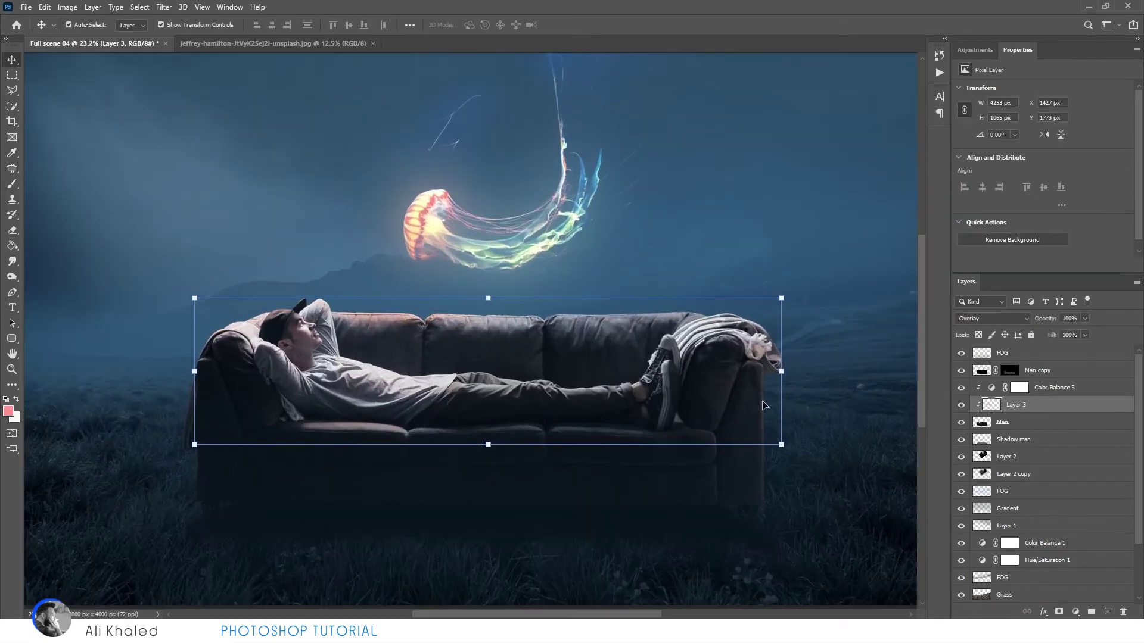
click(989, 420)
mouse_move(1000, 411)
mouse_down()
mouse_move(1016, 369)
mouse_move(1013, 413)
mouse_up()
Step: Reload the sofa and man selection, pick a teal colour, and add clipped Layer 4
click(1003, 422)
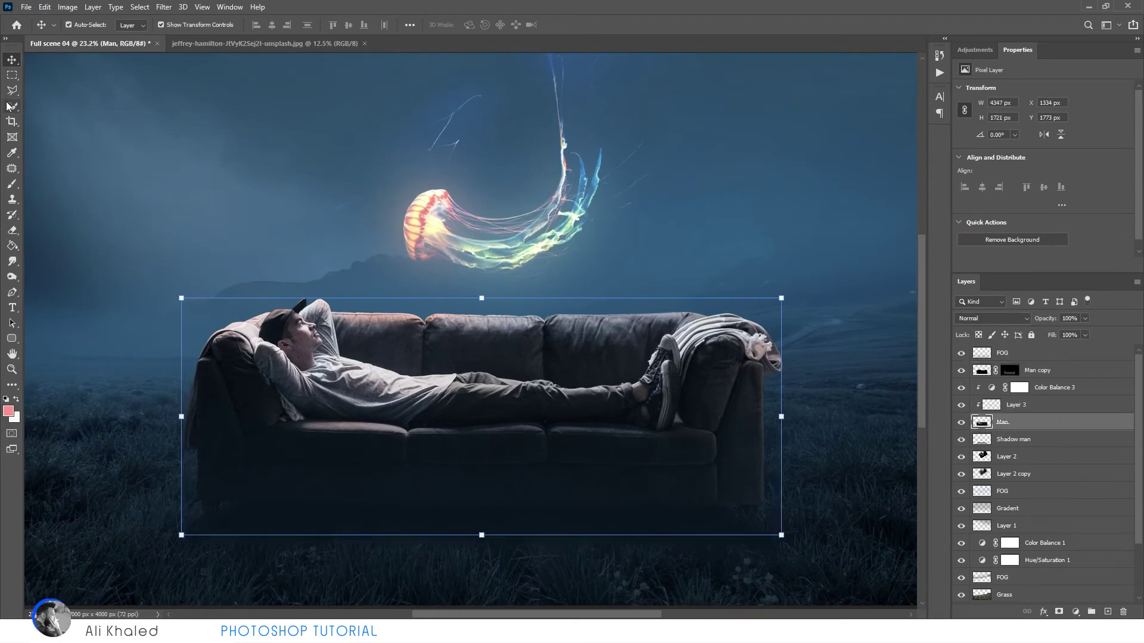
key(w)
click(12, 185)
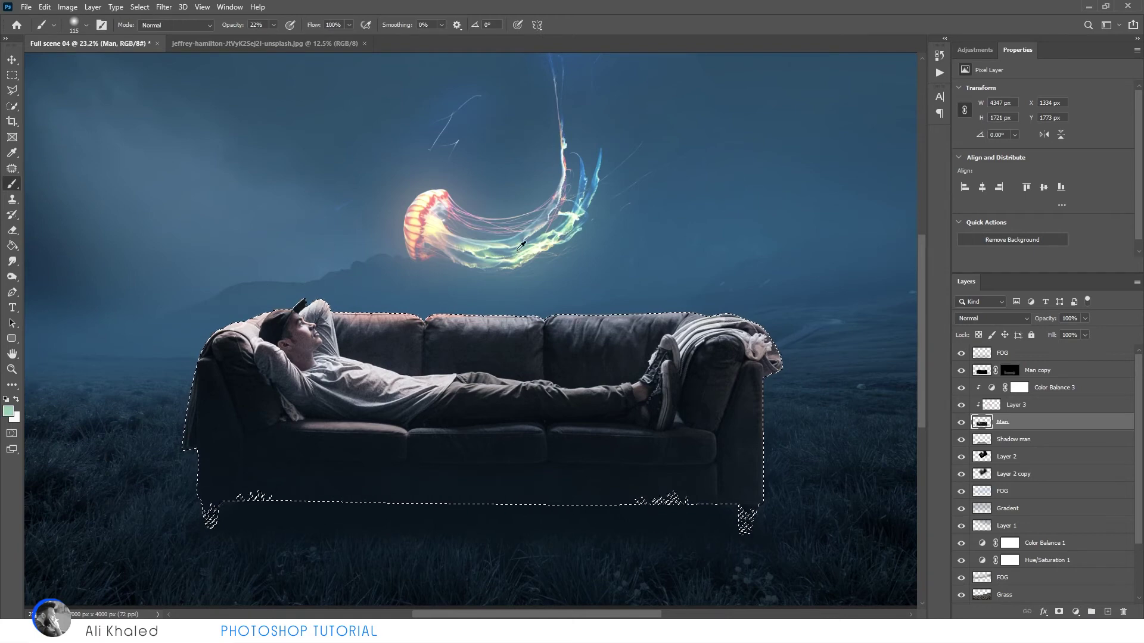
alt+scroll(506, 308, up, 2)
click(1102, 611)
key(ctrl+alt+g)
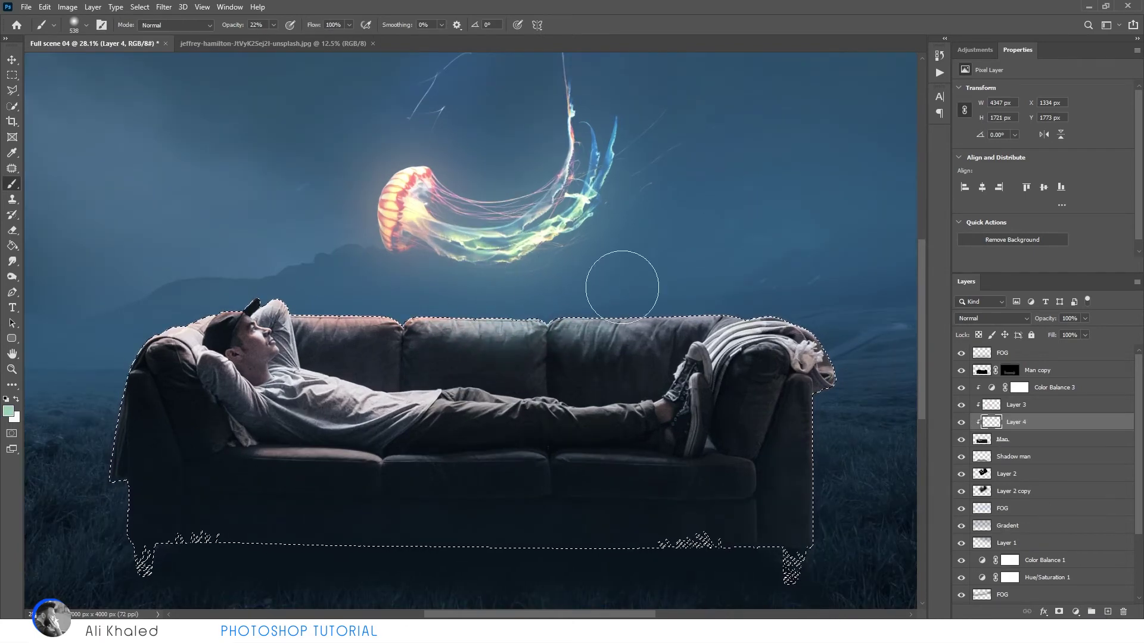
Step: Paint teal tint over the sofa back, blanket and the man's trouser leg
drag(619, 273, 867, 330)
key(bracketleft)
key(bracketleft)
key(bracketleft)
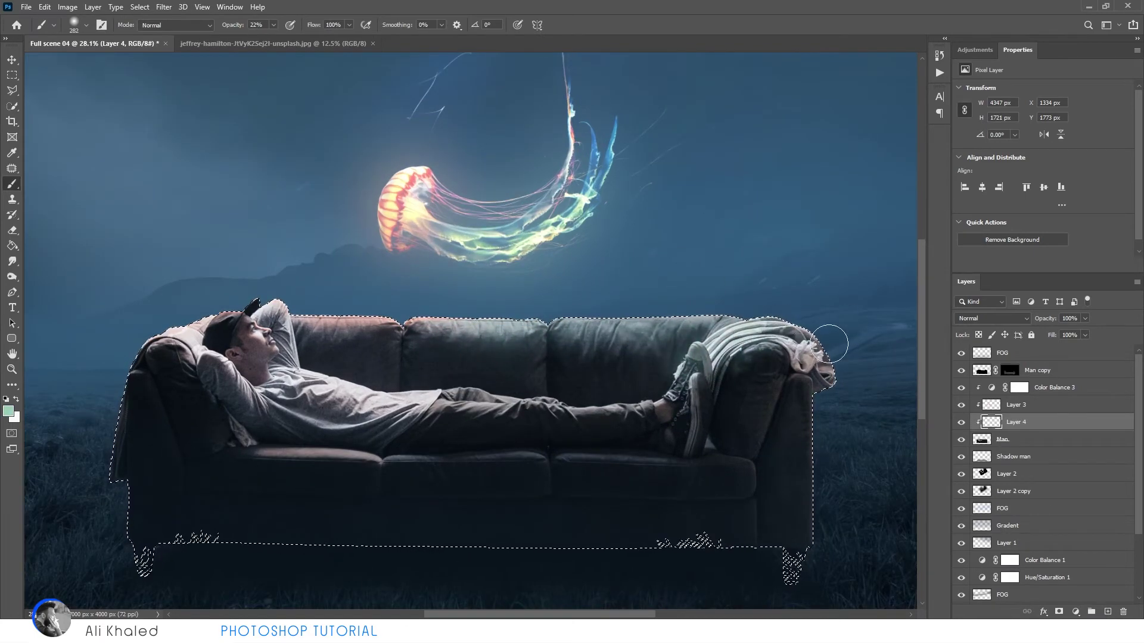
drag(679, 391, 459, 405)
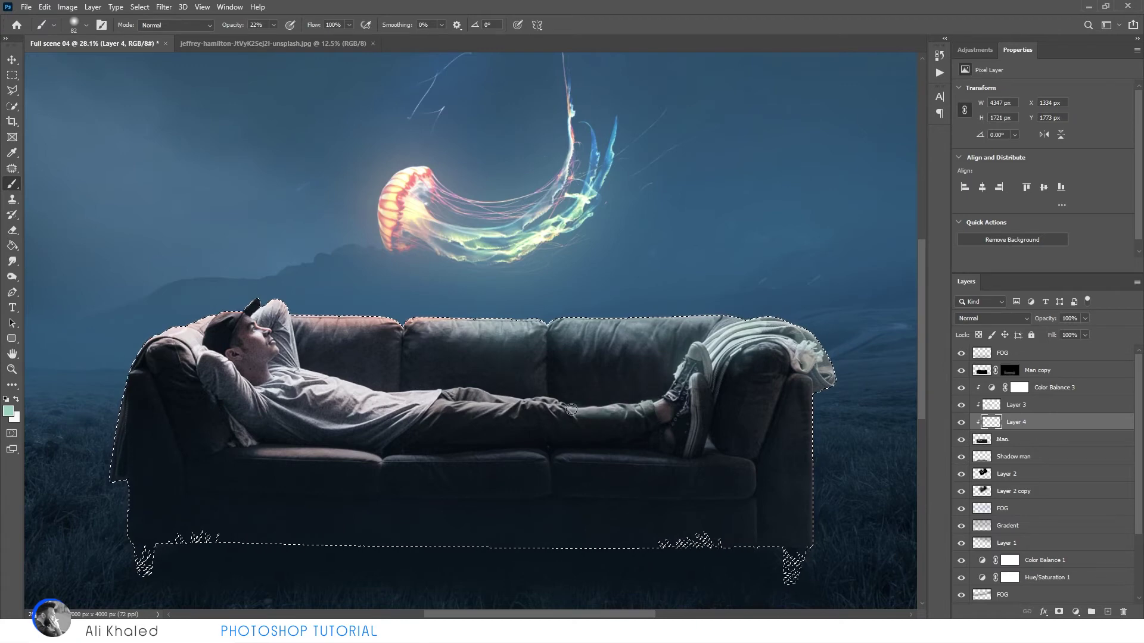
scroll(430, 435, up, 3)
scroll(332, 473, up, 2)
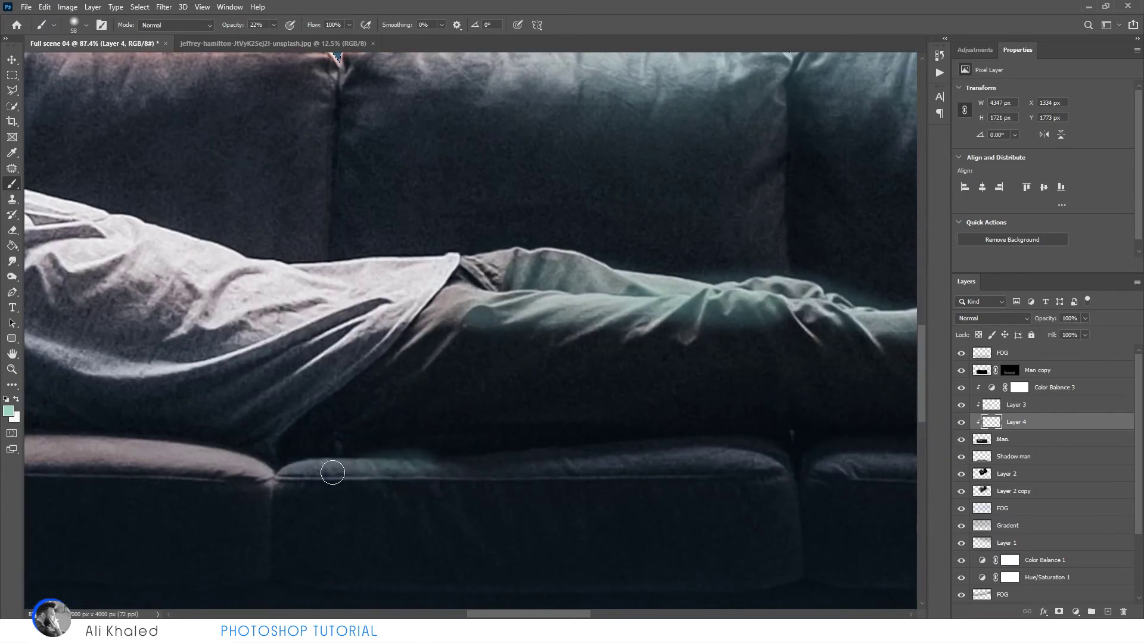
scroll(700, 433, down, 3)
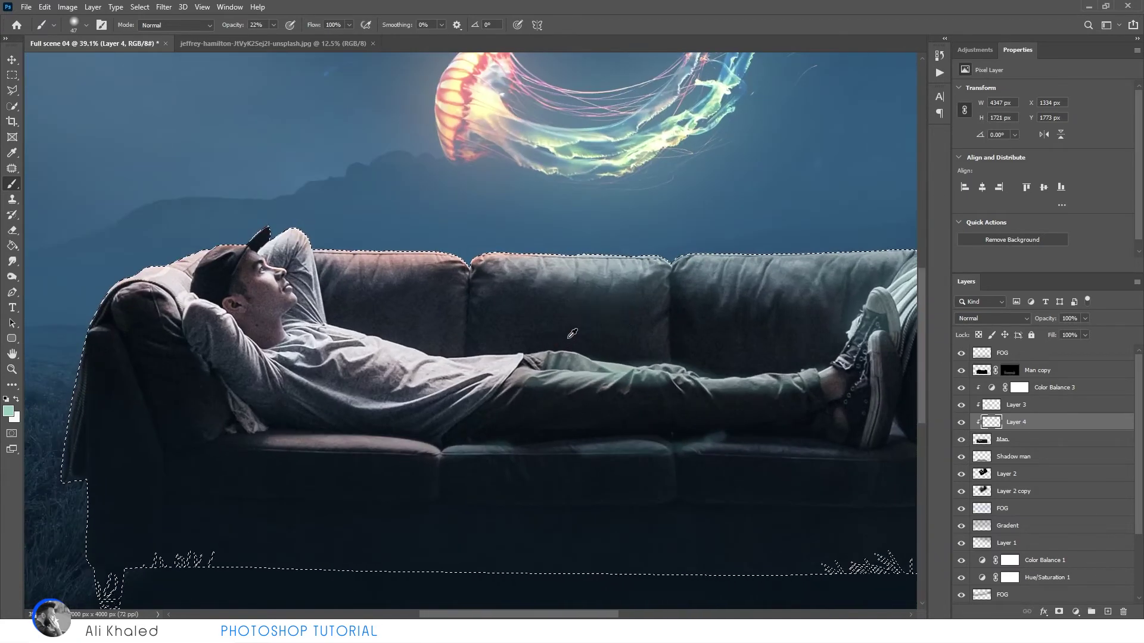
Step: With a full-opacity brush of about 60 px, paint teal glow along the leg's edge
key(0)
key(bracketright)
key(bracketright)
key(bracketright)
scroll(787, 230, up, 1)
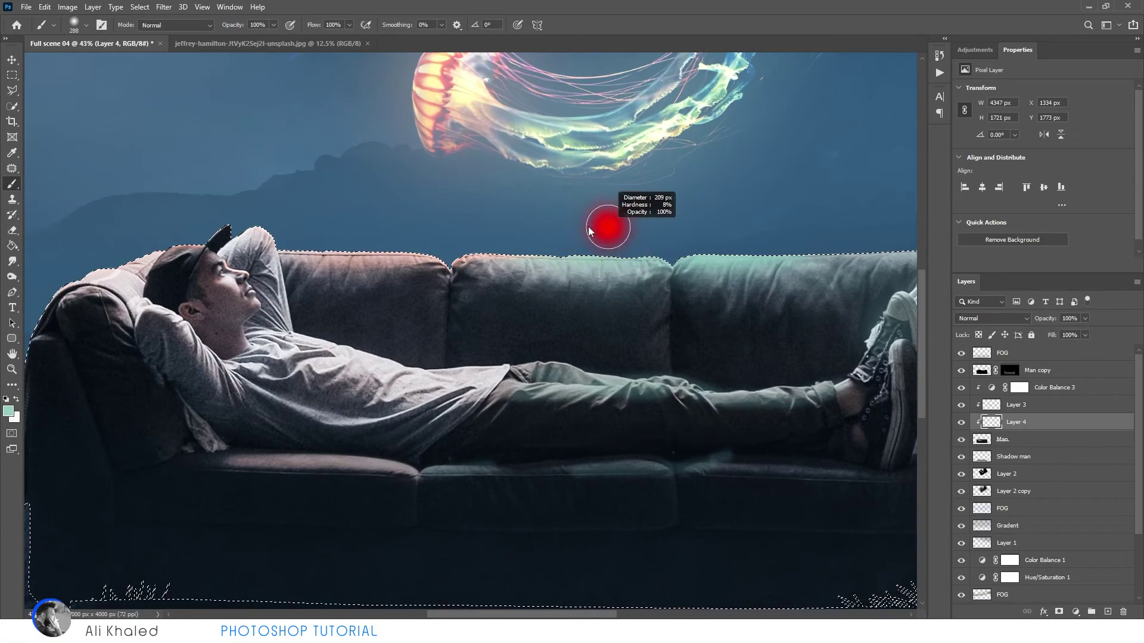
drag(608, 225, 560, 251)
scroll(761, 248, down, 2)
scroll(655, 282, up, 3)
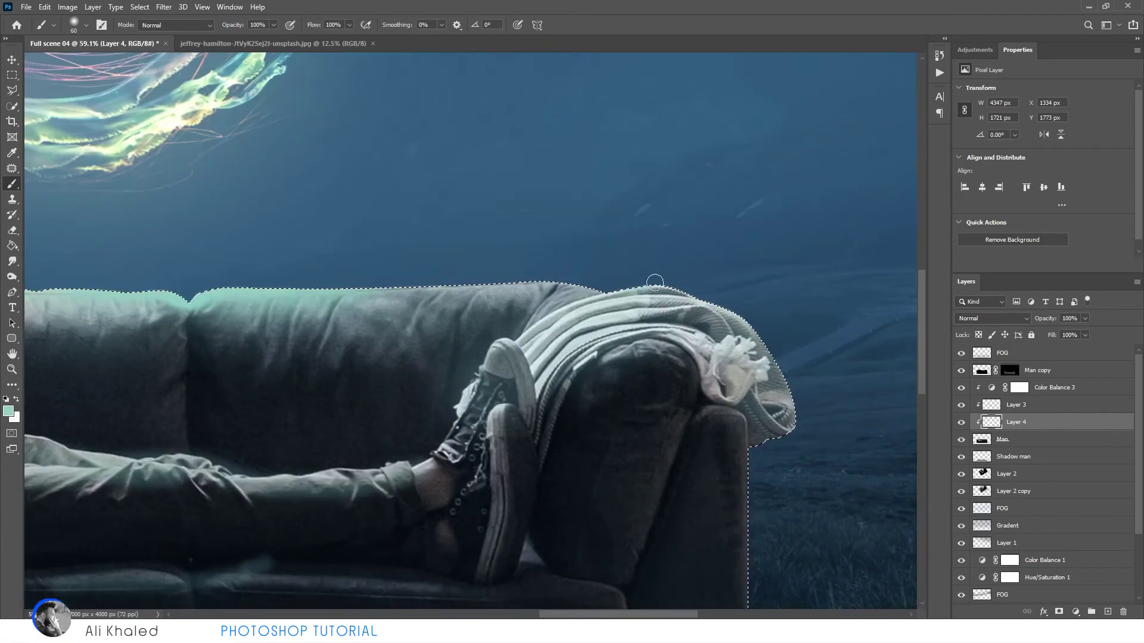
scroll(775, 352, down, 2)
scroll(179, 395, up, 4)
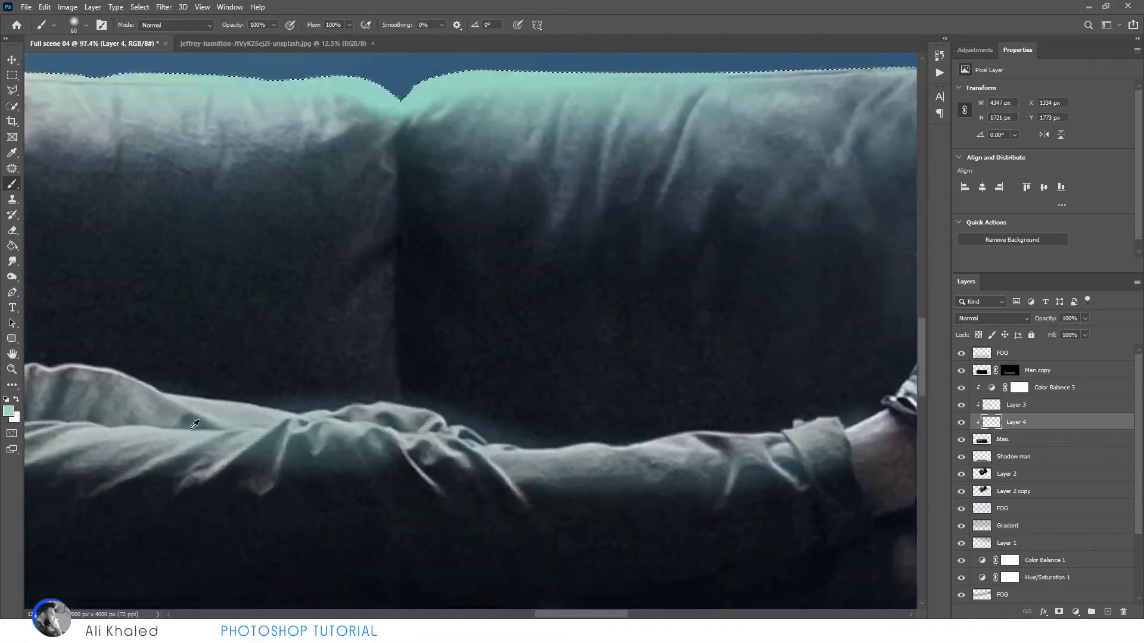
key(bracketleft)
key(bracketleft)
key(bracketleft)
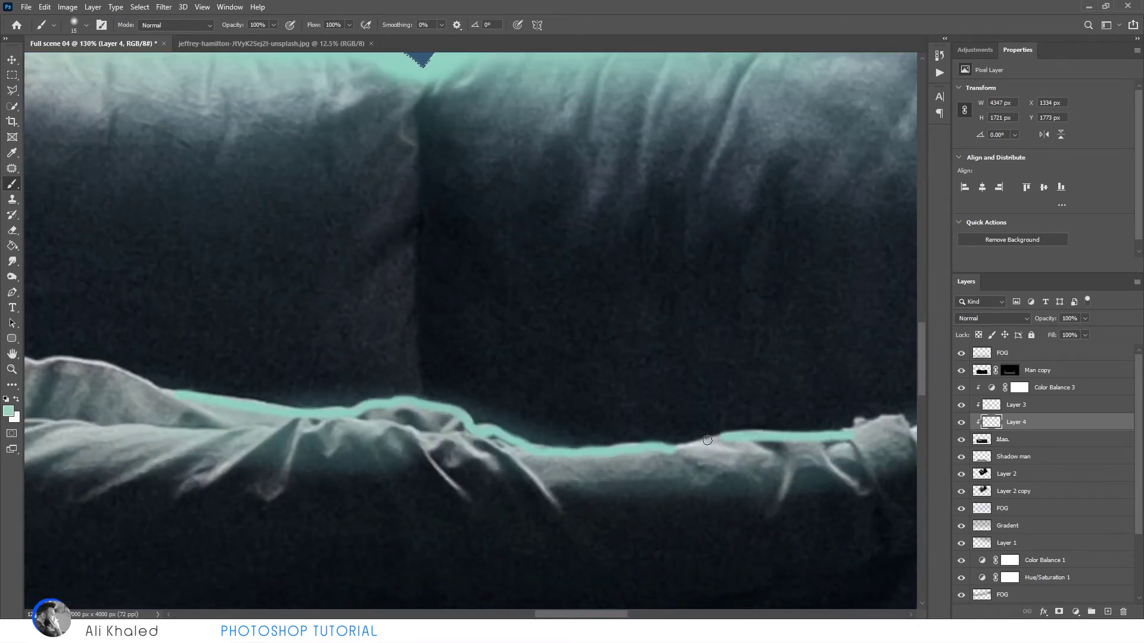
scroll(424, 431, down, 2)
mouse_move(647, 436)
mouse_down()
mouse_move(691, 423)
mouse_move(736, 323)
mouse_up()
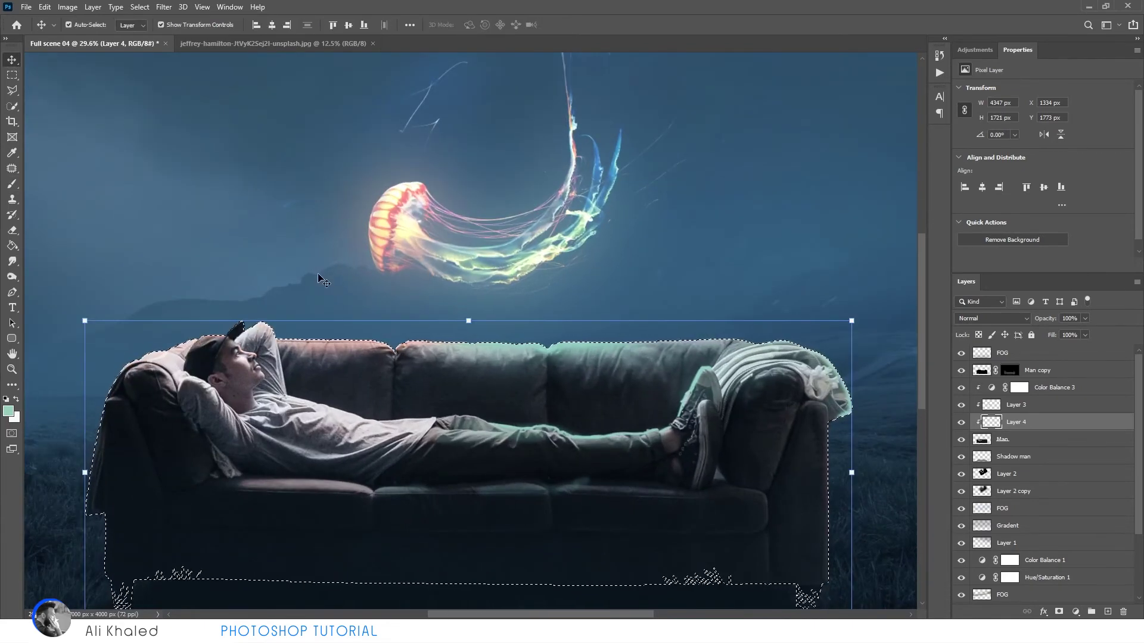
Step: Set Layer 4 to Overlay and Layer 3 to Linear Light
key(shift+plus)
key(shift+plus)
key(shift+plus)
key(shift+plus)
key(shift+plus)
key(shift+plus)
key(shift+plus)
key(shift+plus)
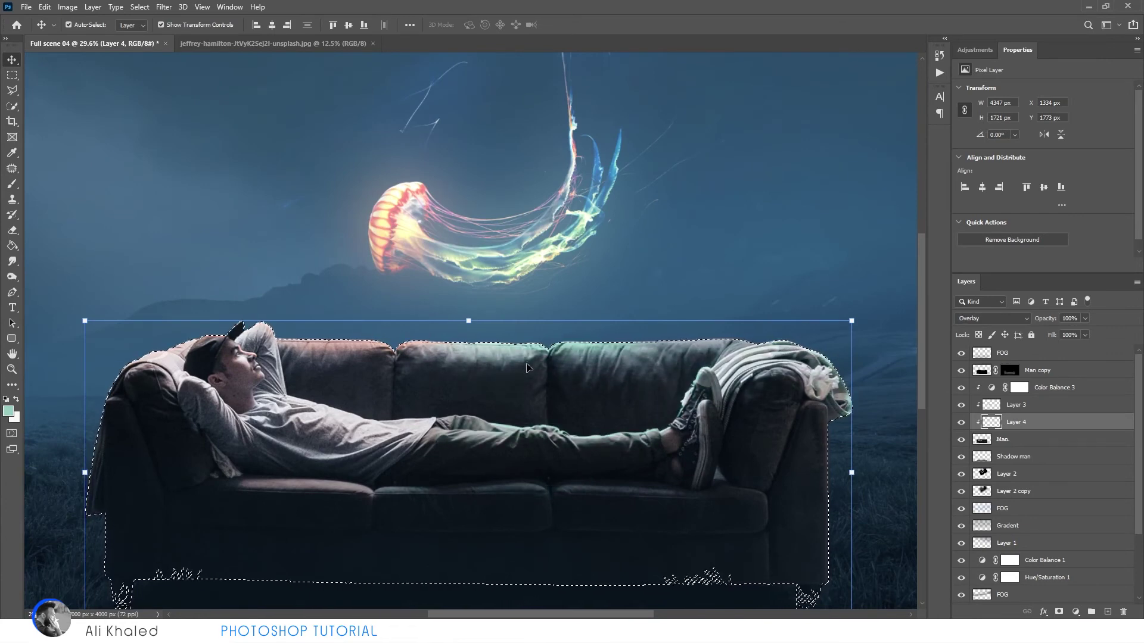
key(shift+plus)
key(shift+plus)
key(m)
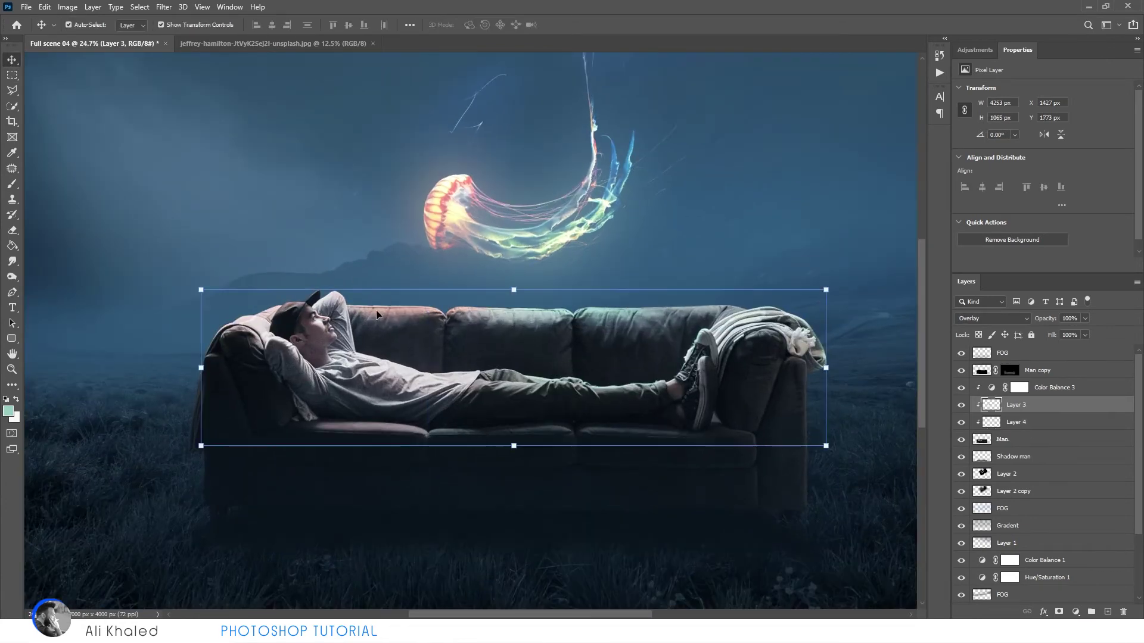
key(shift+minus)
Step: Raise Layer 3's lightness in Hue/Saturation
key(ctrl+u)
mouse_move(944, 248)
mouse_down()
mouse_move(965, 251)
mouse_move(952, 252)
mouse_move(935, 218)
mouse_up()
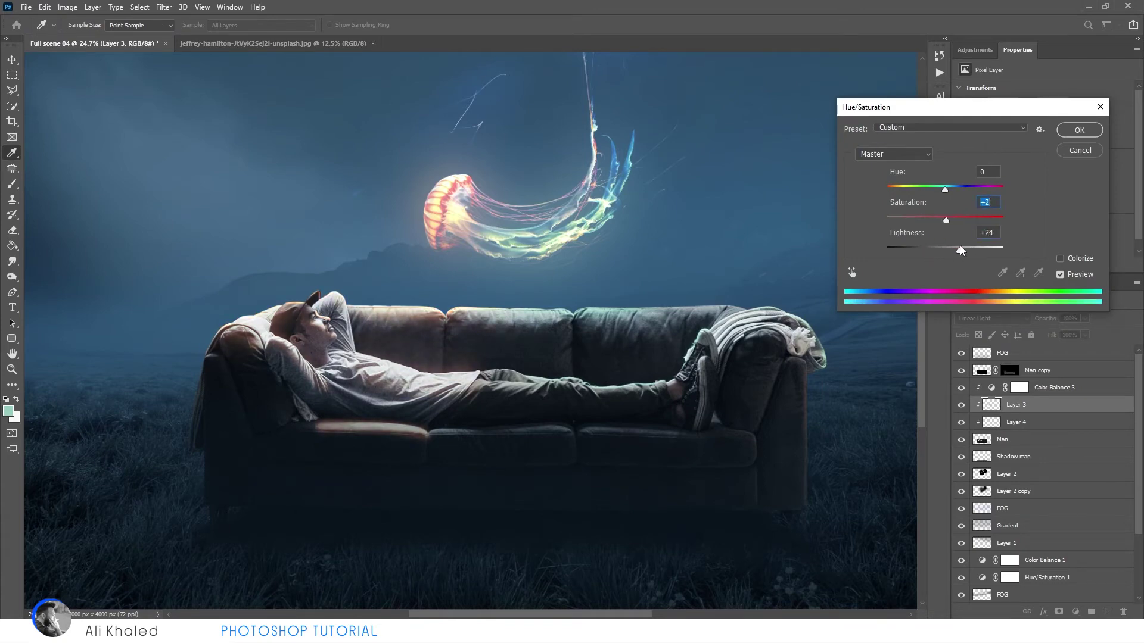
key(Return)
key(e)
scroll(310, 335, up, 3)
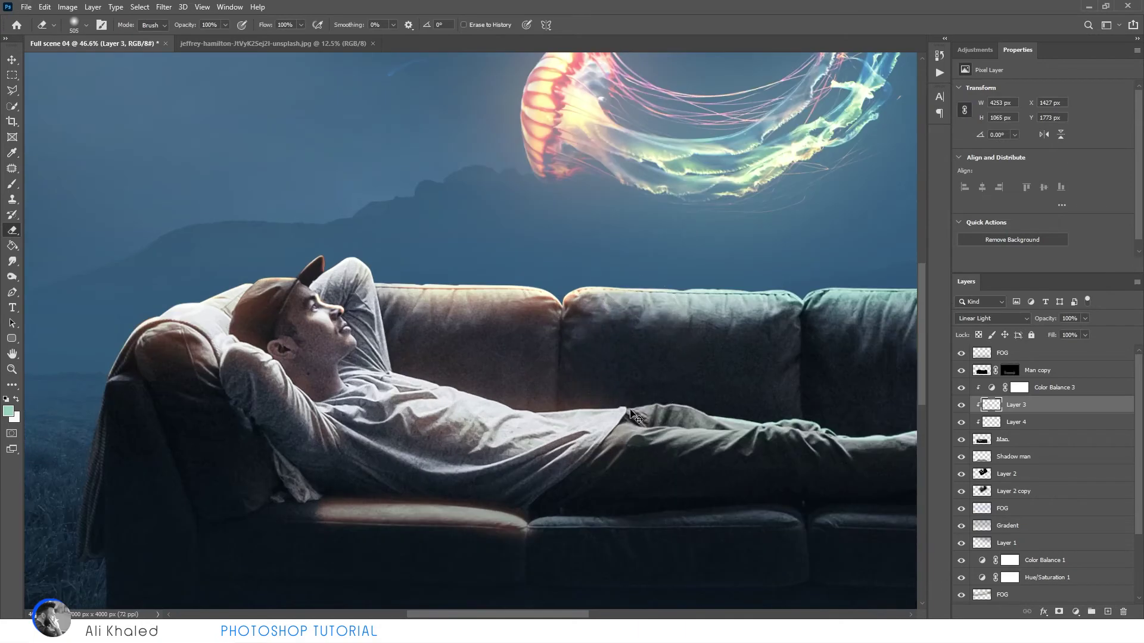
scroll(336, 382, down, 3)
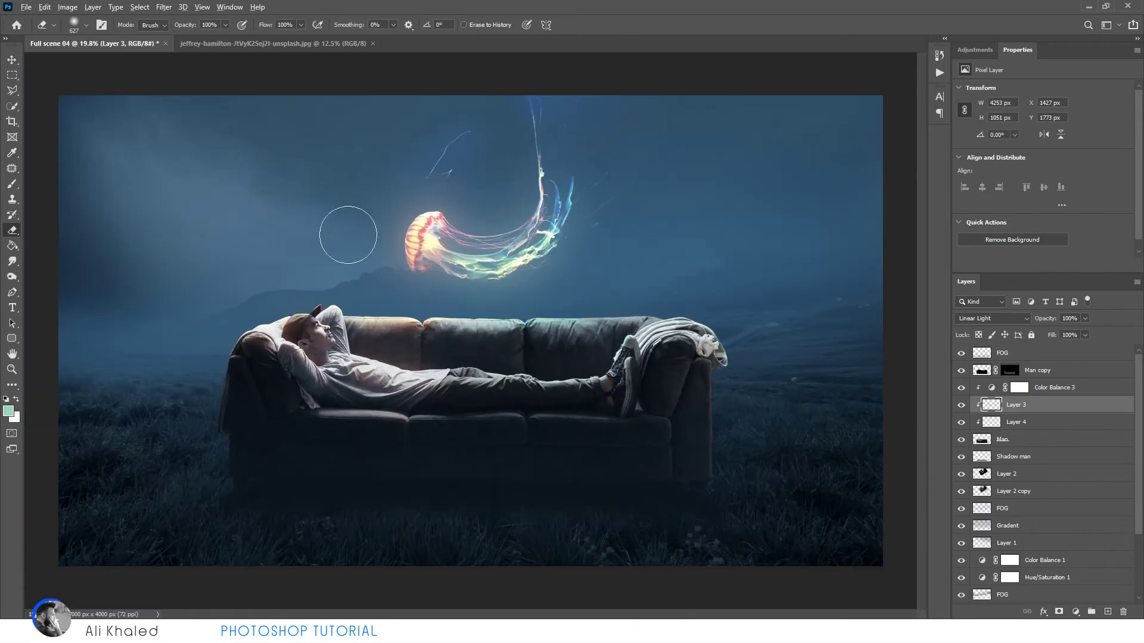
Step: Switch Layer 3's blend mode from Pin Light to Vivid Light
key(v)
scroll(544, 455, up, 2)
key(shift+plus)
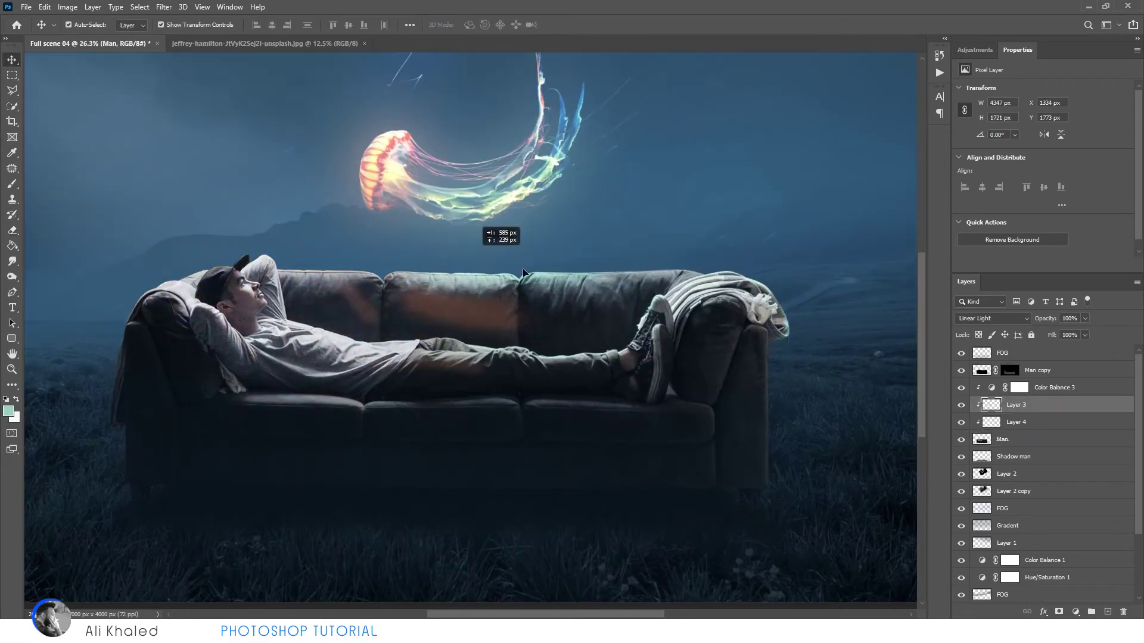
scroll(543, 462, down, 2)
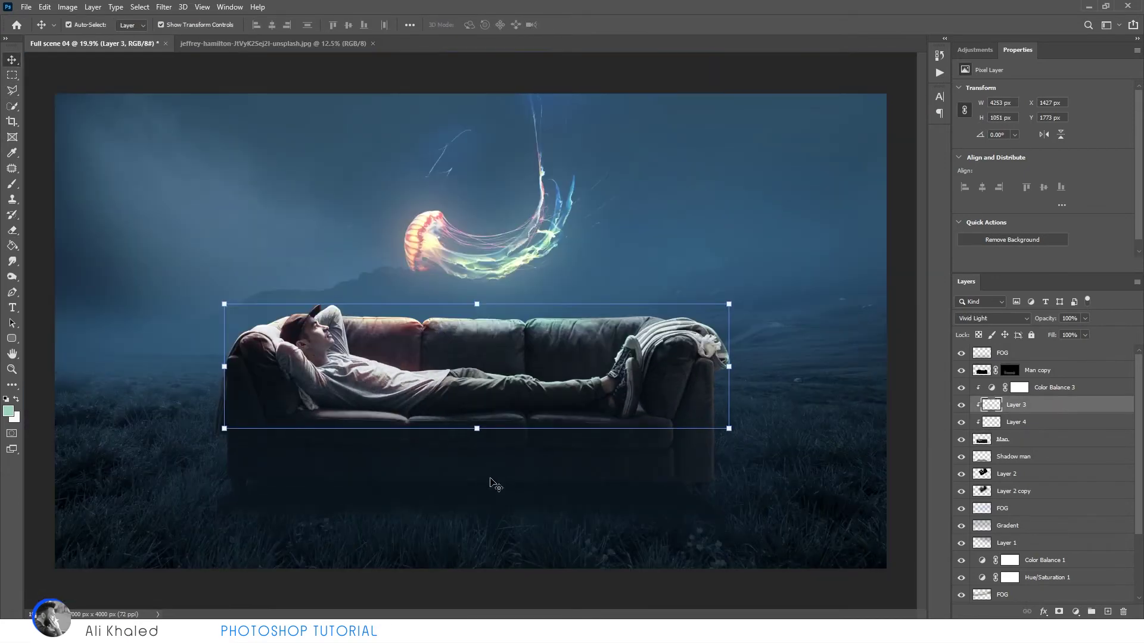
key(shift+minus)
key(shift+minus)
Step: Quick-select the couch and man from Man copy and add a new clipped Layer 5
click(480, 498)
scroll(480, 498, up, 1)
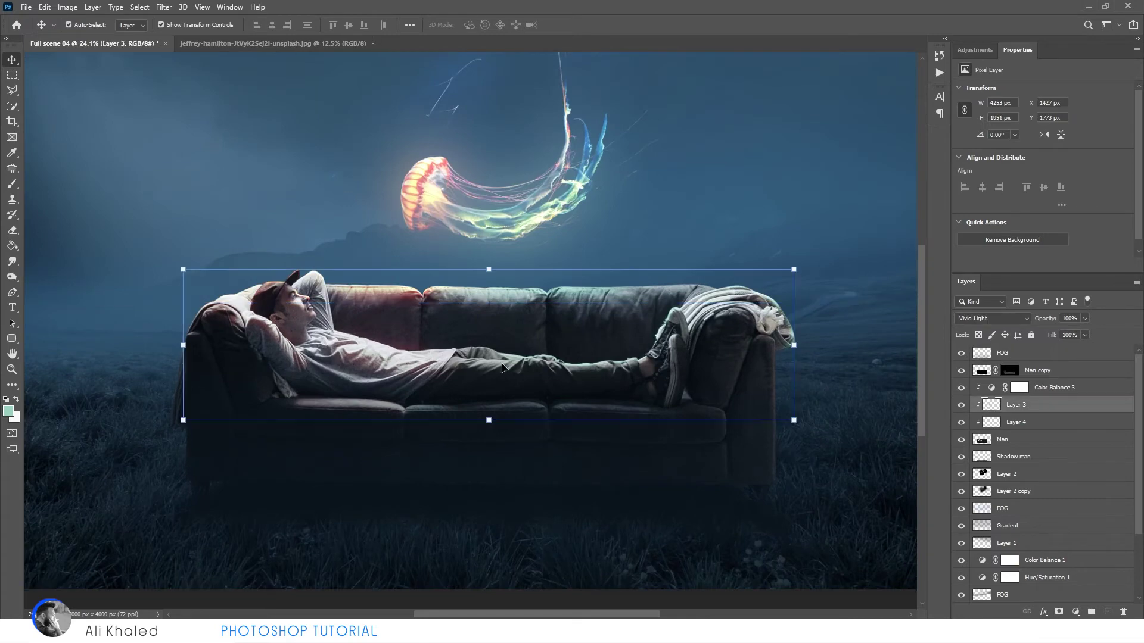
click(346, 431)
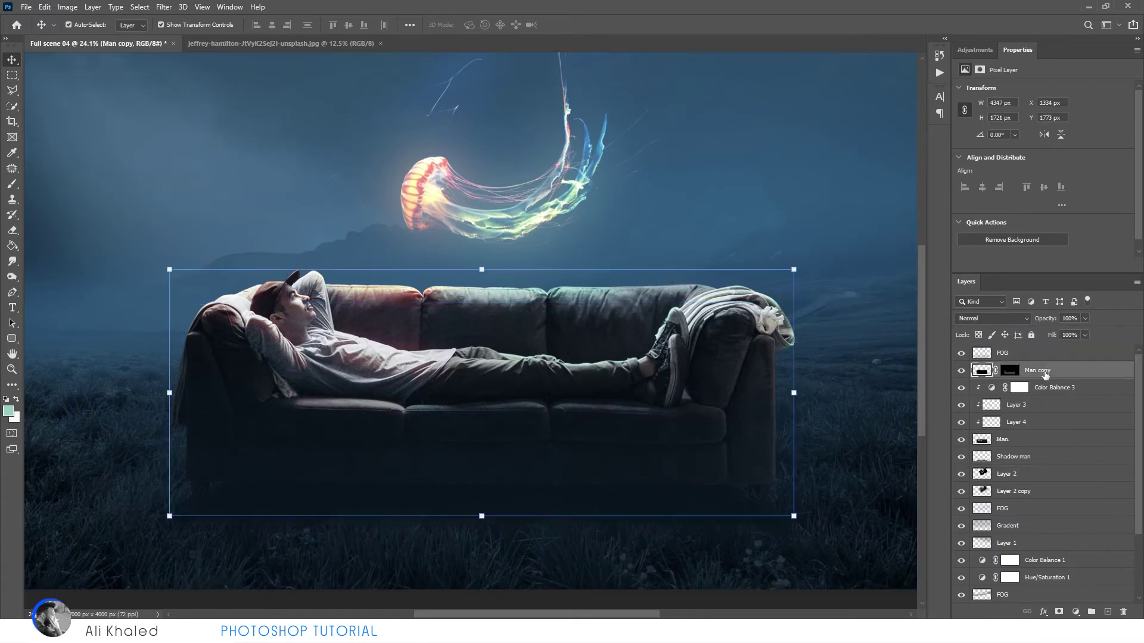
click(1046, 370)
key(w)
drag(179, 217, 741, 467)
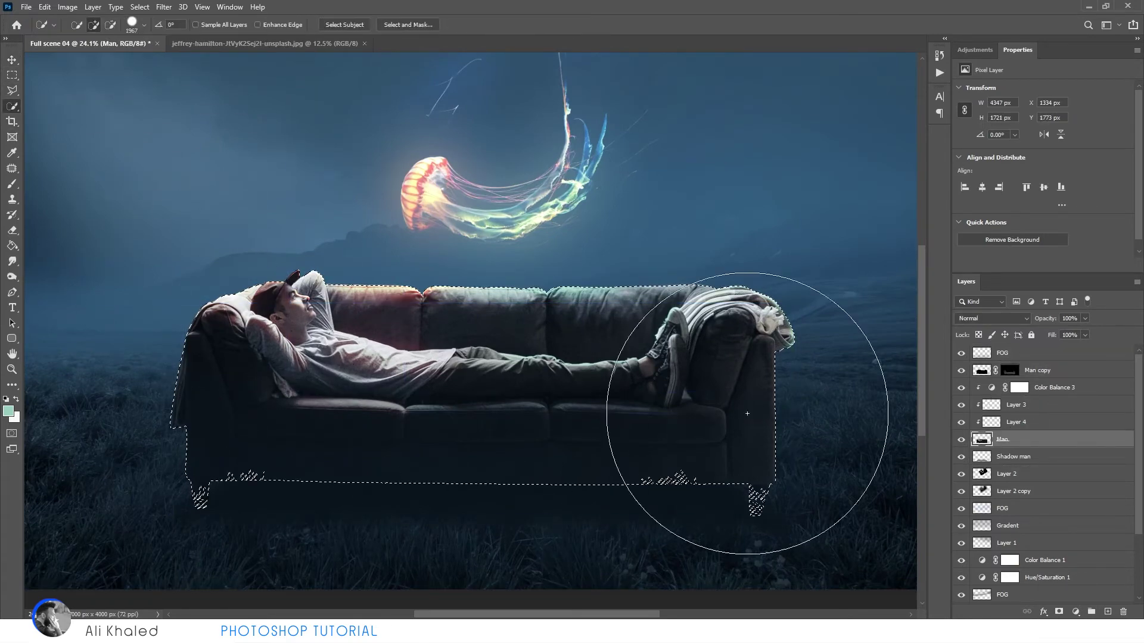
click(1107, 612)
key(ctrl+alt+g)
Step: Brush a blue glow along the sofa's seat cushion edge on Layer 5
key(b)
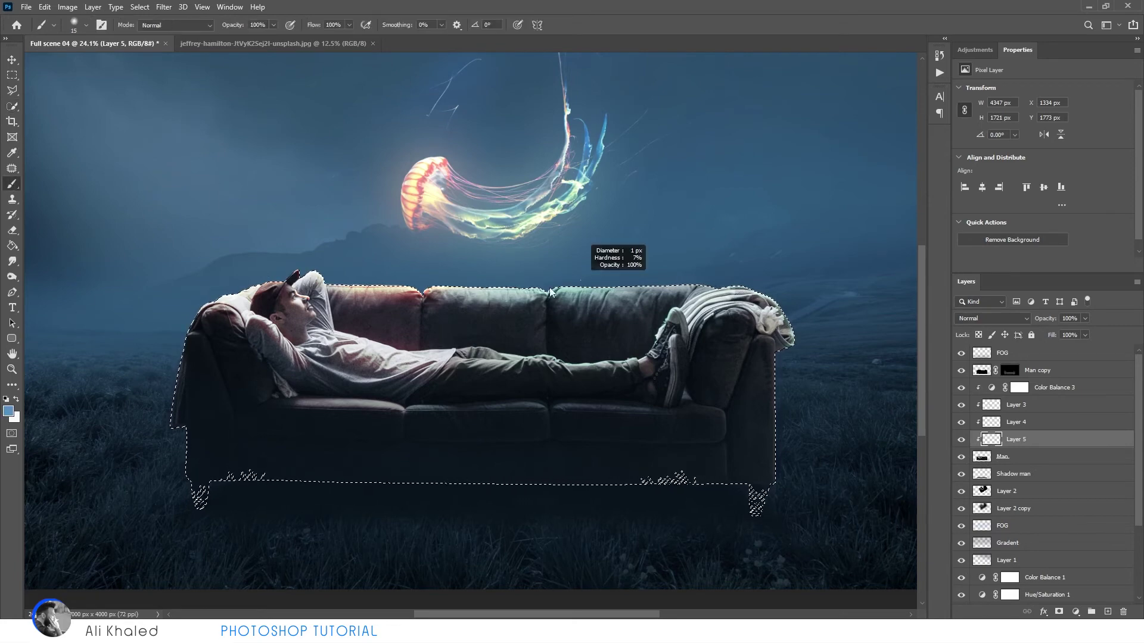
scroll(619, 374, up, 2)
scroll(619, 374, up, 2)
drag(685, 444, 405, 439)
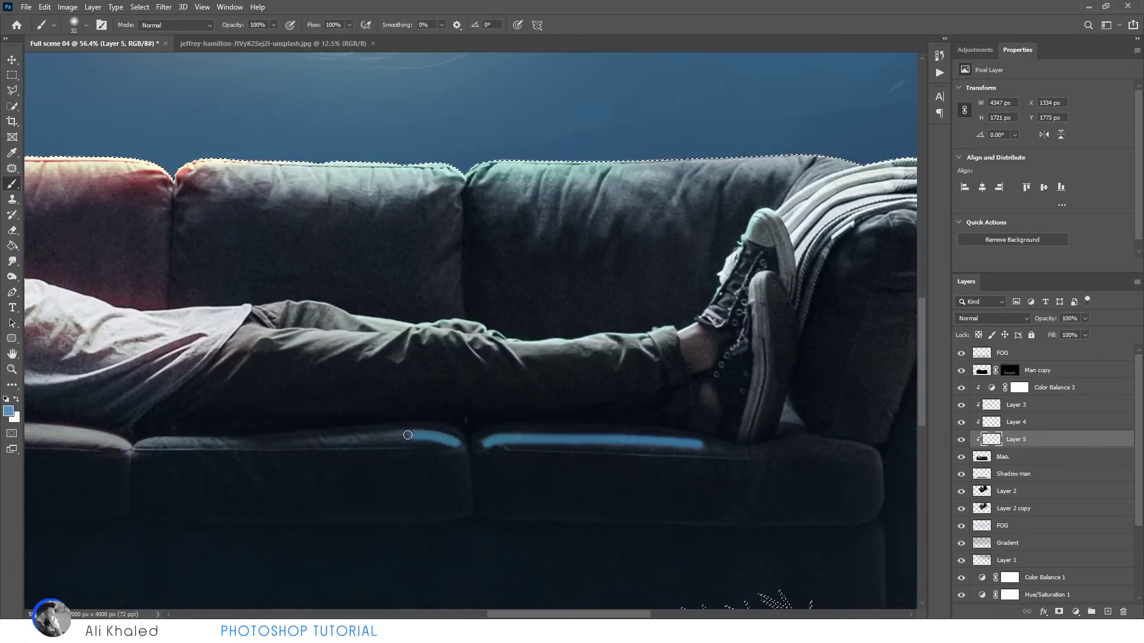
scroll(529, 234, down, 2)
scroll(529, 233, down, 3)
scroll(775, 382, up, 4)
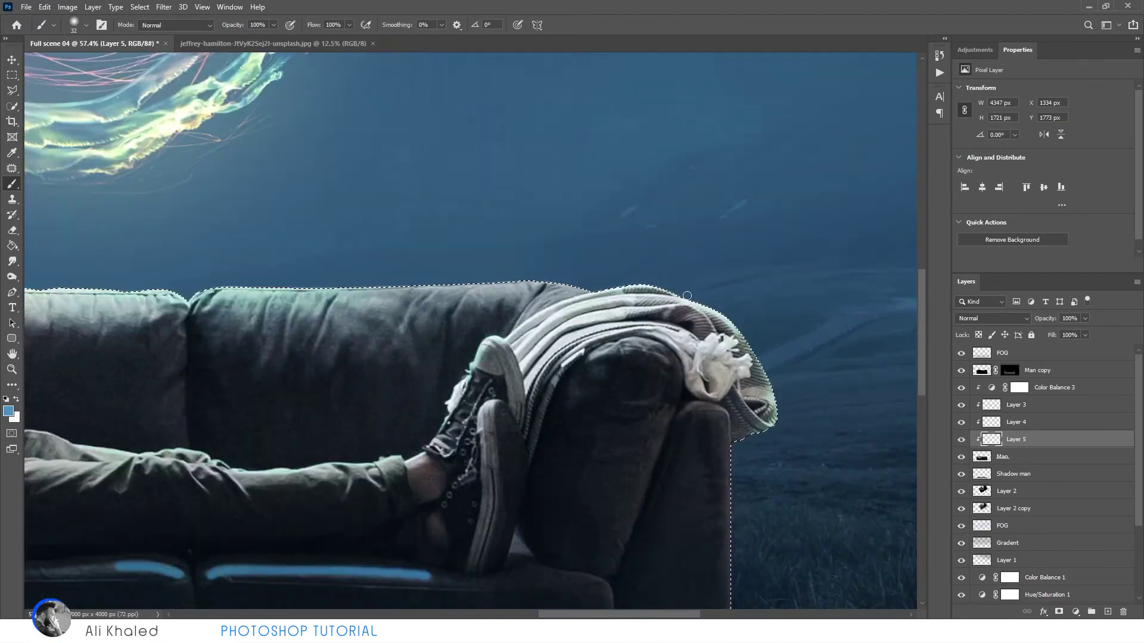
Step: Add a faint 22%-opacity blue glow along the sofa's top and deselect
key(2)
key(2)
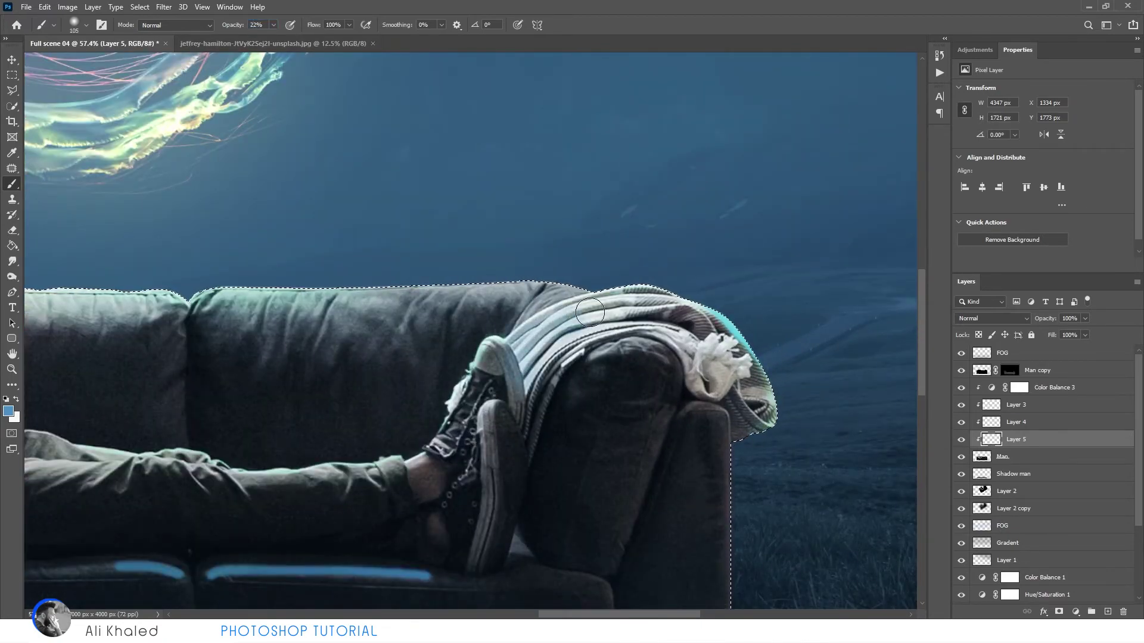
scroll(624, 357, down, 2)
scroll(526, 280, up, 2)
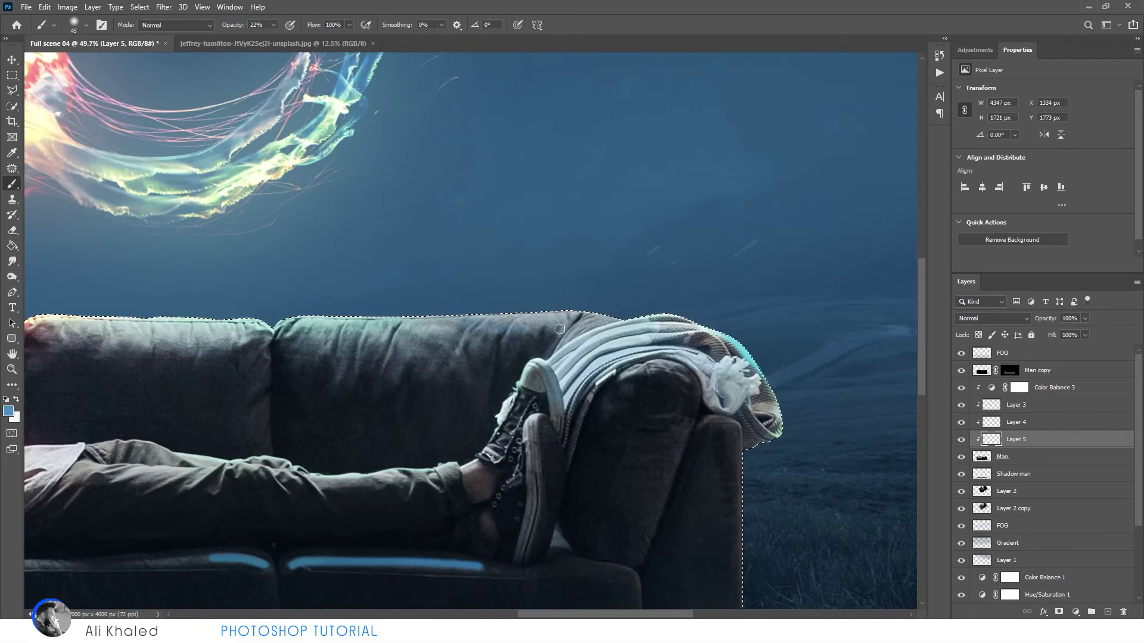
drag(273, 24, 317, 38)
scroll(595, 310, down, 5)
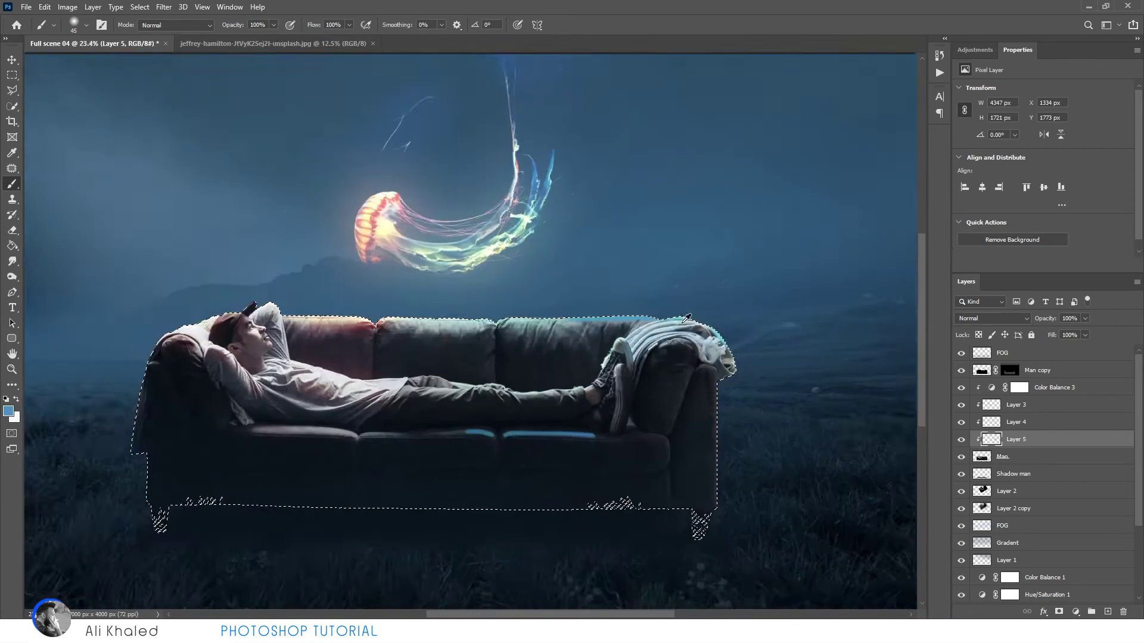
scroll(459, 297, up, 1)
key(ctrl+d)
Step: Compare the glow layers and change Layer 5's blend mode to a light mode (Vivid Light)
key(v)
key(shift+alt+s)
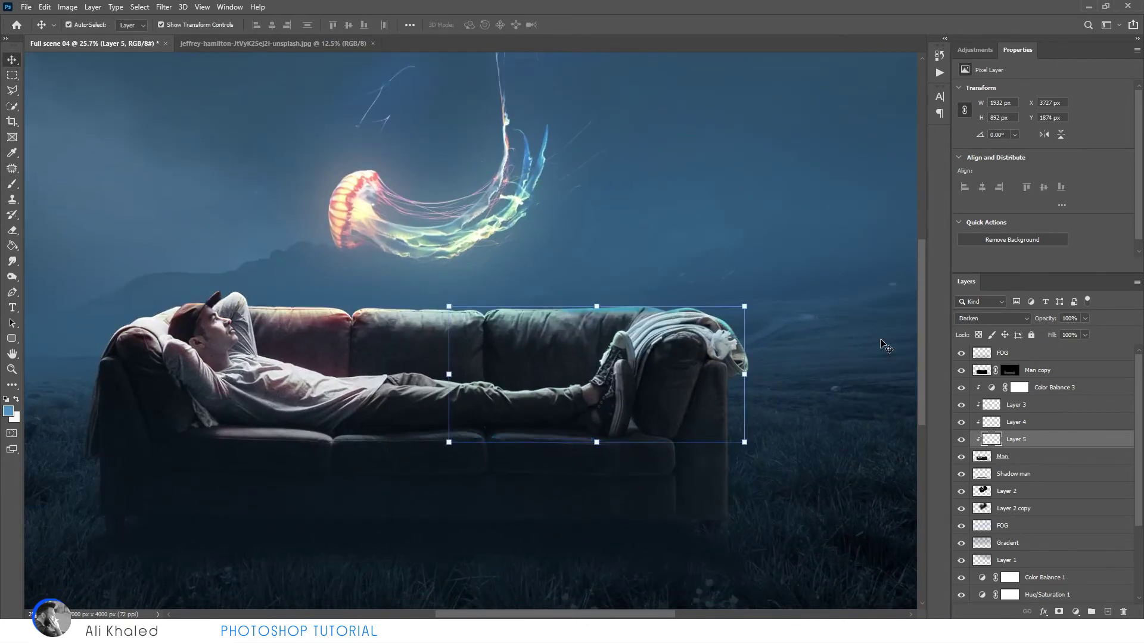
click(846, 331)
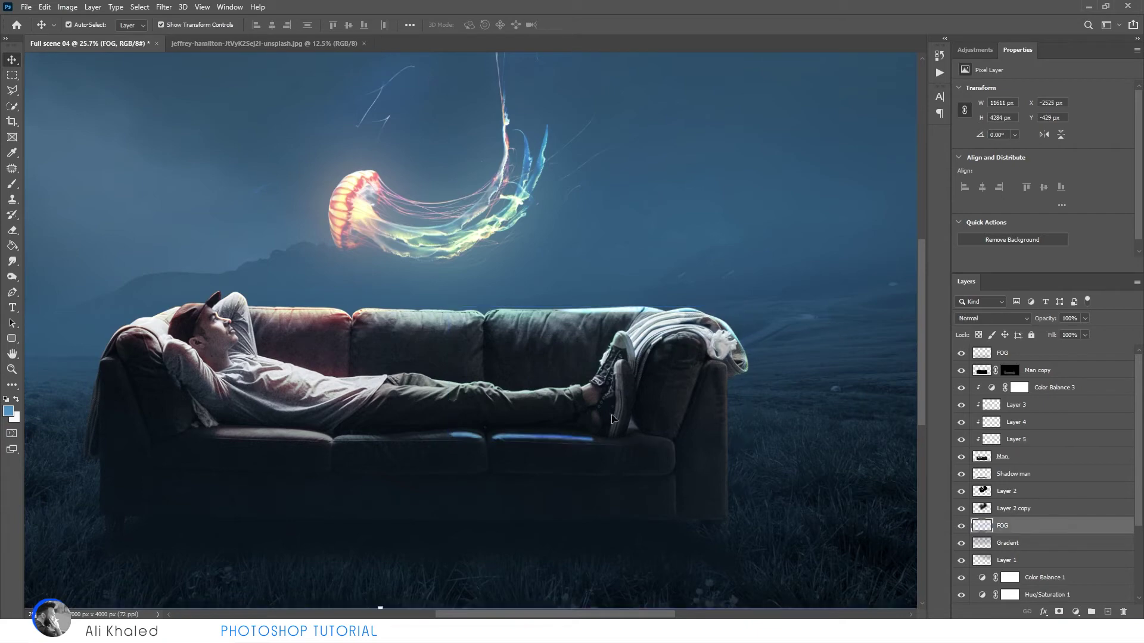
scroll(632, 441, up, 3)
click(406, 435)
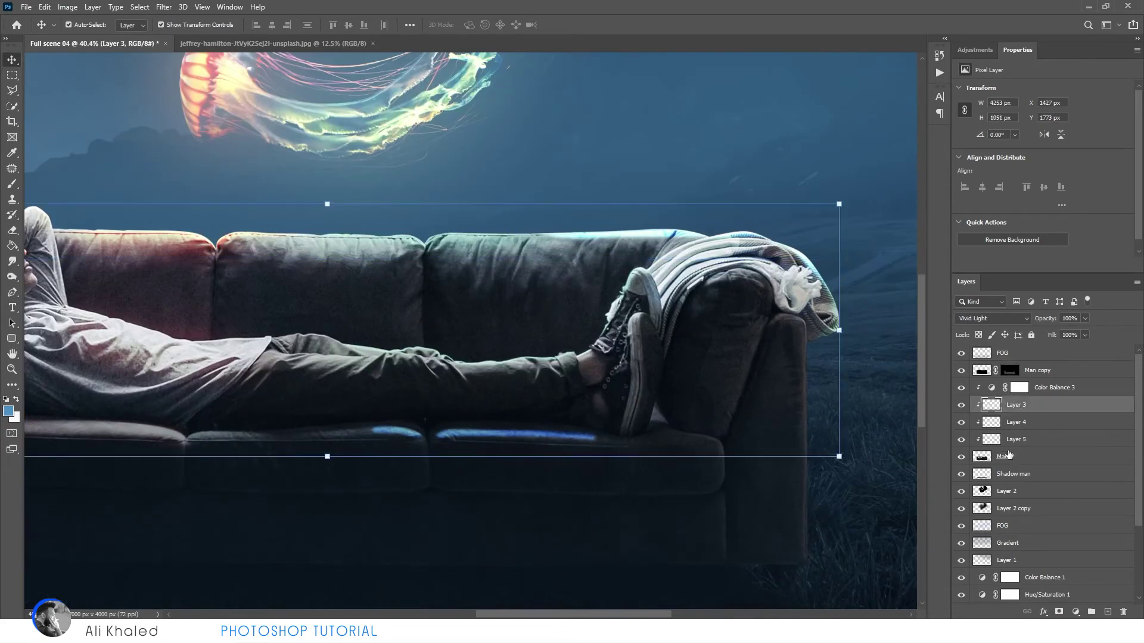
click(1018, 429)
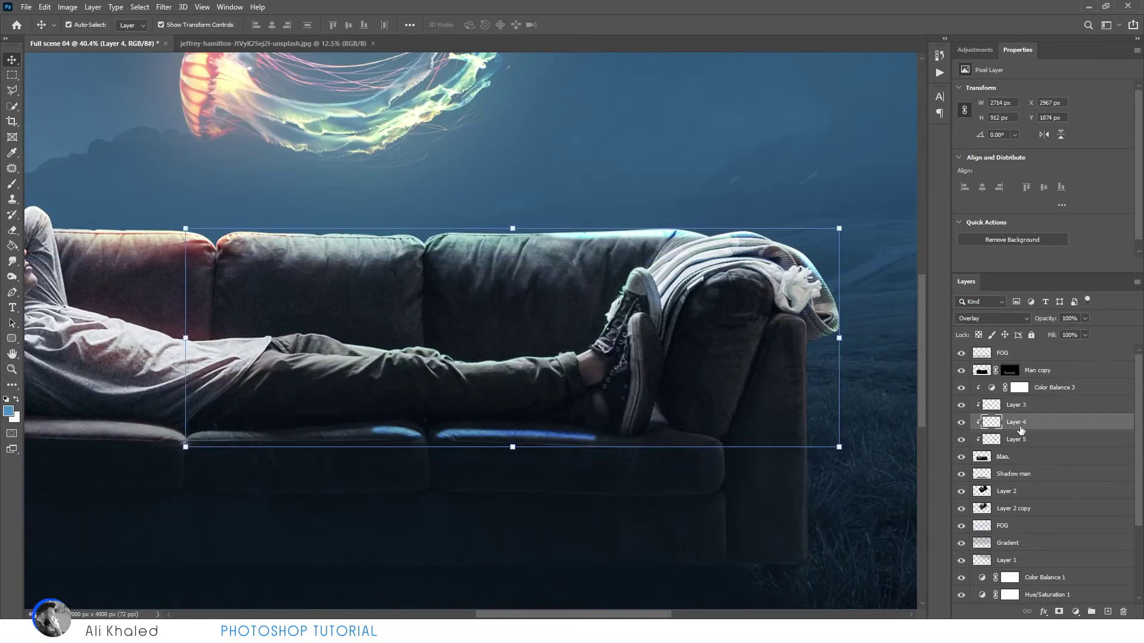
click(1018, 439)
key(shift+plus)
key(shift+plus)
key(shift+plus)
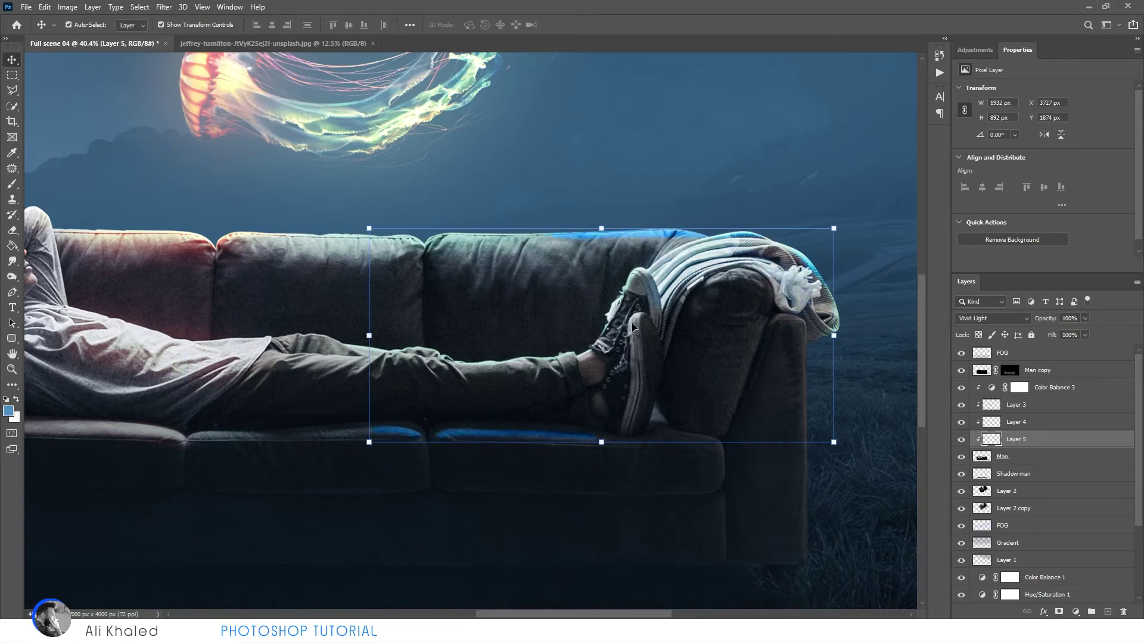
scroll(632, 327, down, 2)
Step: Erase the stray blue glow around the legs and sofa back on Layer 5
key(e)
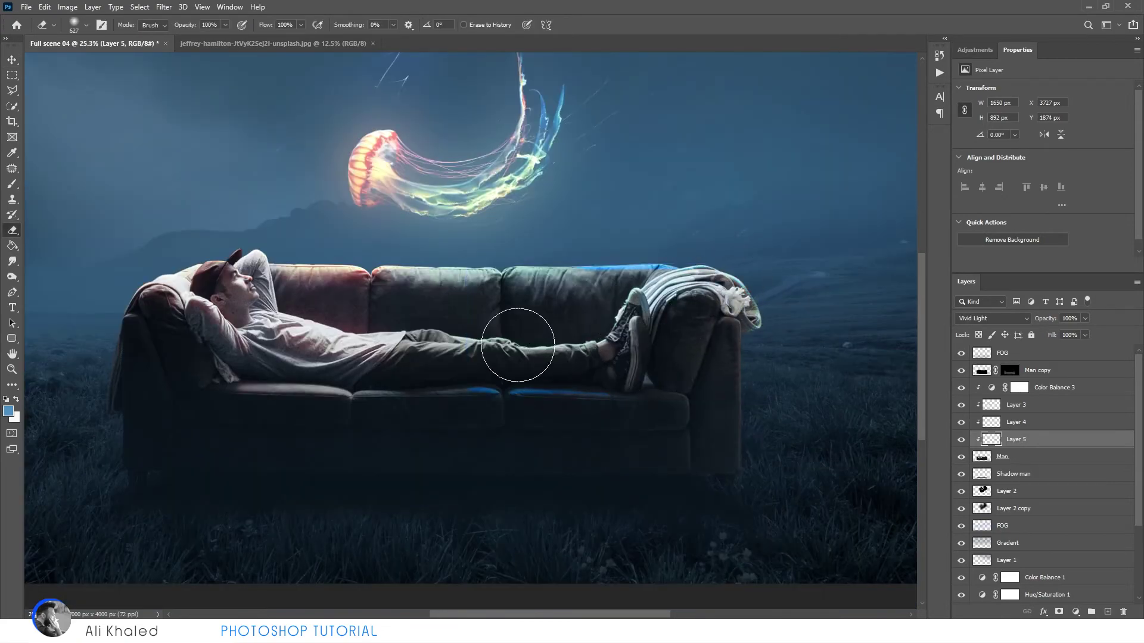
scroll(518, 345, up, 3)
scroll(518, 345, up, 1)
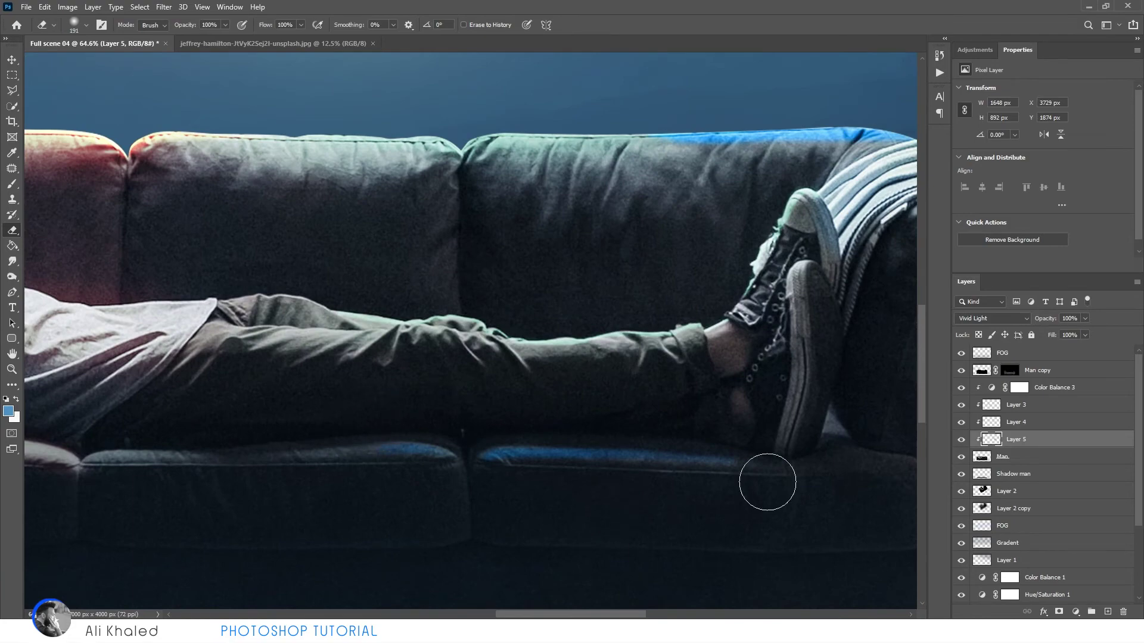
scroll(773, 440, down, 2)
scroll(574, 178, down, 2)
scroll(444, 164, up, 5)
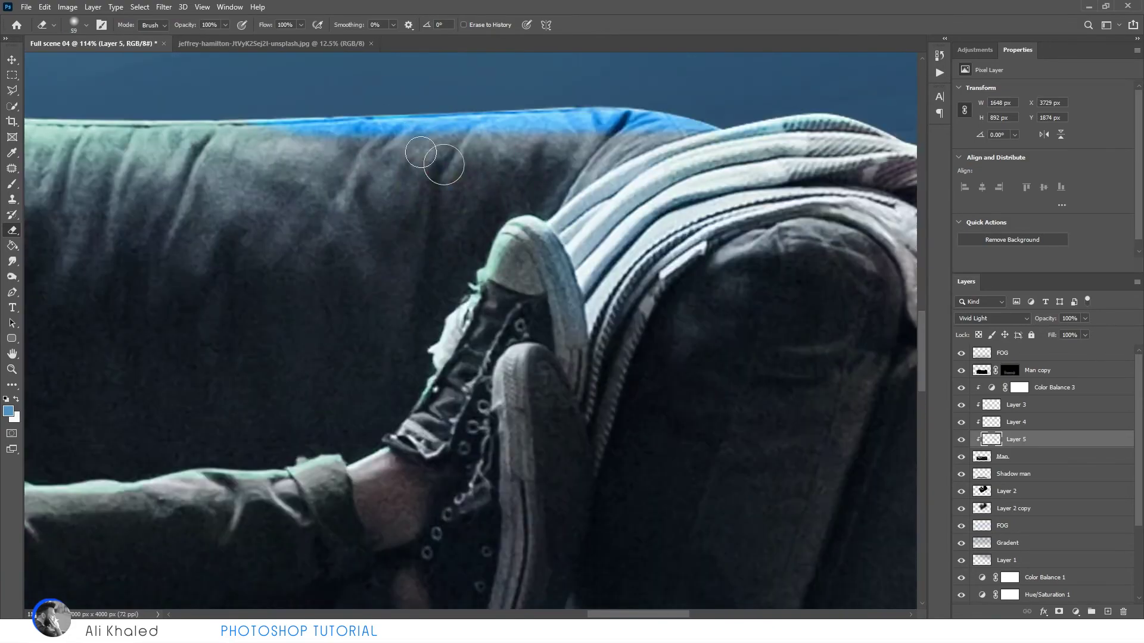
scroll(434, 134, down, 2)
scroll(453, 143, down, 2)
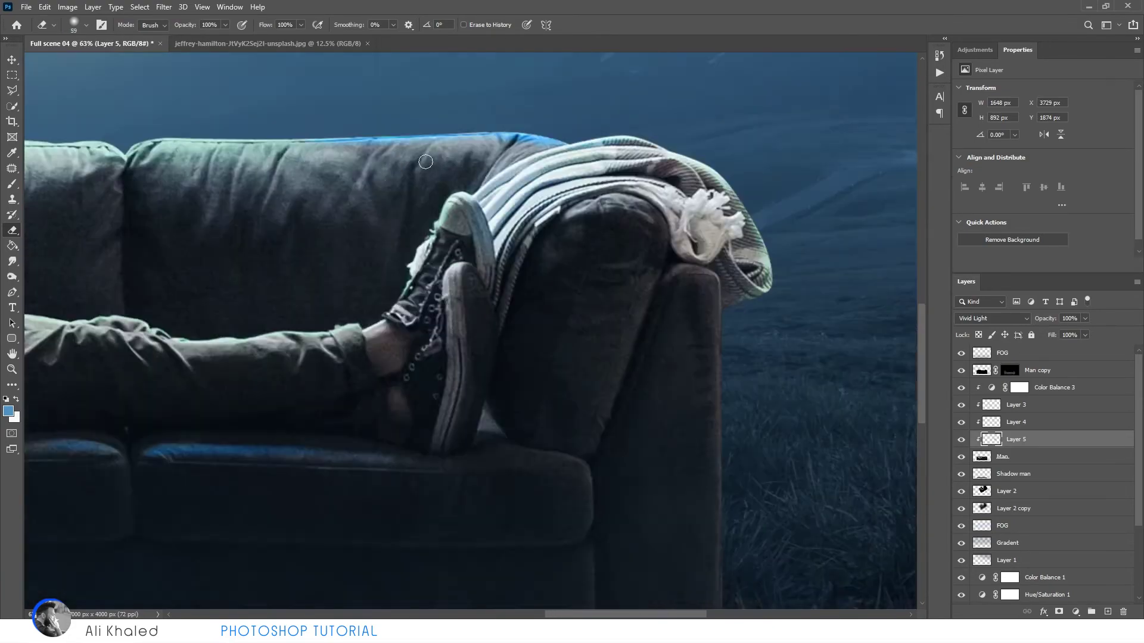
scroll(477, 149, down, 2)
scroll(536, 158, up, 4)
scroll(311, 178, down, 5)
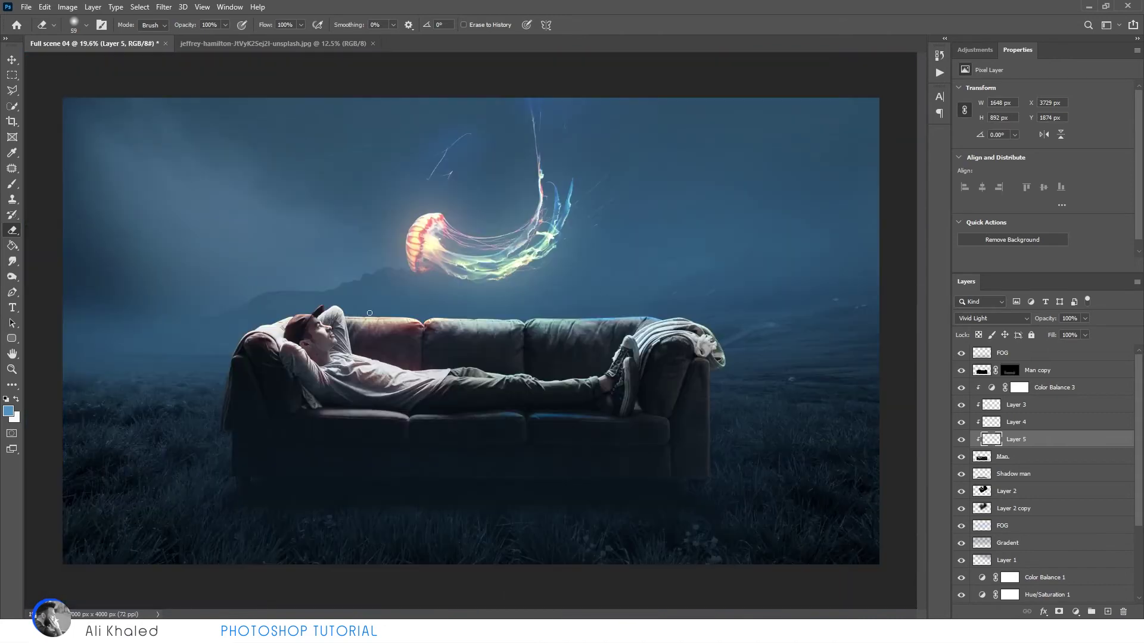
click(12, 61)
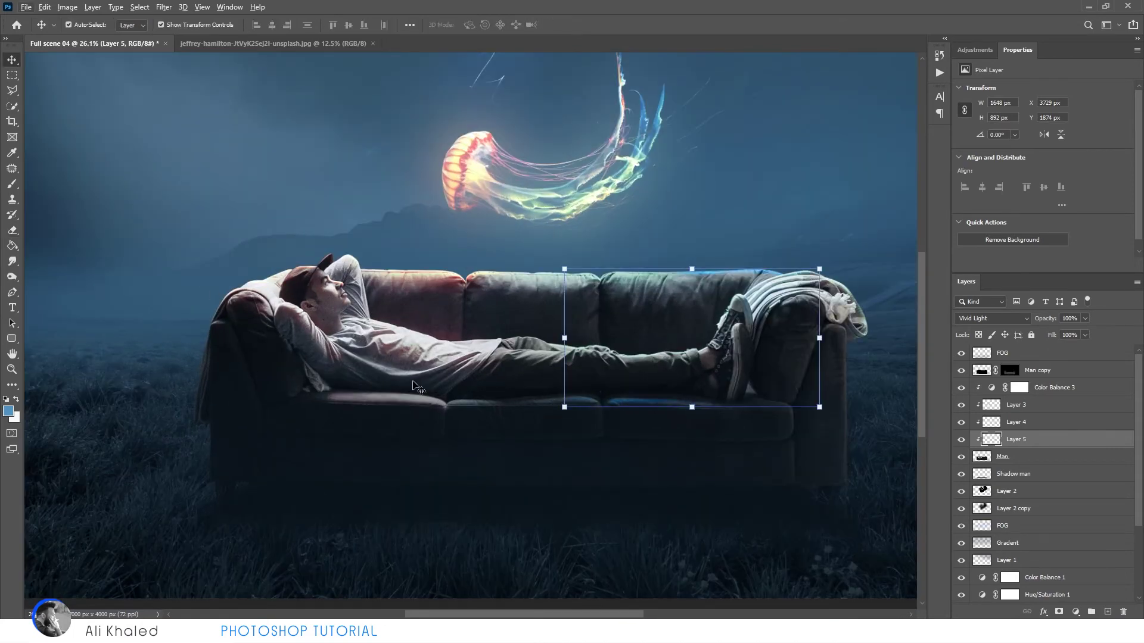
Step: Duplicate Layer 4 and clip the copy below, then duplicate Layer 3
scroll(667, 509, down, 1)
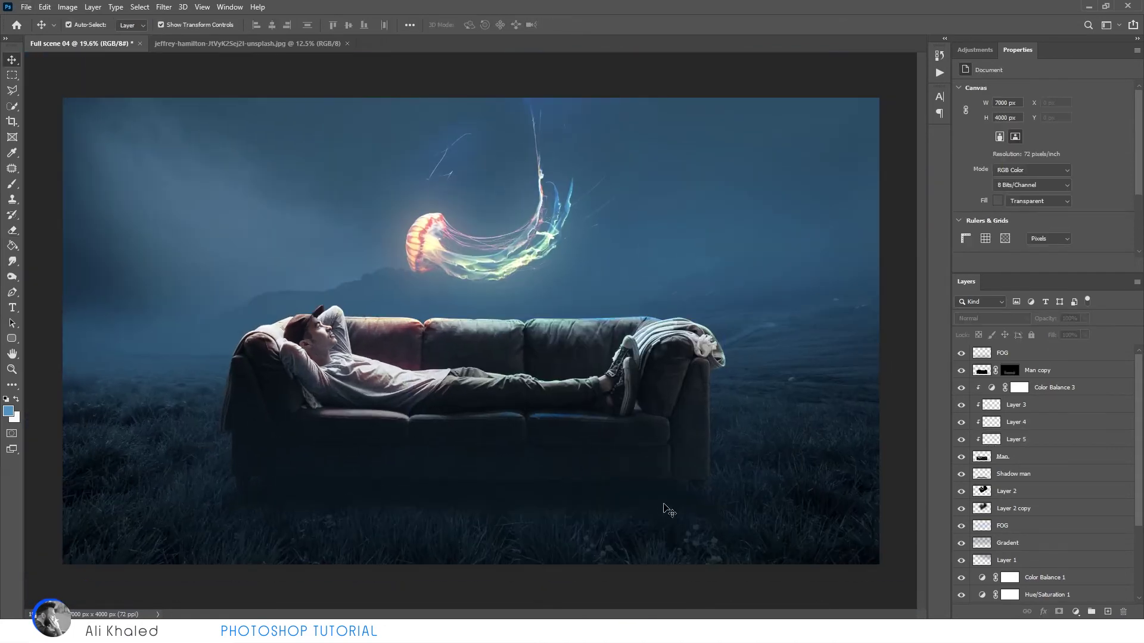
click(1015, 422)
key(ctrl+j)
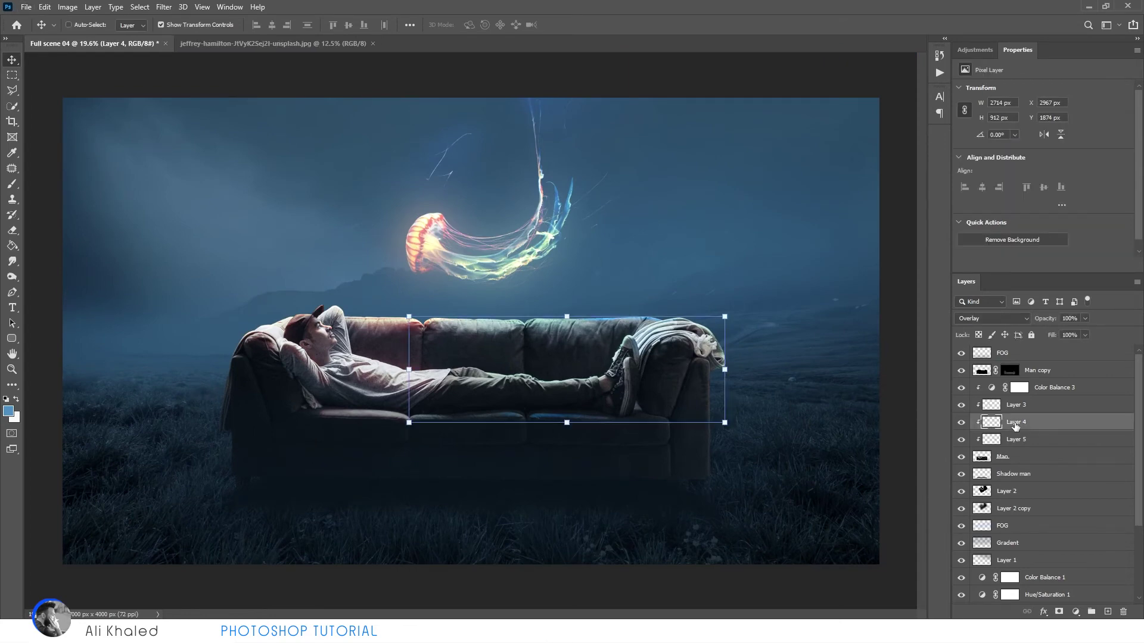
alt+click(1007, 425)
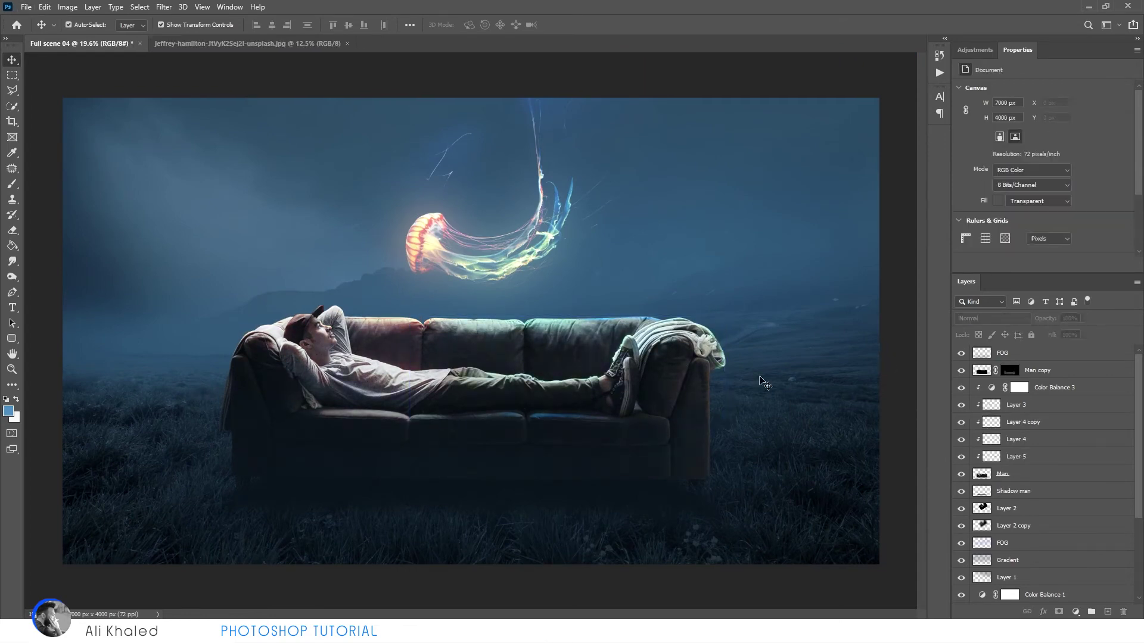
click(560, 420)
click(1022, 409)
key(ctrl+j)
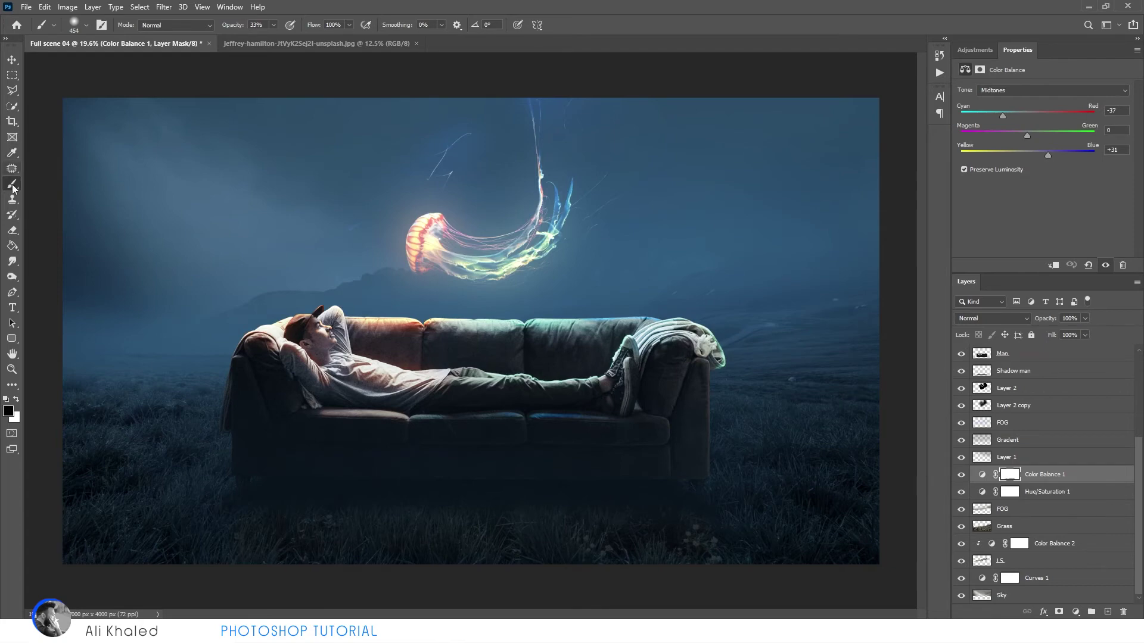
Step: Paint soft blue on a new layer over the grass below the sofa, set to Color Dodge
click(1106, 610)
alt+click(224, 335)
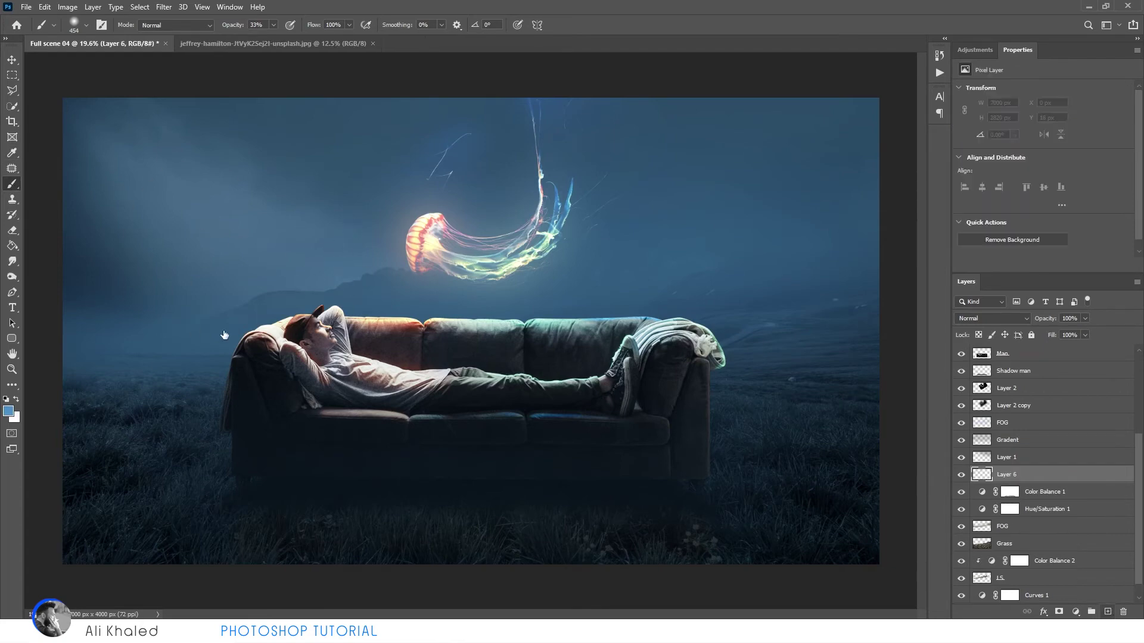
drag(671, 542, 217, 526)
click(12, 60)
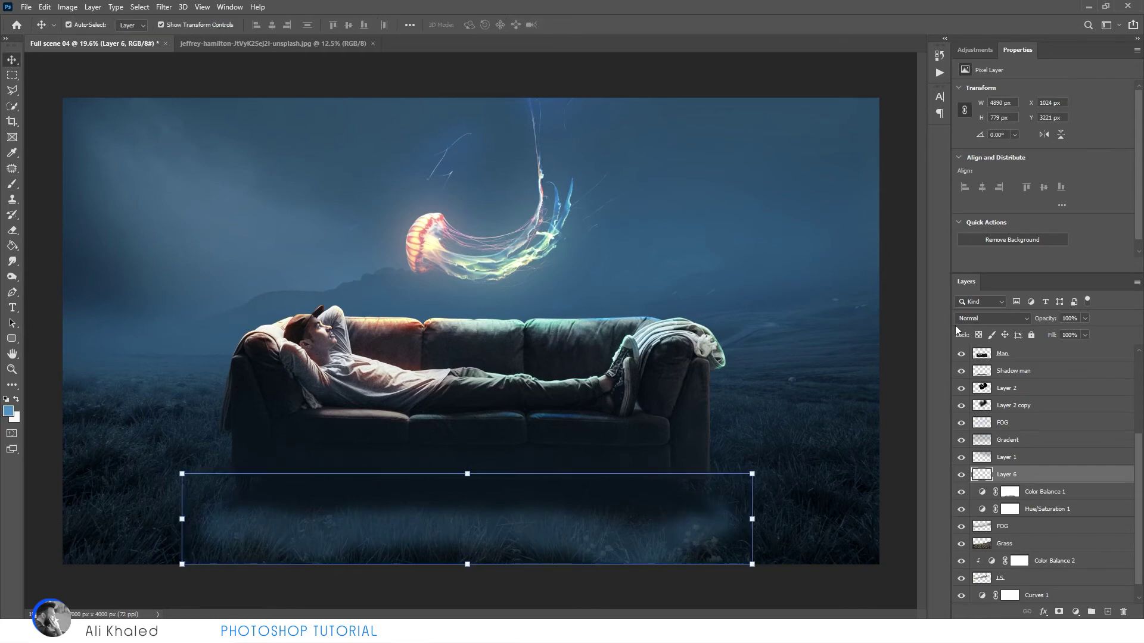
click(992, 318)
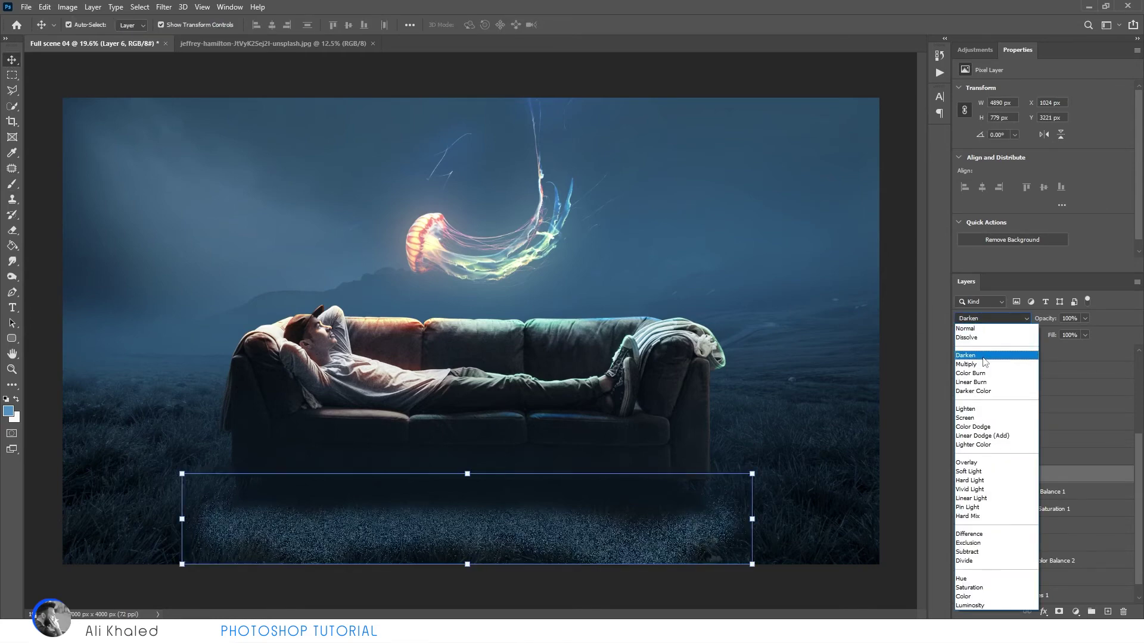
click(977, 427)
Step: Shift the glow's hue to -24 and enlarge the eraser to about 928
key(ctrl+u)
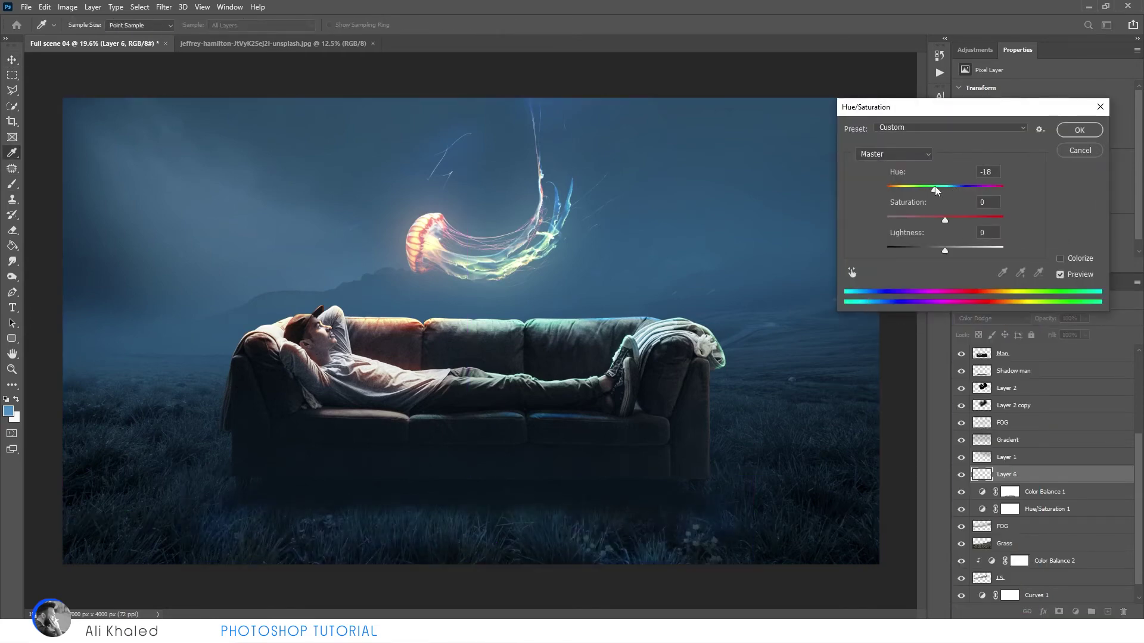
drag(935, 187, 931, 186)
key(Return)
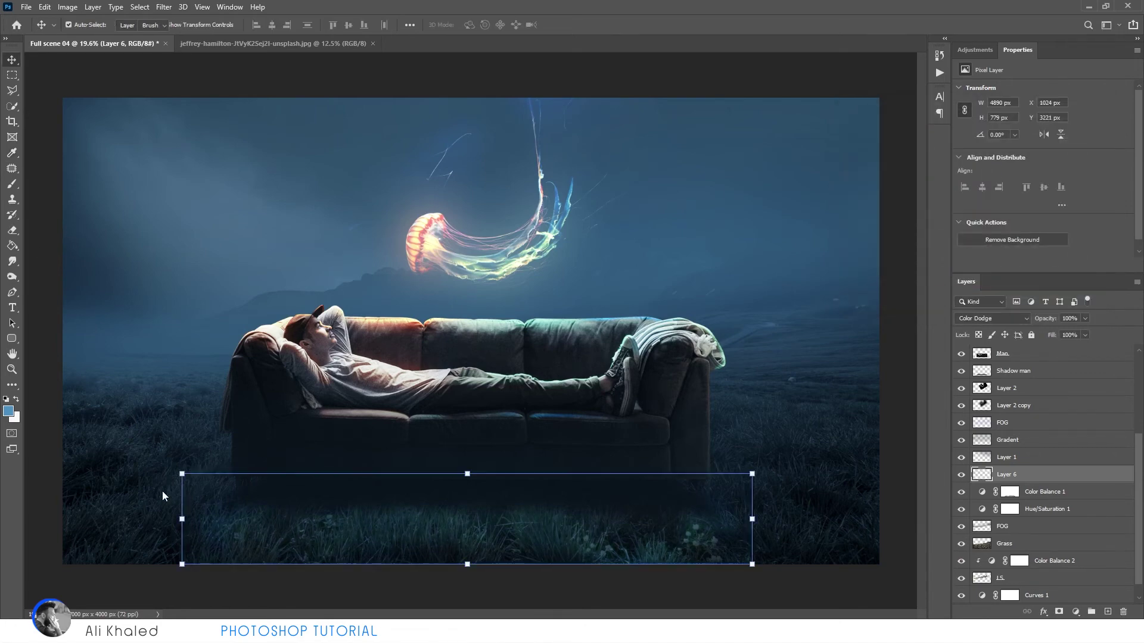
click(12, 231)
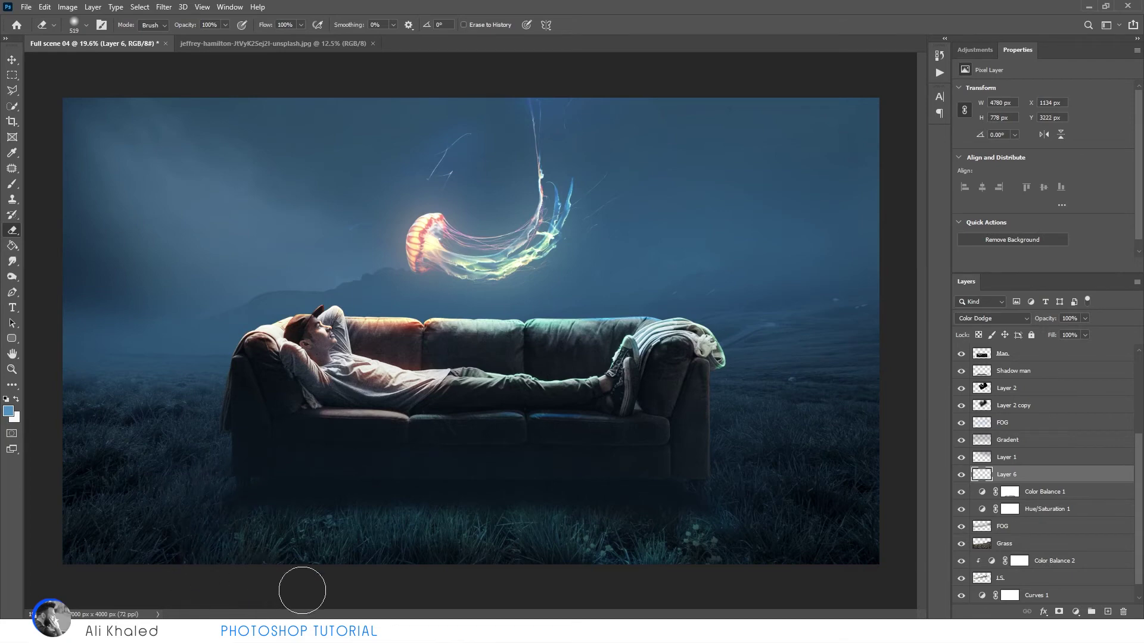
drag(745, 505, 799, 505)
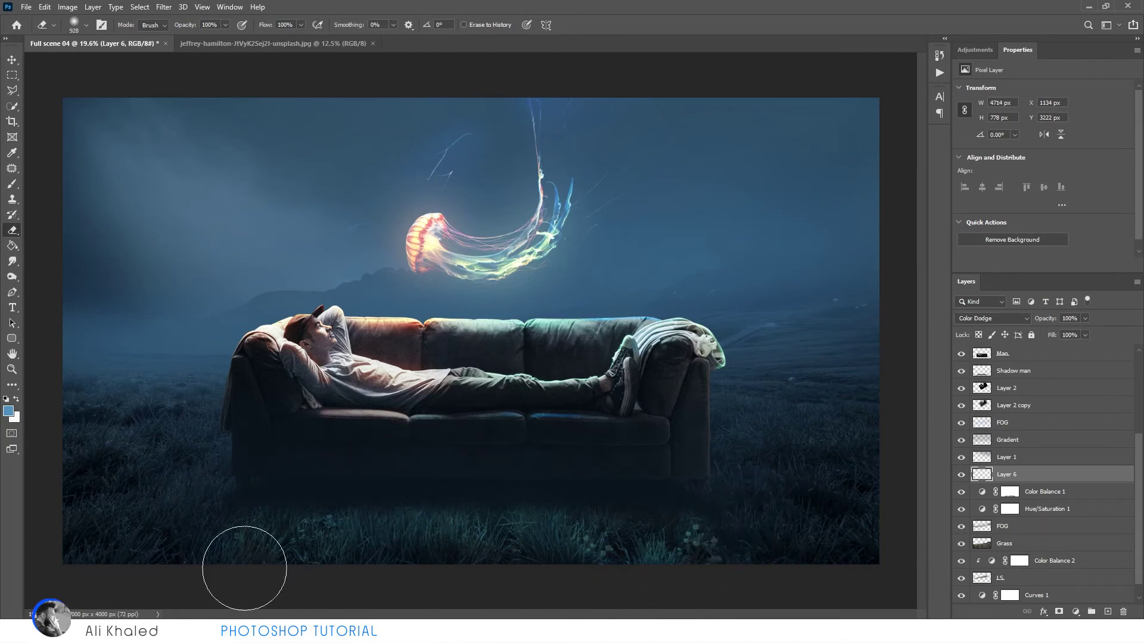
Step: Try stretching Layer 6 wider, cancel the stretch, and deselect the glow layer
key(v)
scroll(379, 493, up, 2)
scroll(358, 492, up, 1)
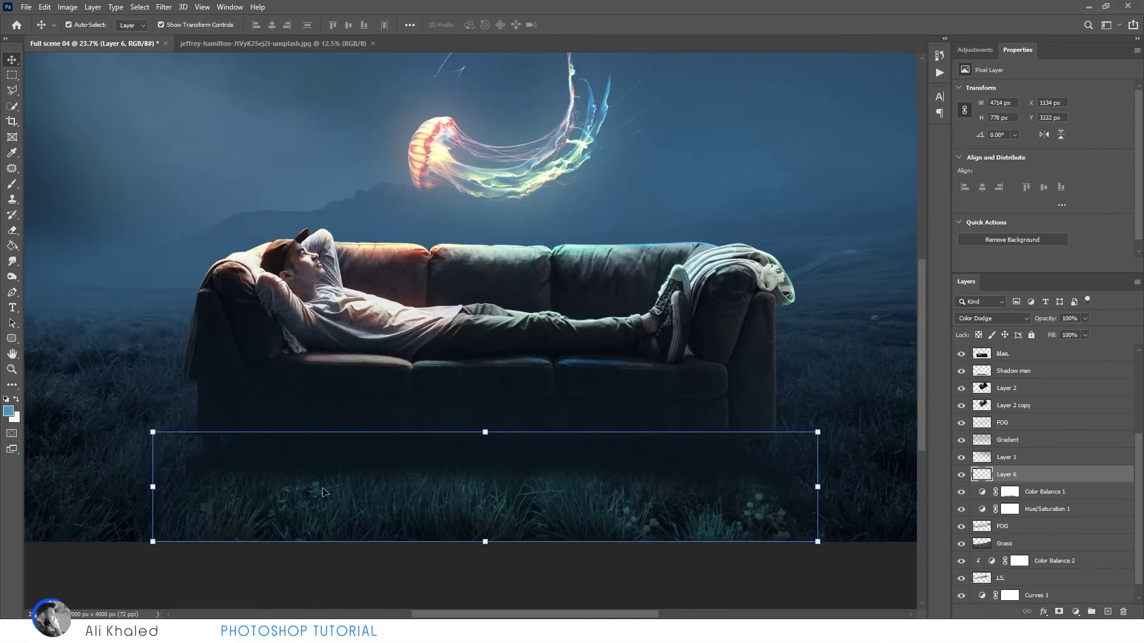
drag(153, 486, 97, 486)
key(Escape)
scroll(551, 570, down, 1)
click(553, 570)
scroll(496, 592, up, 1)
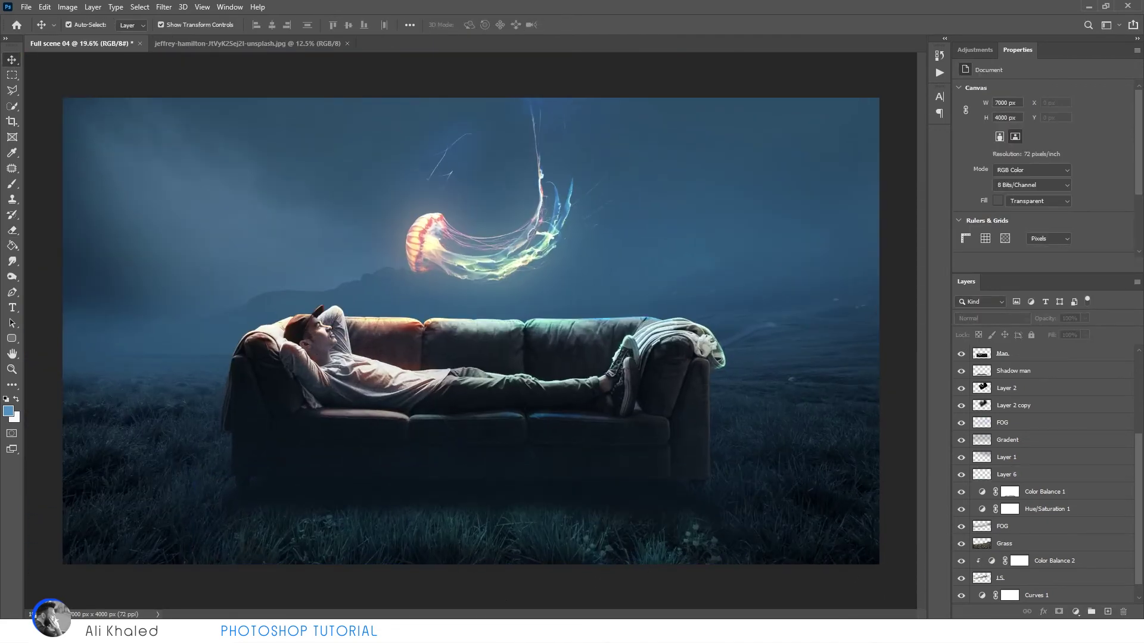
key(alt+f)
Step: Place 1.jpg into the Full scene as Layer 7, enlarged and moved up-left
key(o)
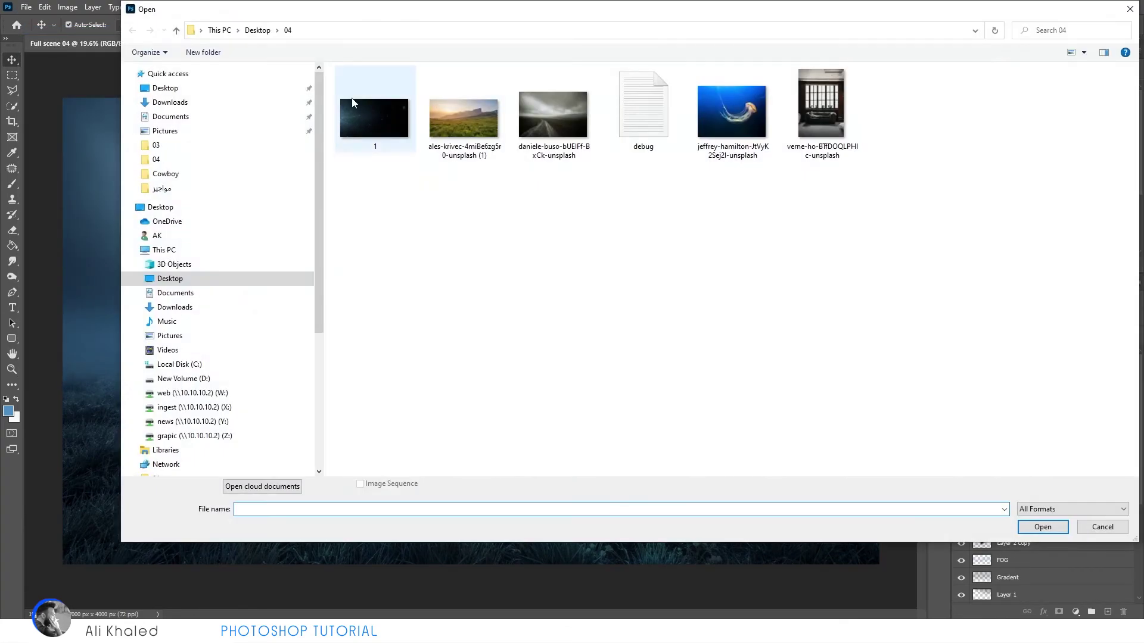
double_click(352, 103)
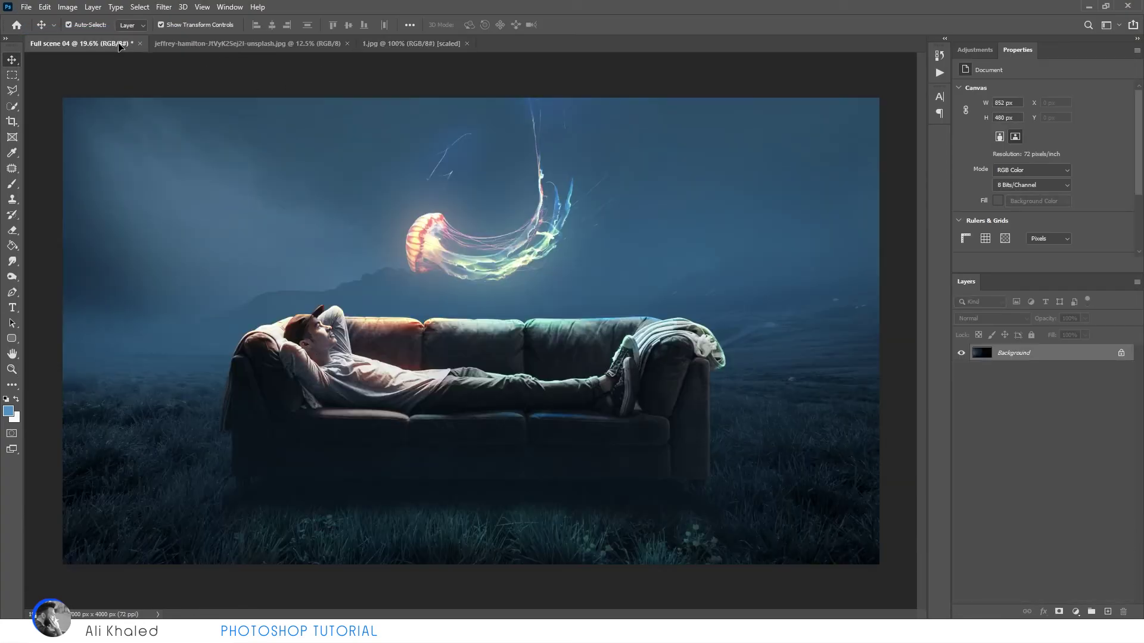
mouse_move(477, 328)
mouse_down()
mouse_move(604, 249)
mouse_move(768, 238)
mouse_up()
drag(676, 227, 566, 218)
key(Return)
Step: Blend Layer 7 with Screen, then switch it to Lighten
click(991, 318)
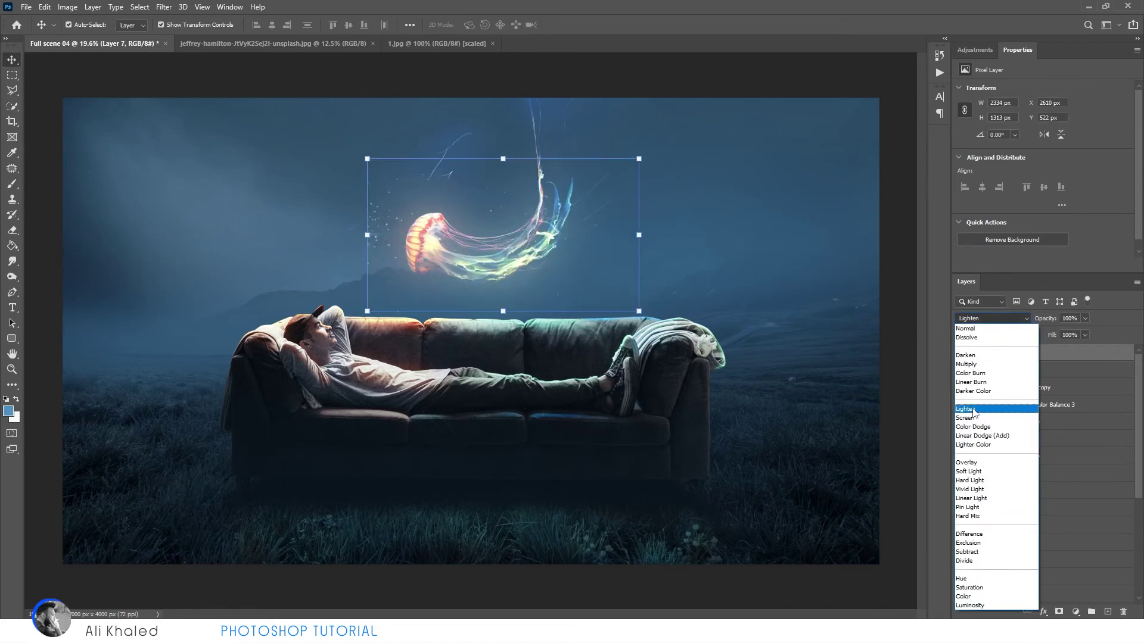
click(973, 417)
scroll(383, 233, up, 2)
click(383, 232)
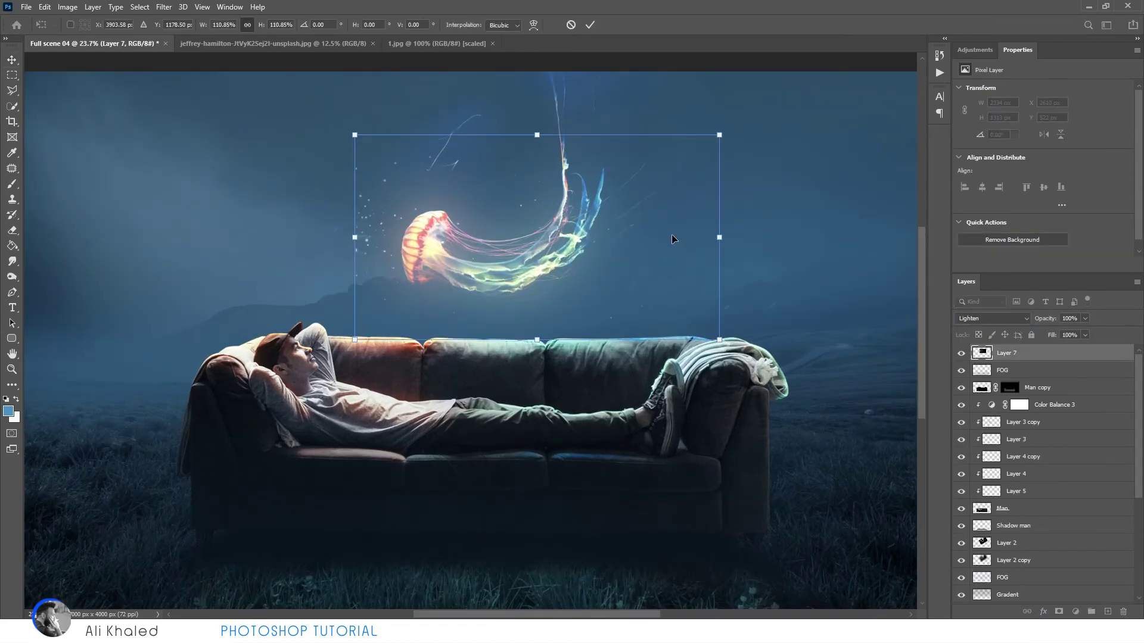
key(shift+minus)
key(e)
Step: Duplicate Layer 7, rotate the copy about 162°, and reposition Layer 7
key(ctrl+j)
key(ctrl+t)
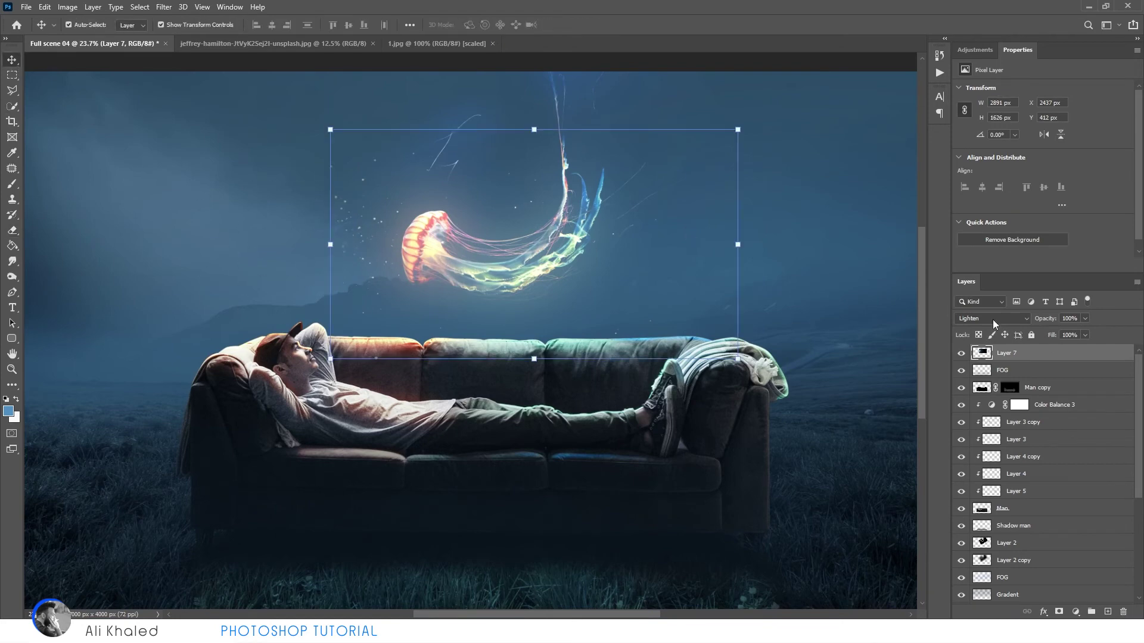
mouse_move(723, 143)
mouse_down()
mouse_move(862, 204)
mouse_move(828, 90)
mouse_up()
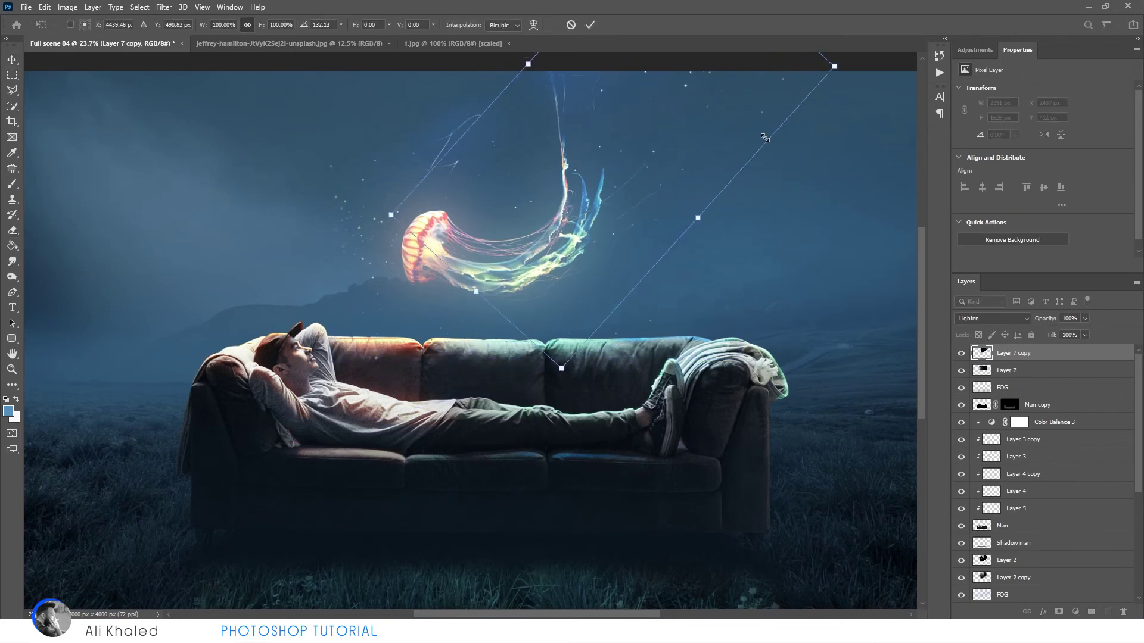
key(Return)
key(v)
drag(347, 225, 349, 289)
Step: Add a second Layer 7 copy rotated about 110° and apply a Gaussian Blur
key(ctrl+j)
key(ctrl+t)
drag(756, 166, 545, 296)
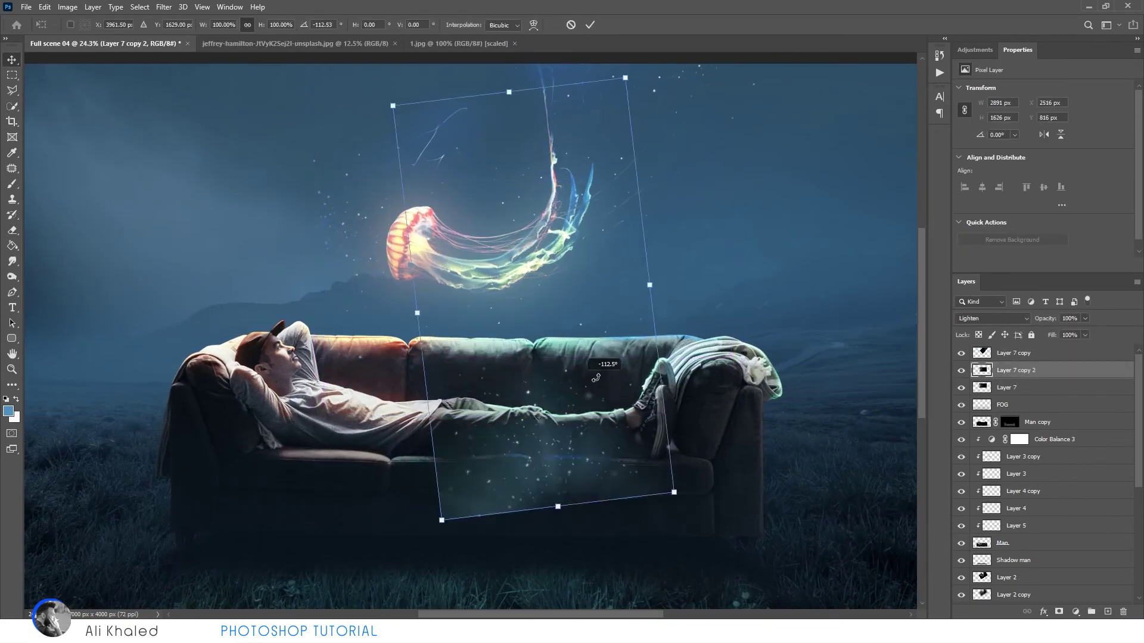
key(Return)
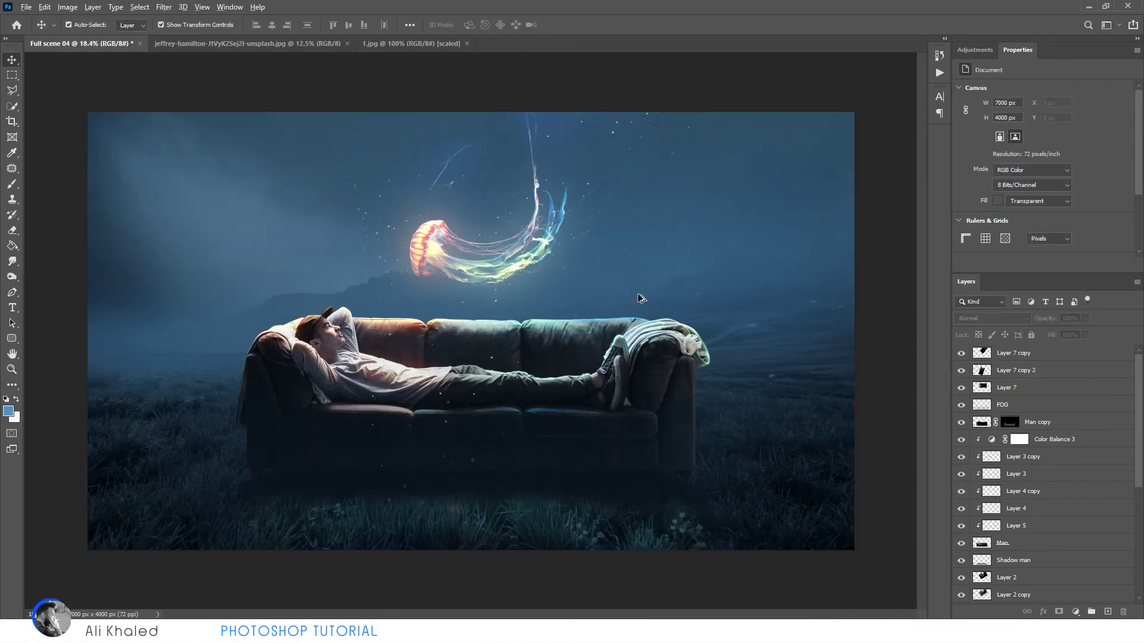
scroll(637, 301, down, 1)
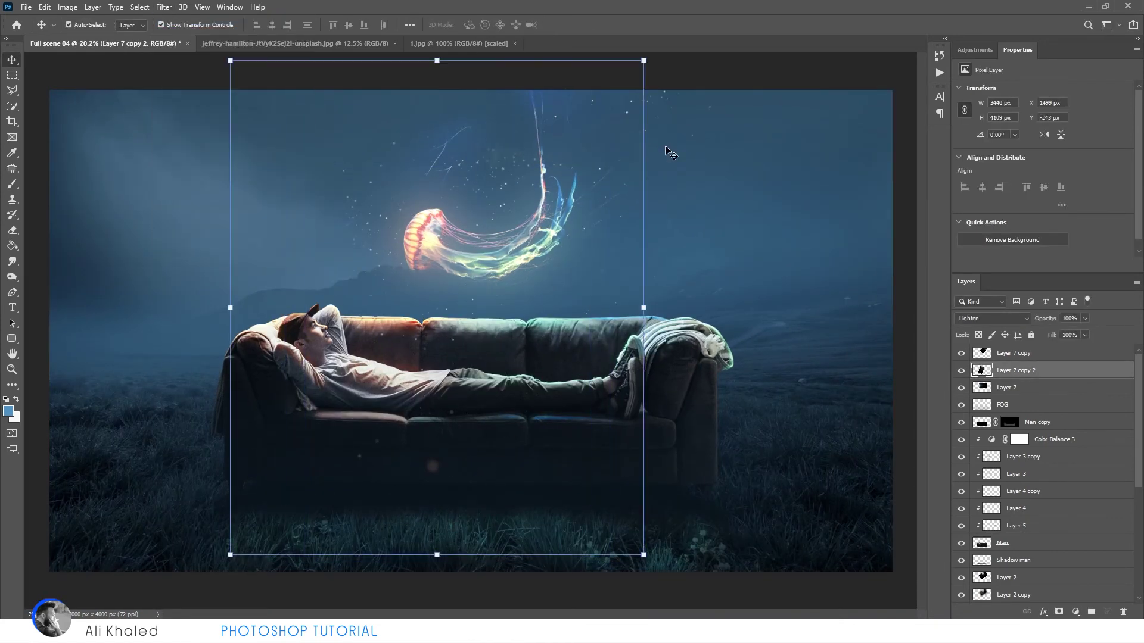
click(164, 6)
click(337, 181)
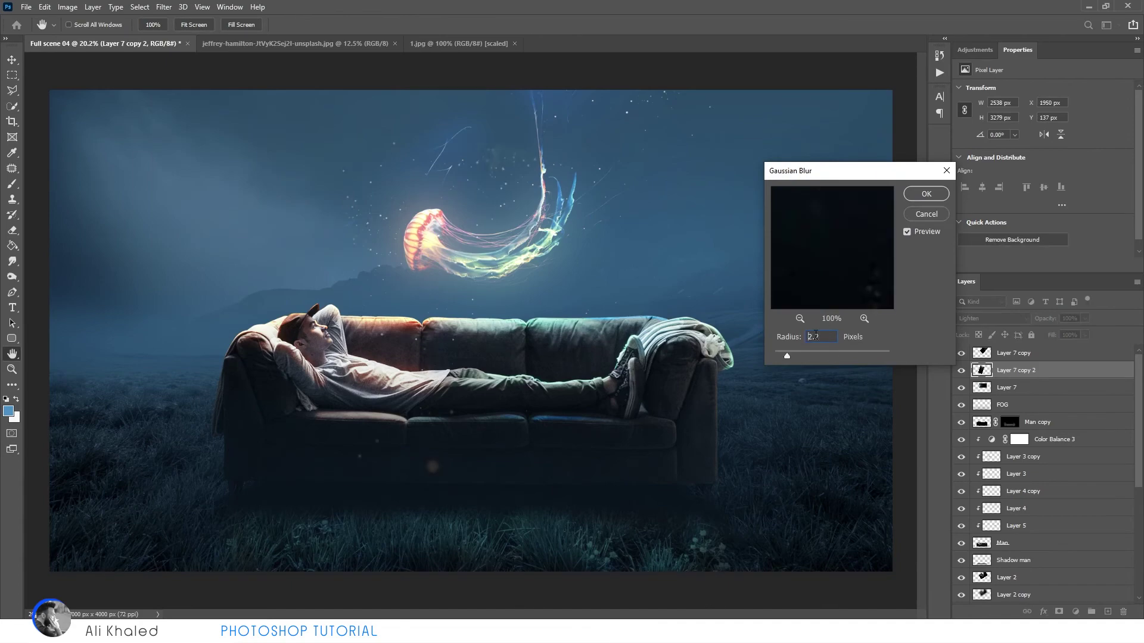
key(Return)
Step: Reposition the Layer 7 copy particles within the scene
scroll(364, 451, up, 3)
key(e)
scroll(364, 450, down, 2)
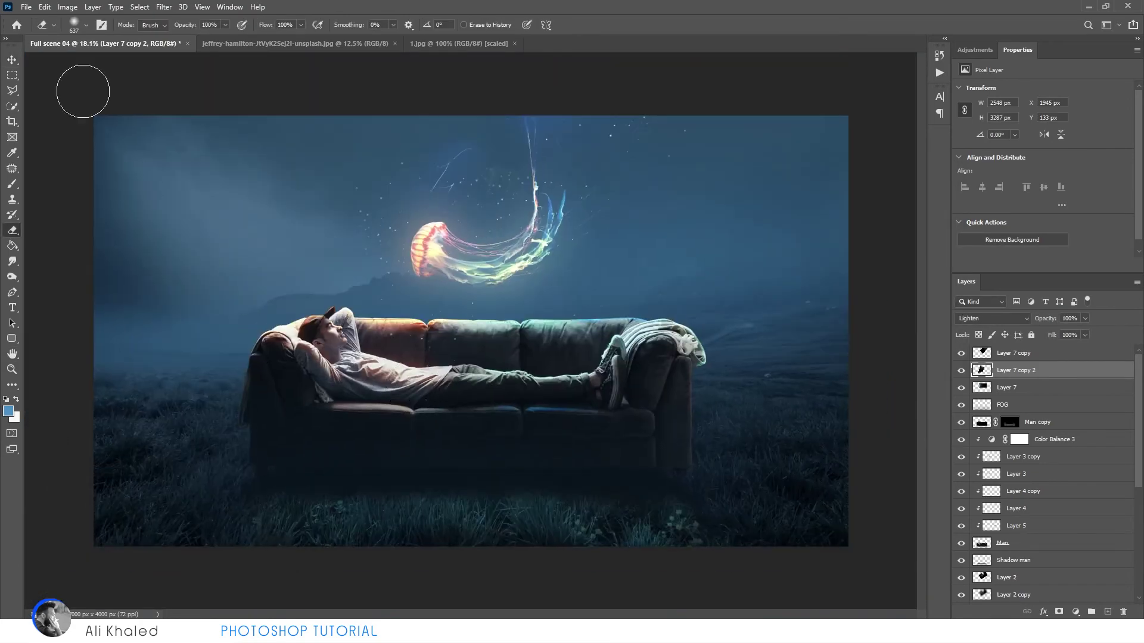
key(v)
scroll(613, 191, up, 1)
drag(644, 113, 543, 220)
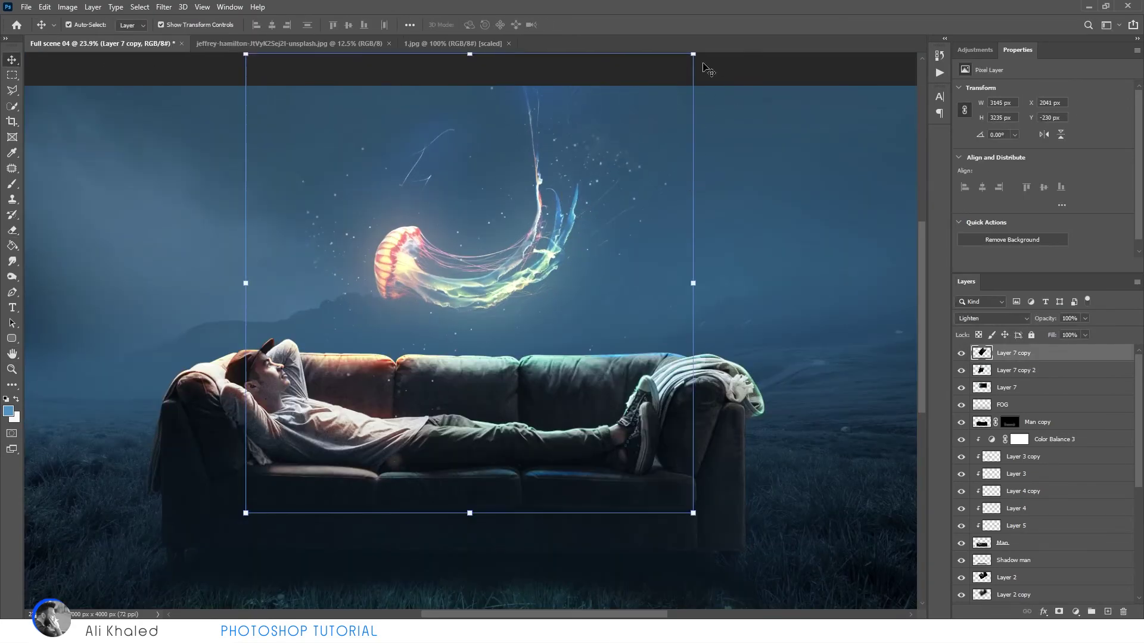
key(e)
scroll(447, 201, down, 1)
key(v)
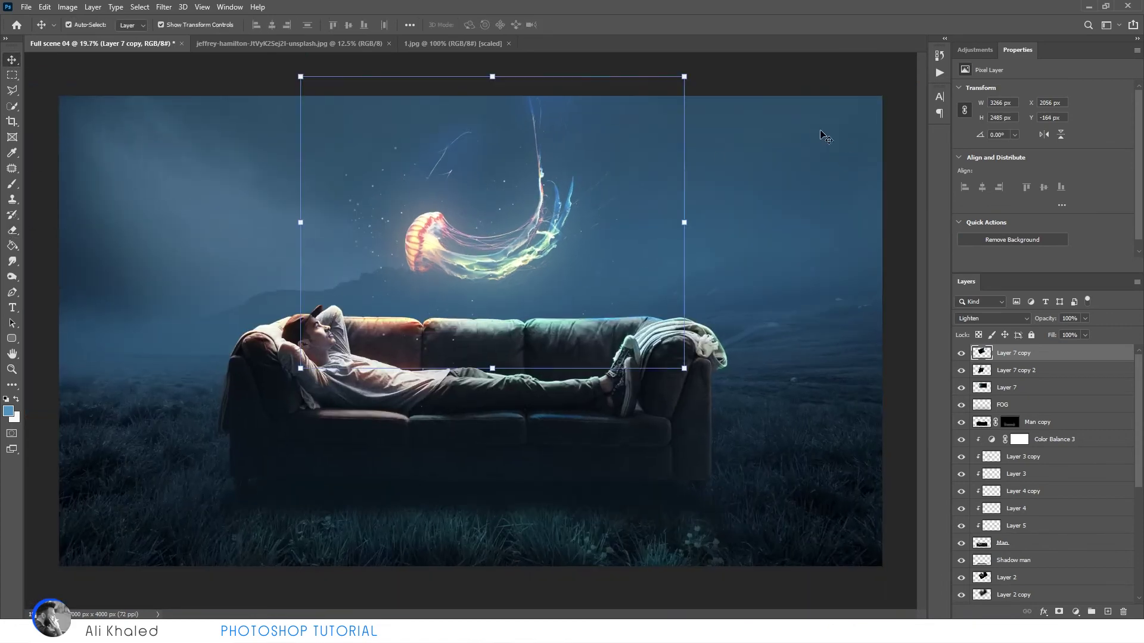
Step: On a new layer, paint a full-opacity soft glow spot above the sofa and shift its hue toward purple
click(11, 185)
key(ctrl+shift+alt+n)
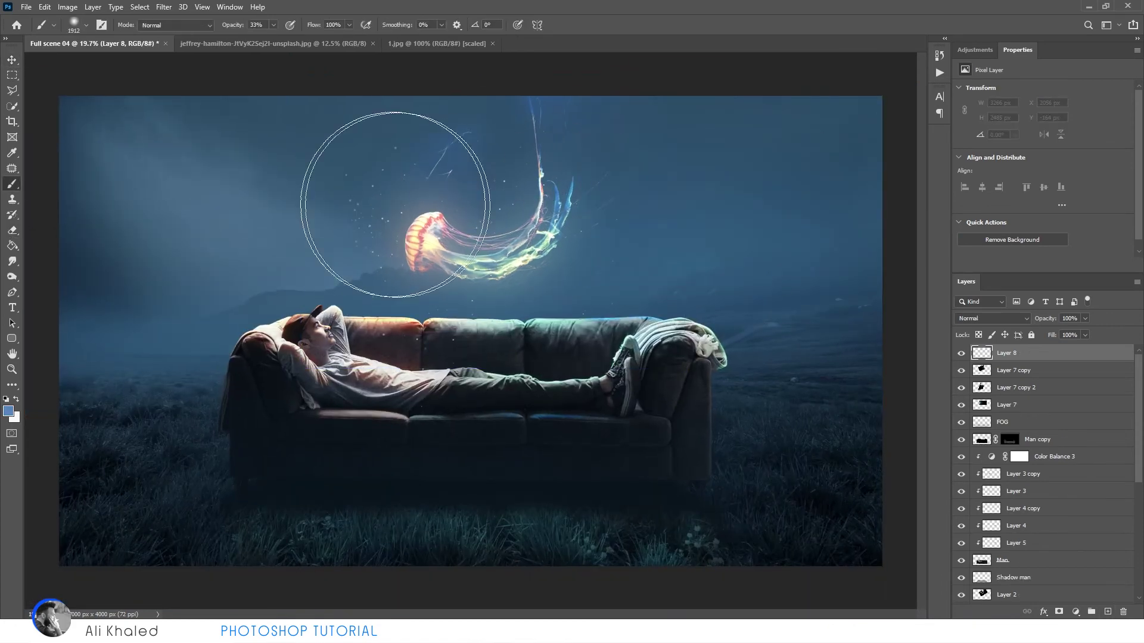
click(273, 25)
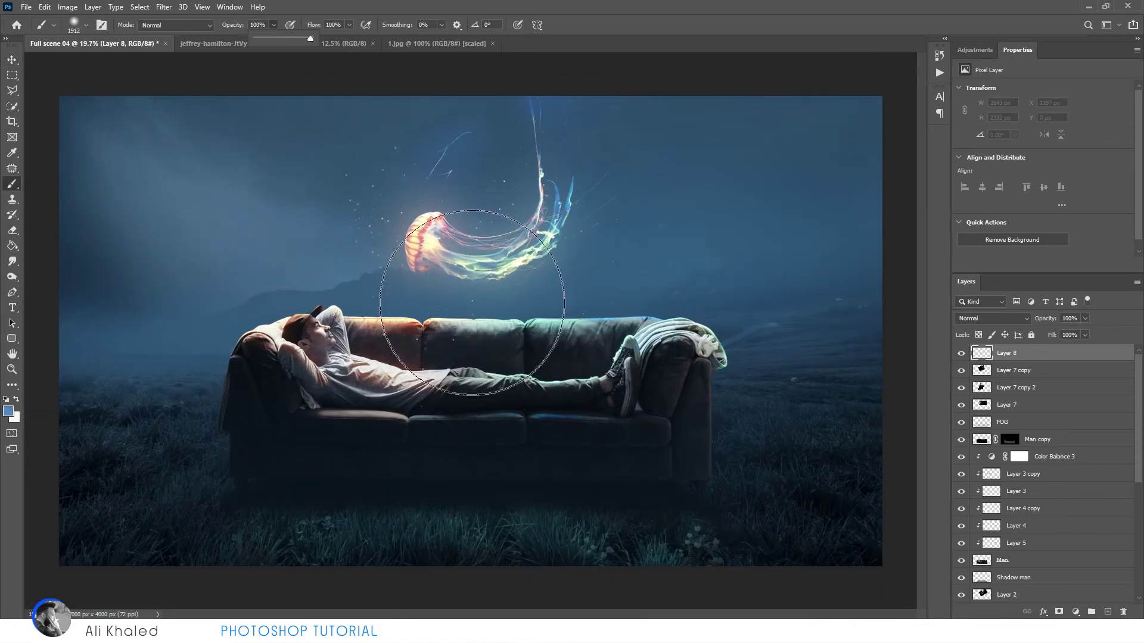
click(472, 303)
key(v)
key(ctrl+u)
mouse_move(945, 187)
mouse_down()
mouse_move(961, 190)
mouse_move(941, 190)
mouse_up()
Step: Stretch the glow widely across the scene and move its layer below Layer 7
key(Return)
key(ctrl+t)
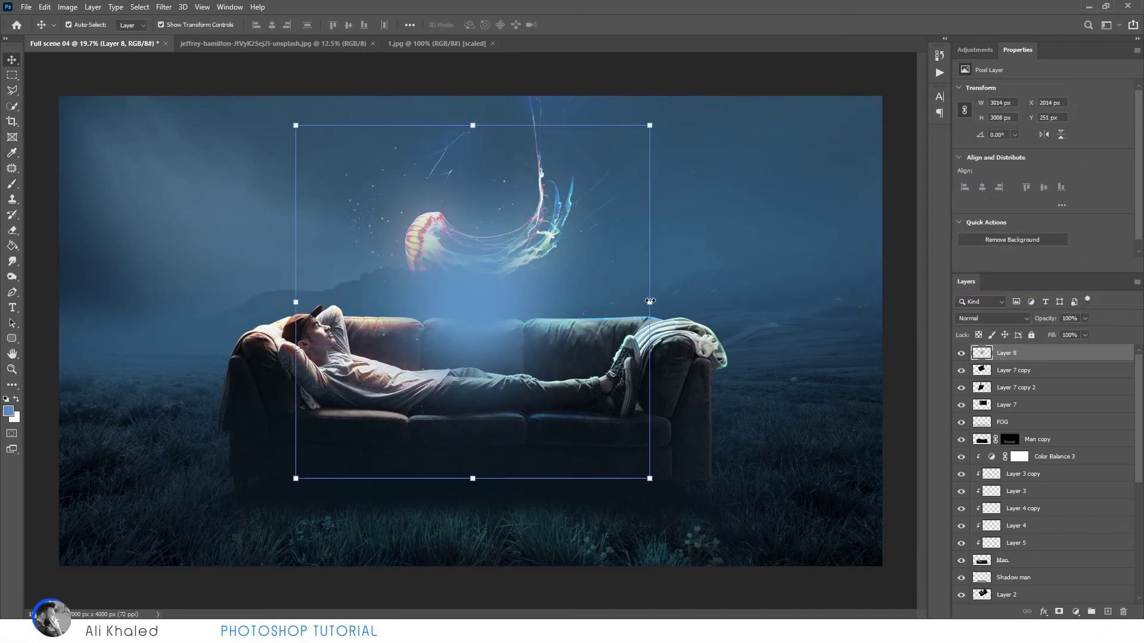
drag(651, 299, 905, 300)
drag(299, 299, 119, 256)
mouse_move(498, 250)
mouse_down()
mouse_move(469, 278)
mouse_move(480, 240)
mouse_up()
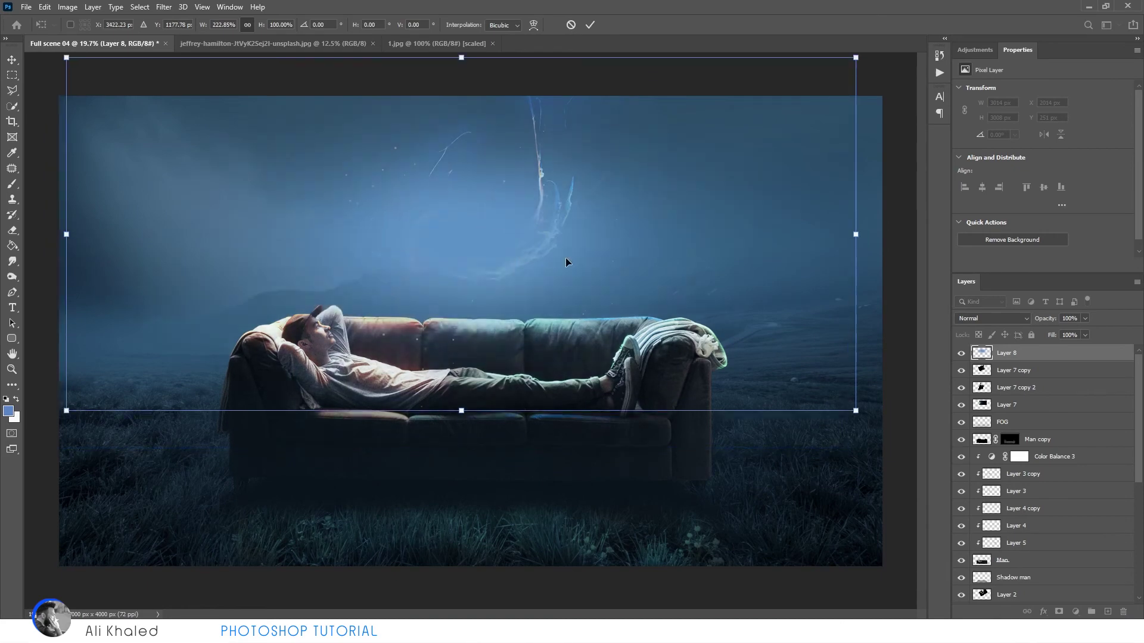
key(Return)
drag(1013, 352, 1046, 413)
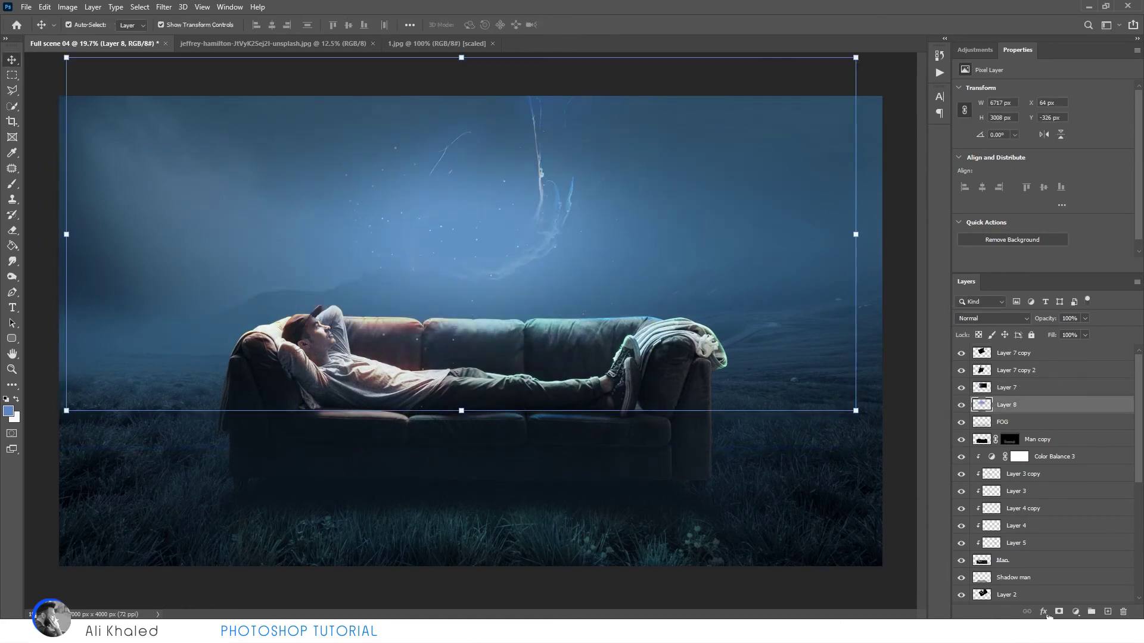
Step: Cycle the glow through blend modes to Overlay and shift its hue toward teal
scroll(1049, 537, down, 1)
key(shift+plus)
key(shift+plus)
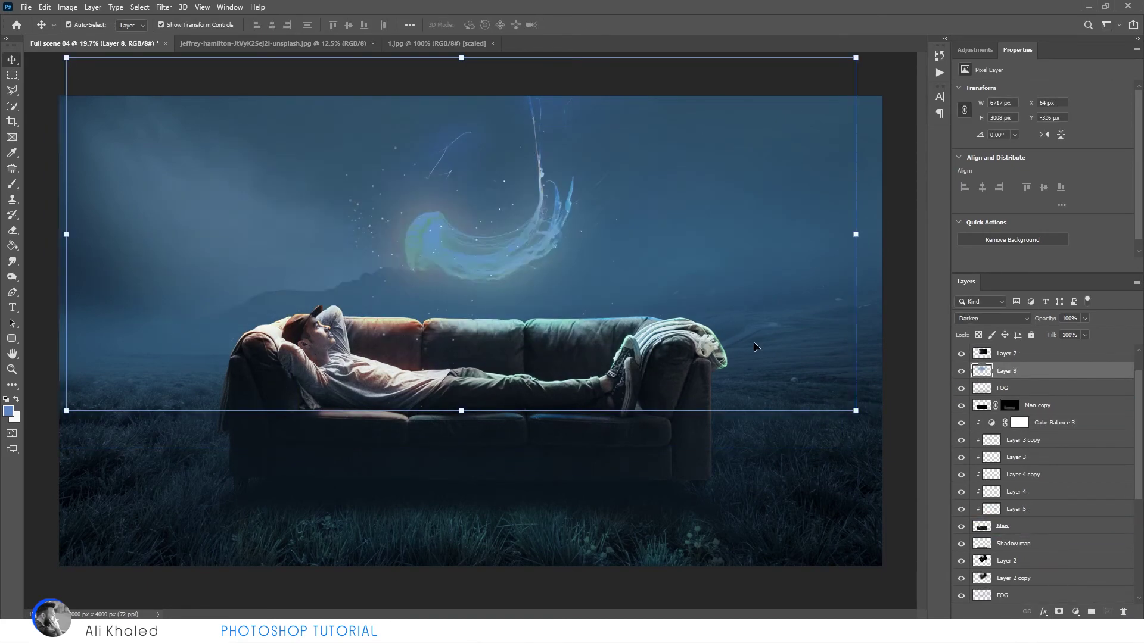
key(shift+plus)
key(shift+plus)
key(shift+plus)
key(shift+plus)
key(shift+plus)
key(shift+plus)
key(shift+plus)
key(shift+plus)
key(shift+plus)
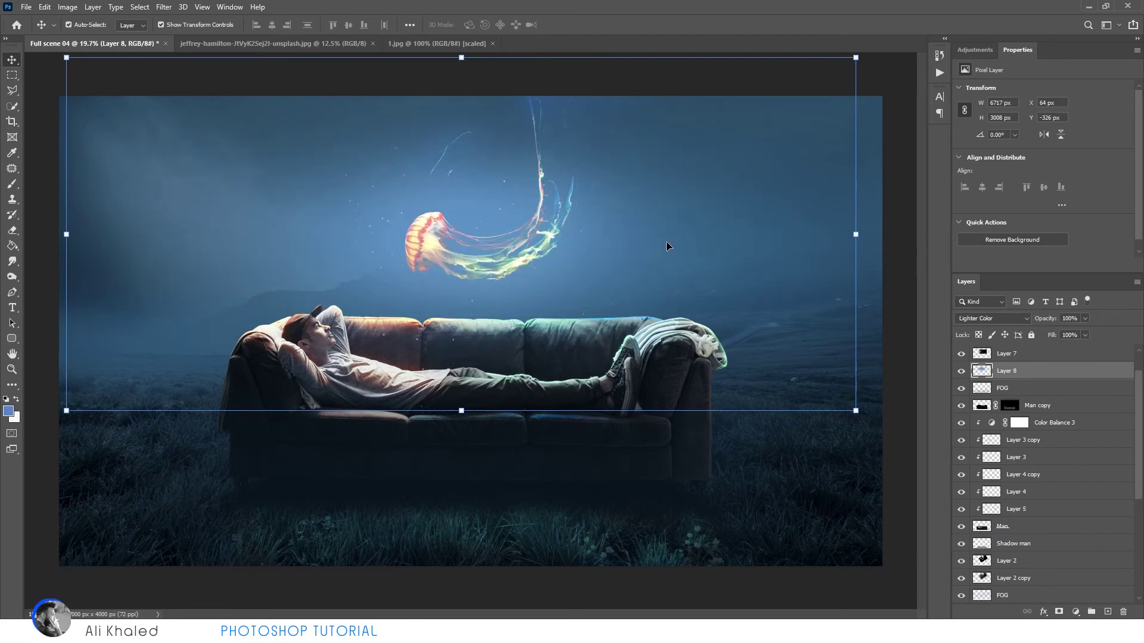
key(shift+plus)
key(shift+plus)
key(shift+minus)
key(shift+minus)
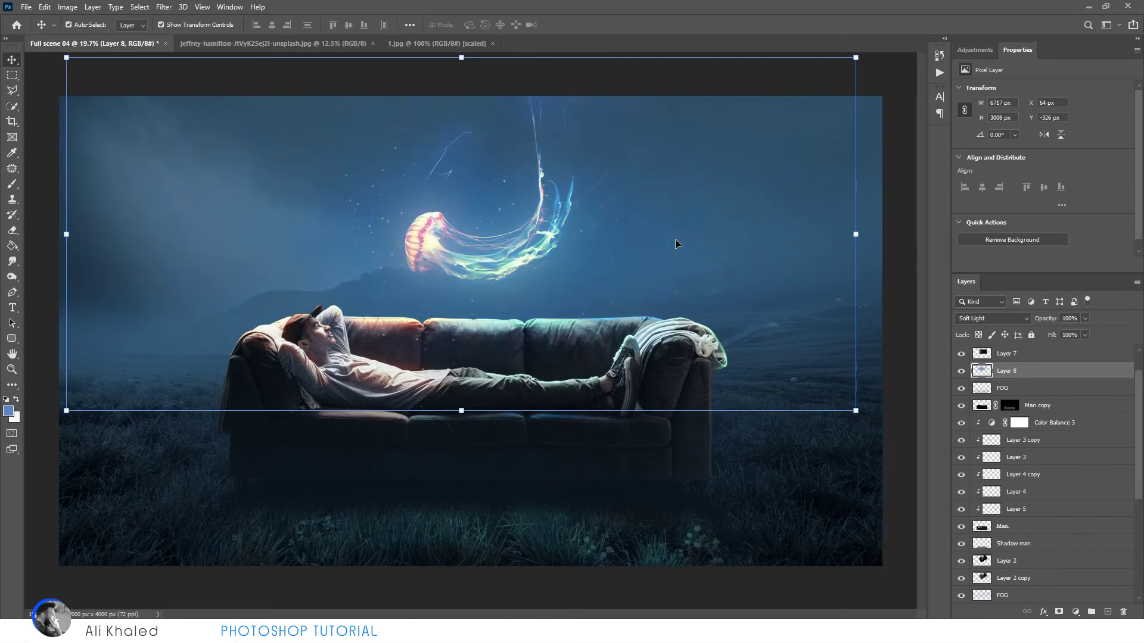
key(ctrl+u)
mouse_move(945, 190)
mouse_down()
mouse_move(888, 193)
mouse_move(933, 192)
mouse_up()
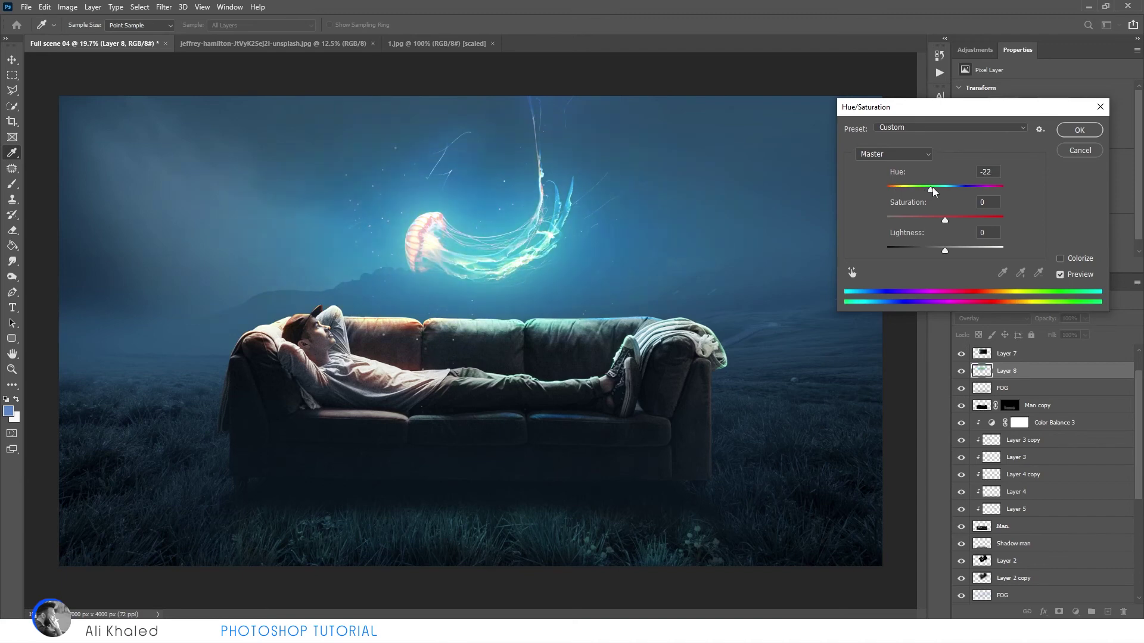
key(Return)
Step: Stretch the glow downward, move it up, and begin erasing it over the jellyfish
key(v)
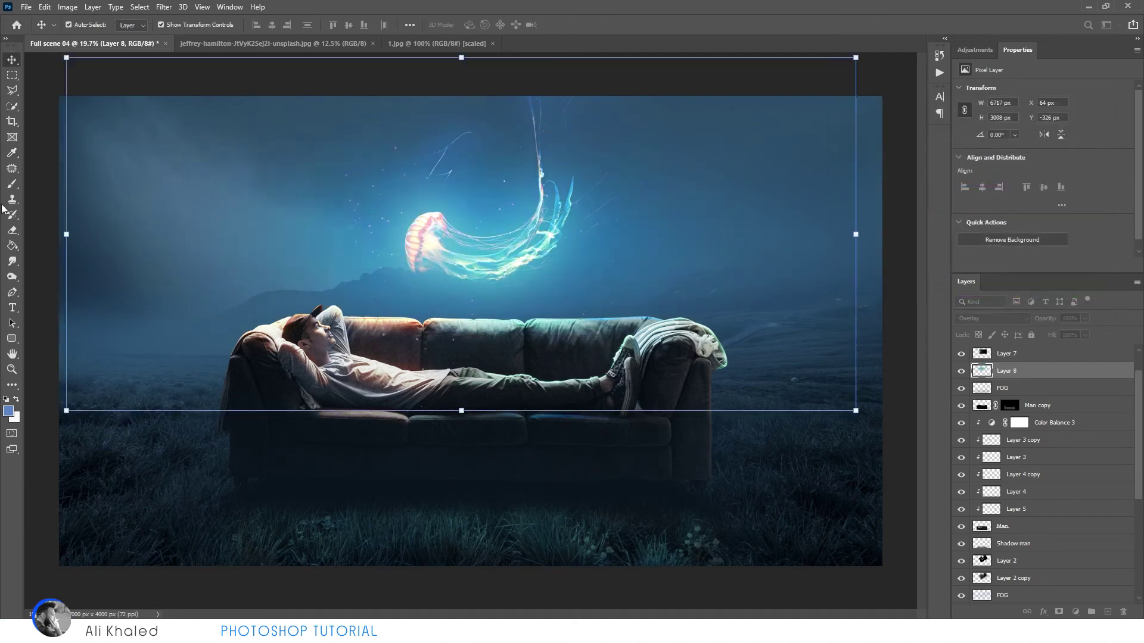
drag(463, 412, 463, 492)
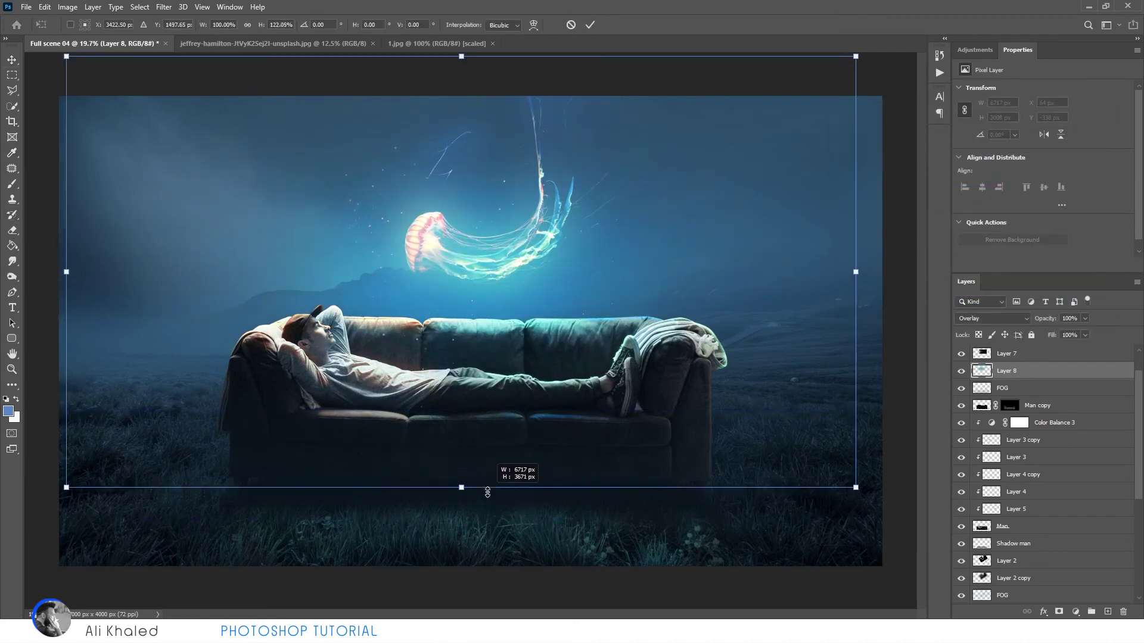
drag(492, 436, 493, 366)
key(Return)
key(e)
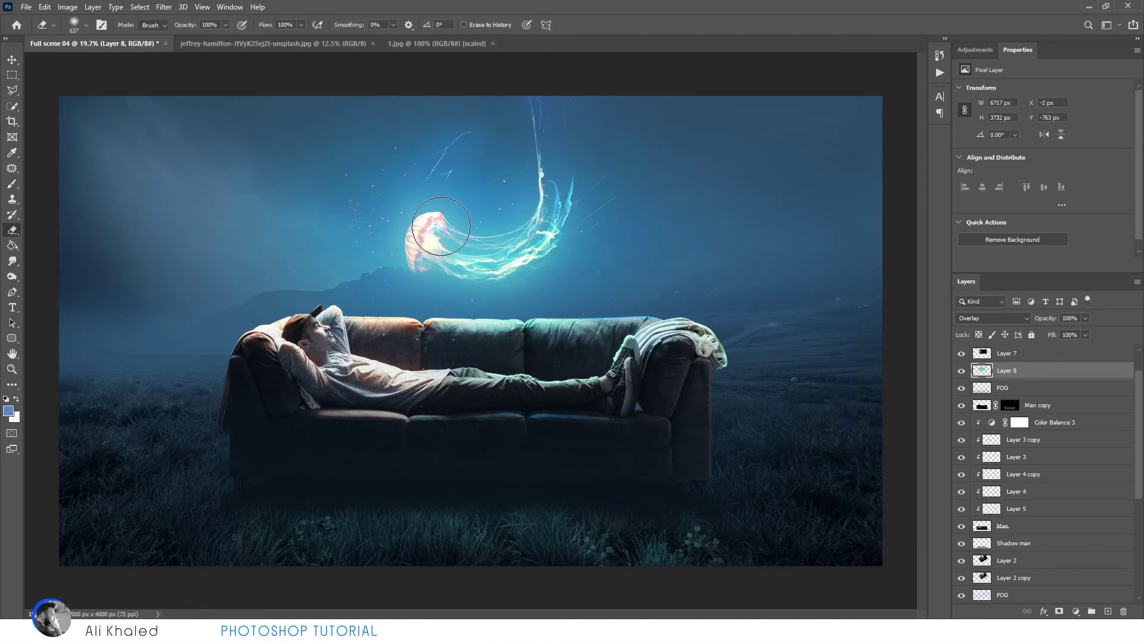
scroll(1050, 492, down, 2)
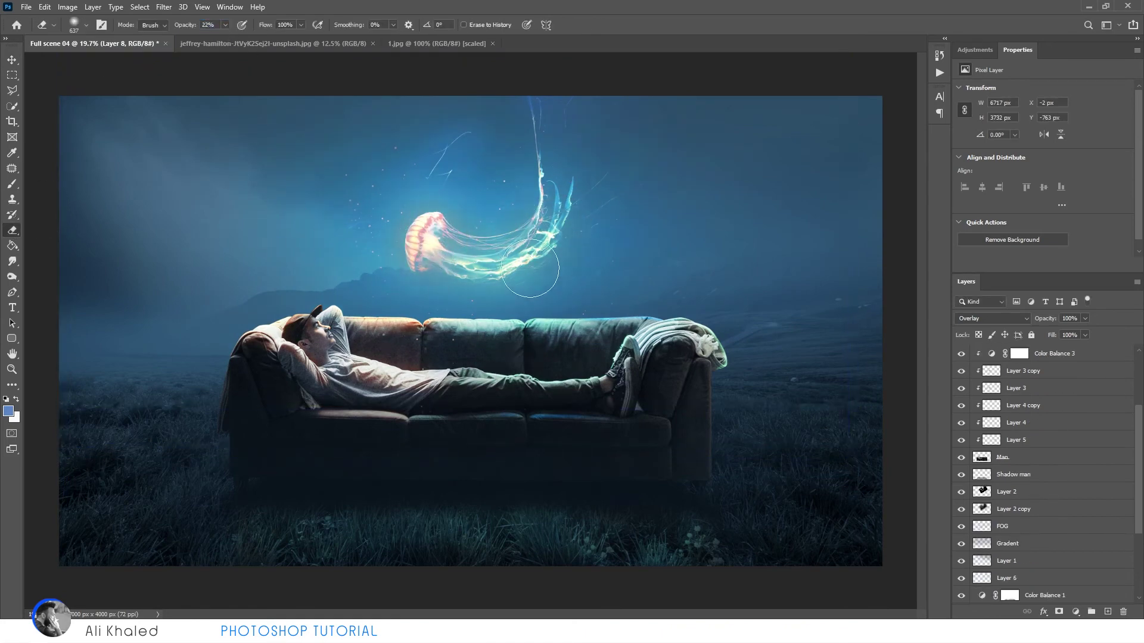
Step: Drag the glow layer below Layer 2 copy and compare by toggling Layer 2 copy
click(11, 63)
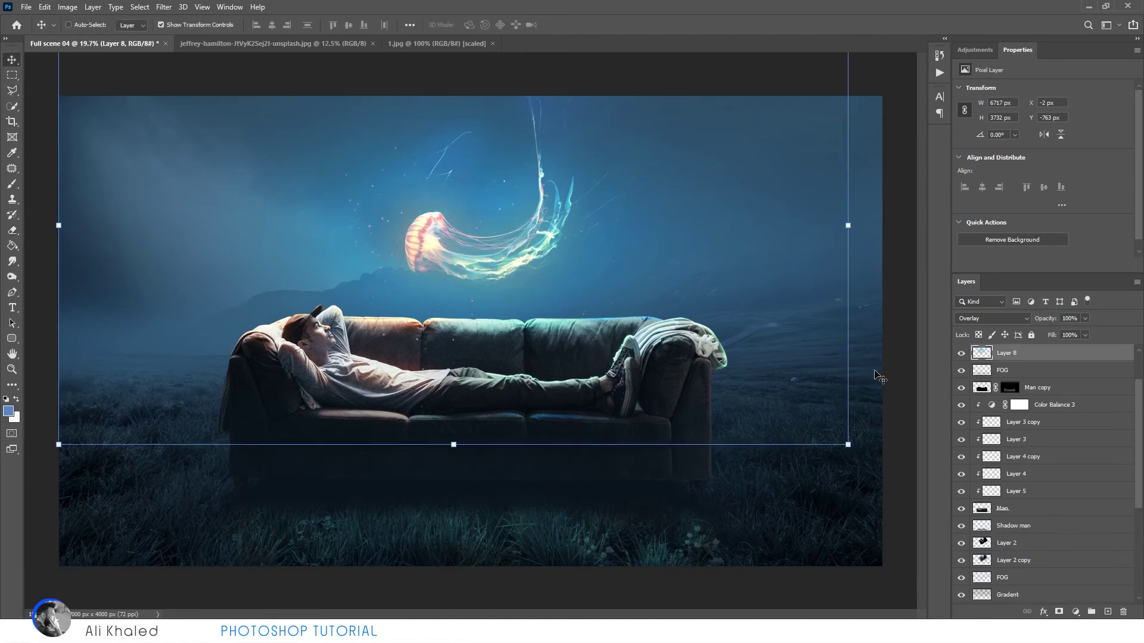
drag(1016, 356, 1012, 491)
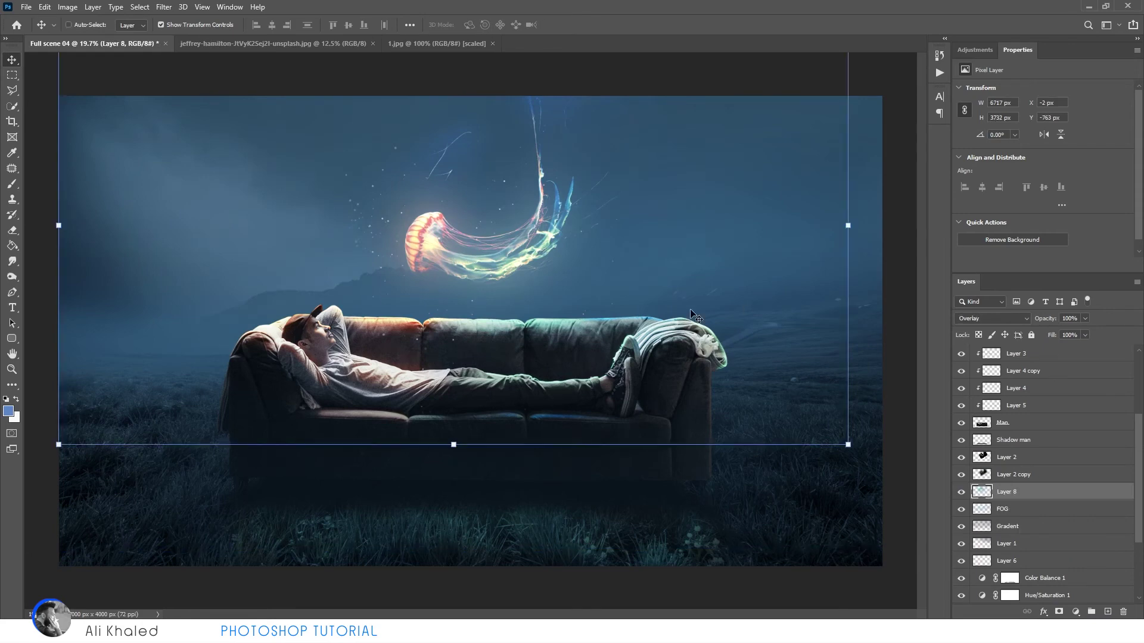
key(ctrl+minus)
key(ctrl+plus)
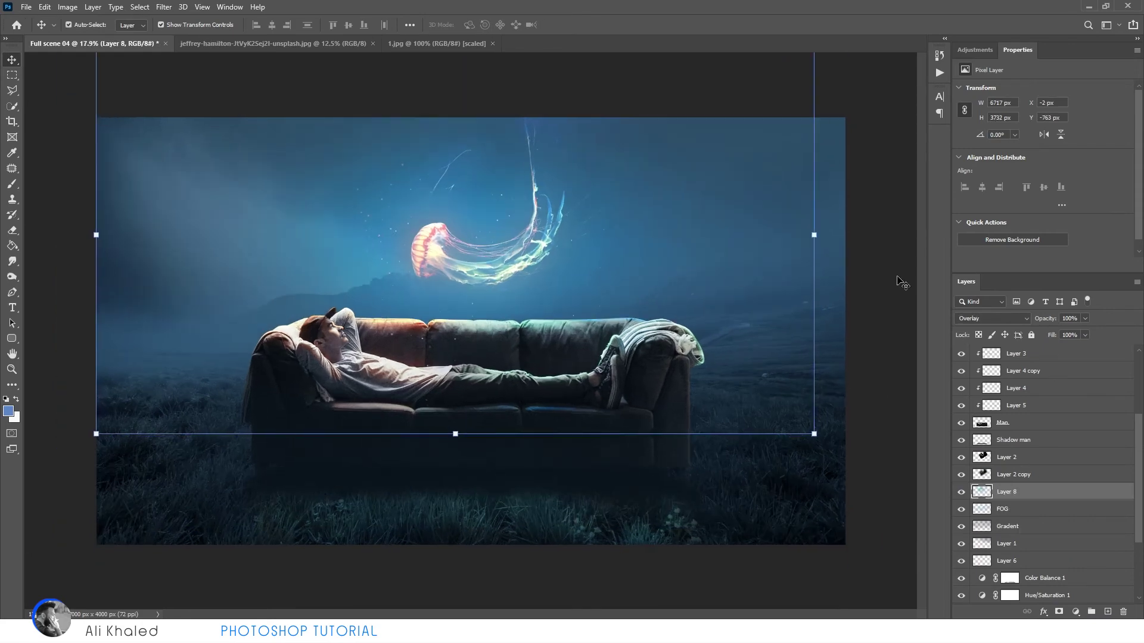
click(903, 283)
click(961, 475)
click(961, 475)
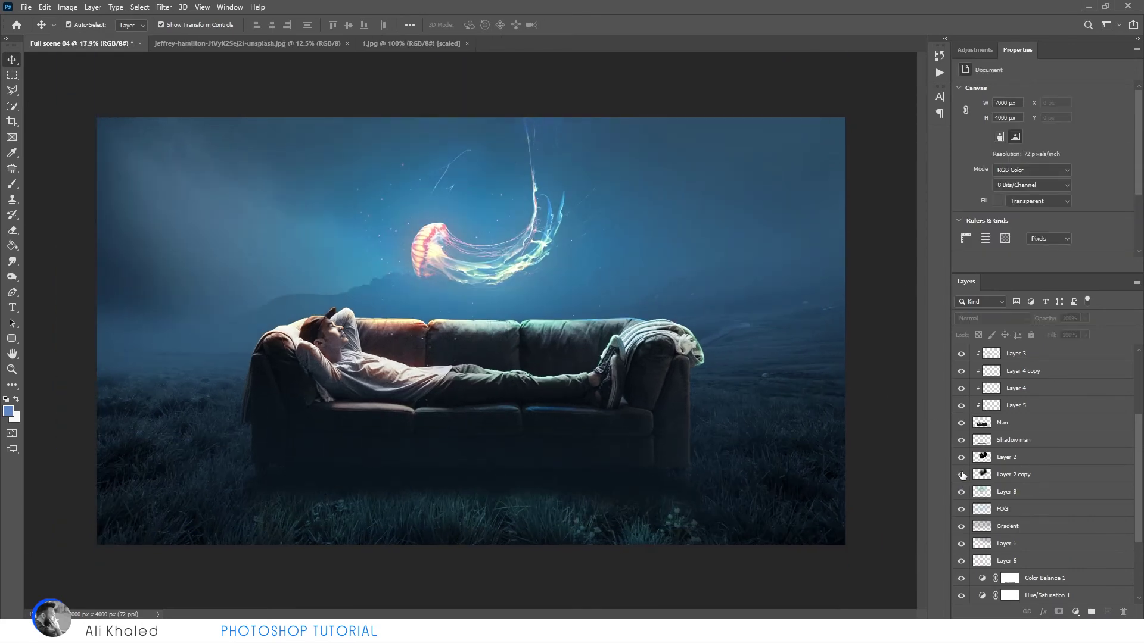
click(984, 492)
Step: Rotate the glow about 31° and place a duplicate toward the upper left as a light beam
drag(840, 230, 377, 399)
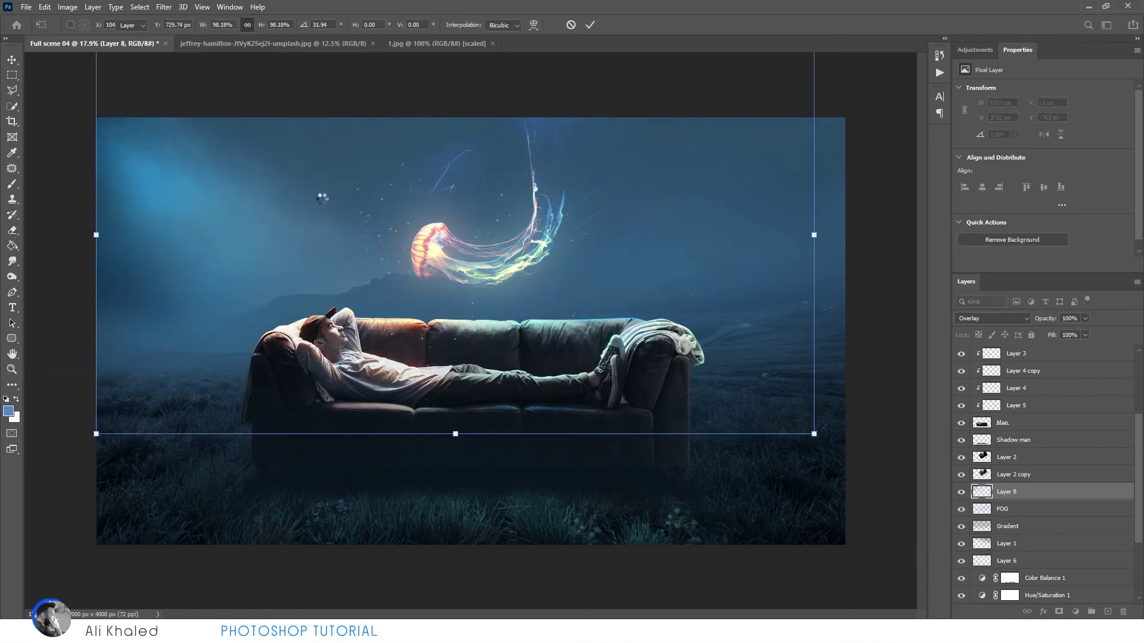
key(Return)
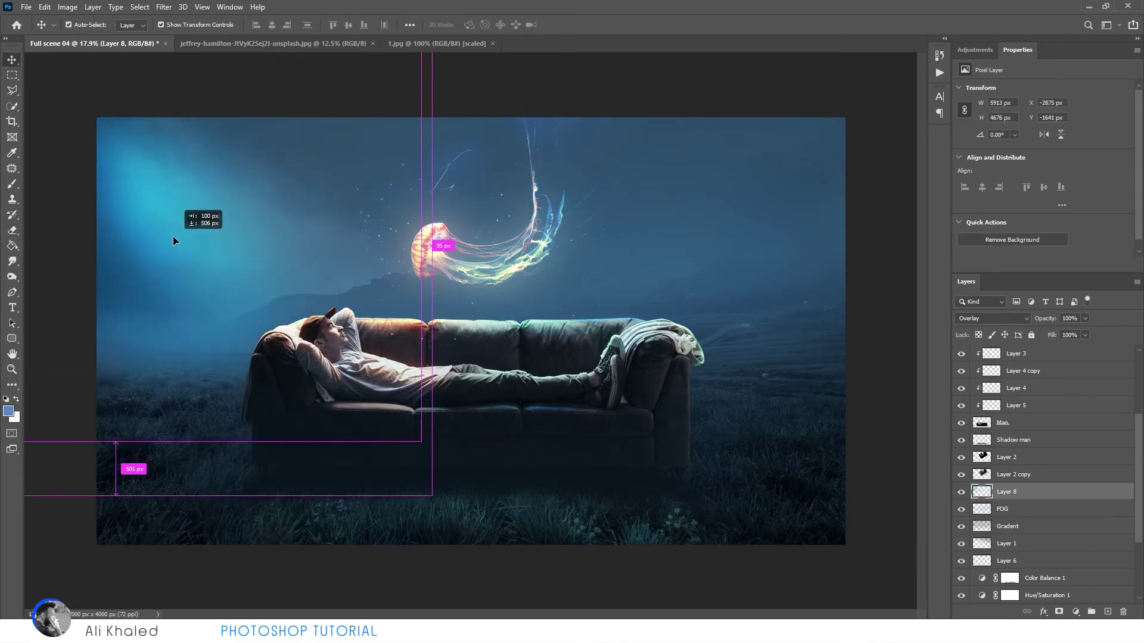
drag(162, 190, 127, 179)
drag(592, 174, 911, 90)
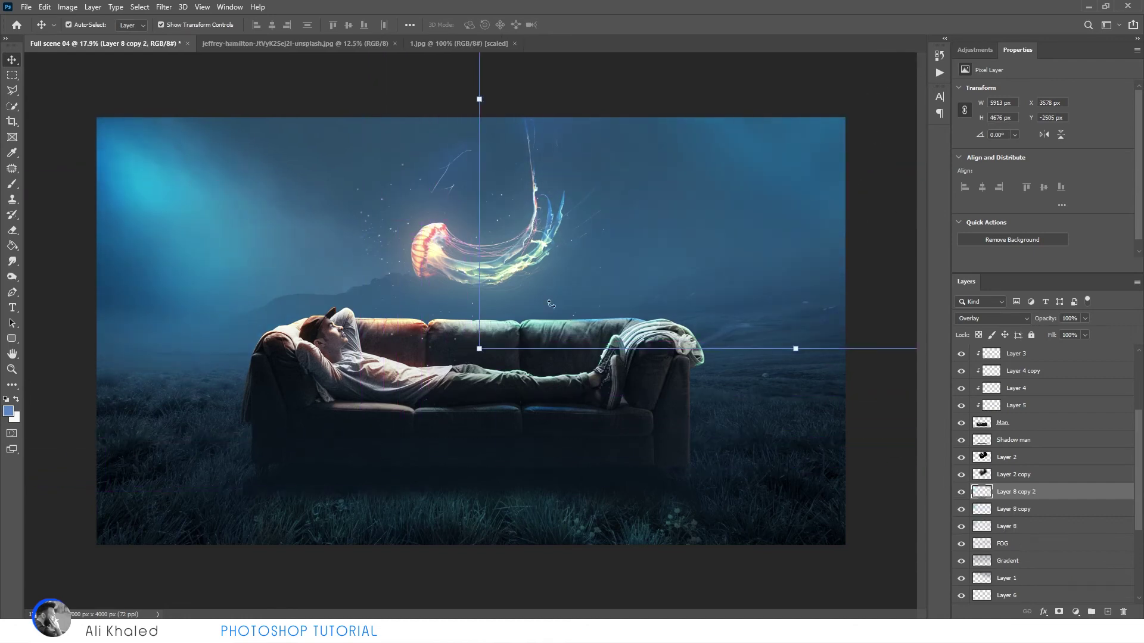
key(ctrl+z)
drag(485, 439, 402, 372)
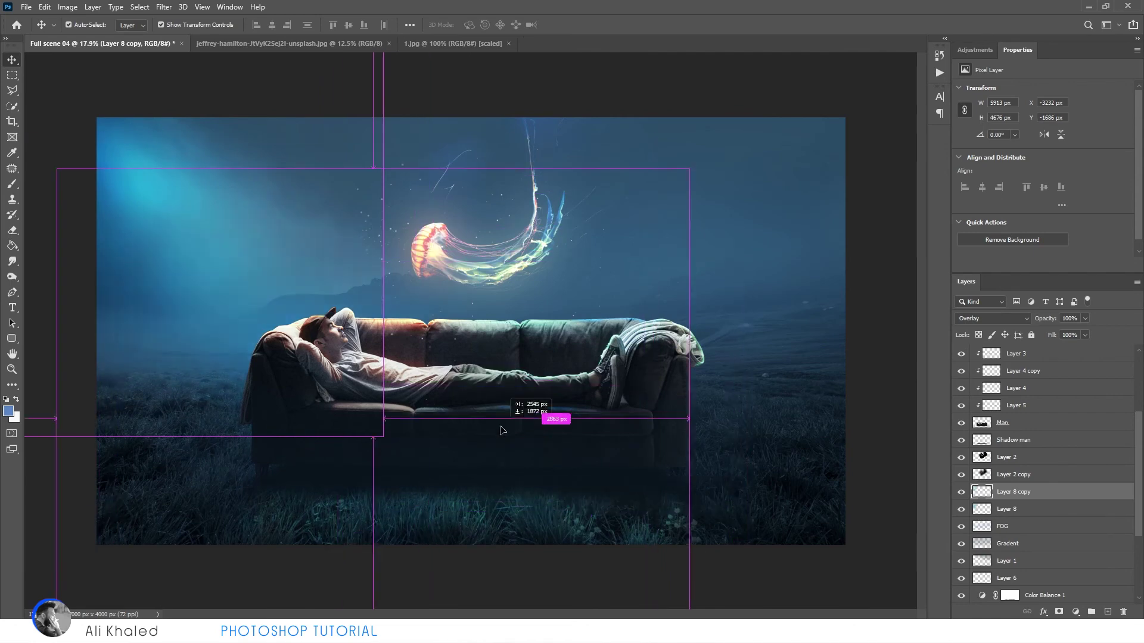
click(893, 401)
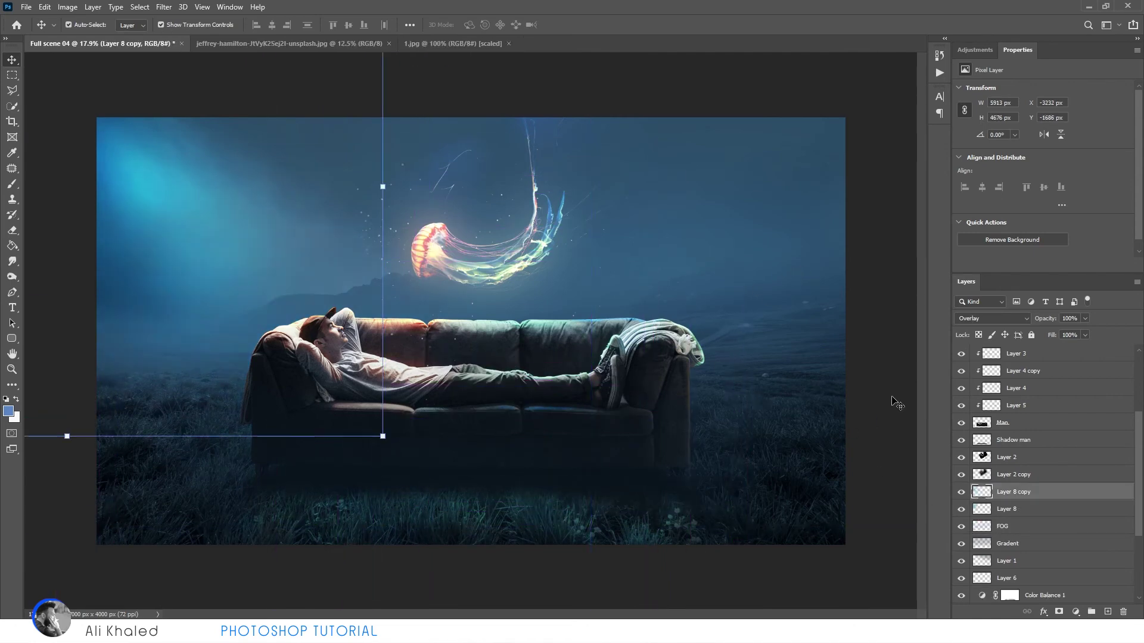
scroll(690, 356, up, 1)
click(485, 126)
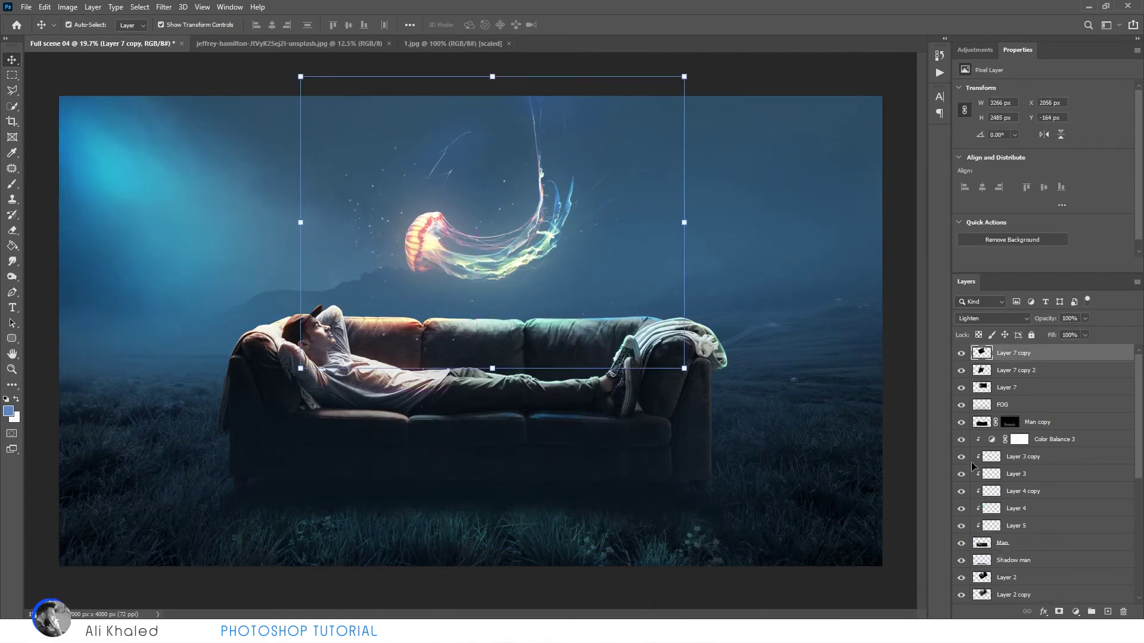
Step: Select the jellyfish's Layer 2 and apply Levels with input values 0 / 0.68 / 236
shift+click(1006, 388)
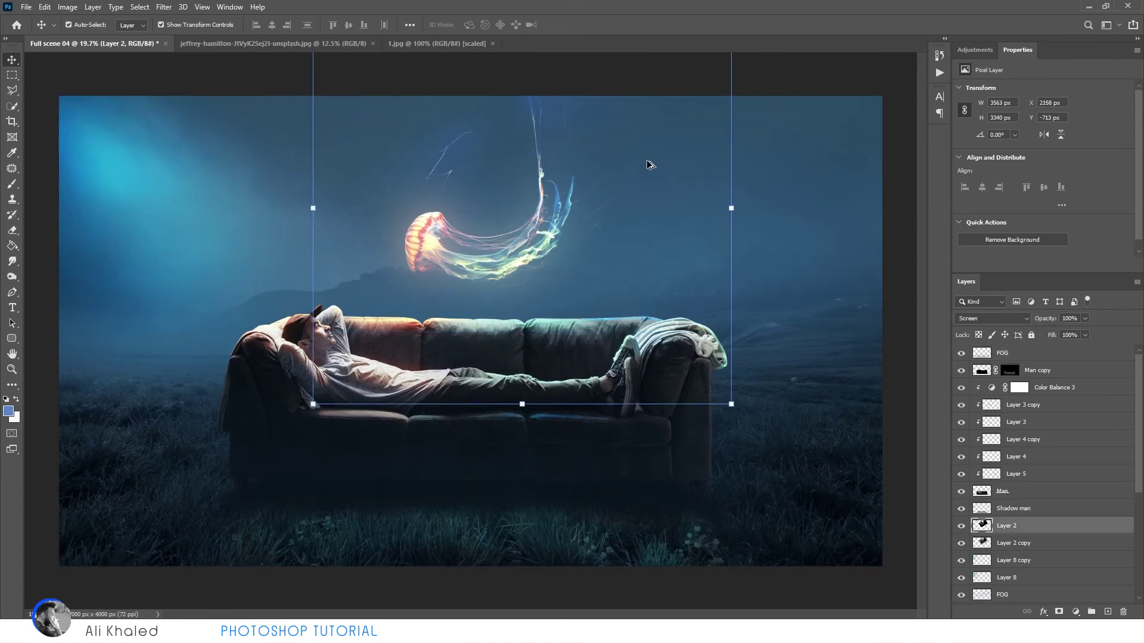
click(540, 217)
click(544, 240)
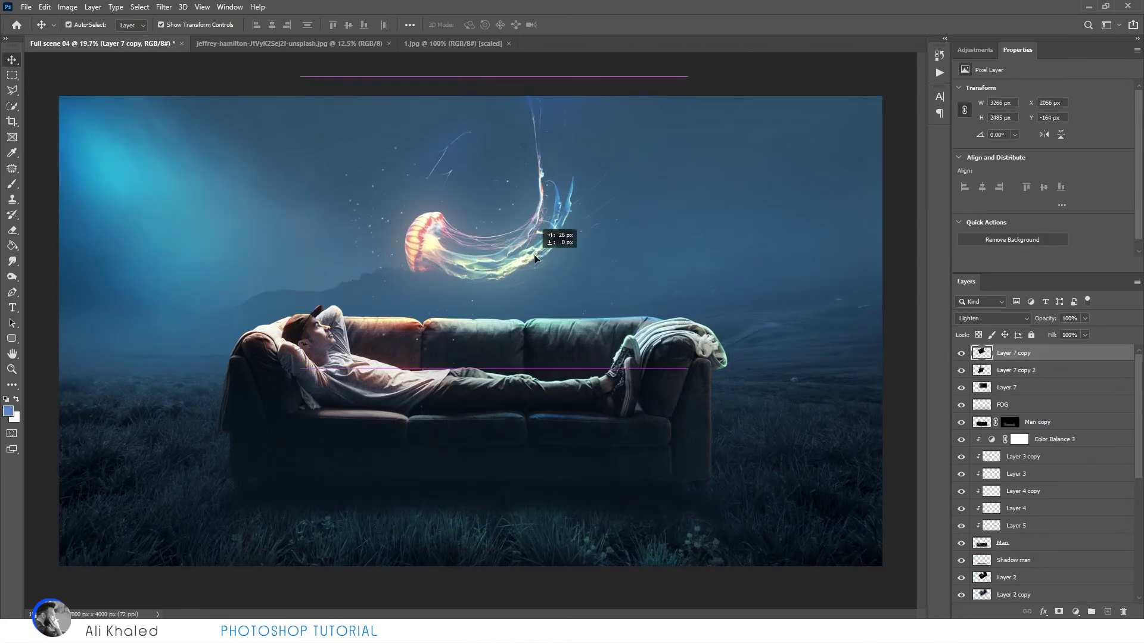
scroll(993, 413, down, 3)
click(961, 526)
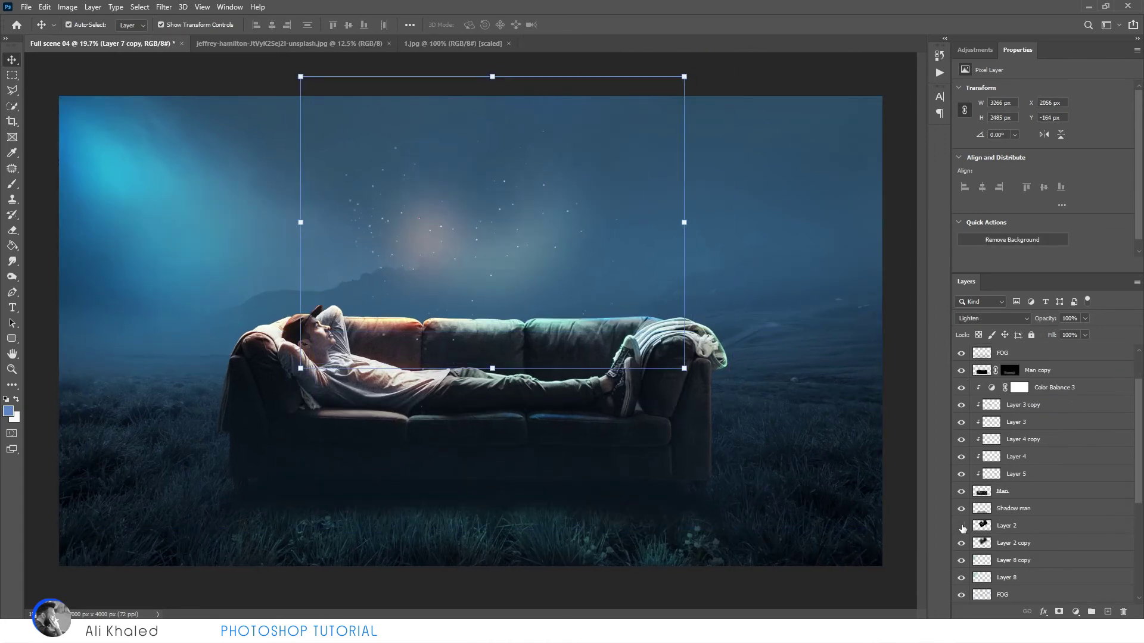
click(961, 525)
click(985, 528)
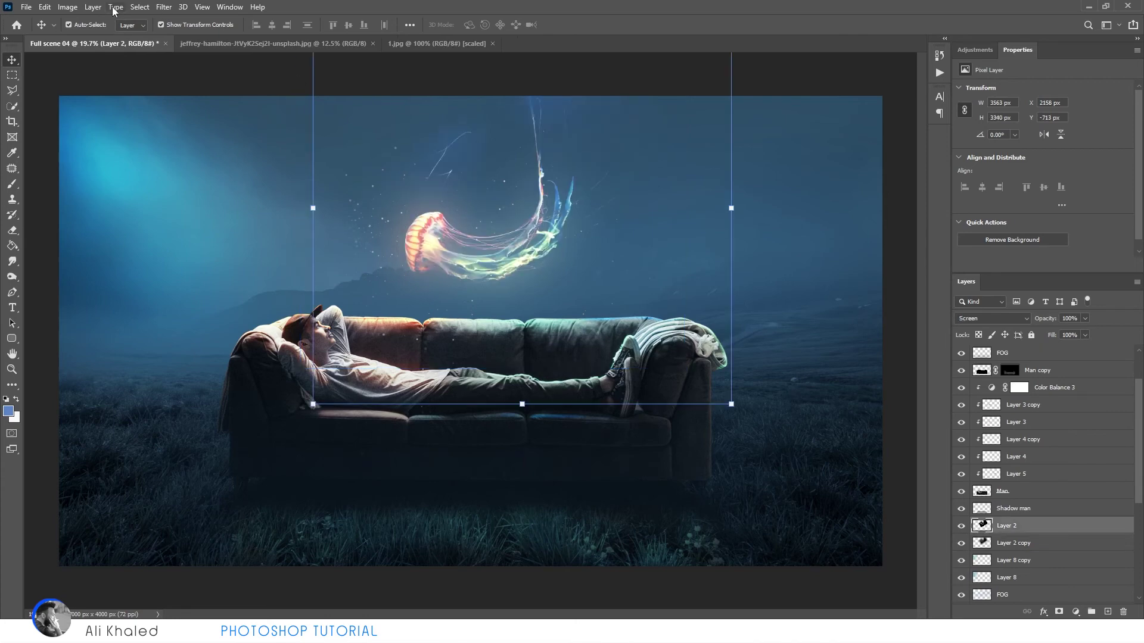
click(67, 6)
click(202, 56)
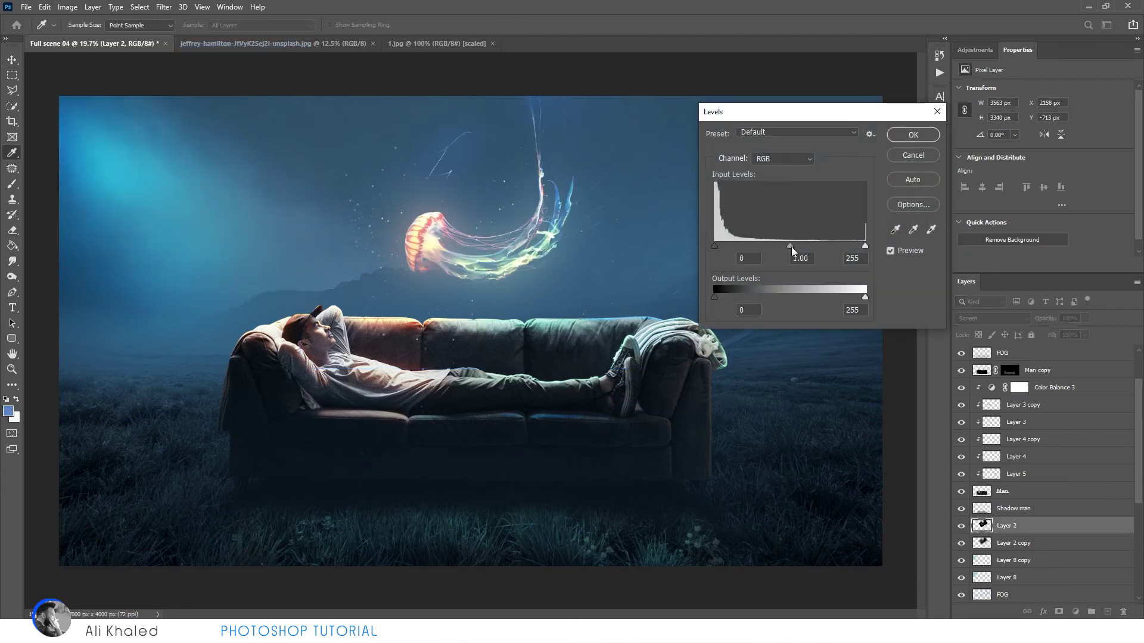
drag(809, 247, 875, 240)
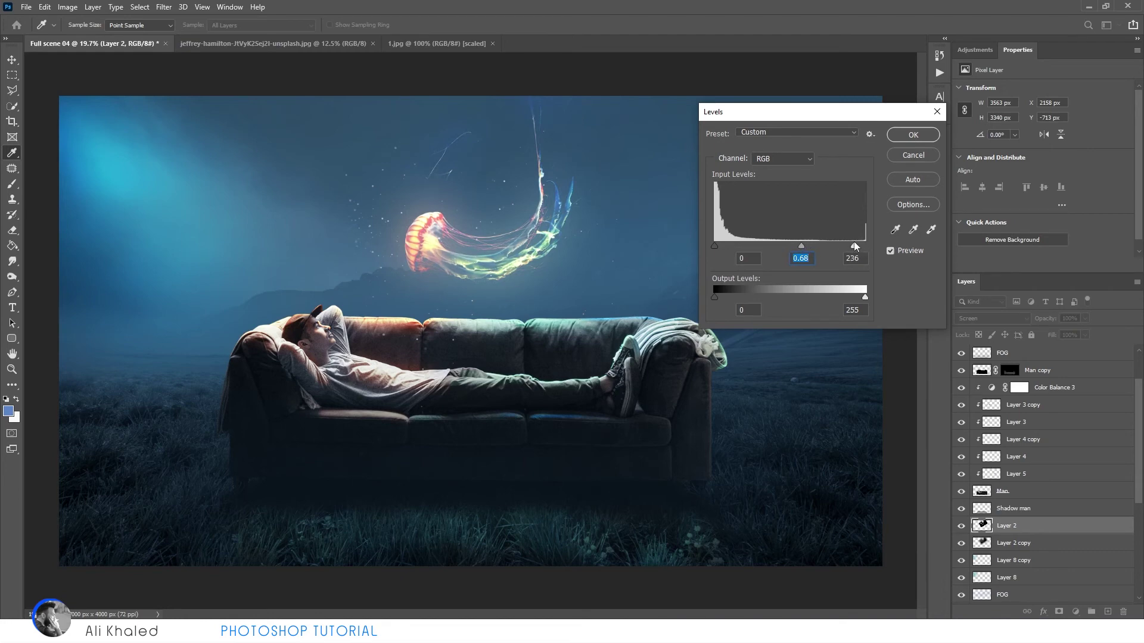
click(912, 135)
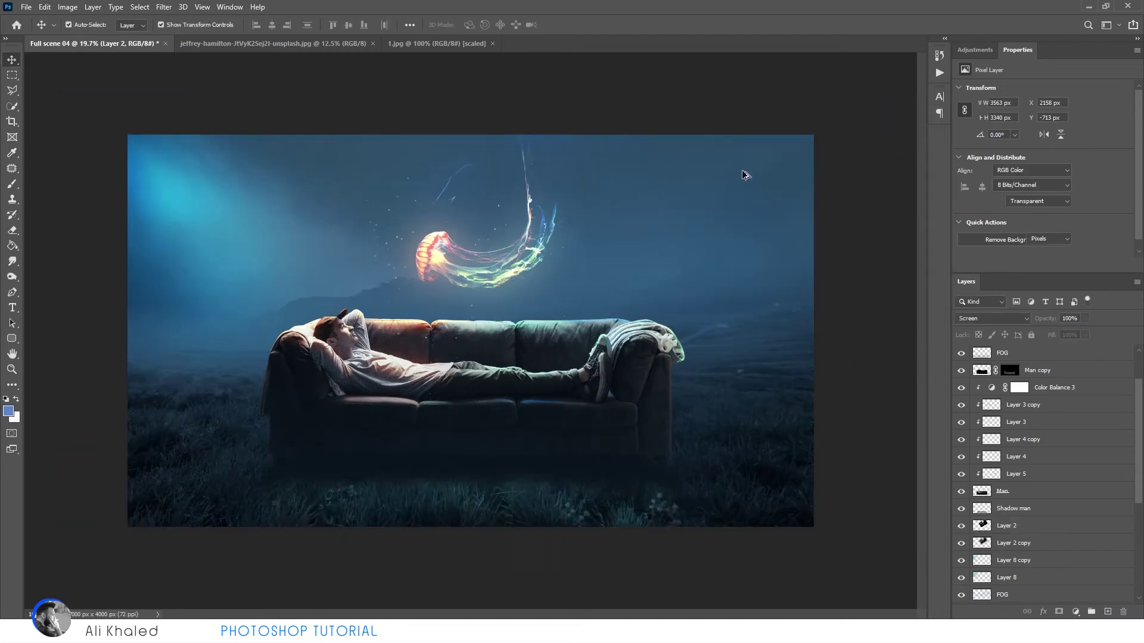
scroll(1042, 447, down, 1)
Step: Duplicate Layer 2 copy and set the new copy to Linear Dodge (Add)
click(965, 493)
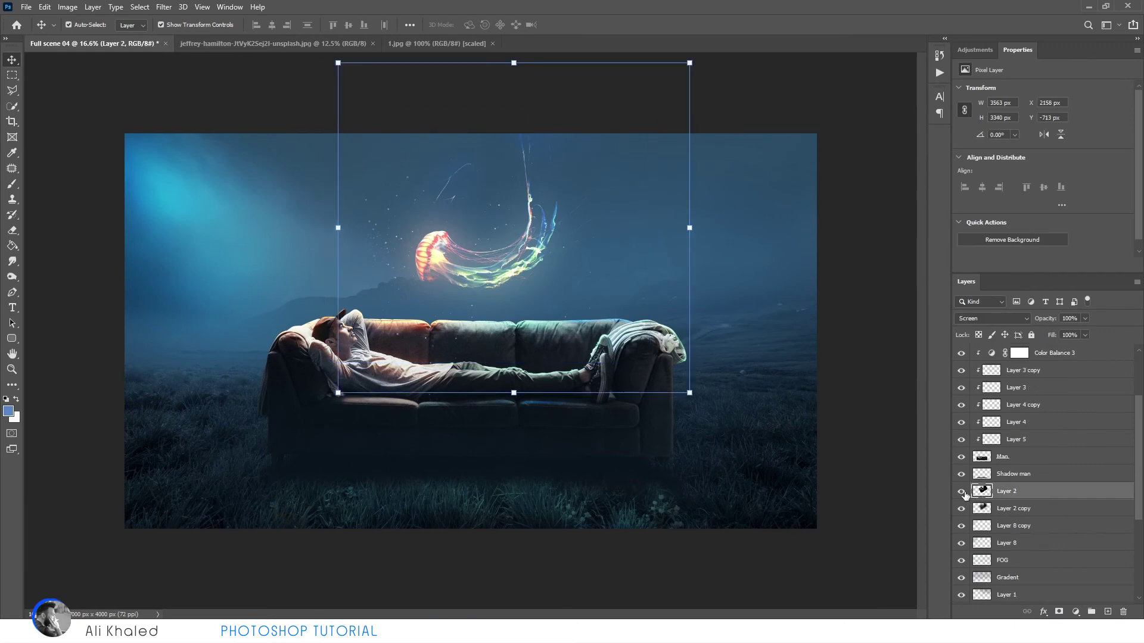
click(960, 491)
click(992, 509)
key(ctrl+j)
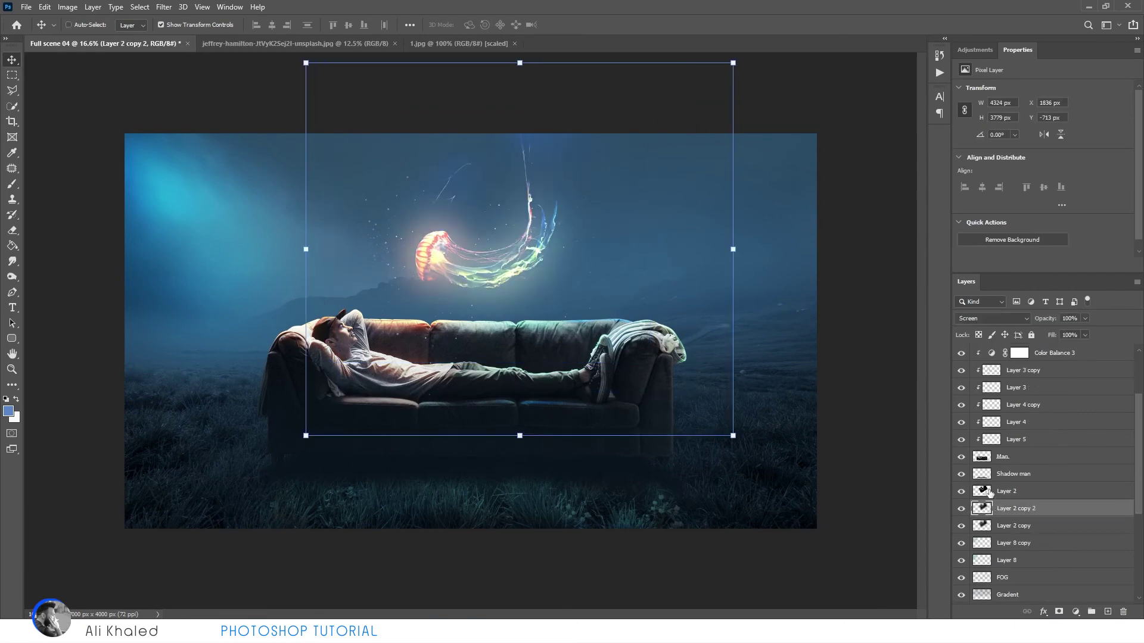
key(shift+plus)
key(shift+plus)
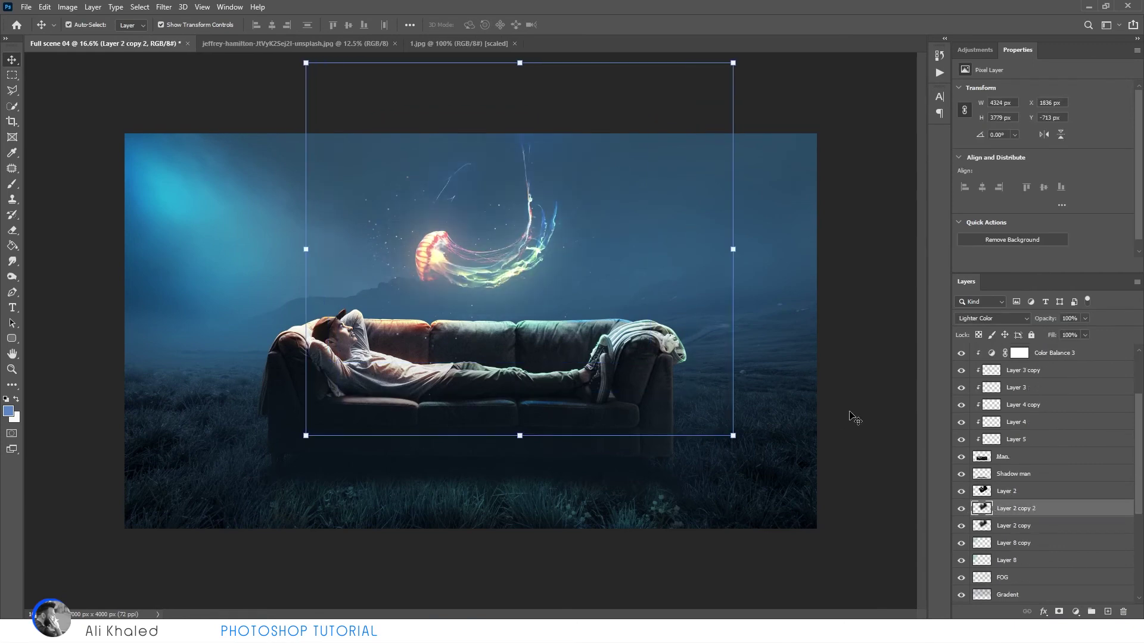
key(shift+plus)
key(shift+minus)
key(shift+minus)
Step: Darken the Linear Dodge copy with a Curves adjustment and fit the image on screen
click(67, 7)
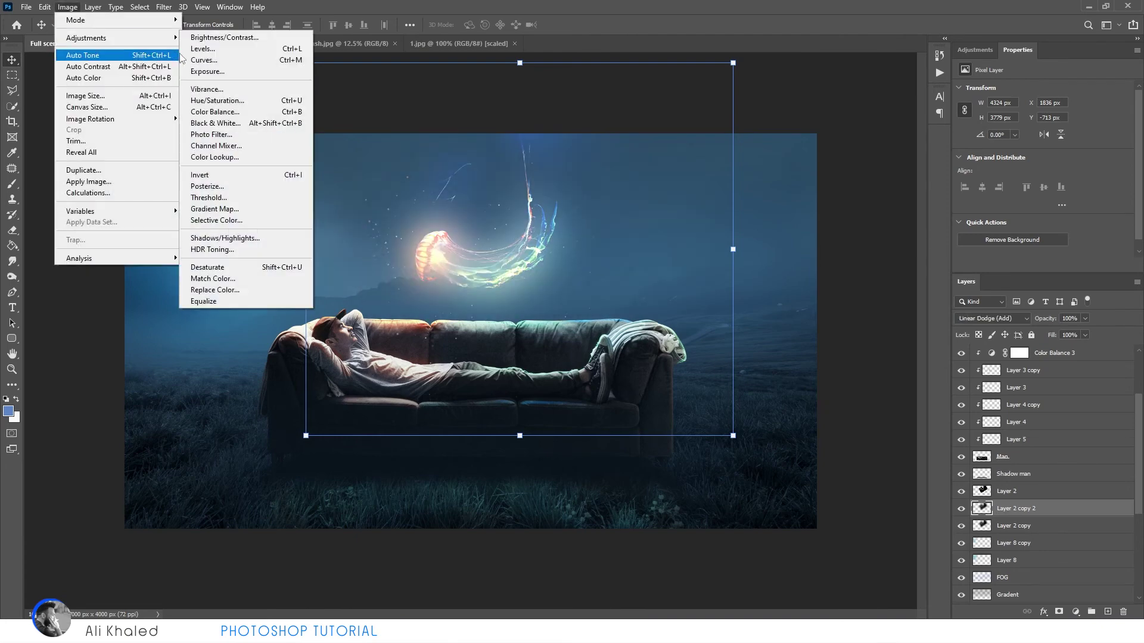
click(197, 35)
mouse_move(751, 216)
mouse_down()
mouse_move(766, 246)
mouse_move(889, 219)
mouse_up()
key(Return)
key(ctrl+t)
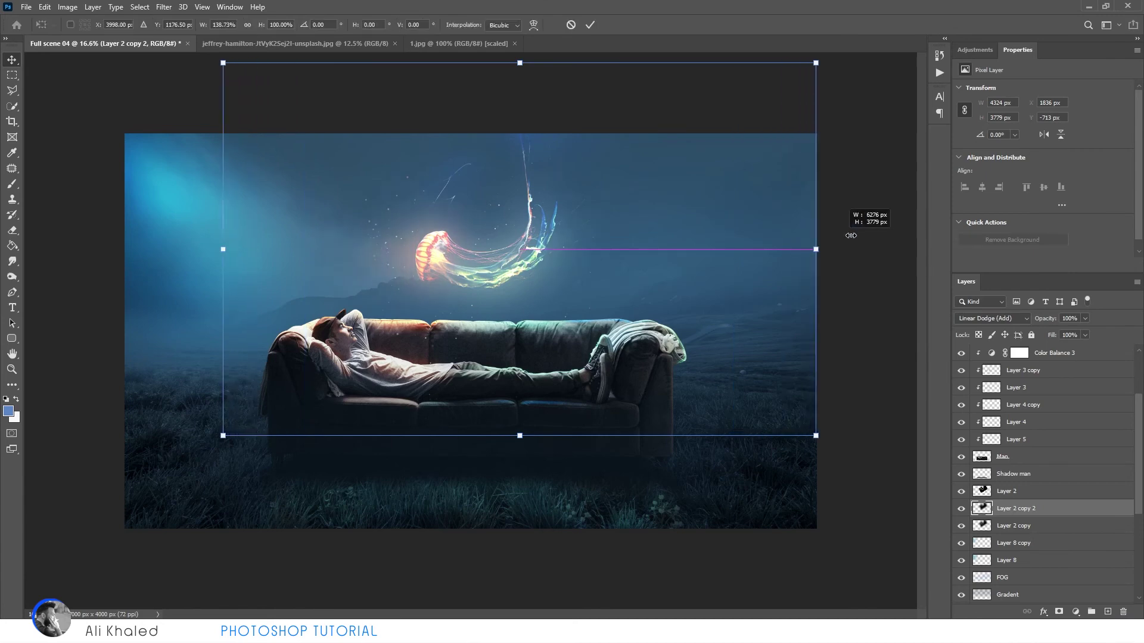
key(ctrl+z)
key(Return)
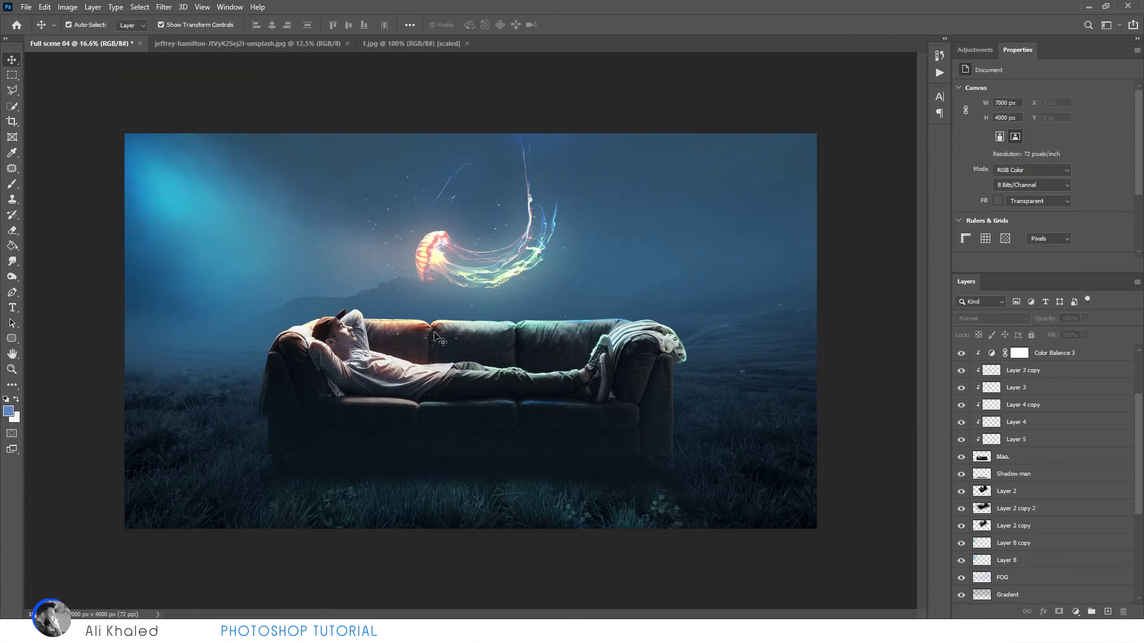
key(ctrl+0)
Step: Select Layer 2 copy and toggle it off and on to compare the glow
click(481, 305)
key(ctrl+t)
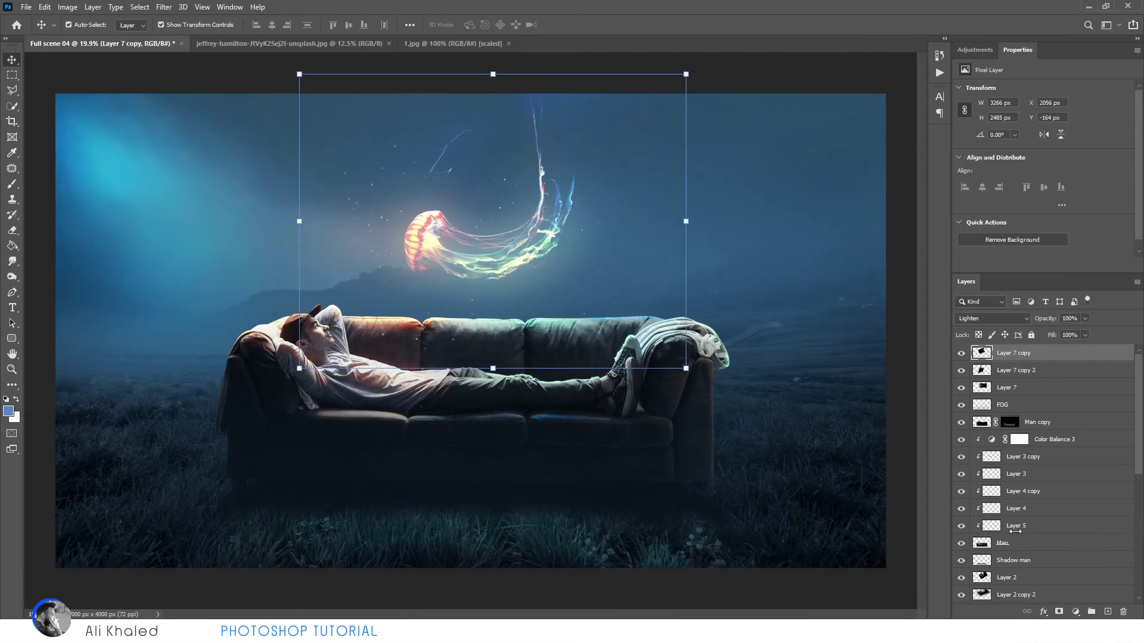
click(1016, 491)
click(960, 508)
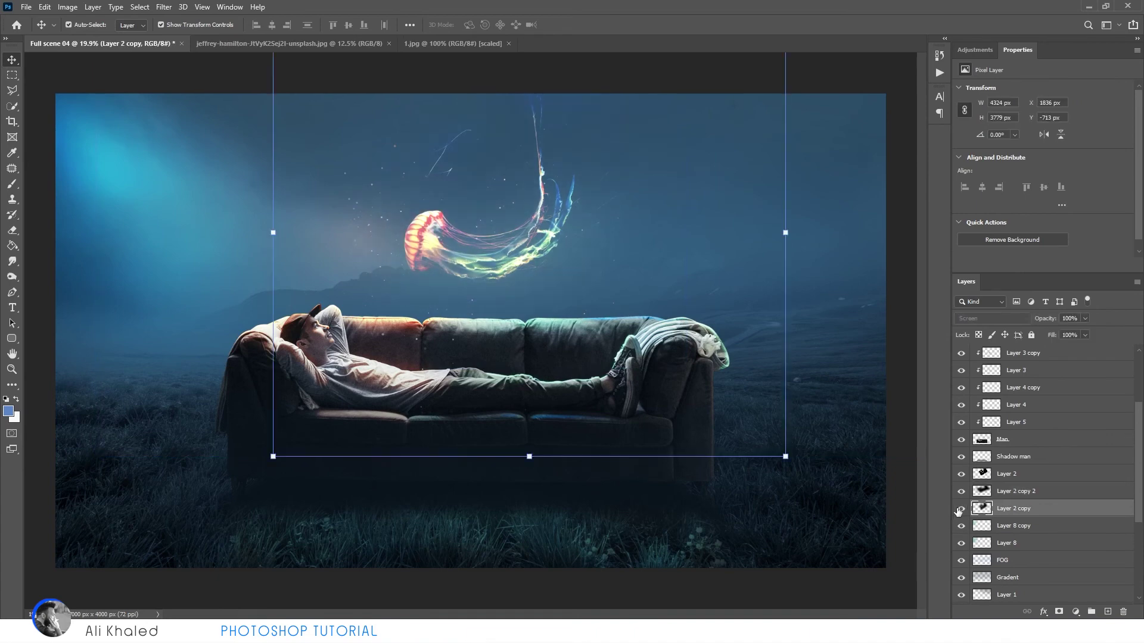
key(e)
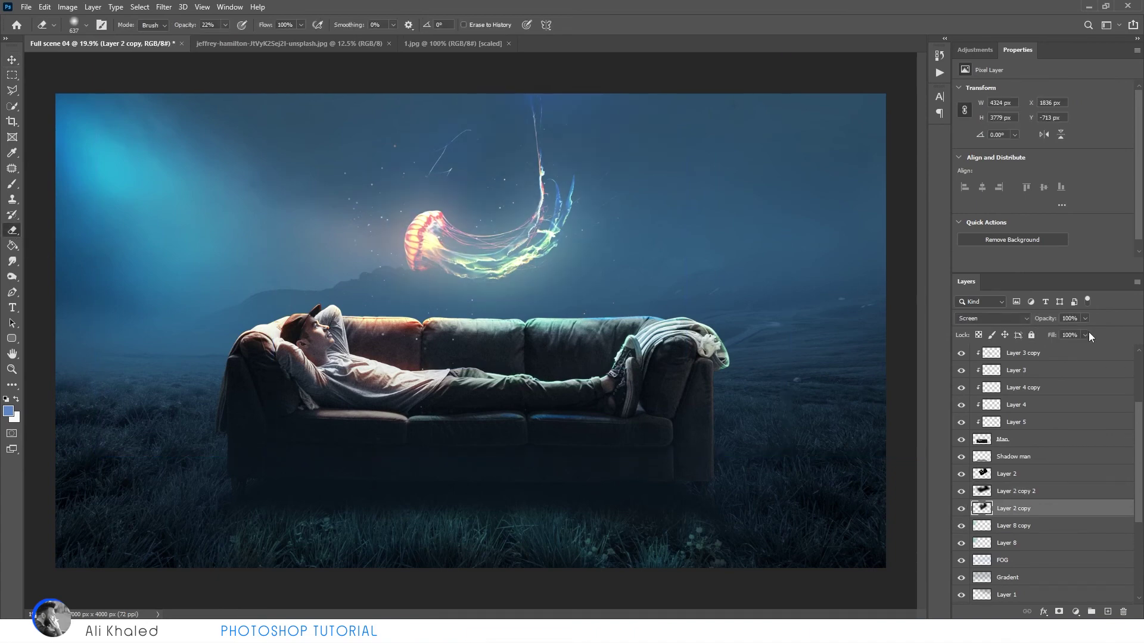
Step: Set the upper FOG layer's blend mode to Color Dodge
key(ctrl+minus)
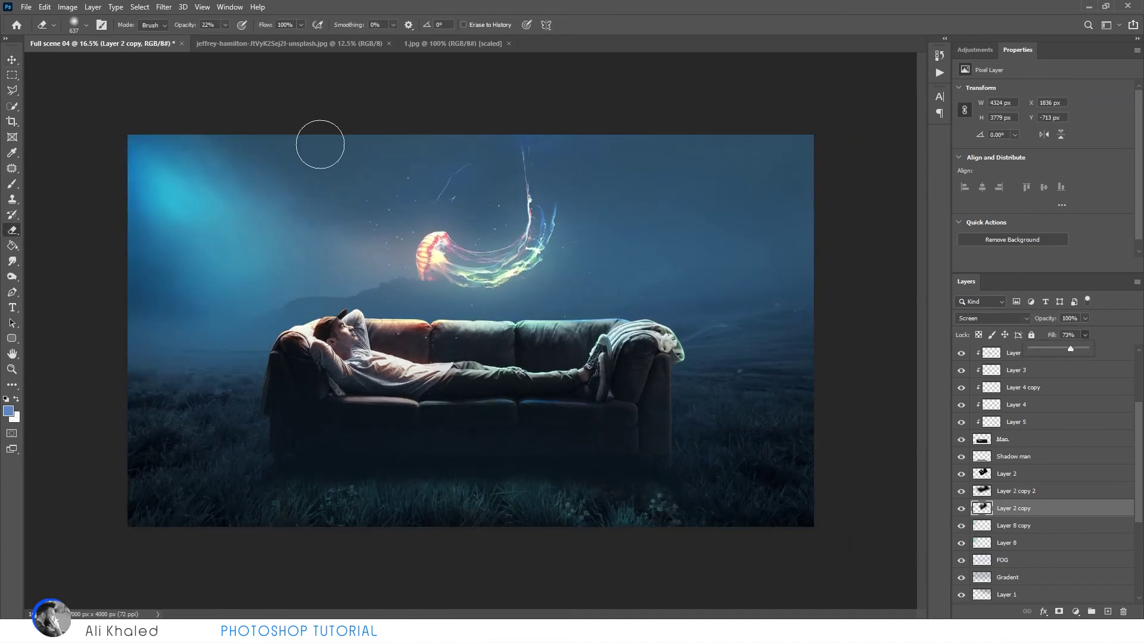
key(v)
scroll(1042, 476, down, 3)
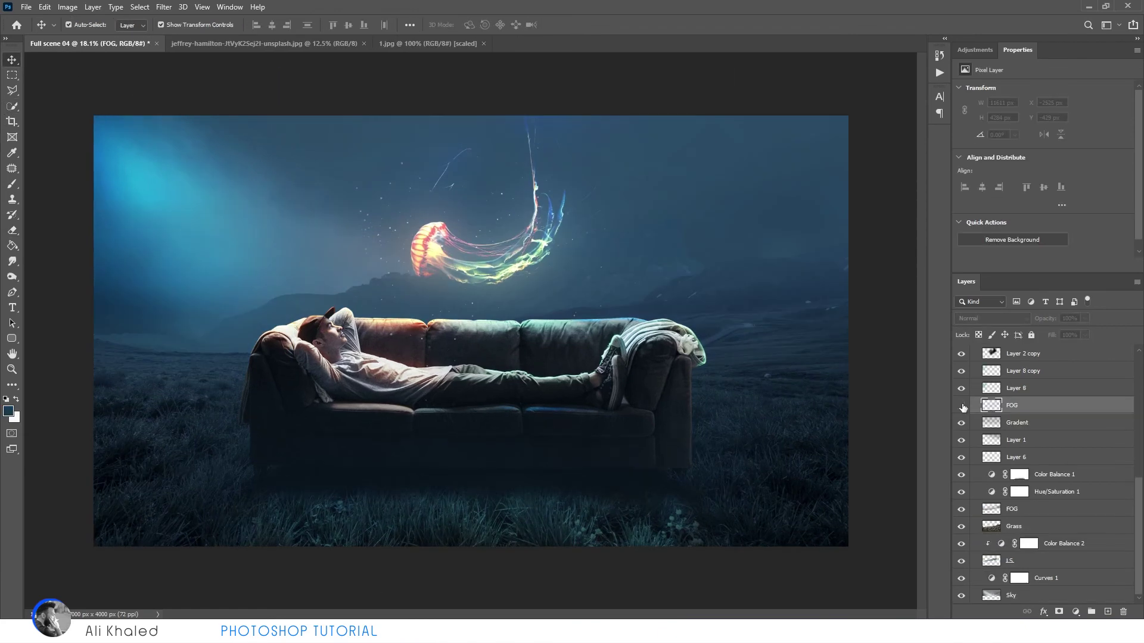
click(998, 405)
click(994, 320)
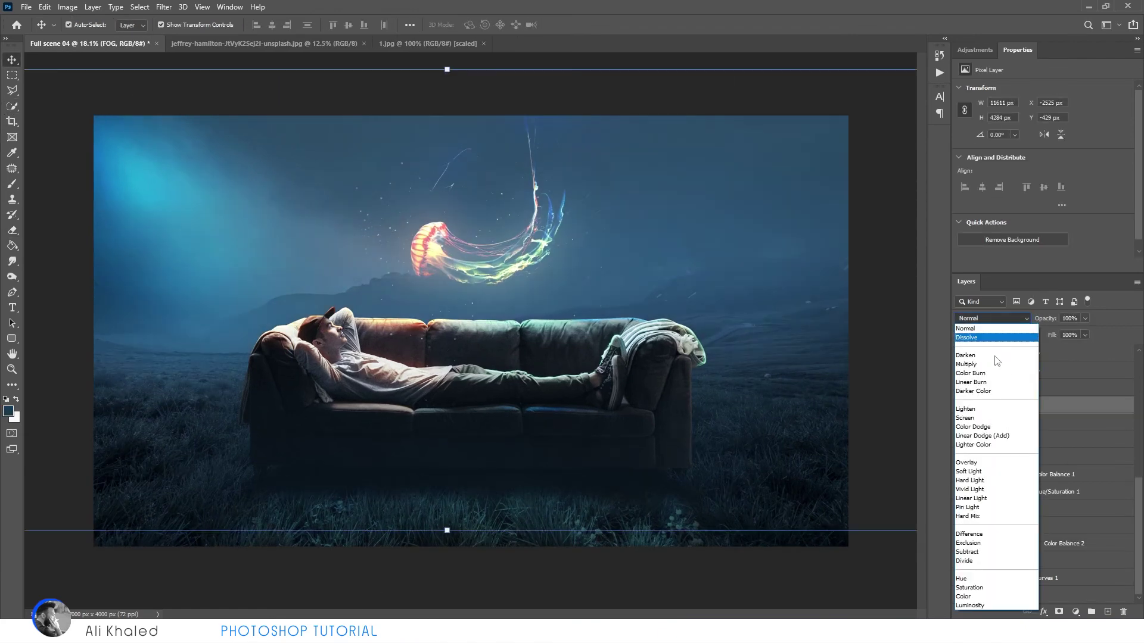
click(982, 432)
Step: Apply a first Hue/Saturation hue shift of about -11 to the fog layer
key(ctrl+u)
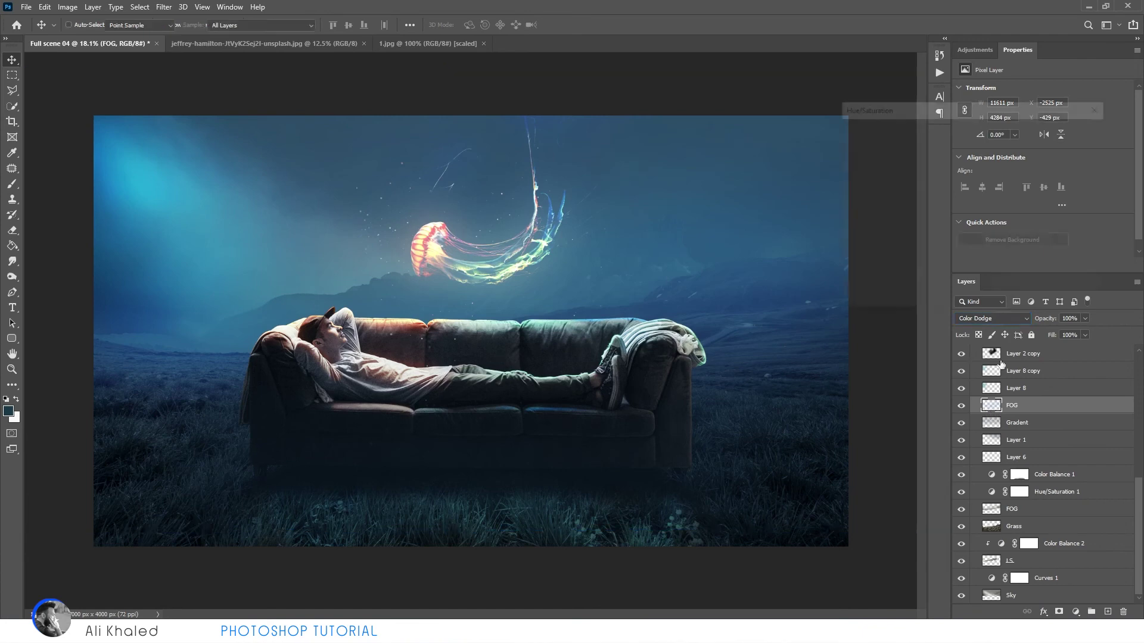
drag(945, 189, 939, 191)
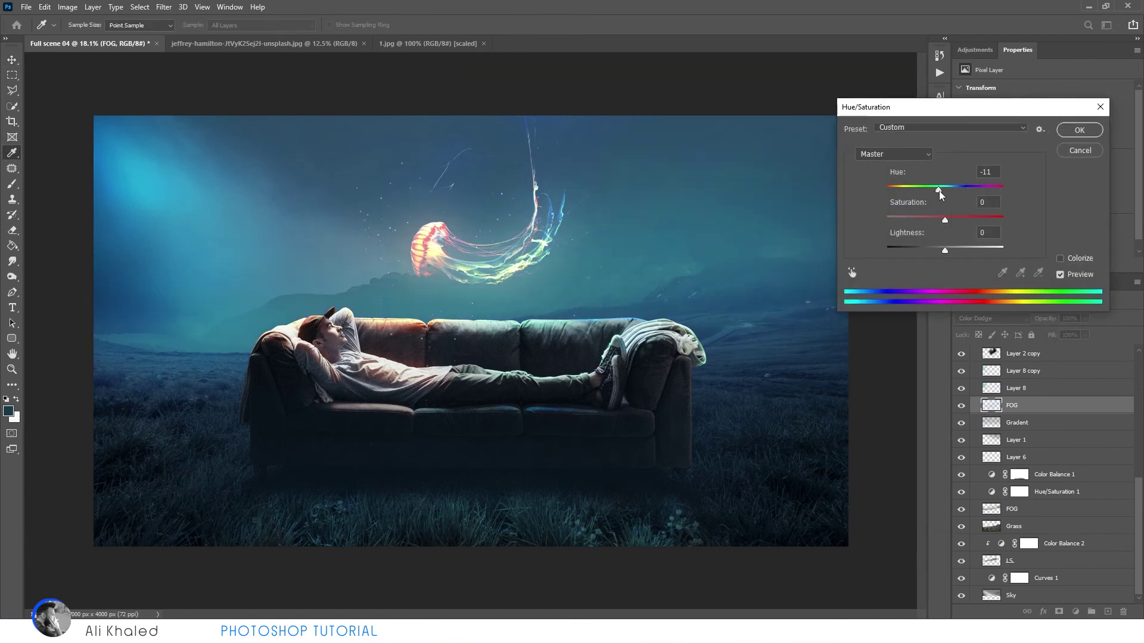
key(Return)
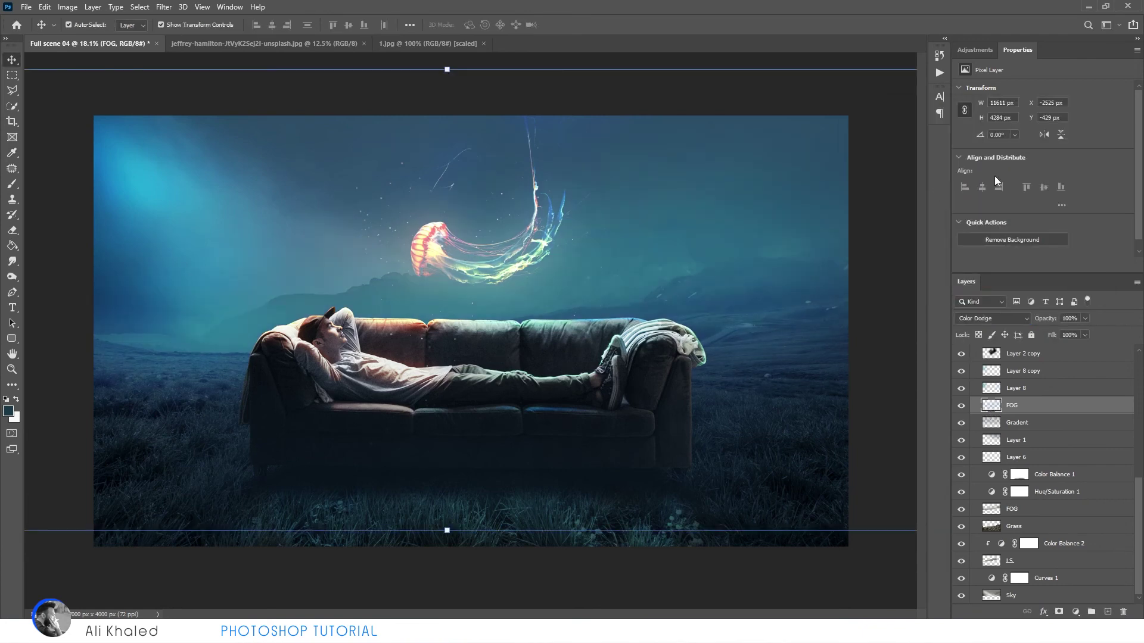
click(873, 356)
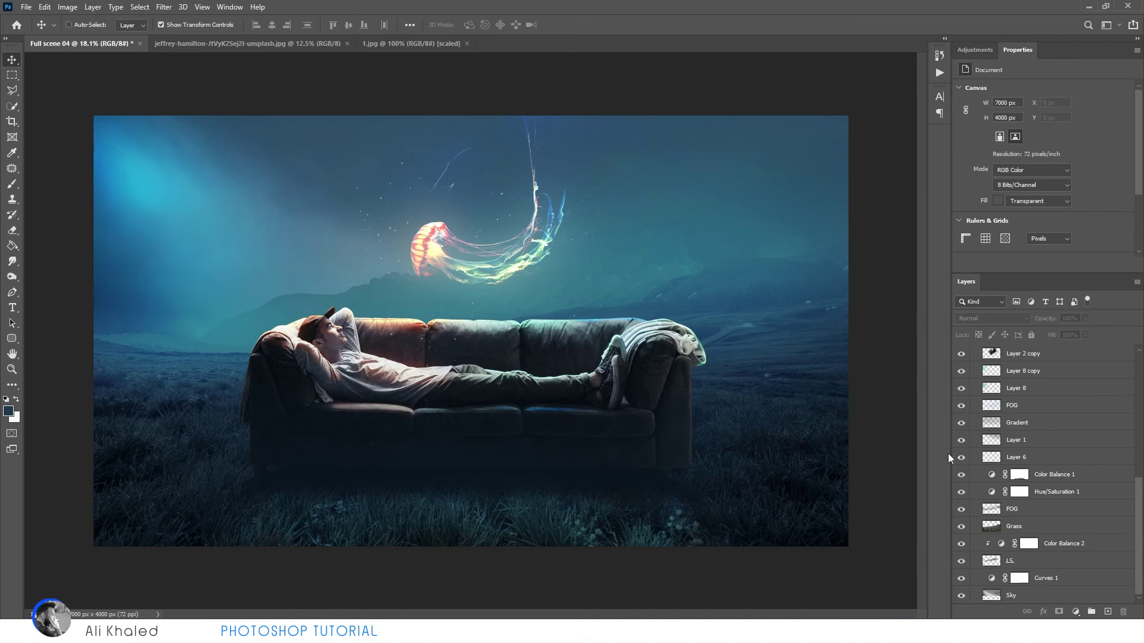
ctrl+click(787, 291)
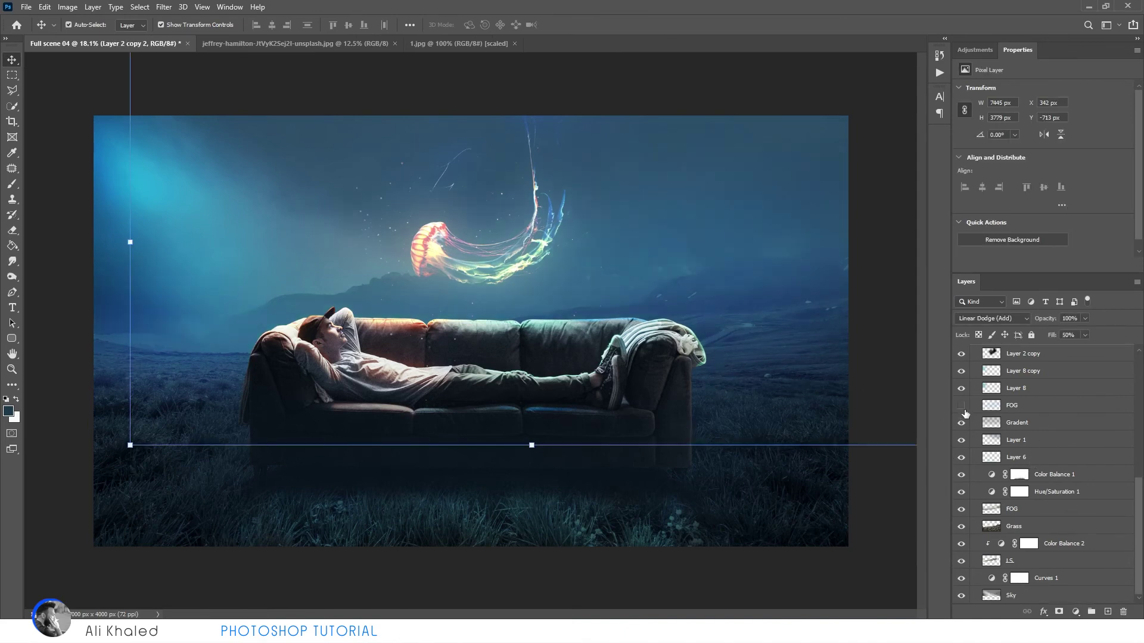
Step: Re-tint the visible FOG layer to hue -9 and lightness +11
click(961, 405)
click(1013, 405)
key(ctrl+u)
drag(945, 187, 942, 188)
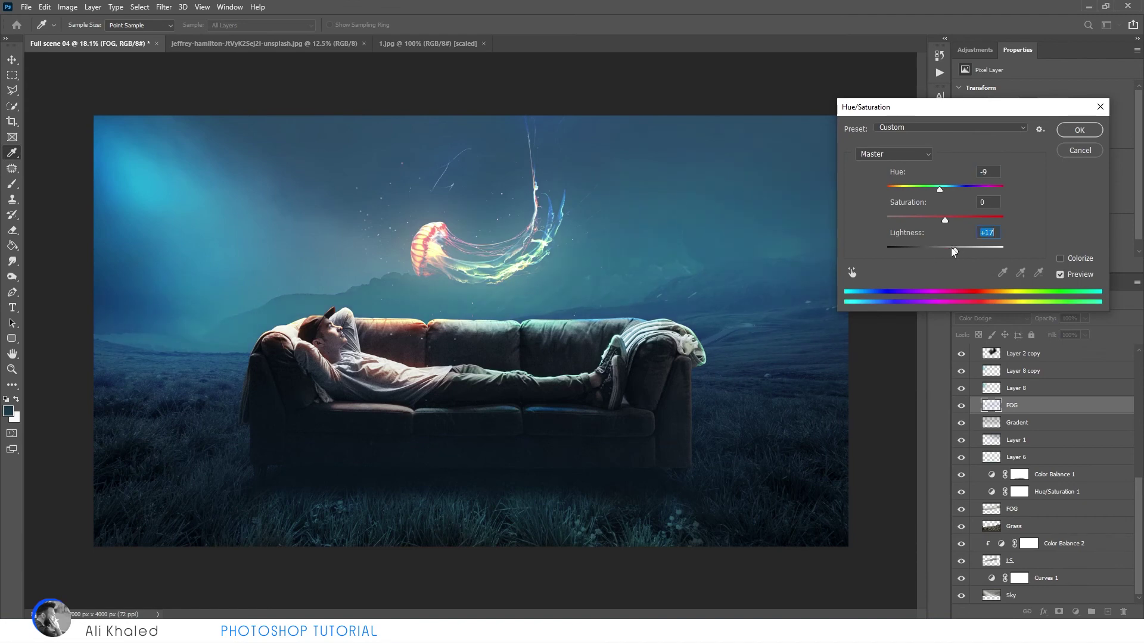
drag(945, 249, 960, 247)
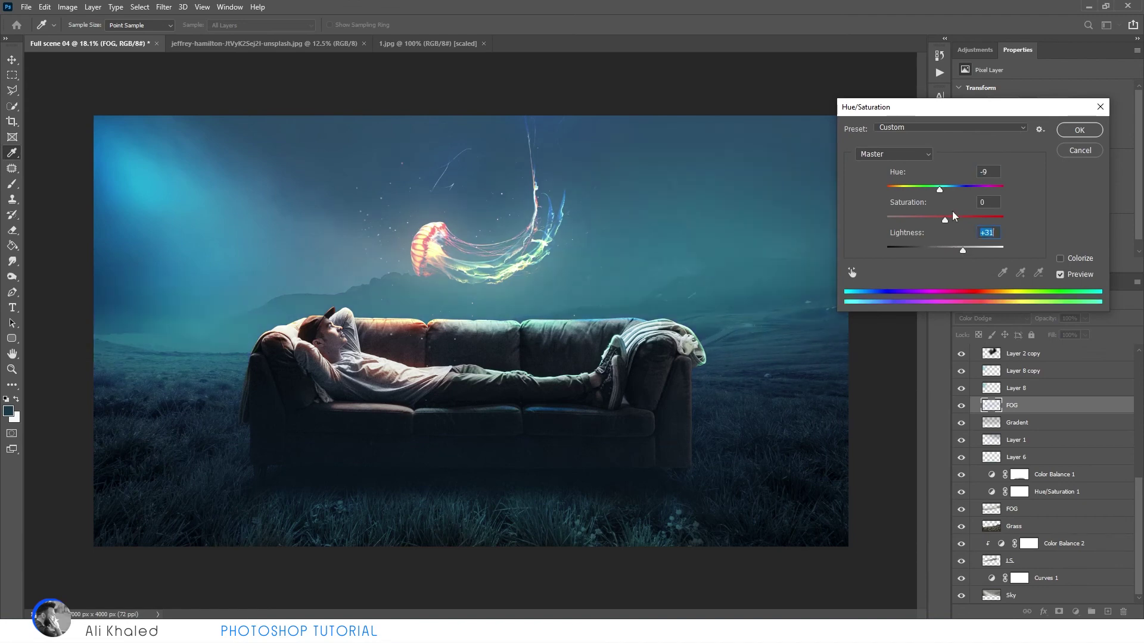
drag(943, 189, 939, 188)
drag(960, 250, 954, 255)
key(Return)
Step: Compare the glow layers and hide Layer 6's Color Dodge glow
key(v)
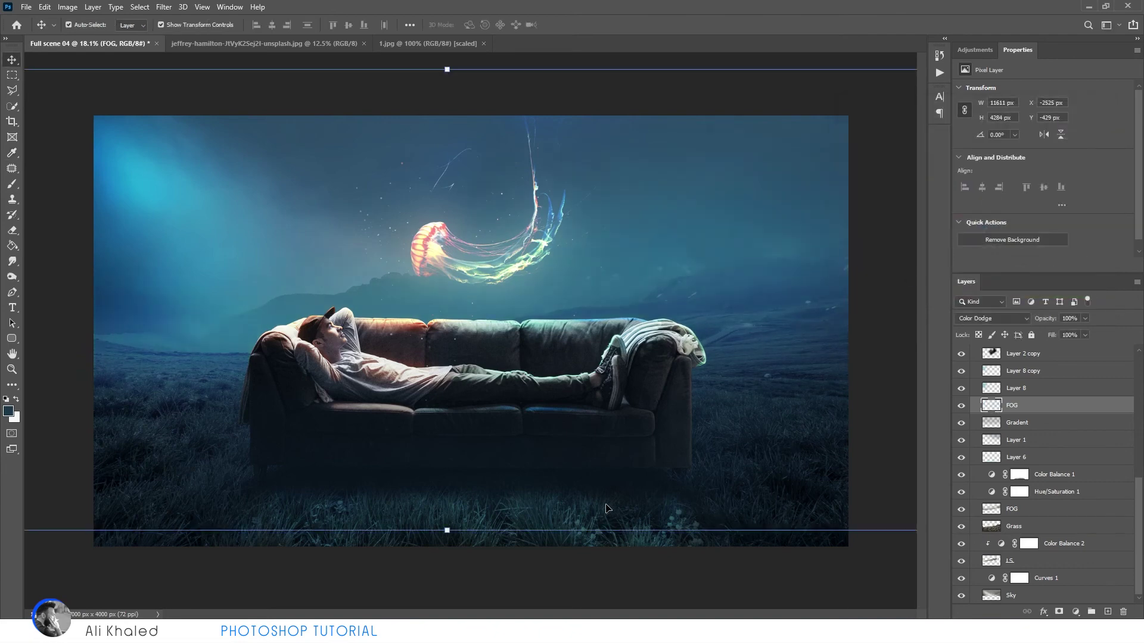
scroll(1006, 488, up, 2)
scroll(1007, 489, down, 2)
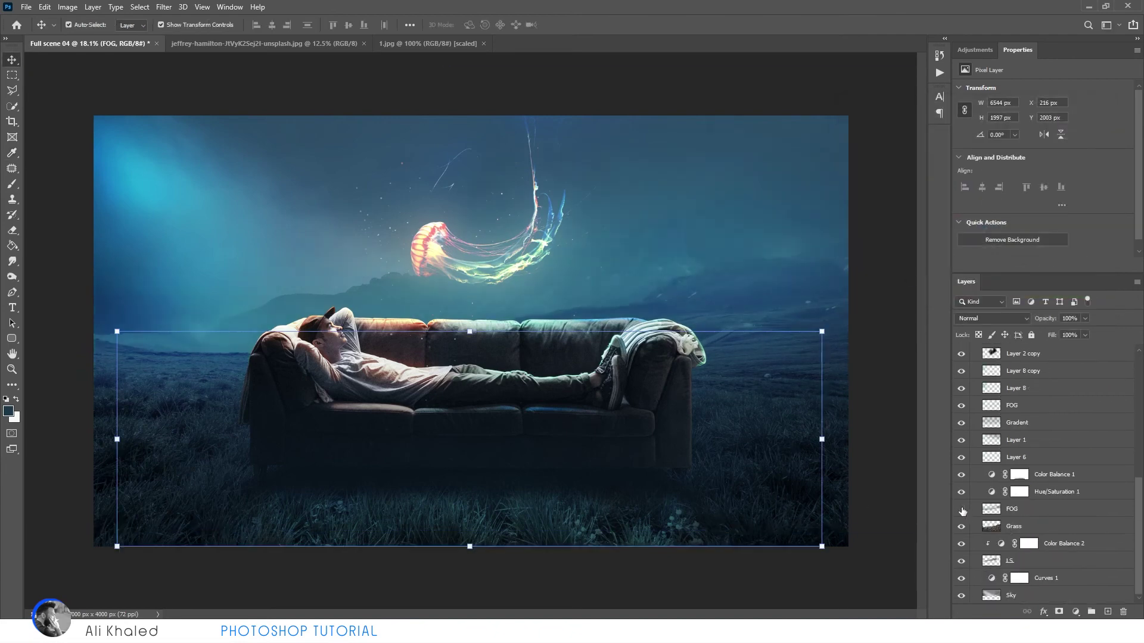
click(961, 422)
right_click(568, 516)
click(597, 543)
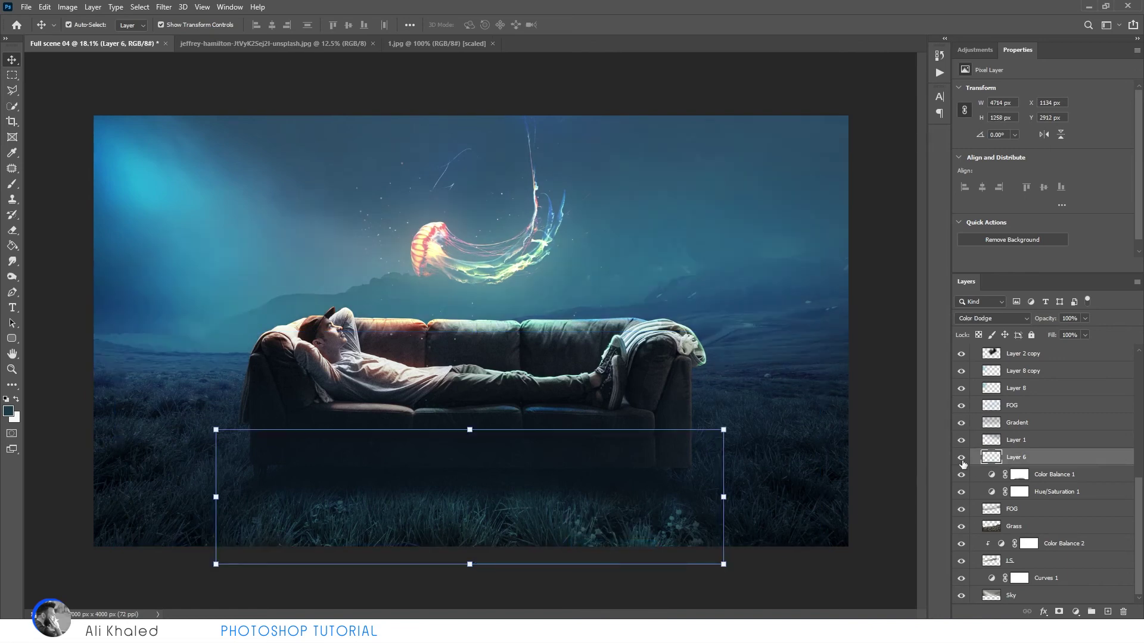
click(960, 457)
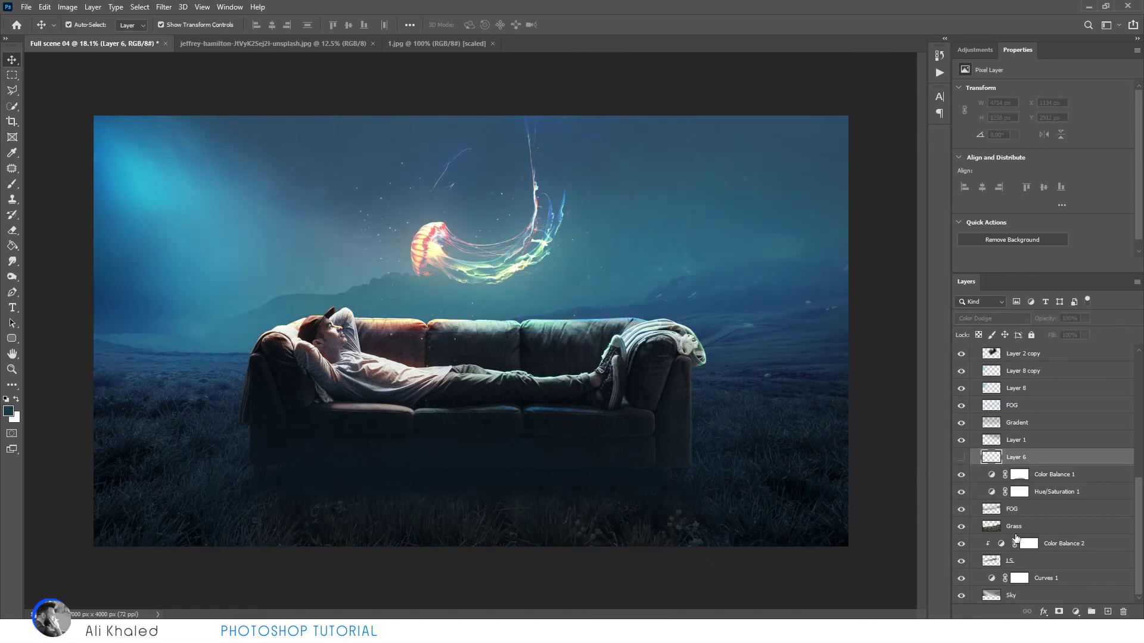
Step: Select the Color Balance 1 layer mask and enlarge the brush to 1711 for painting it
click(1019, 474)
click(12, 184)
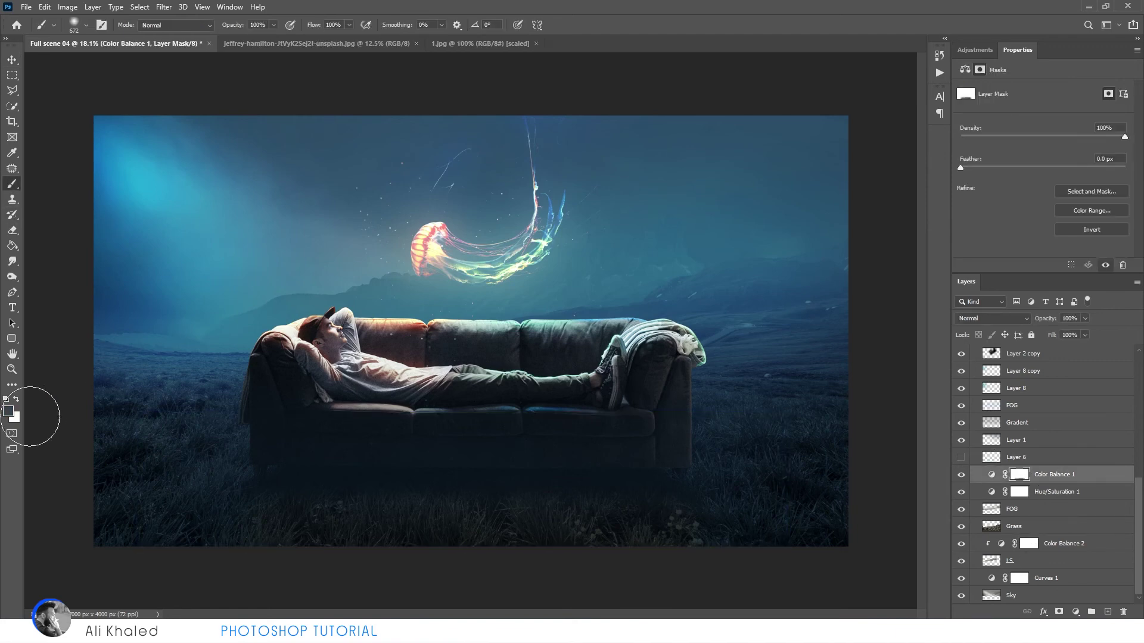
drag(641, 539, 656, 526)
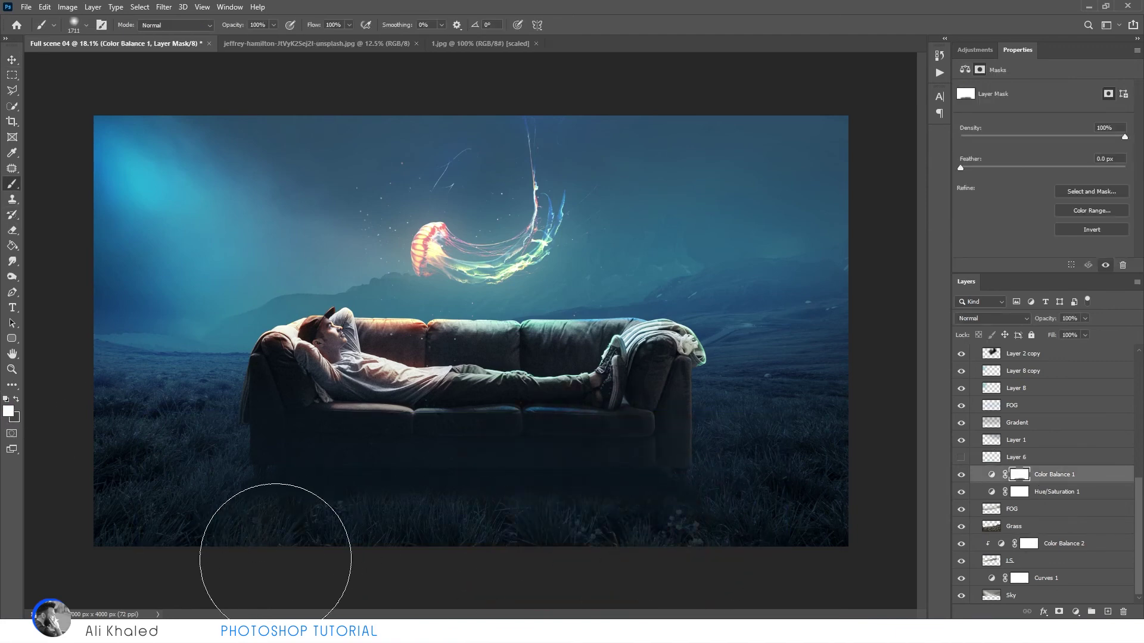
right_click(12, 75)
Step: On a new layer, fill an oval beneath the sofa with light cyan sampled from the sky
click(59, 86)
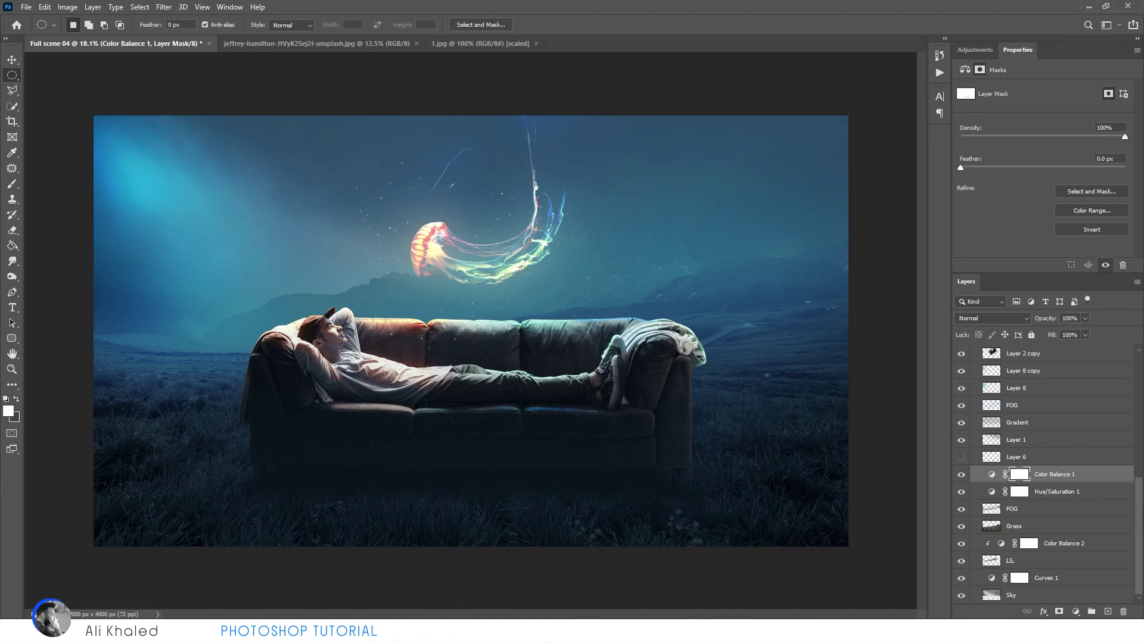
click(1108, 612)
drag(333, 513, 269, 520)
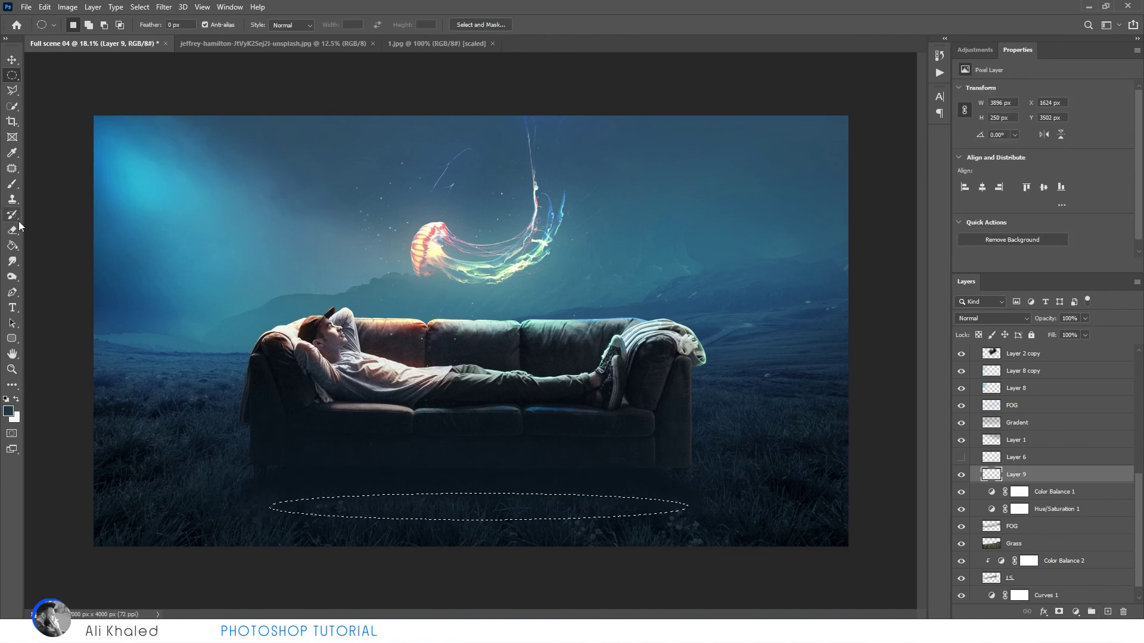
key(e)
key(b)
alt+click(151, 173)
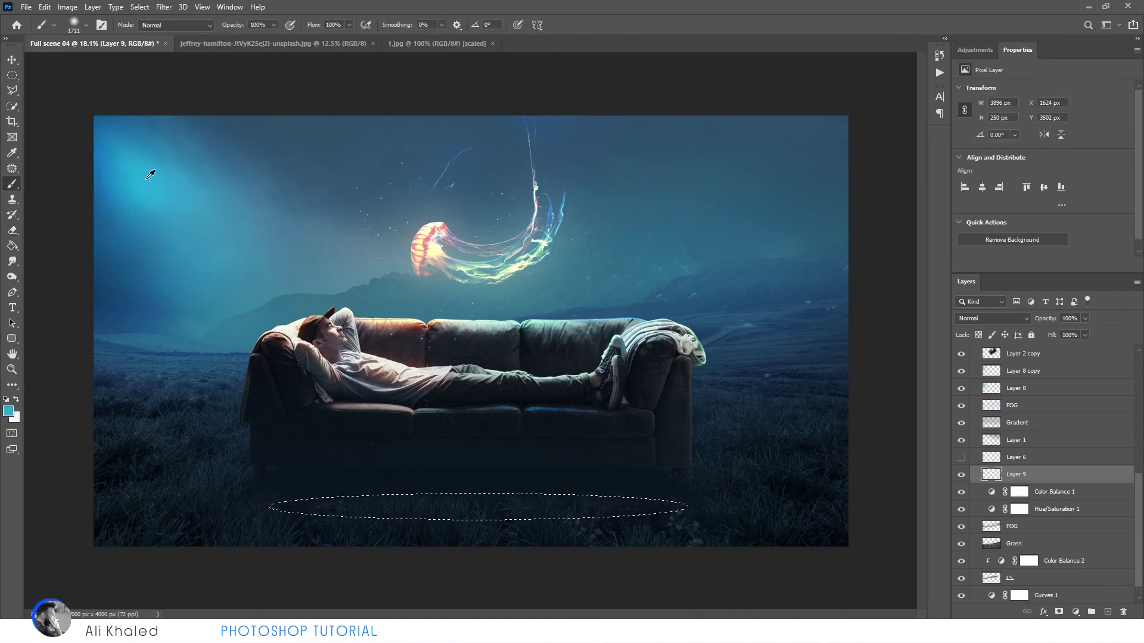
key(g)
key(alt+BackSpace)
key(ctrl+d)
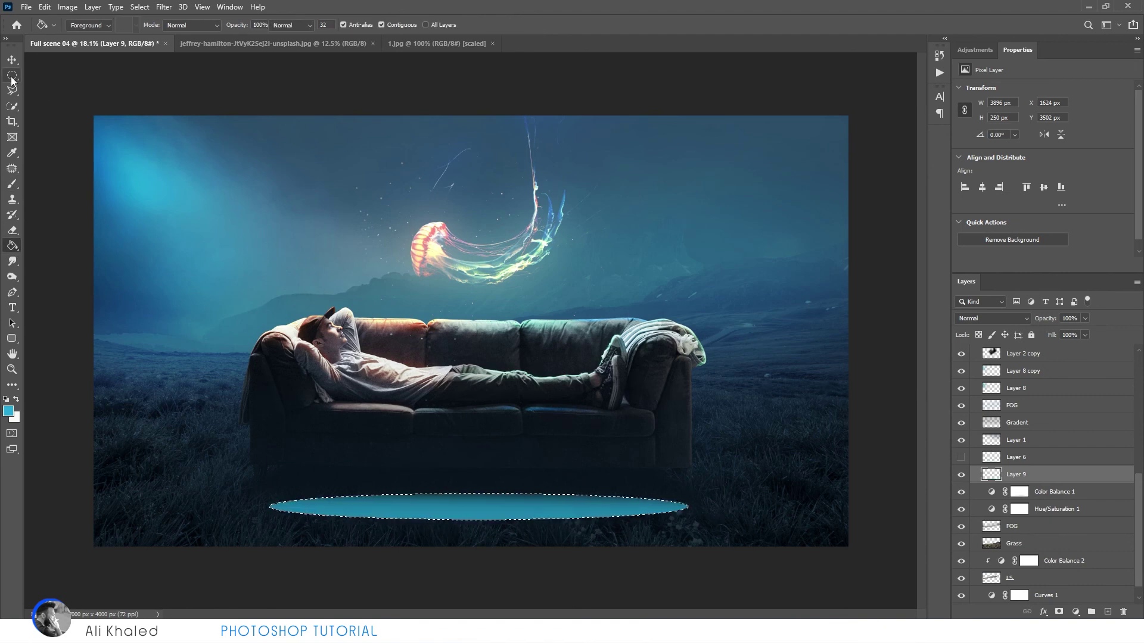
key(v)
Step: Soften the cyan oval with Gaussian Blur twice and blend it as Color Dodge
click(164, 7)
click(340, 186)
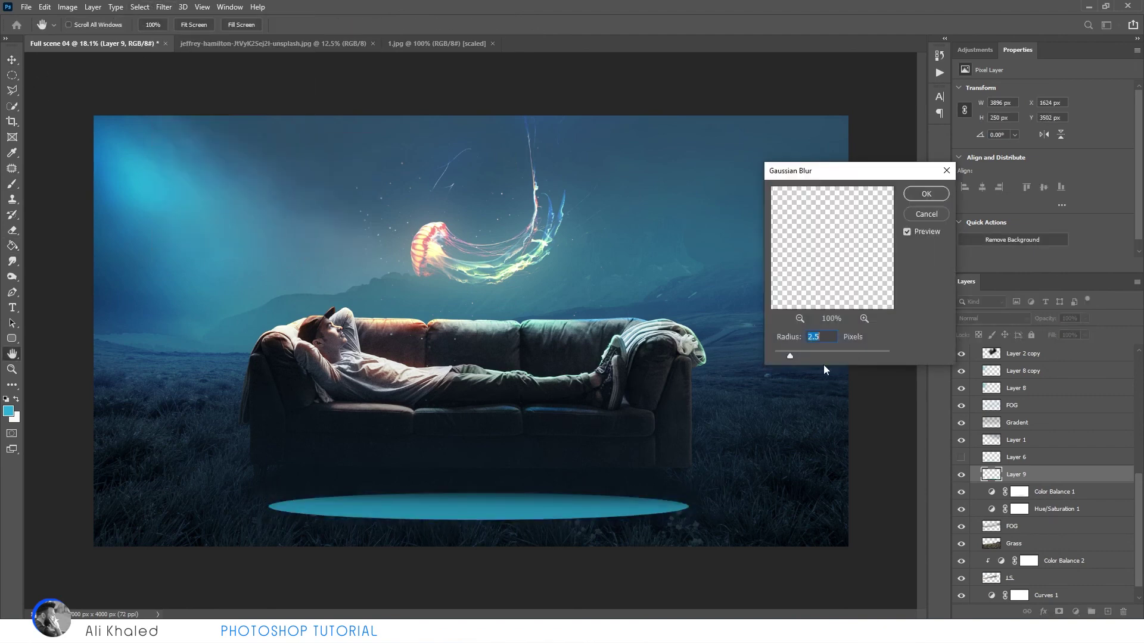
drag(819, 356, 842, 356)
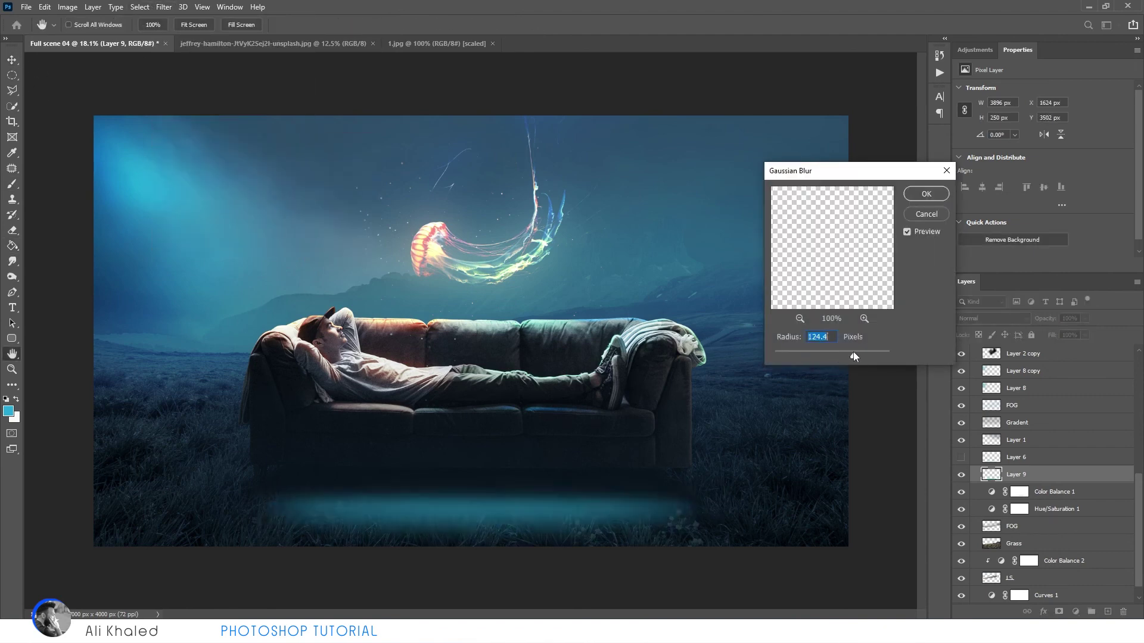
key(Return)
click(164, 7)
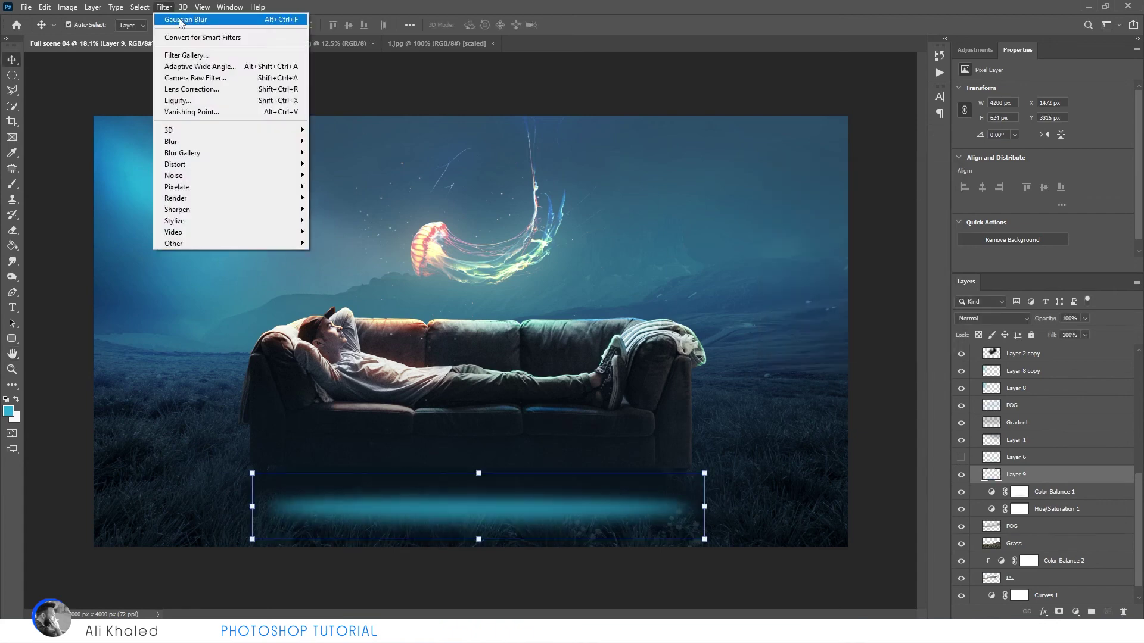
click(989, 318)
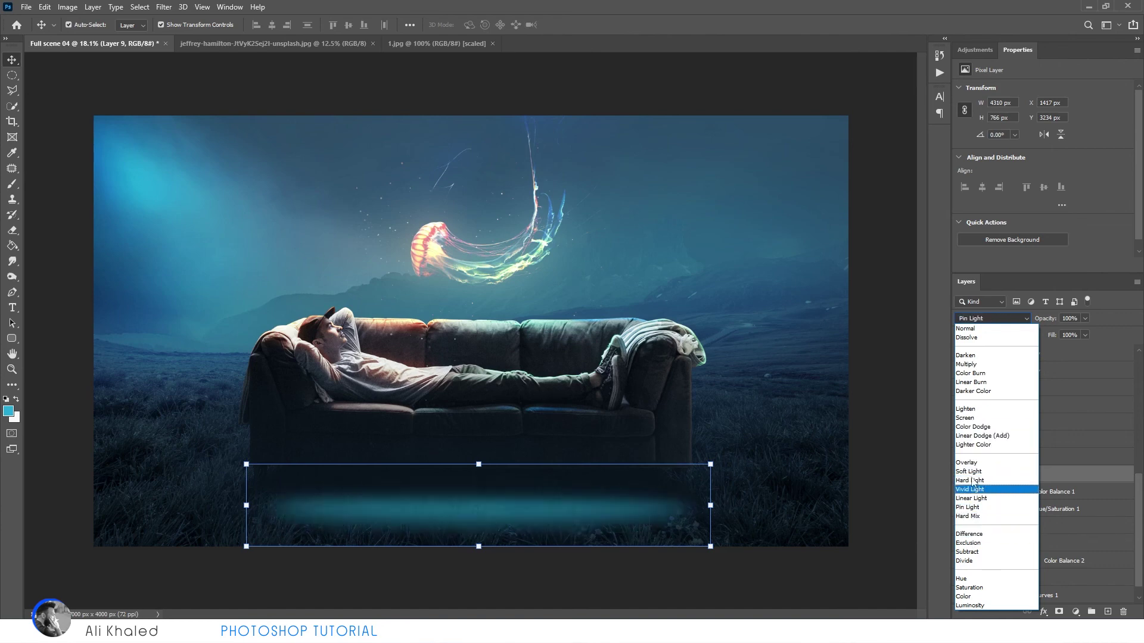
click(975, 428)
Step: Darken the glow's lightness and nudge its hue slightly with Hue/Saturation
key(ctrl+u)
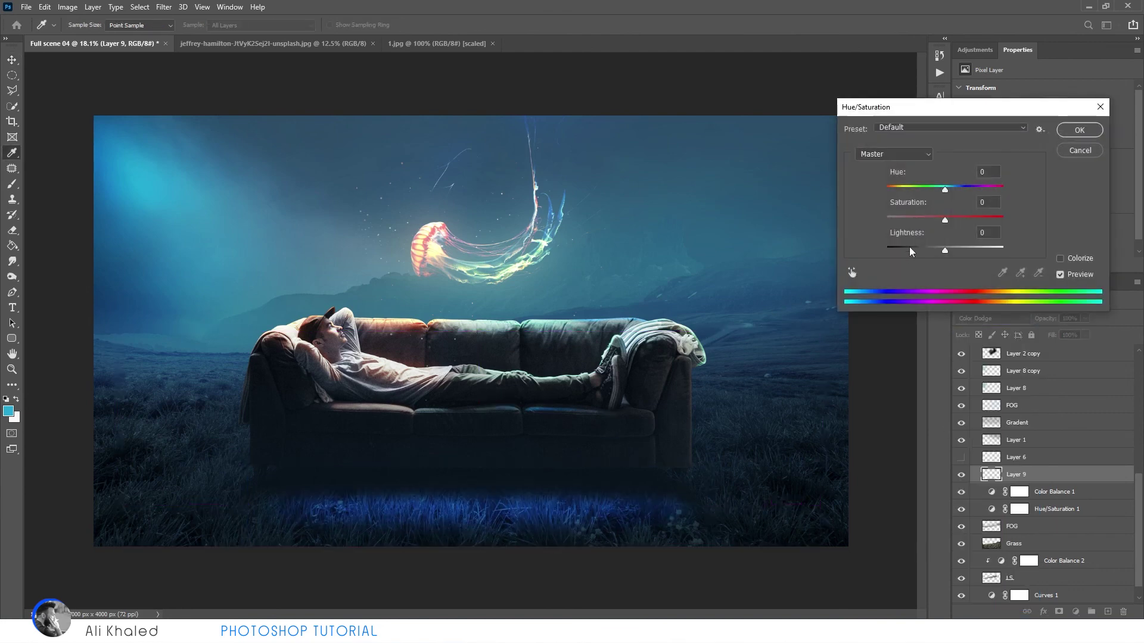
drag(909, 246, 930, 252)
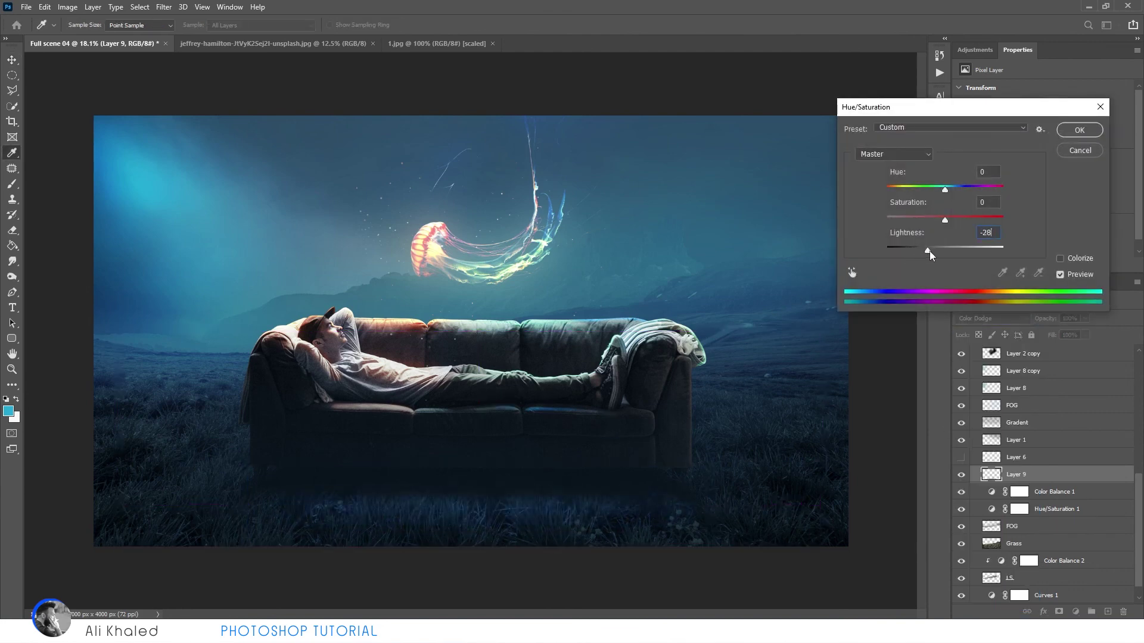
drag(945, 189, 940, 191)
key(Return)
Step: Stretch the glow wider and further down over the grass, then save 04.psd
key(v)
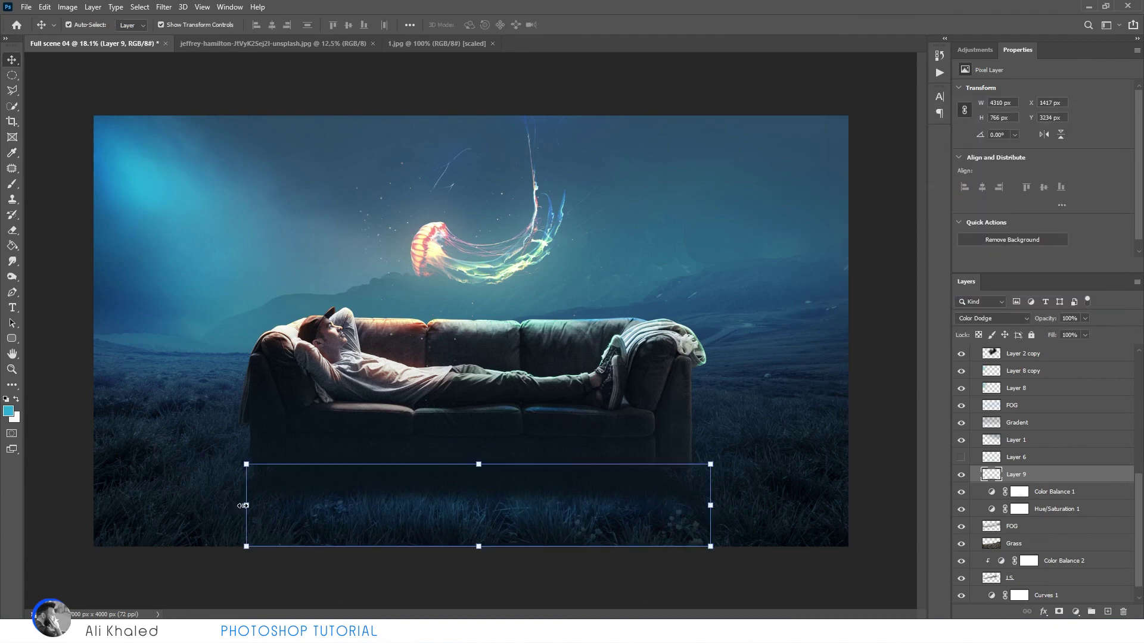
mouse_move(243, 506)
mouse_down()
mouse_move(415, 505)
mouse_move(227, 505)
mouse_up()
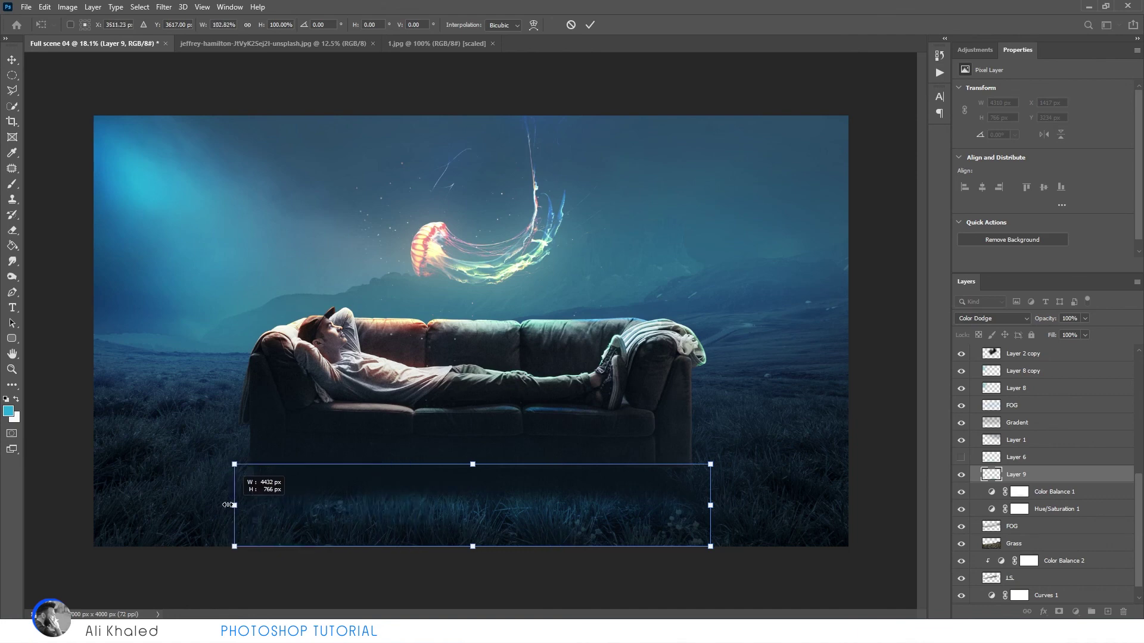
drag(468, 546, 470, 567)
key(Return)
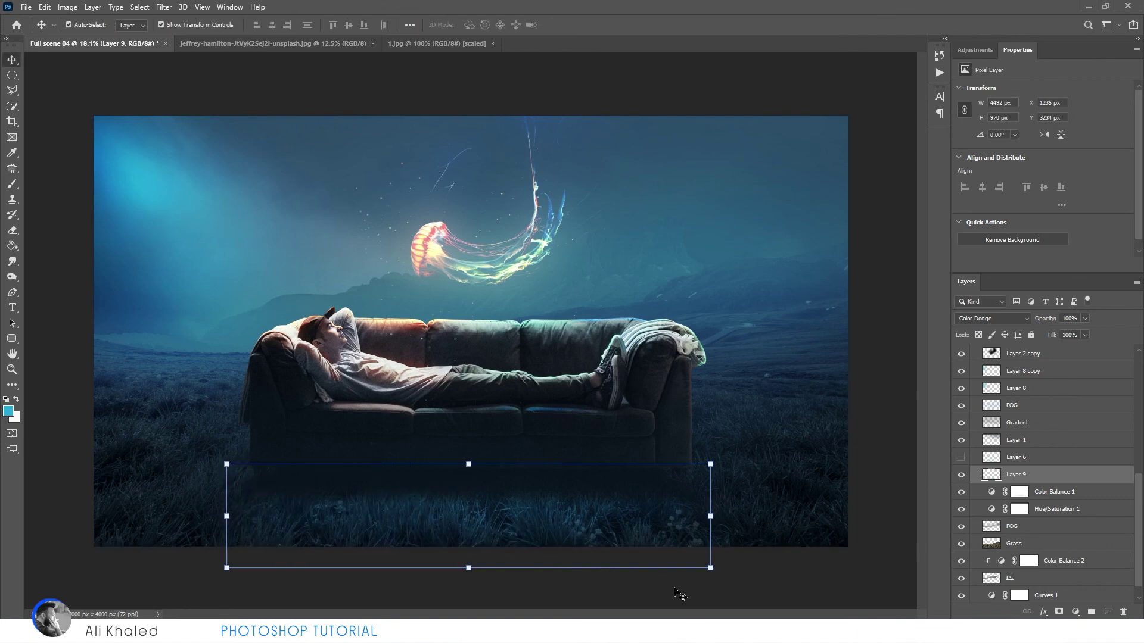
key(ctrl+s)
Step: Group all the scene layers into a group named Full scene 04
click(215, 390)
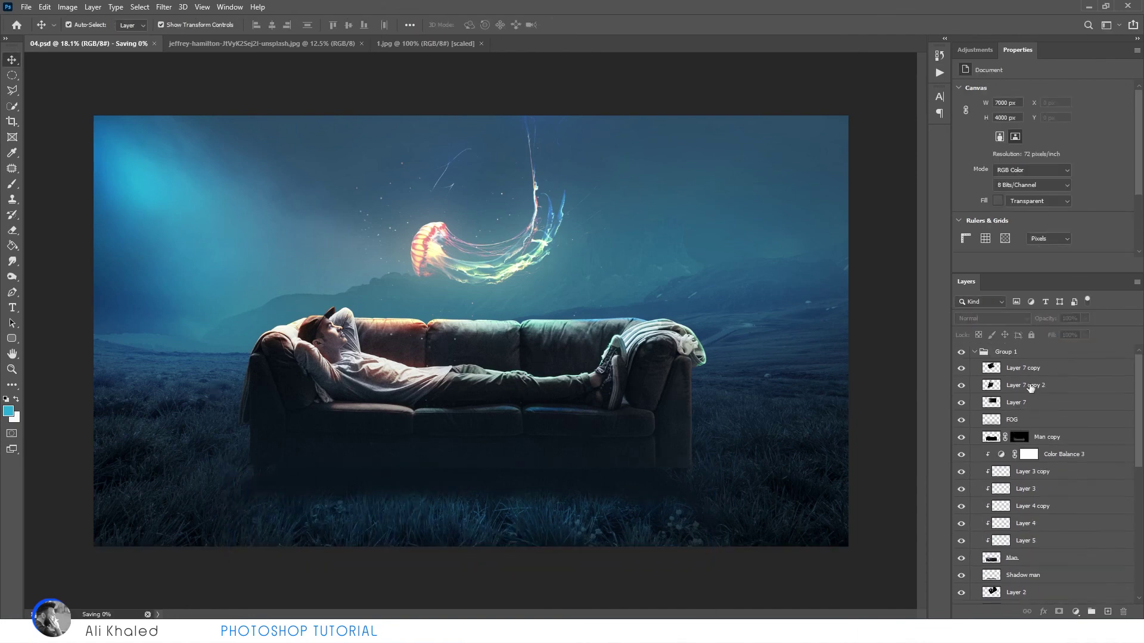
click(982, 354)
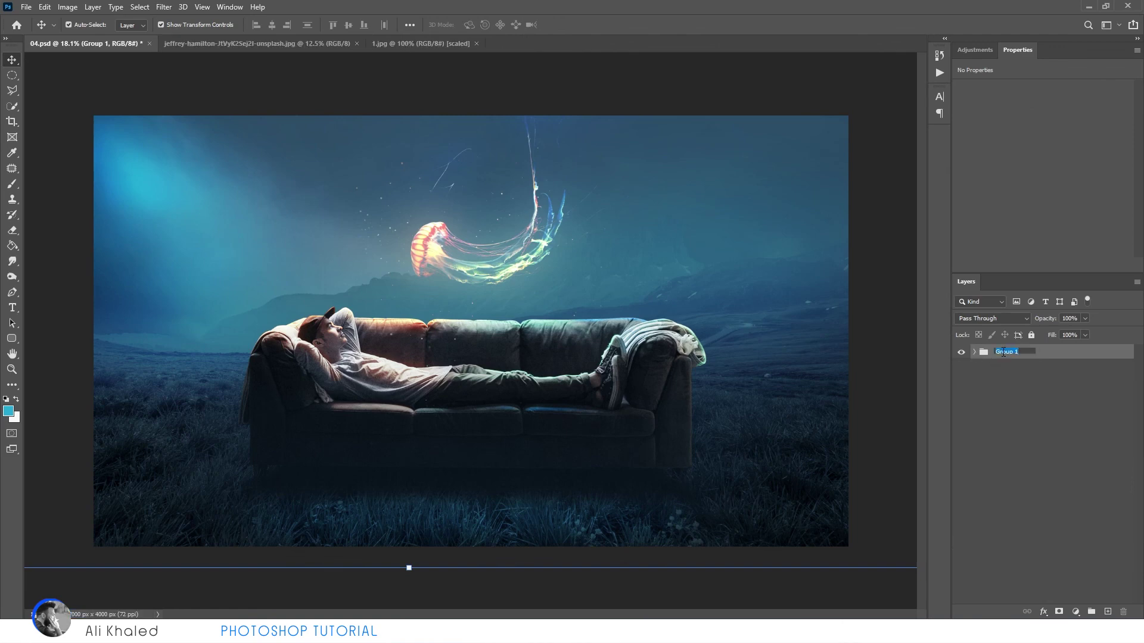
text(Full scene04)
key(Return)
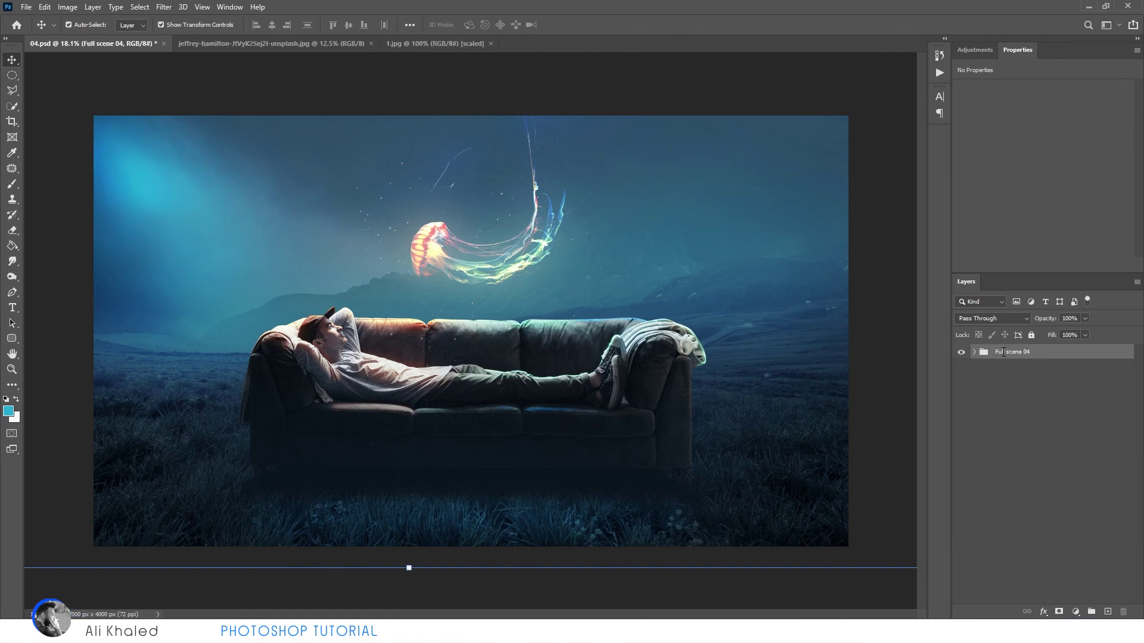
Step: Duplicate the Full scene 04 group and merge the copy into a single layer
key(ctrl+j)
click(975, 353)
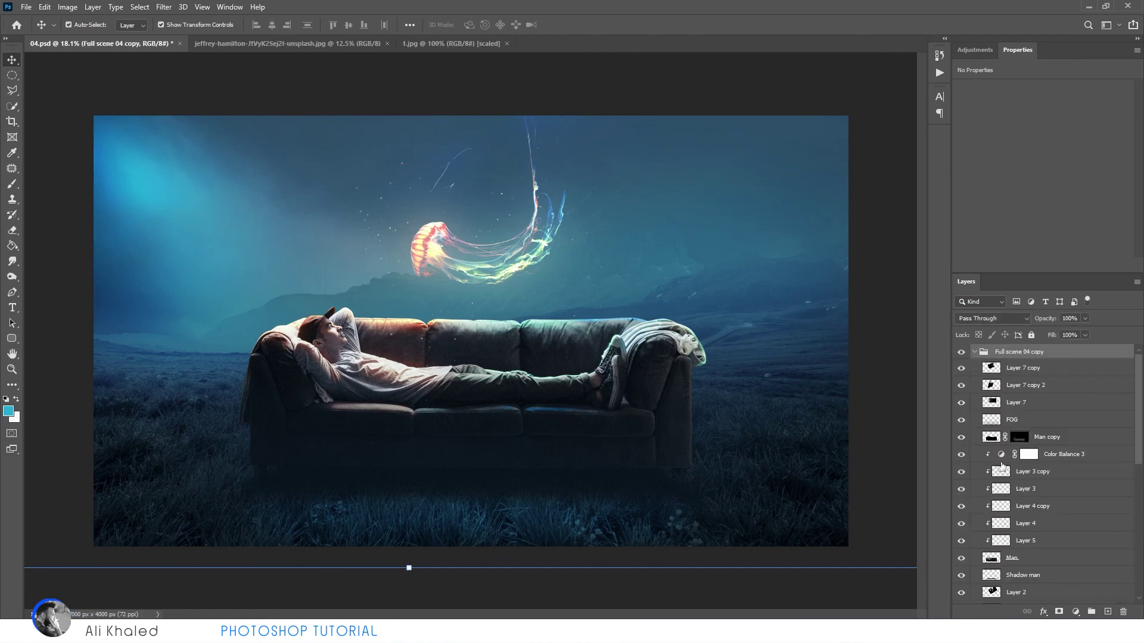
scroll(1126, 483, down, 5)
scroll(1038, 529, down, 2)
right_click(1038, 529)
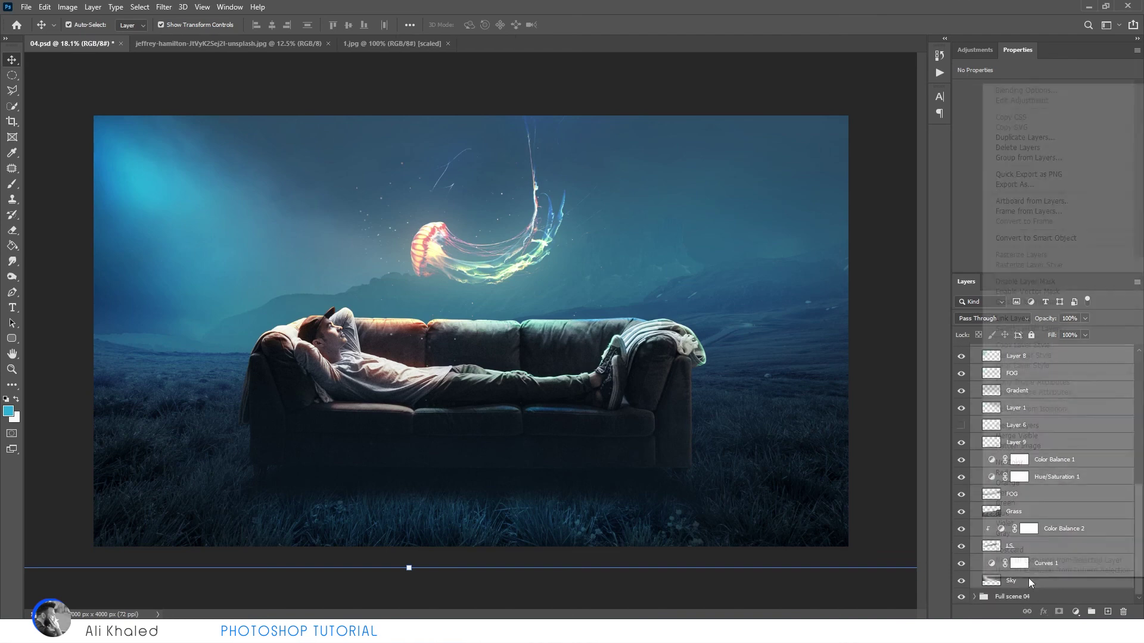
click(1019, 425)
Step: Copy the whole merged image onto new Layer 10 and delete the leftover merged copy
right_click(12, 74)
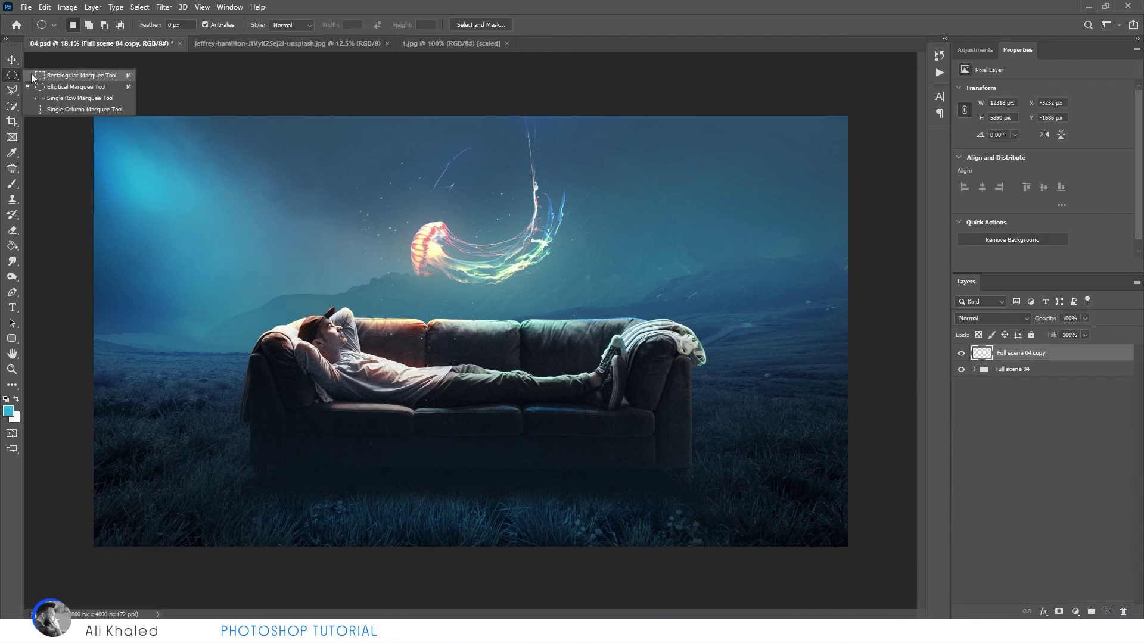
click(66, 75)
key(ctrl+a)
key(ctrl+j)
click(1017, 373)
key(Delete)
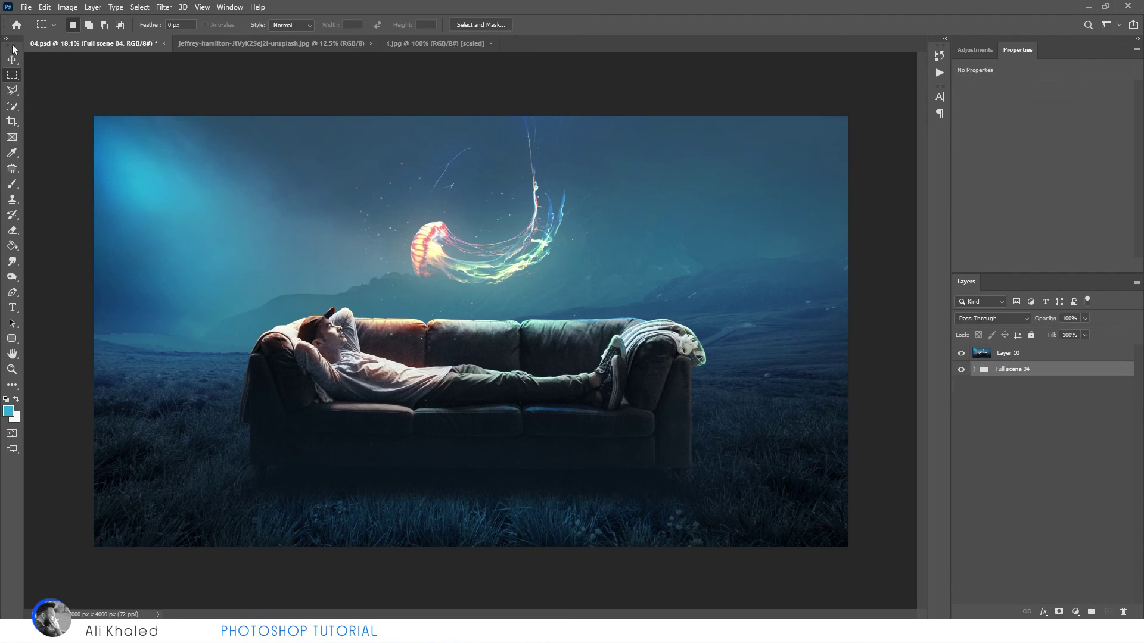
key(v)
click(521, 231)
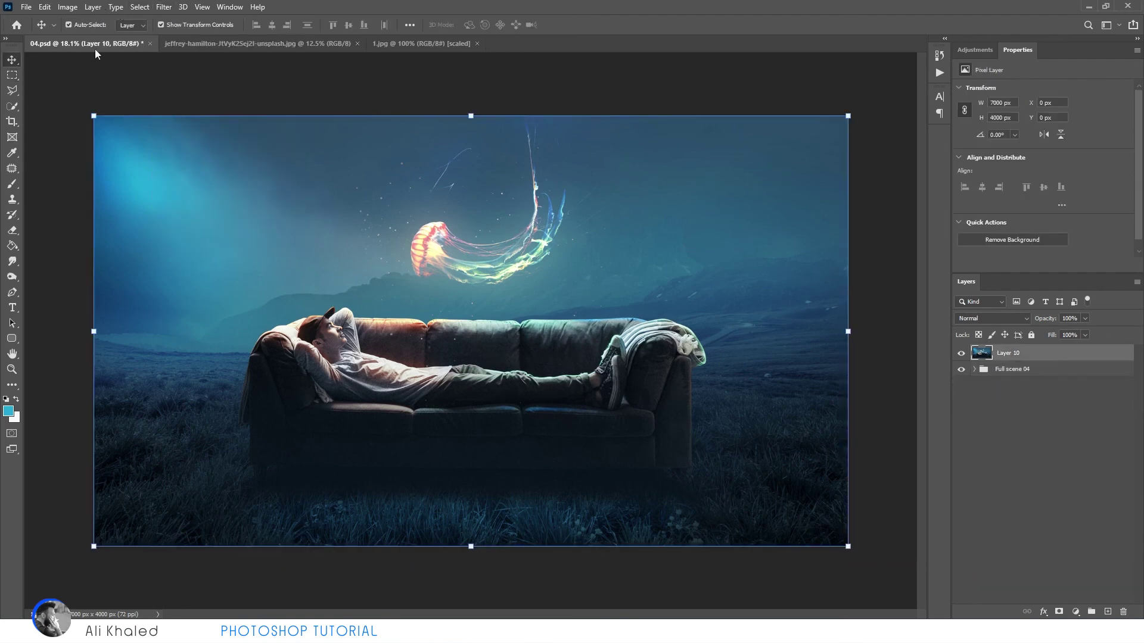
click(164, 7)
Step: Apply Camera Raw to Layer 10 with Texture +9, Clarity +7 and Whites +35
click(191, 82)
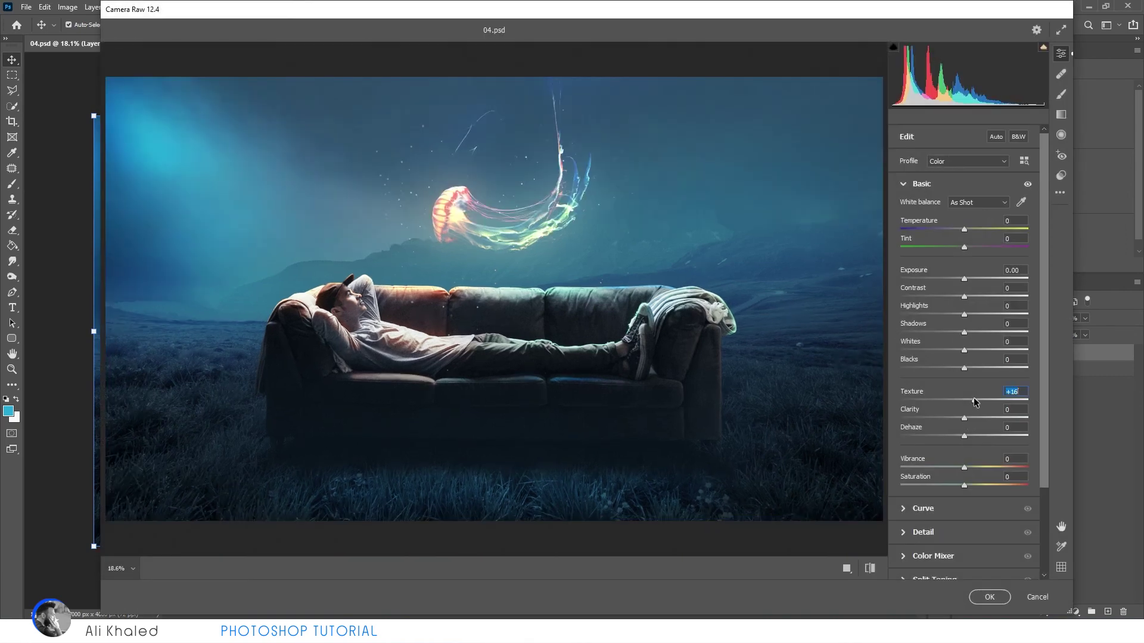
click(979, 420)
mouse_move(963, 273)
mouse_down()
mouse_move(970, 295)
mouse_move(1002, 311)
mouse_move(954, 324)
mouse_move(985, 349)
mouse_up()
double_click(968, 297)
double_click(990, 314)
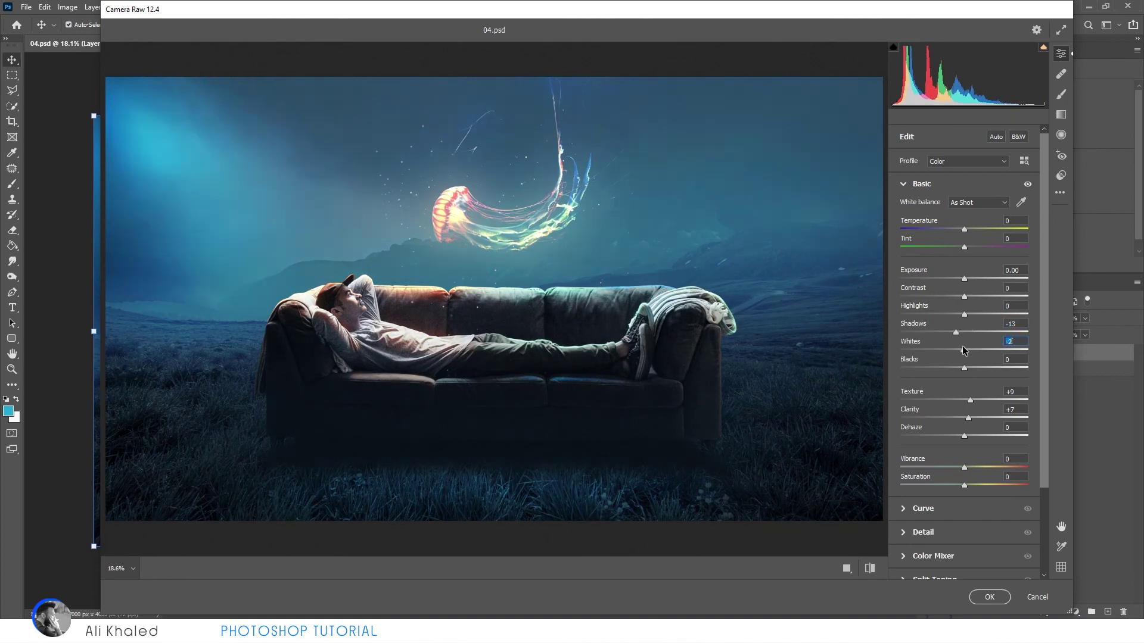
double_click(993, 323)
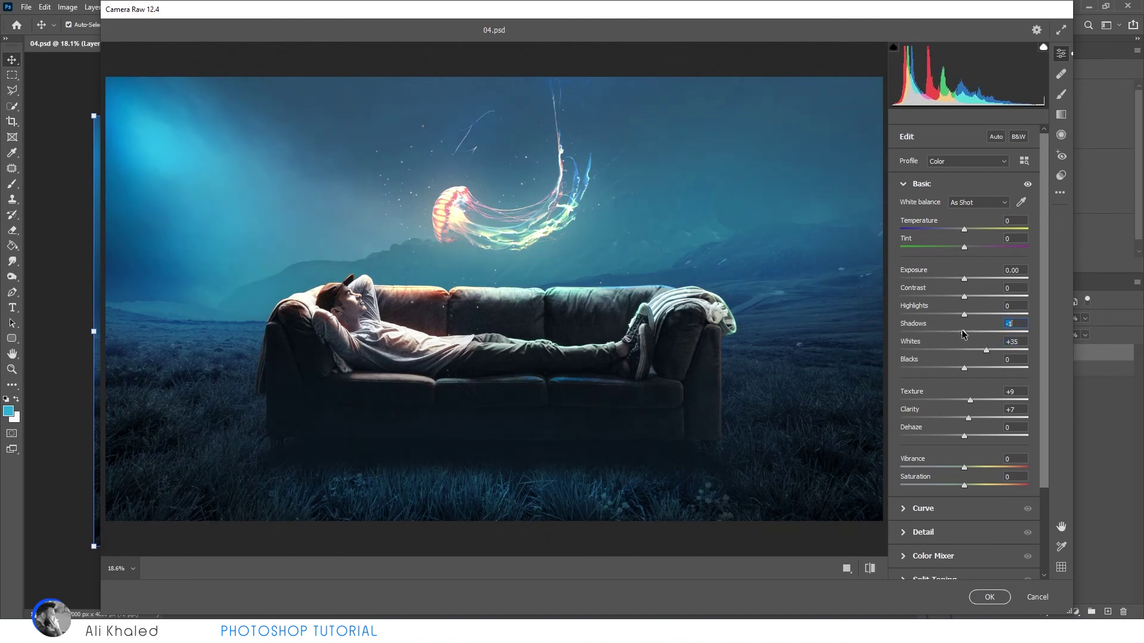
click(992, 596)
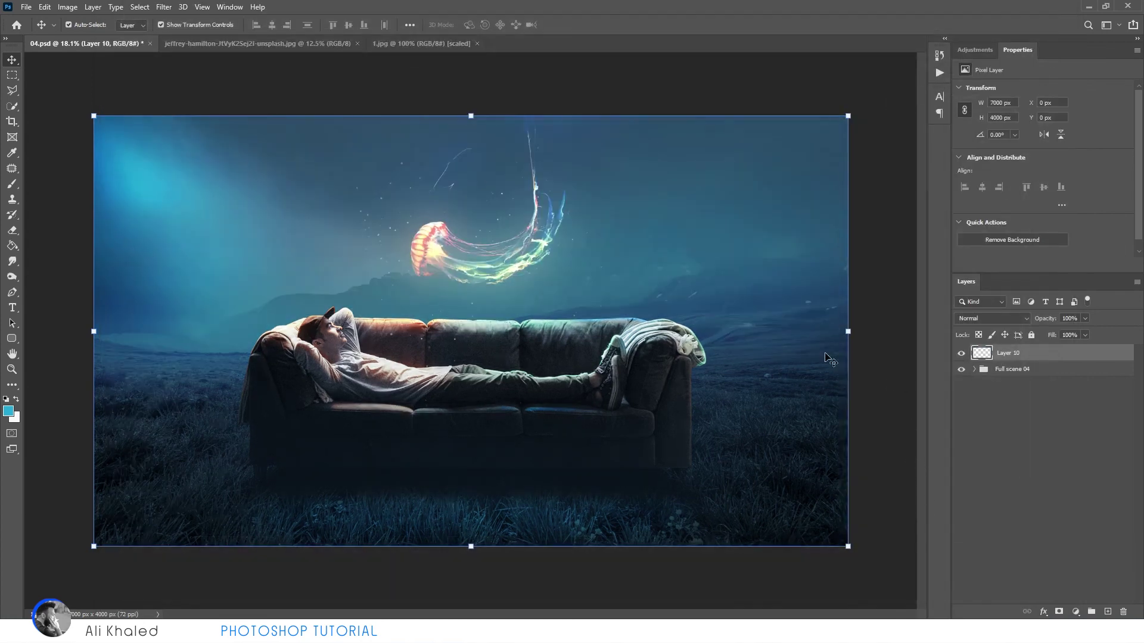
Step: Deselect Layer 10 and save the document as 04.psd
click(892, 369)
key(ctrl+s)
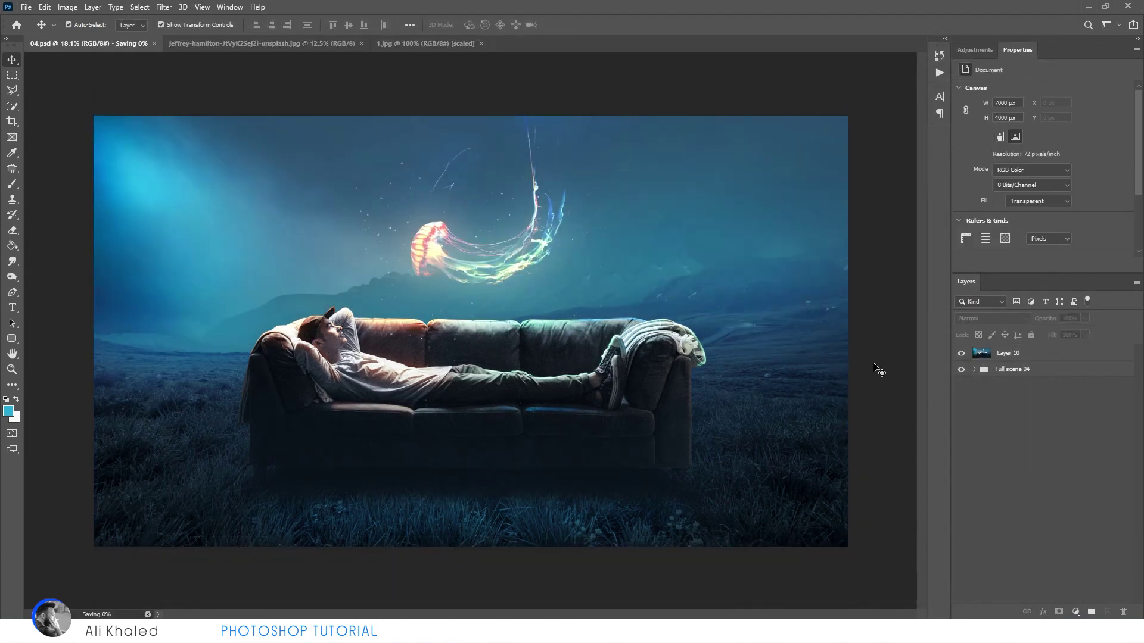
click(824, 328)
click(891, 303)
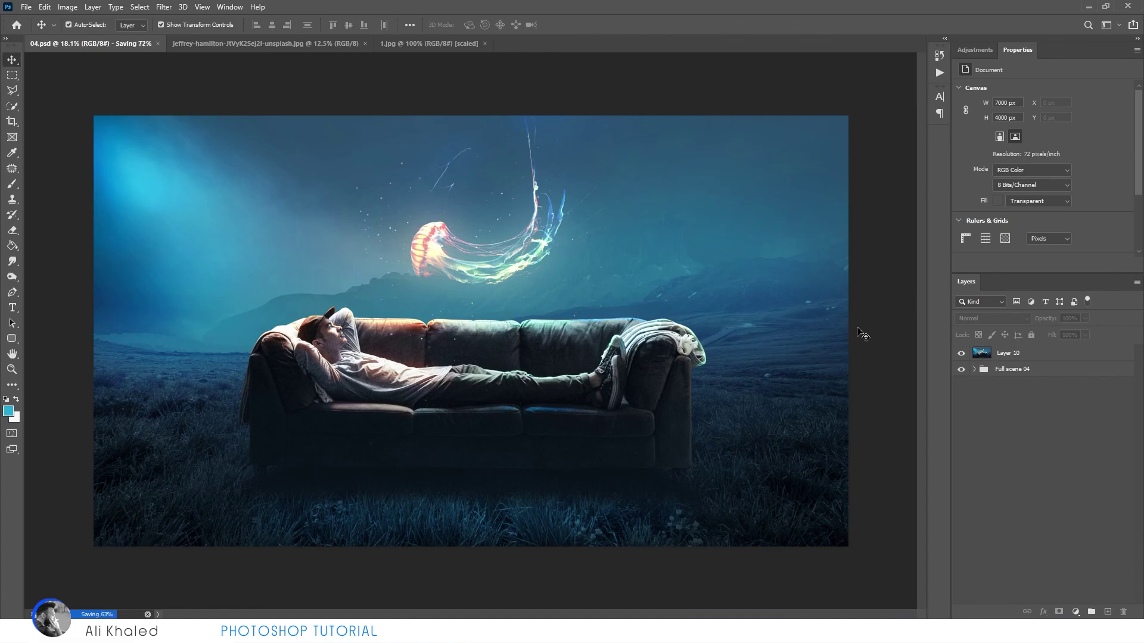